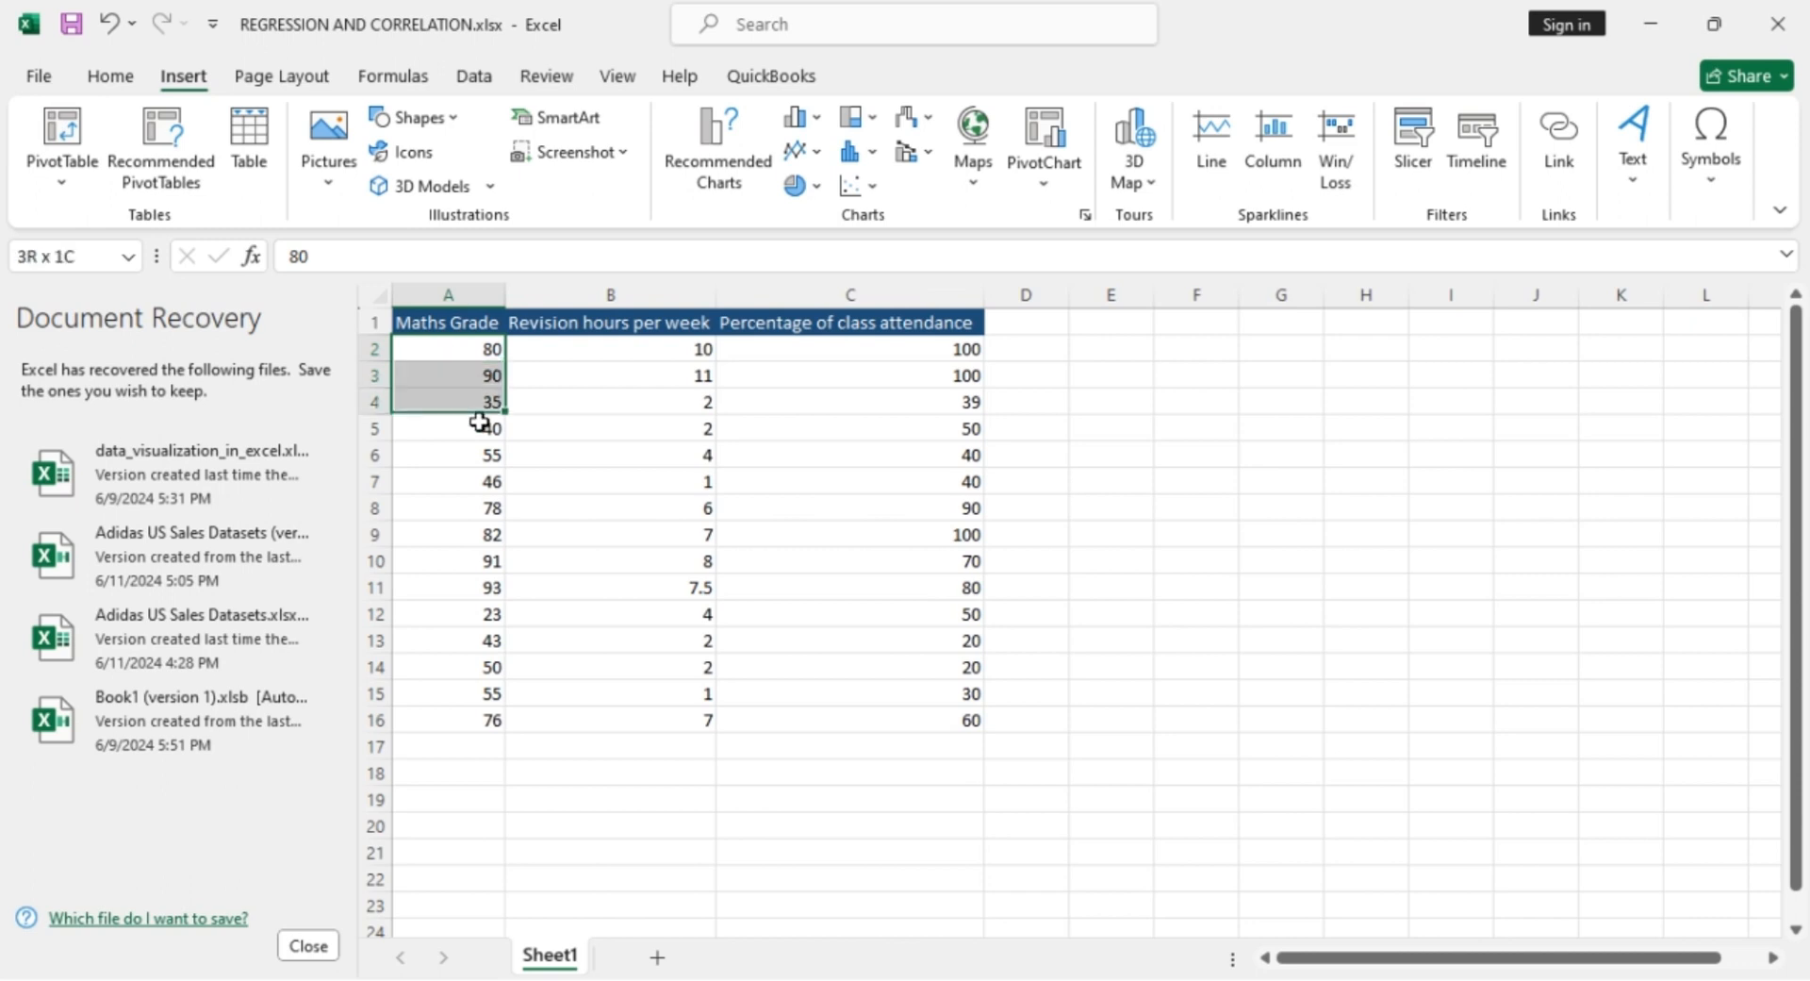
Step: Examine the dataset in A1:C16, covering the Maths Grade, Revision hours per week and Percentage of class attendance columns
left_click(963, 717)
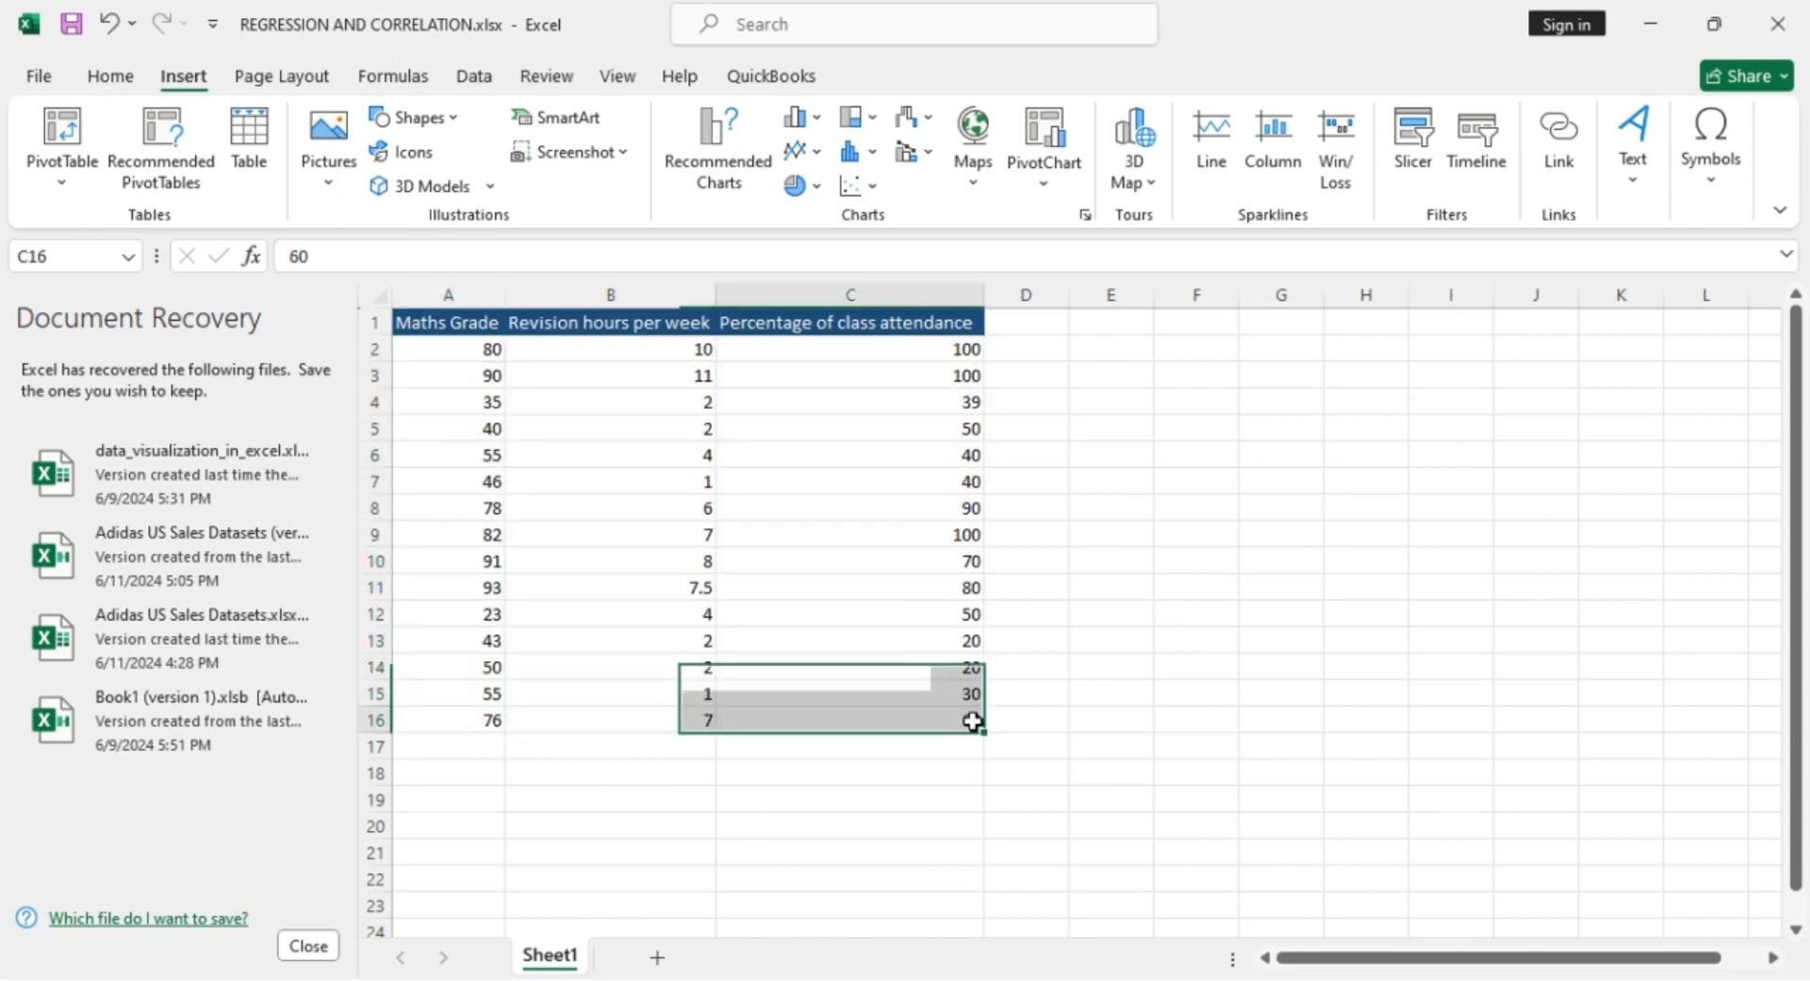
left_click(1091, 562)
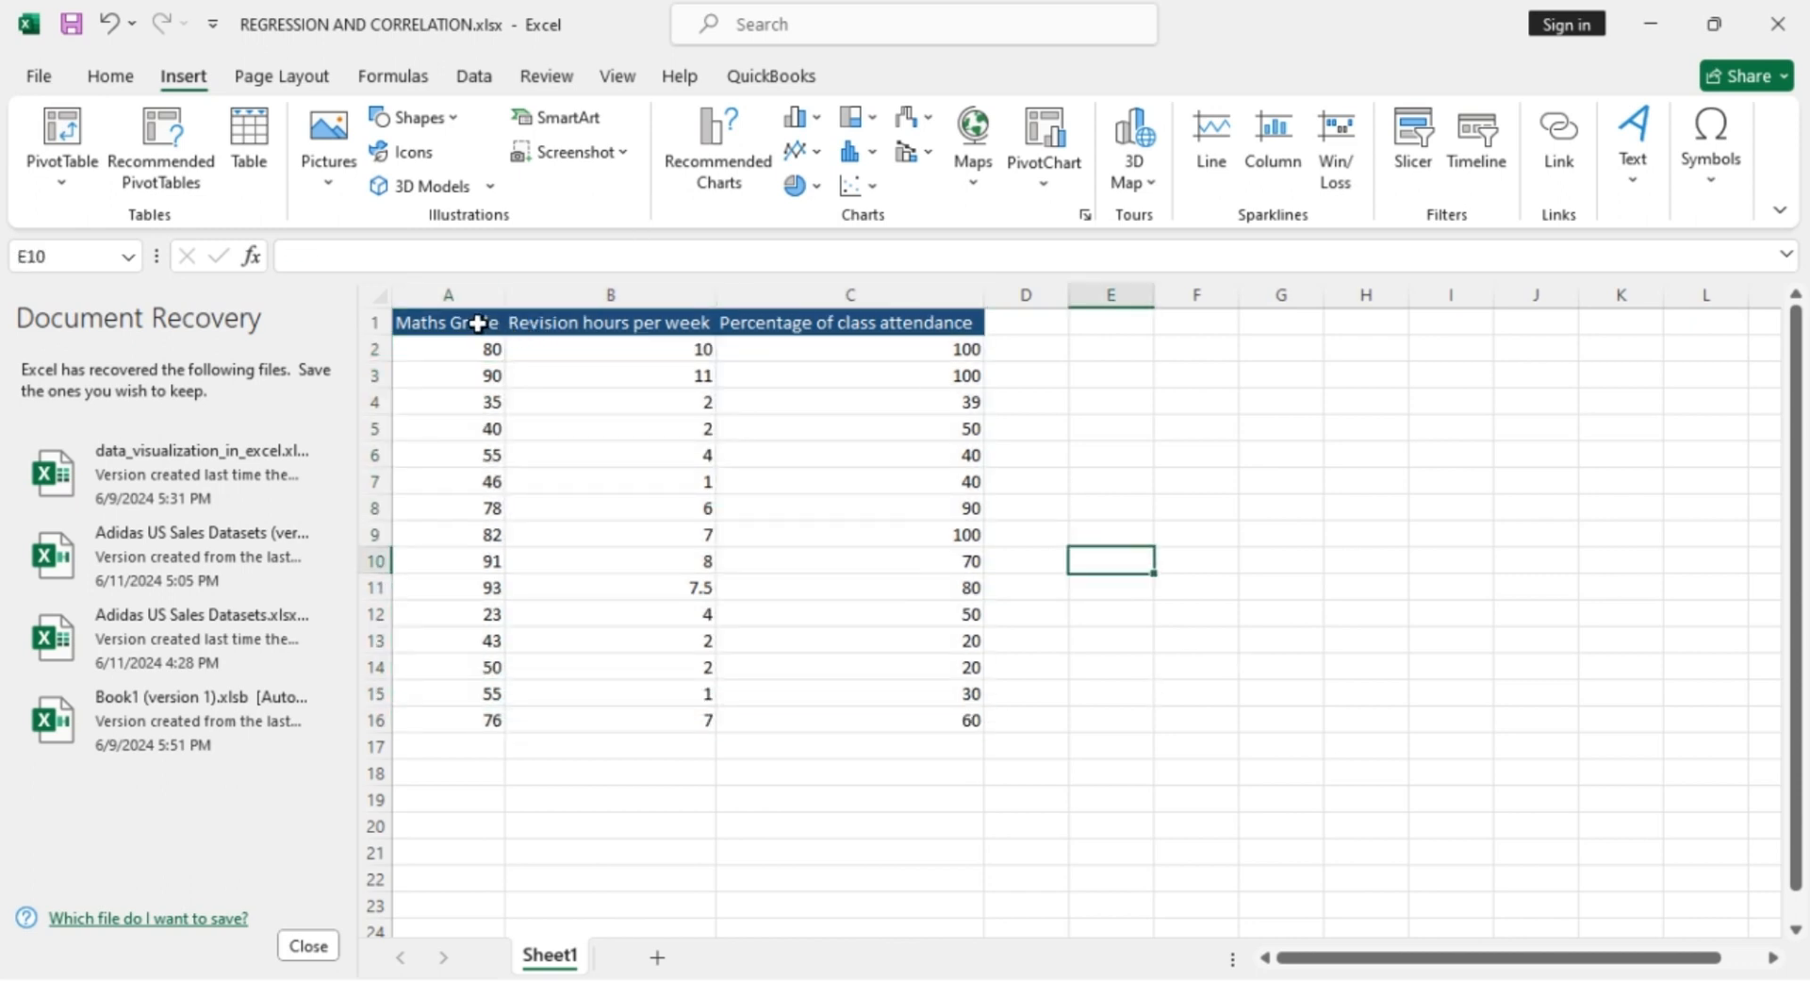
left_click_drag(476, 322, 781, 714)
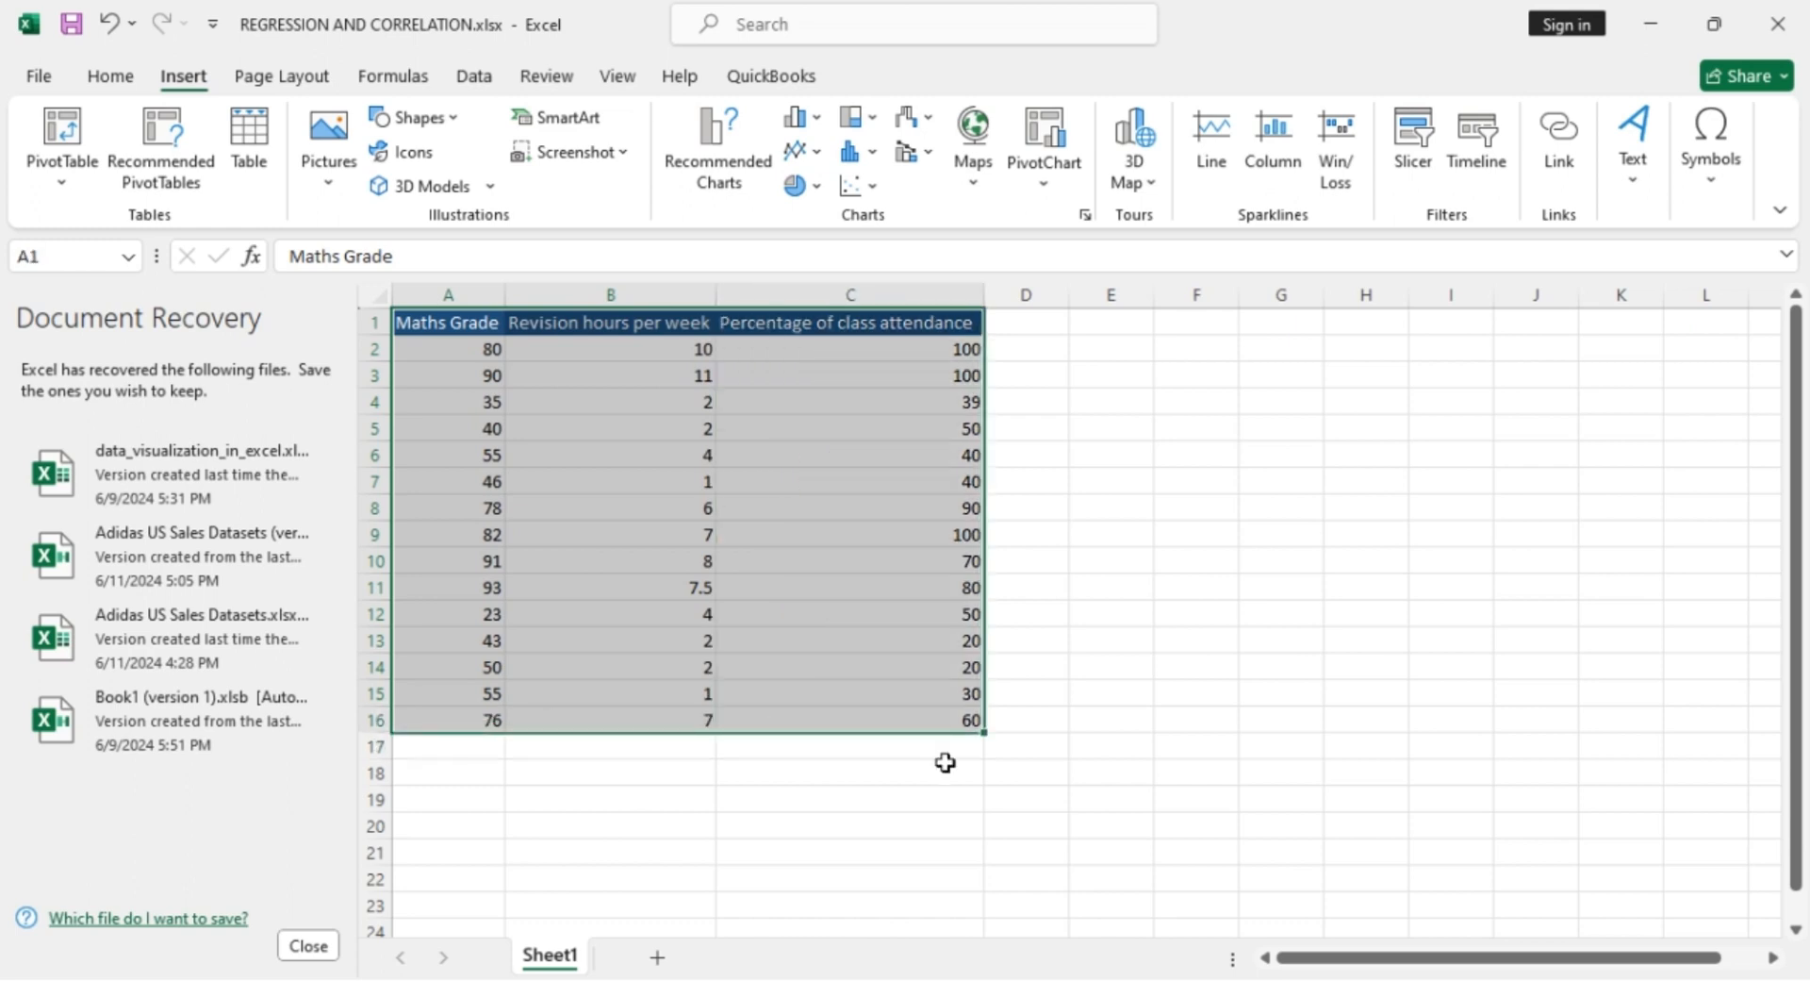
left_click(1225, 698)
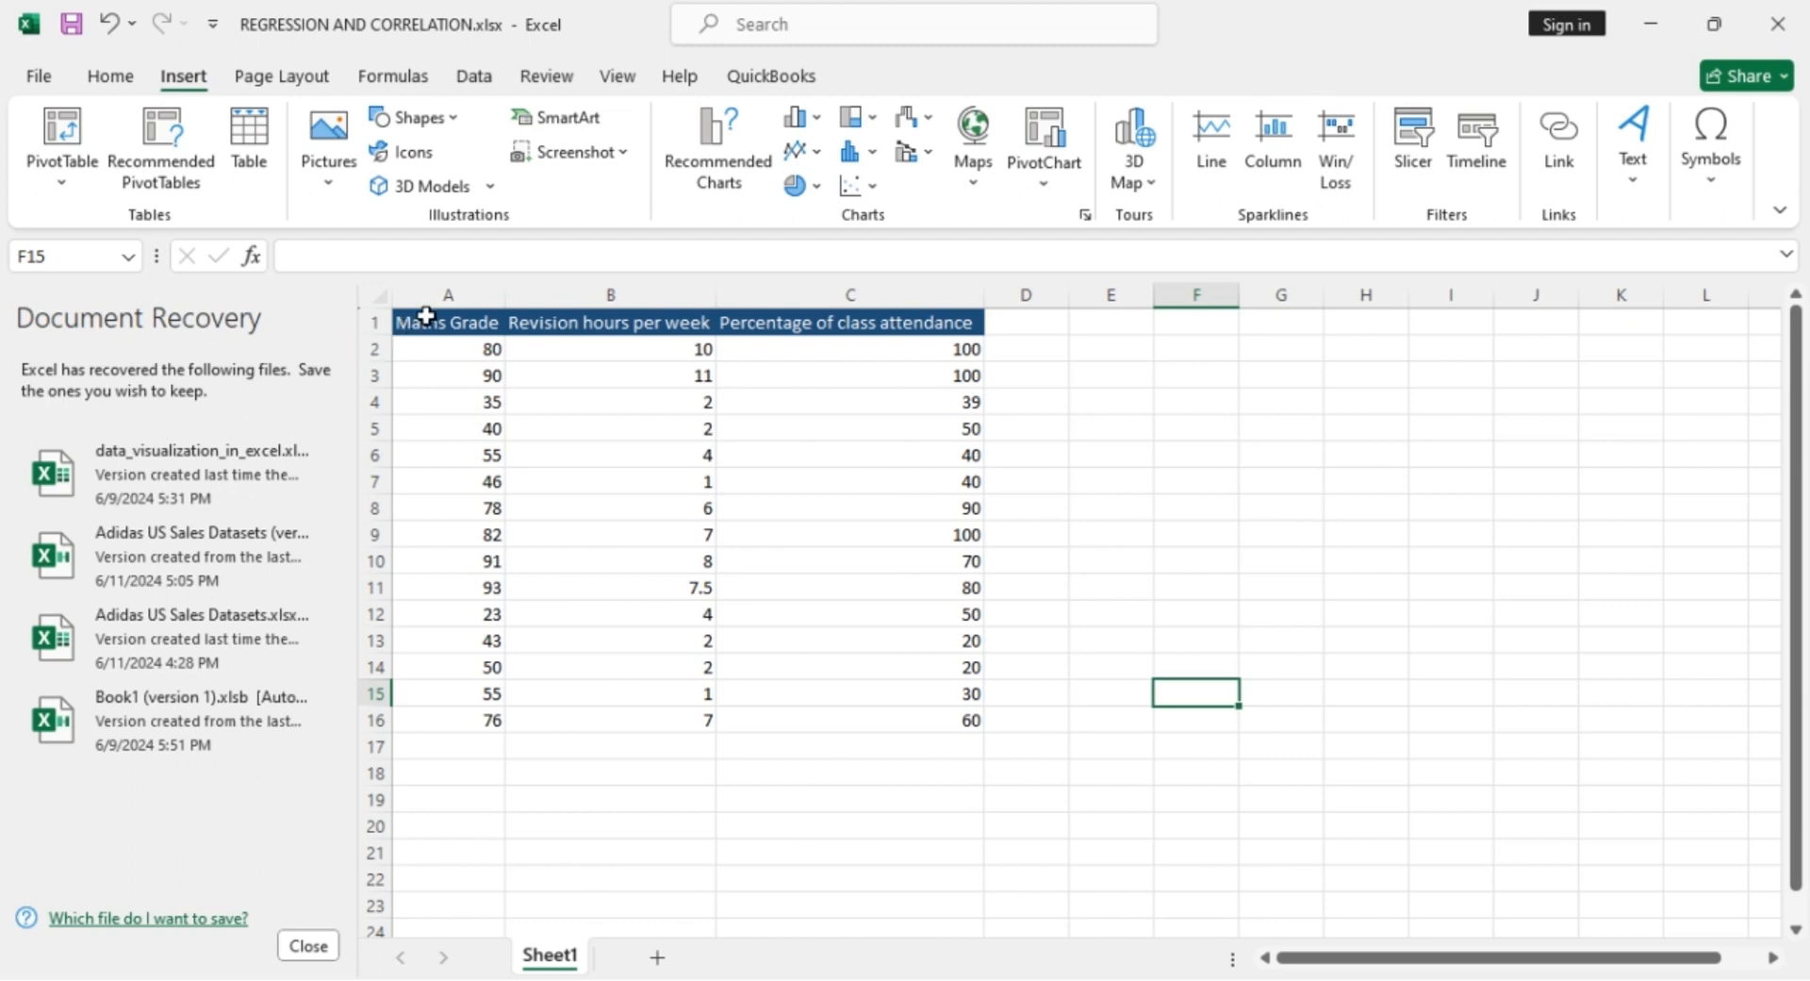
left_click(445, 290)
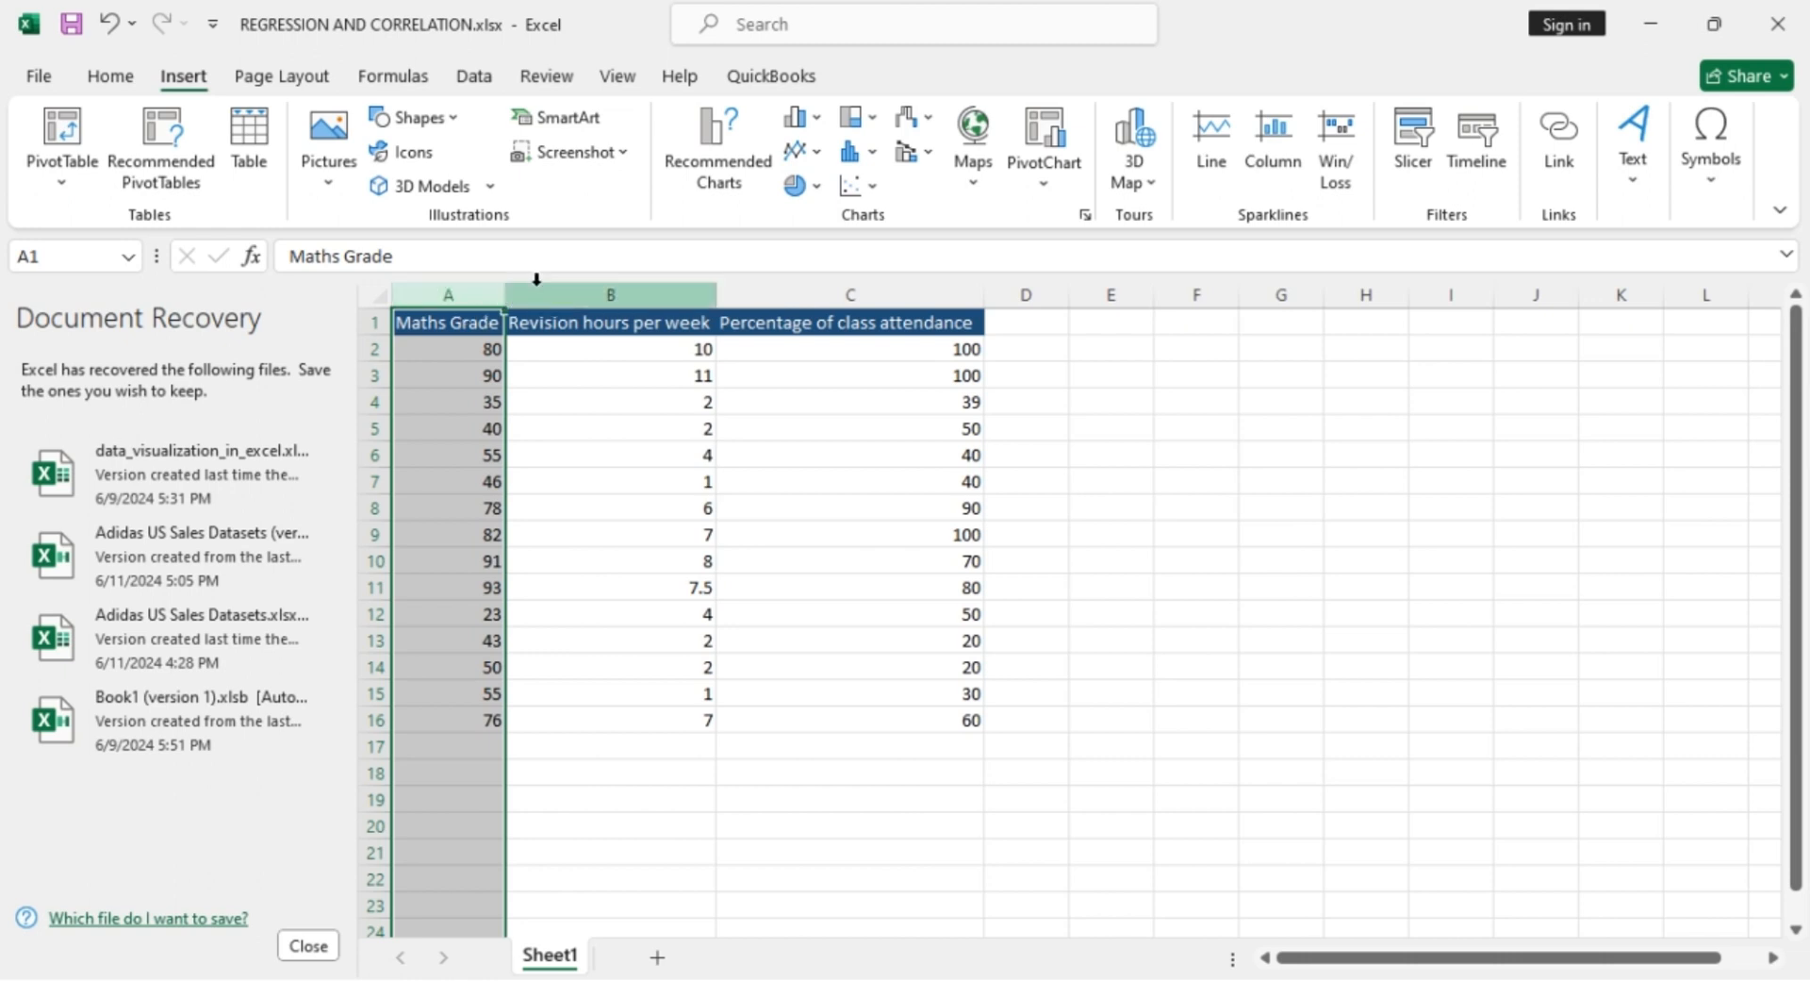
left_click_drag(575, 295, 821, 309)
left_click(1169, 507)
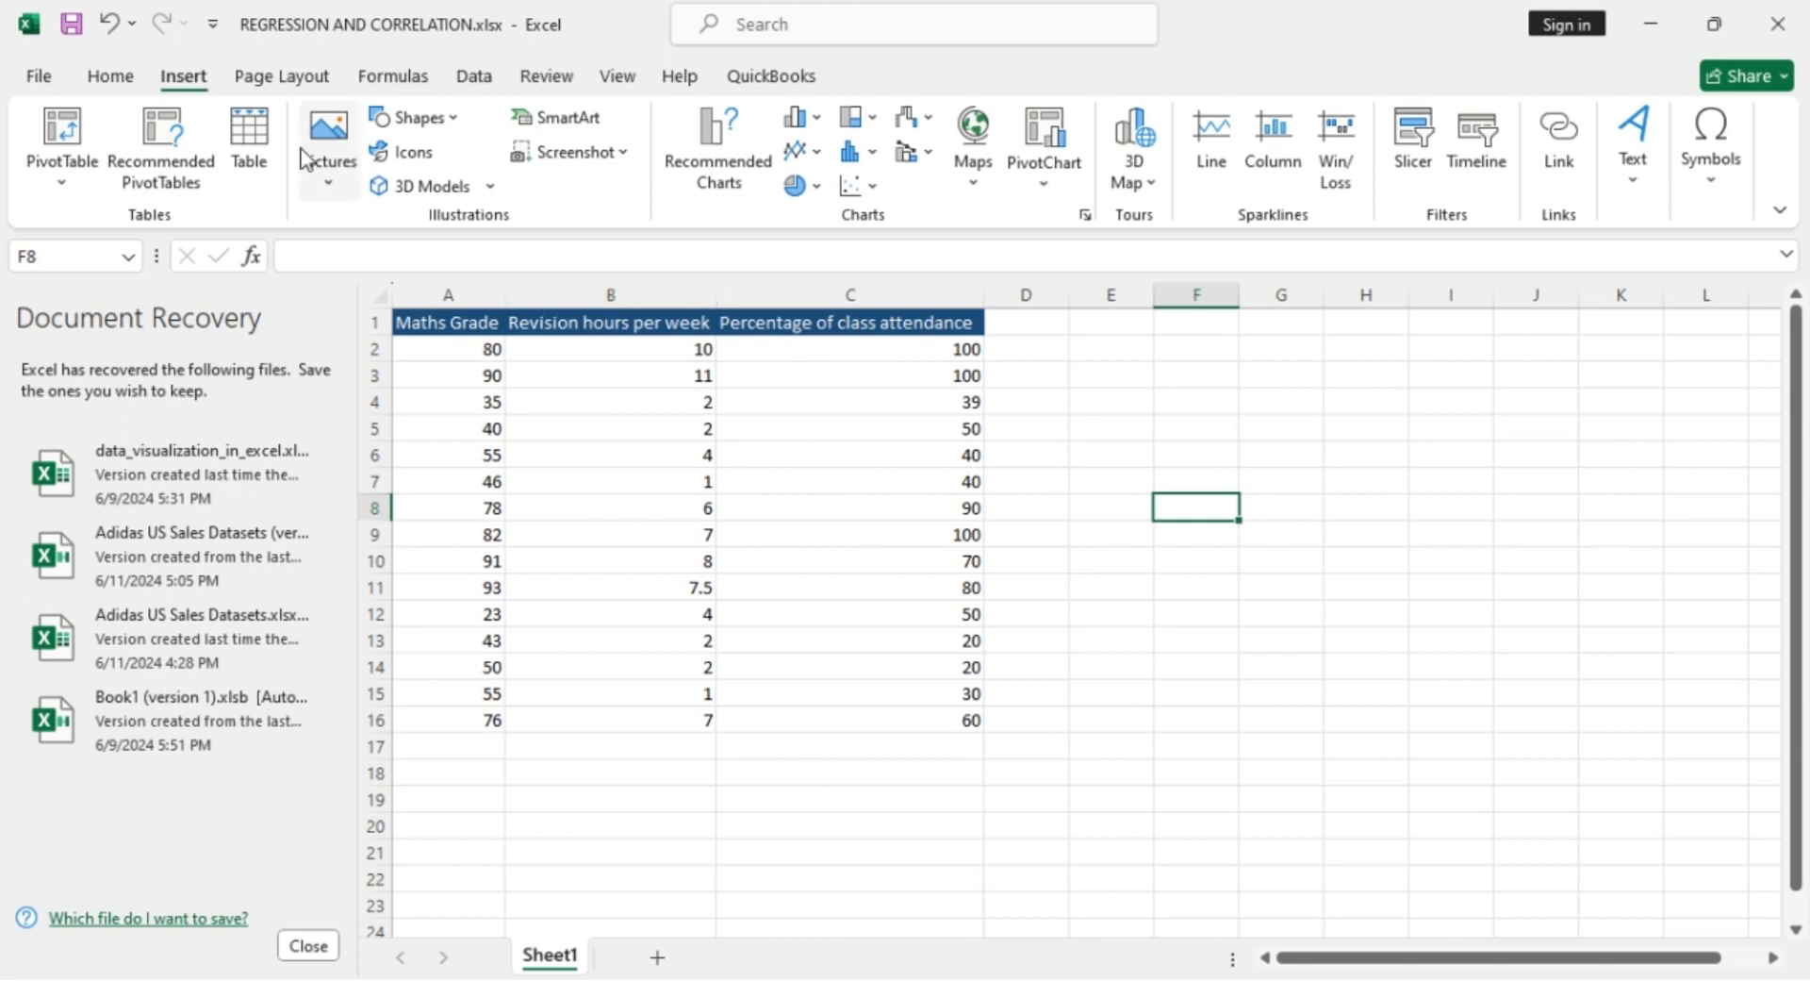
left_click(1111, 404)
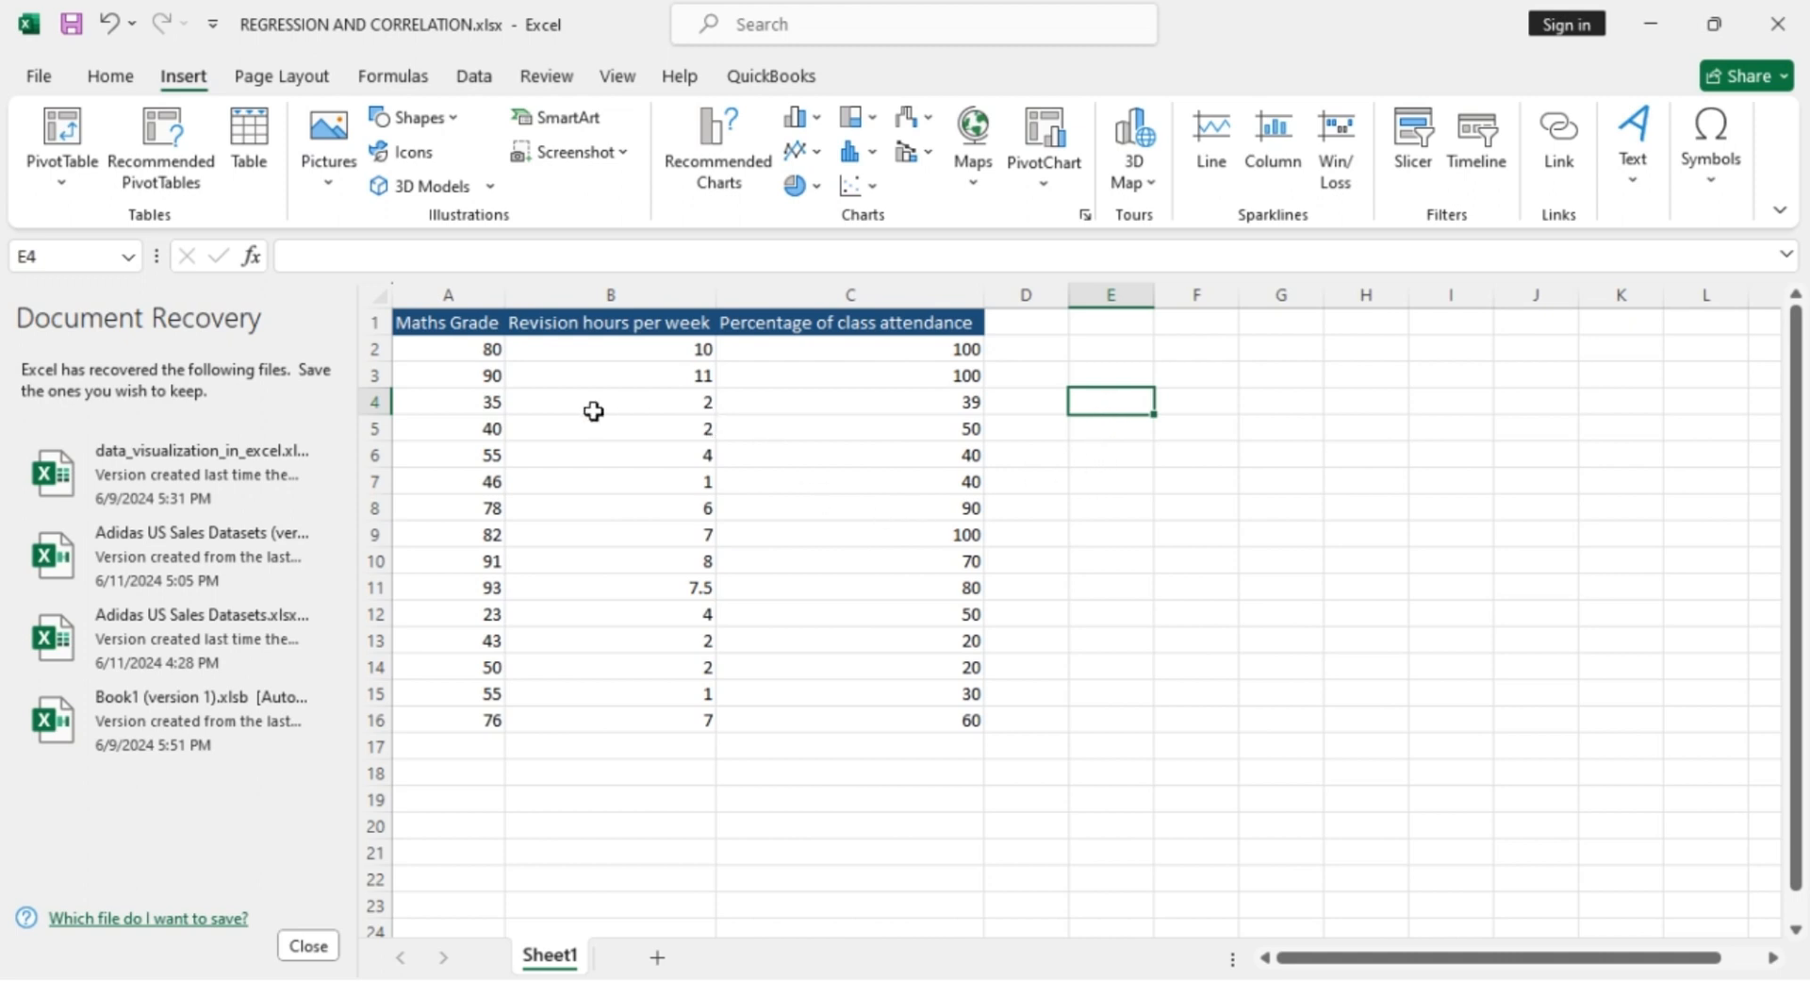
left_click_drag(437, 324, 485, 535)
left_click(1541, 636)
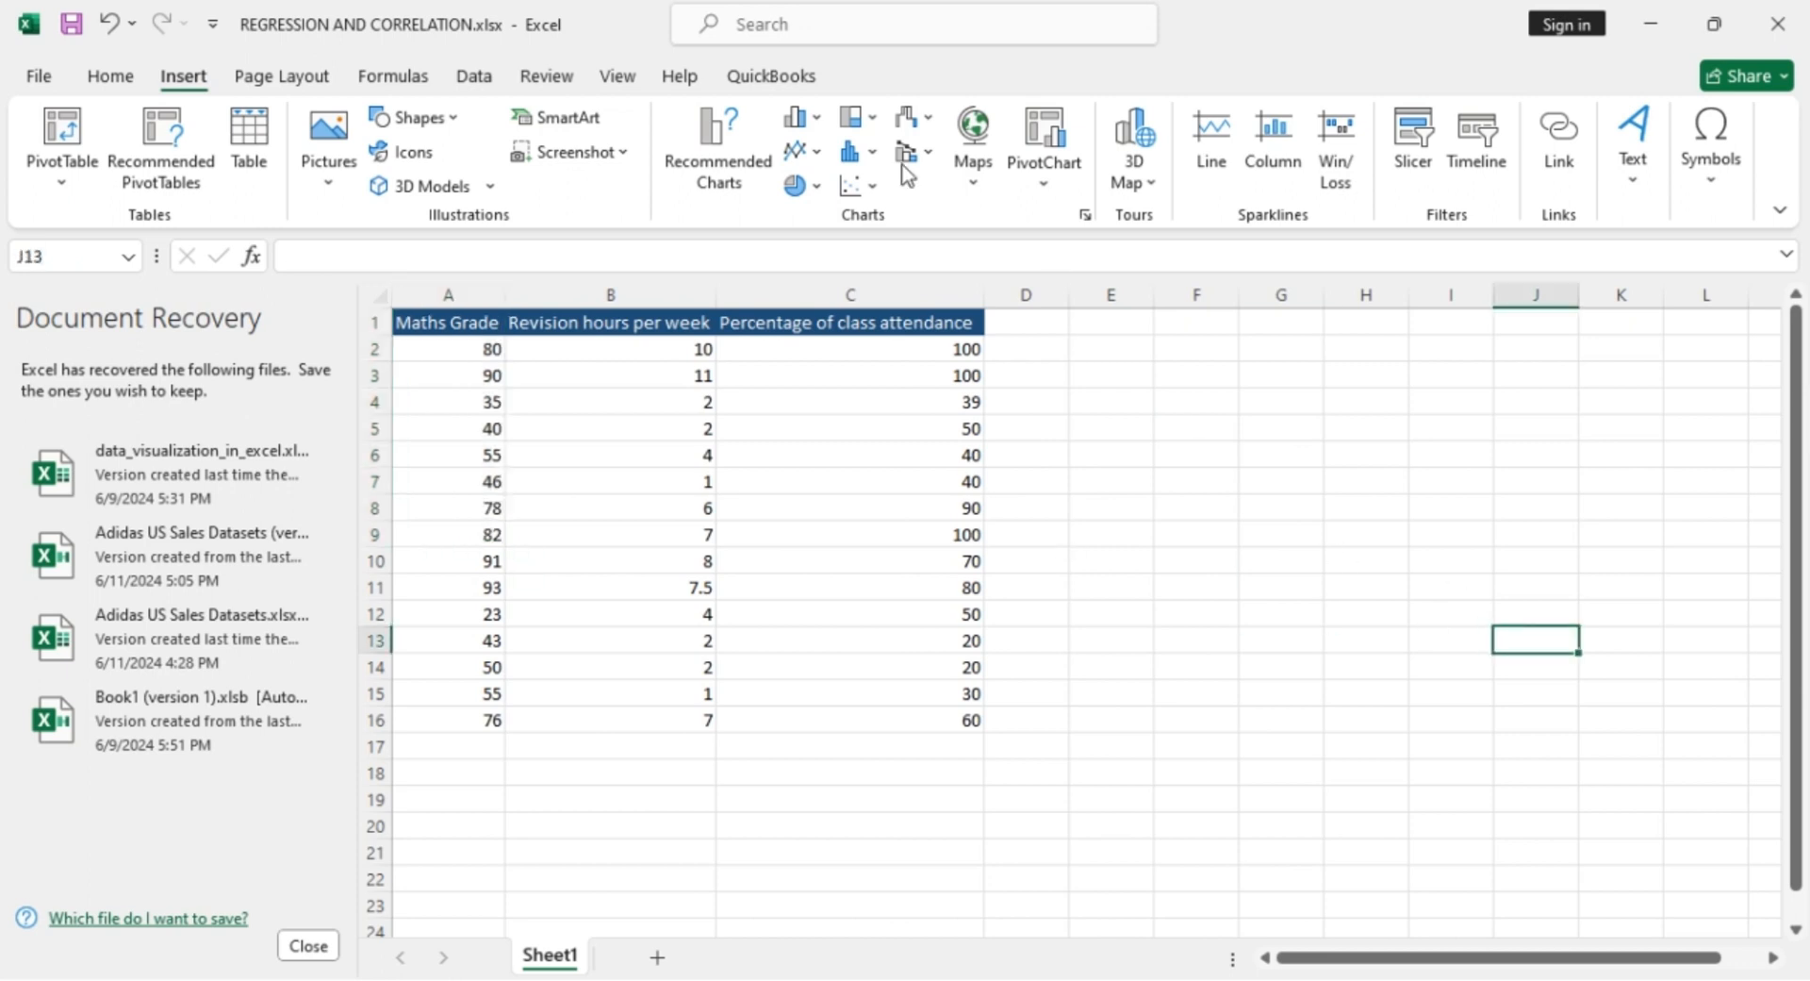
Step: Check the add-ins list in the program options for Analysis ToolPak, and leave the options without changing anything
left_click(471, 81)
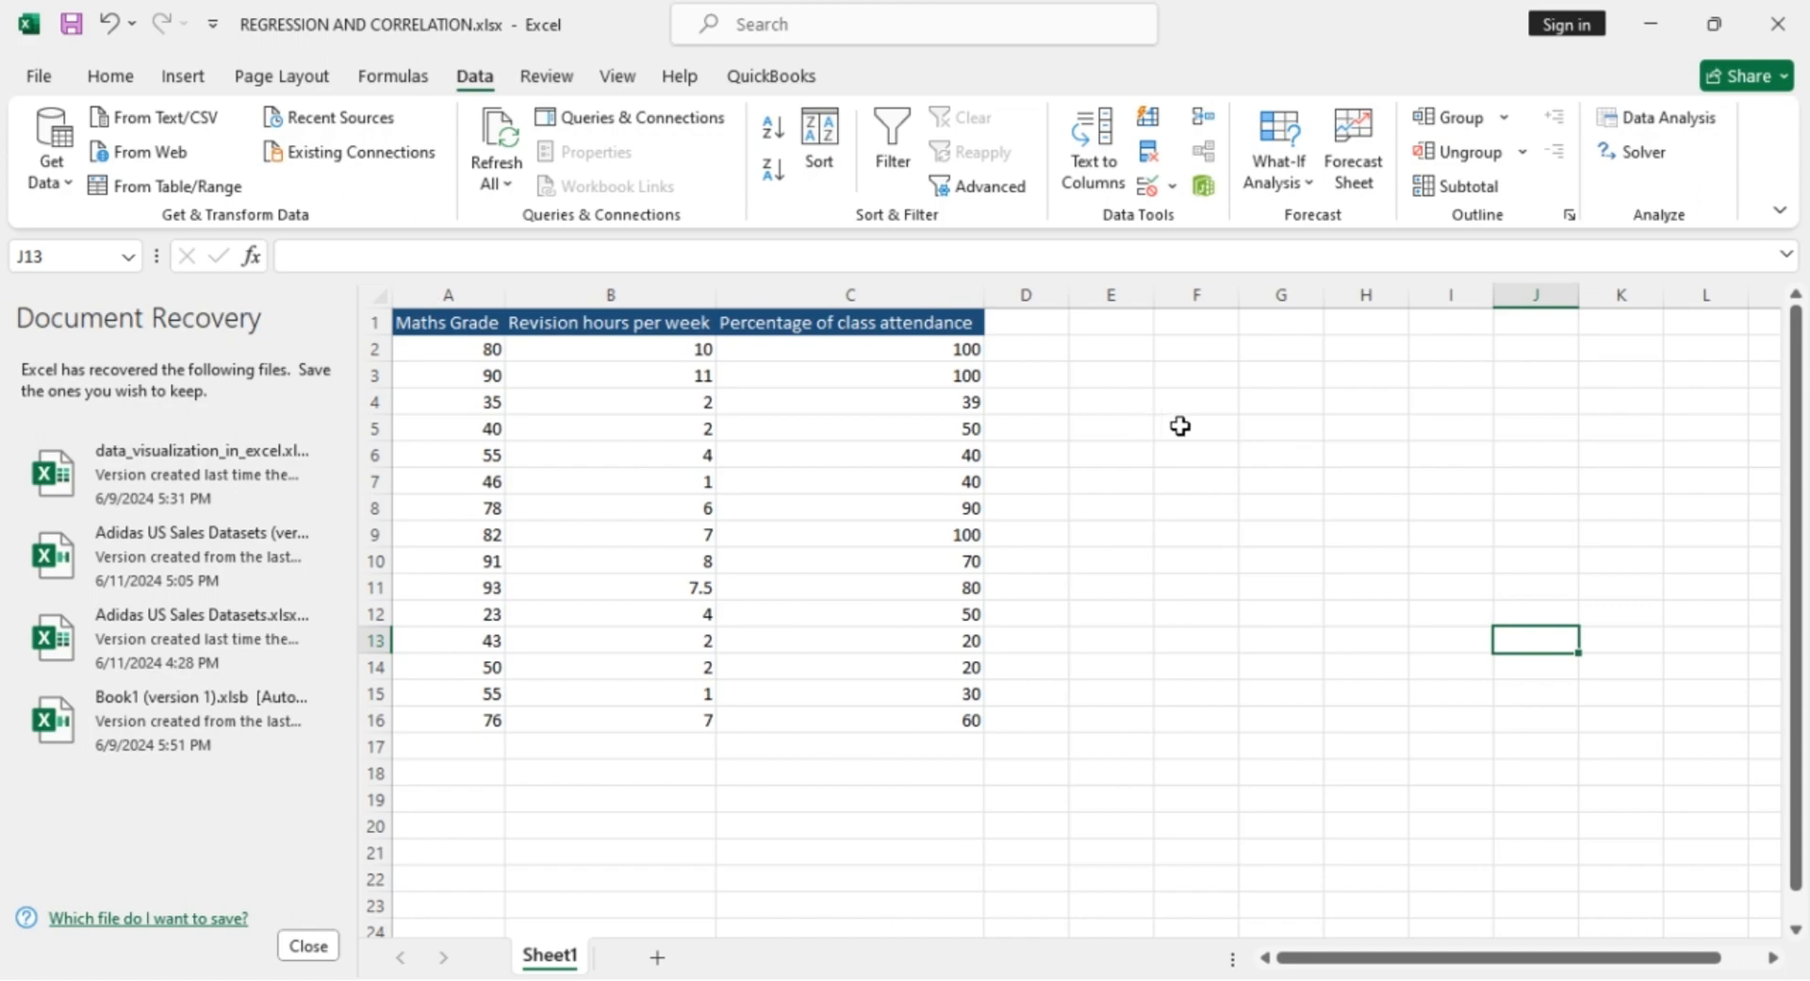
left_click(38, 75)
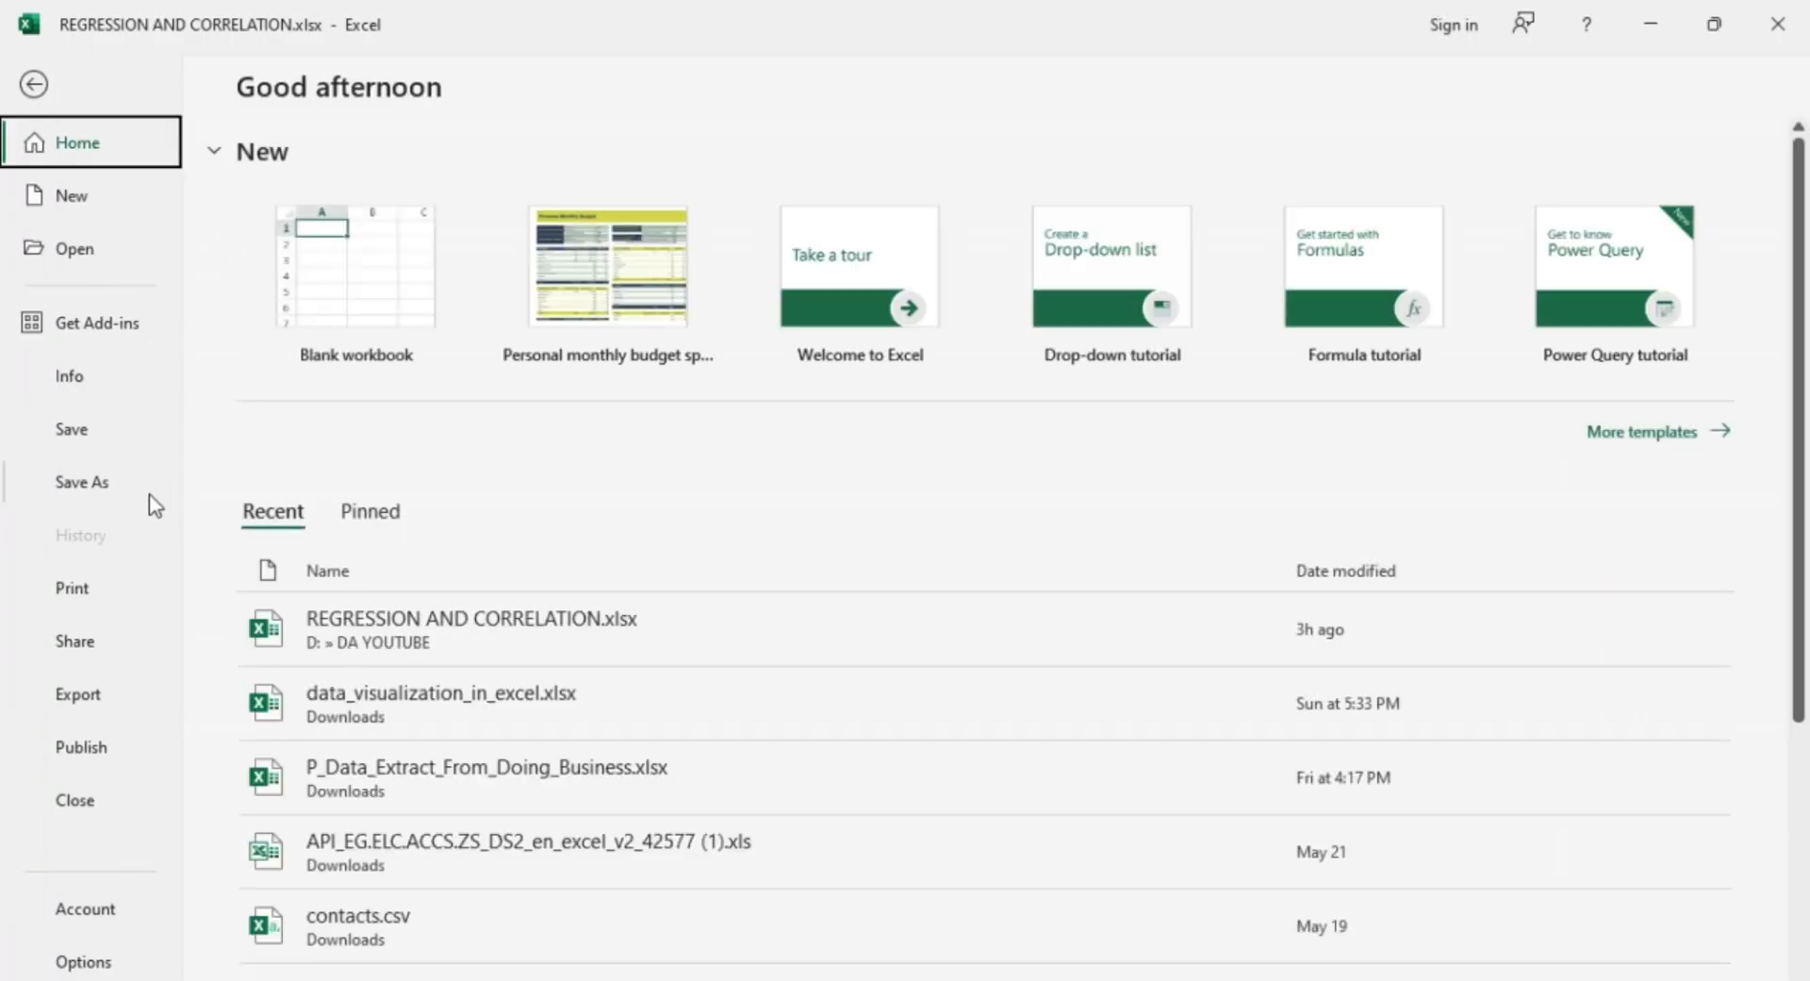
left_click(71, 961)
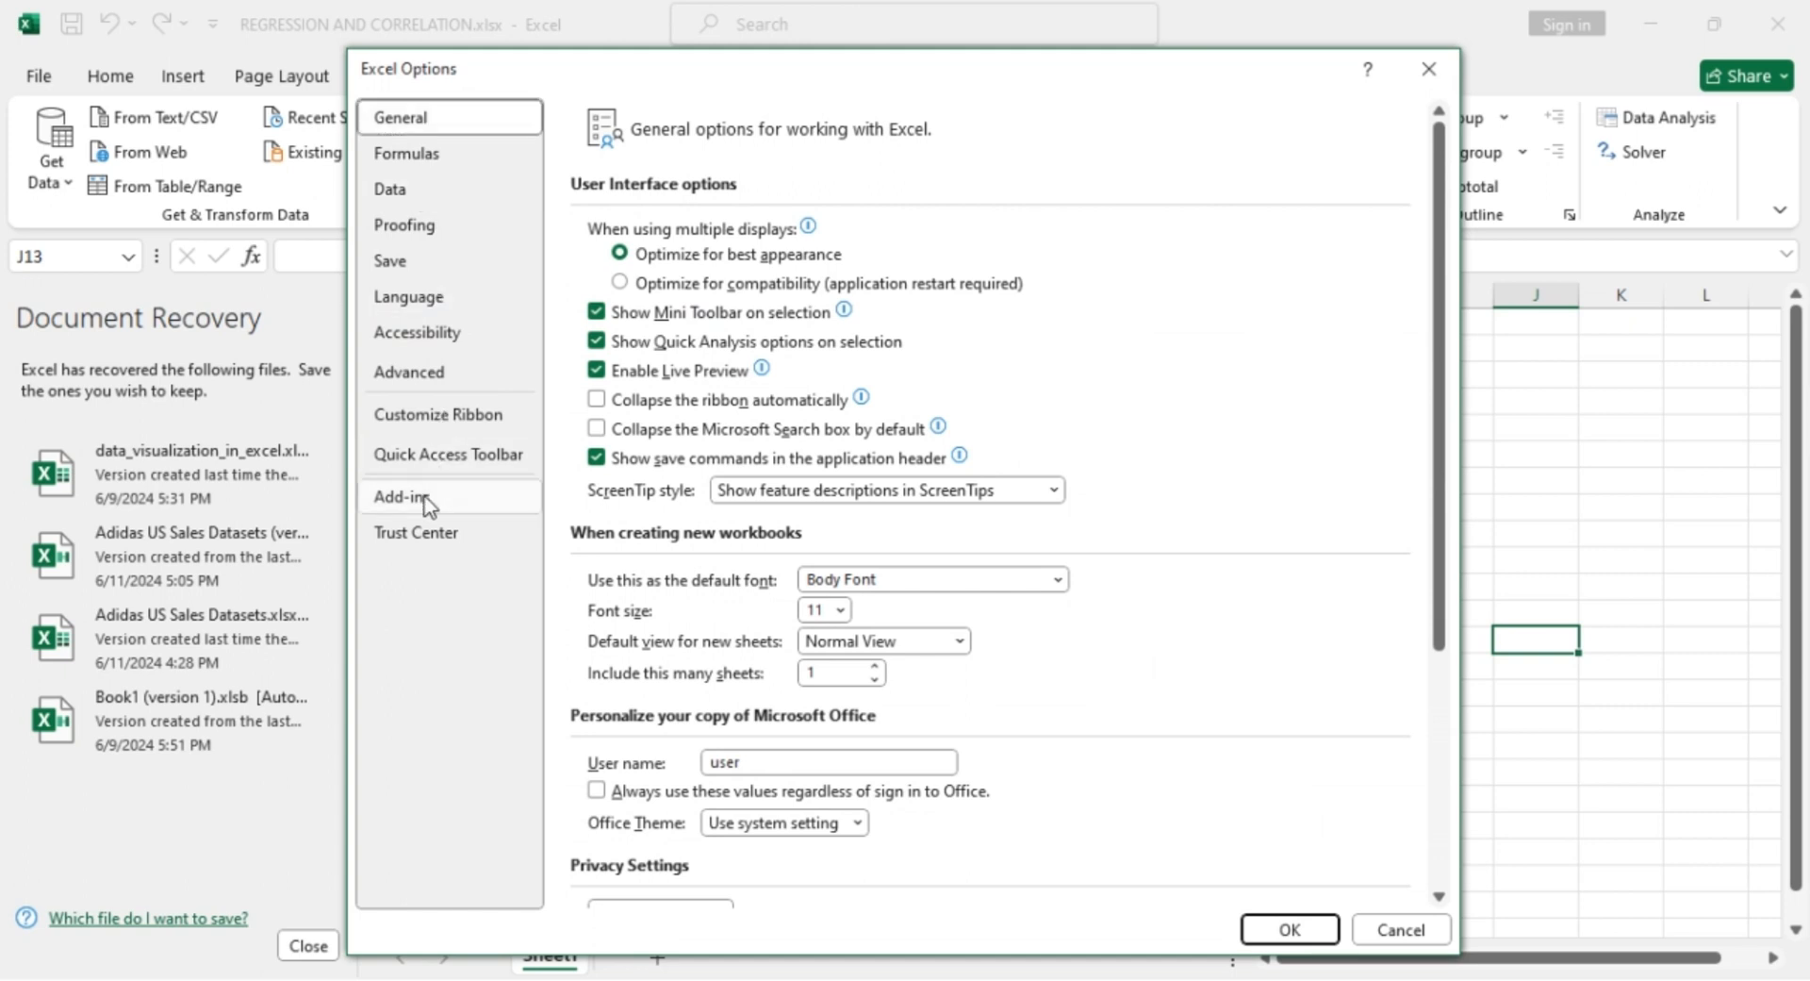
left_click(483, 500)
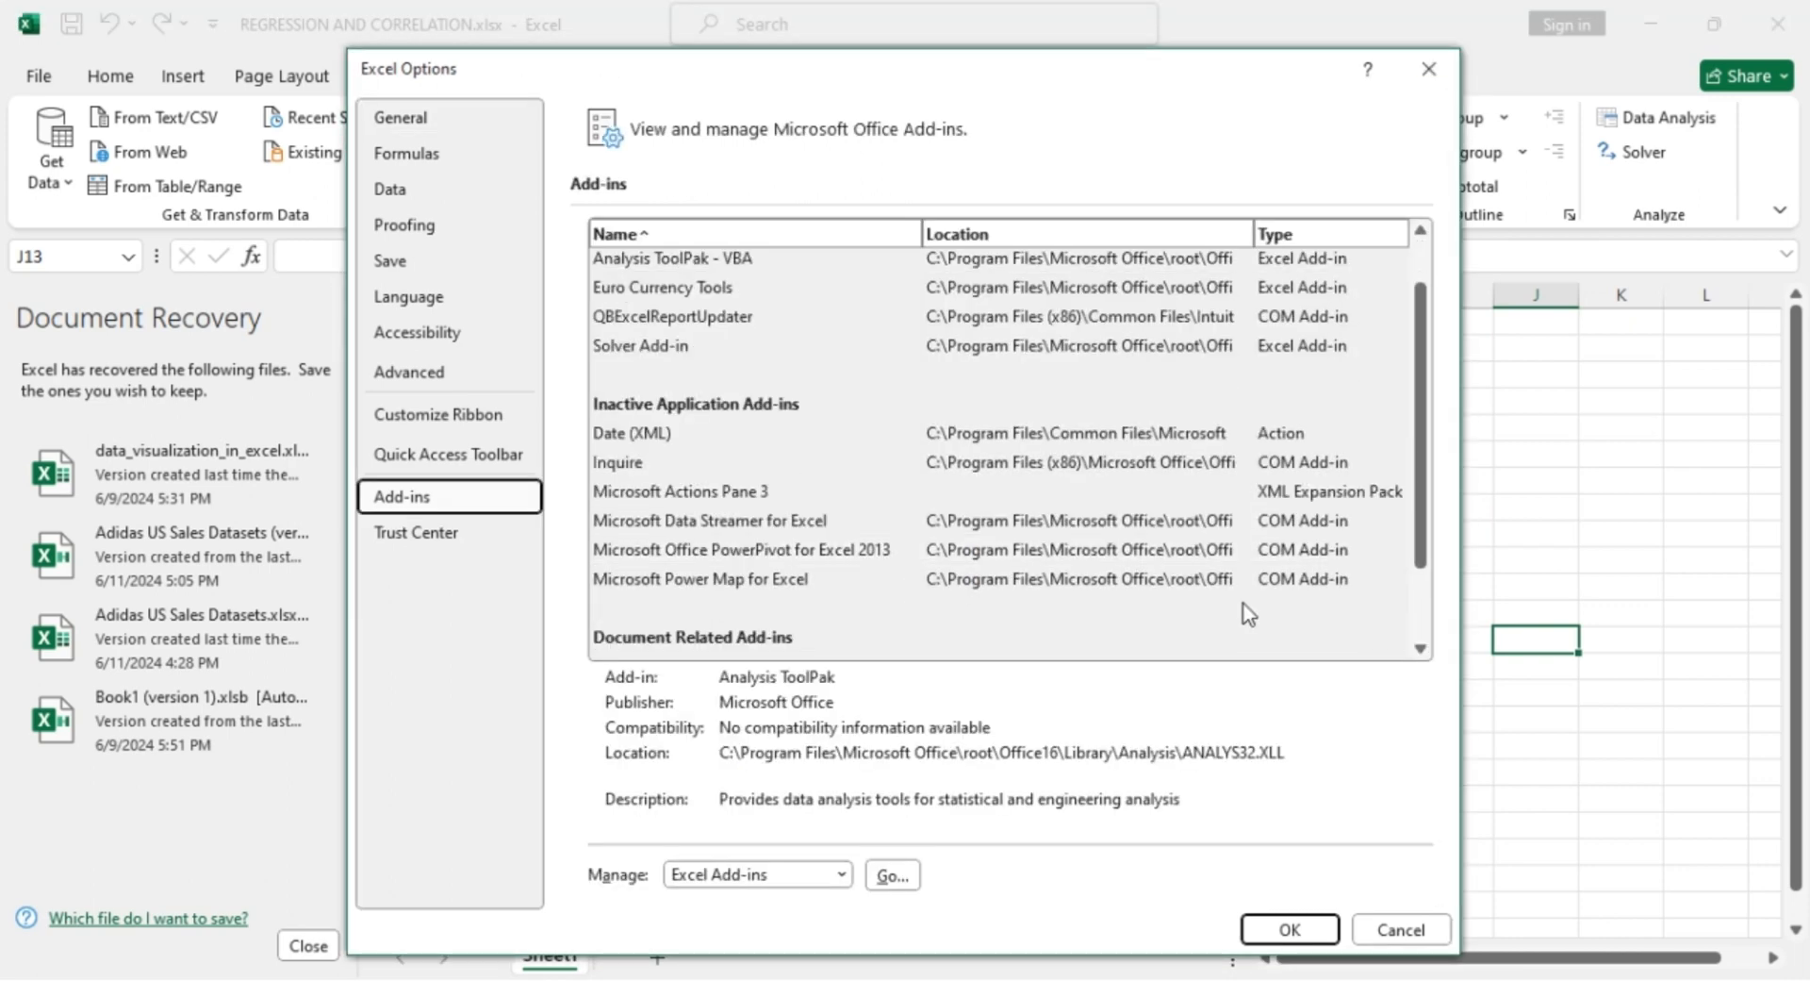
scroll(881, 596, "down", 2)
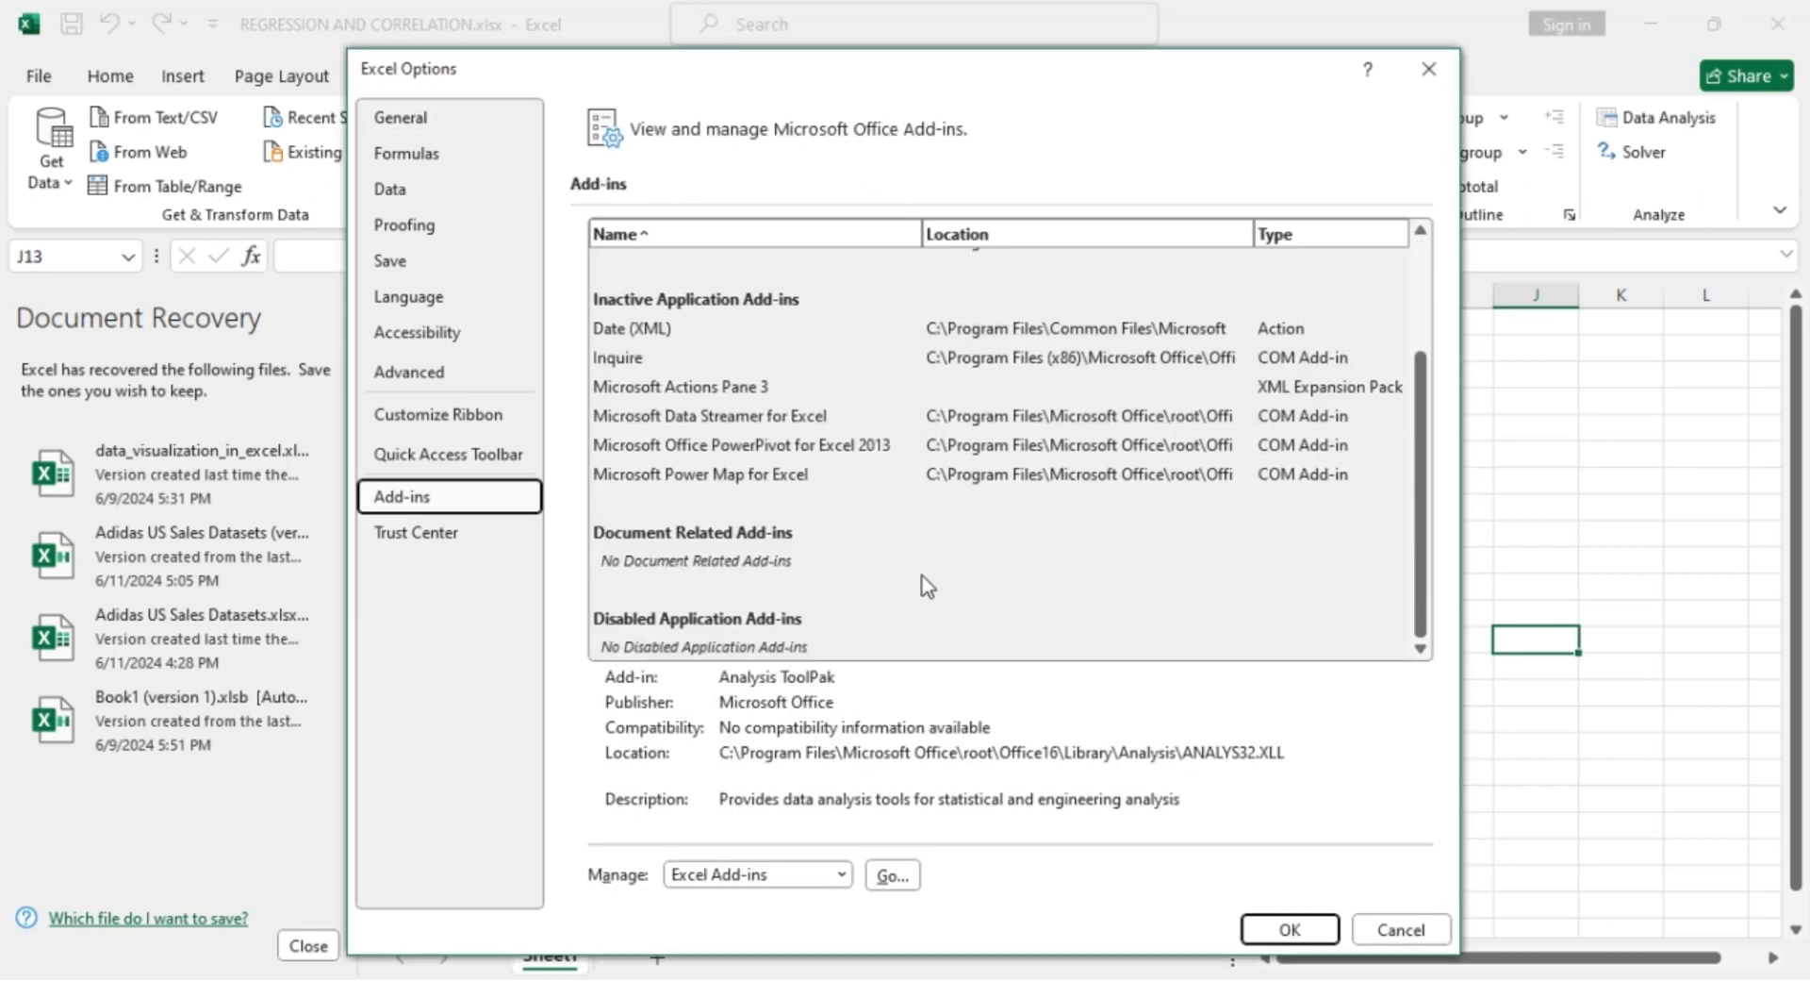
scroll(928, 584, "up", 3)
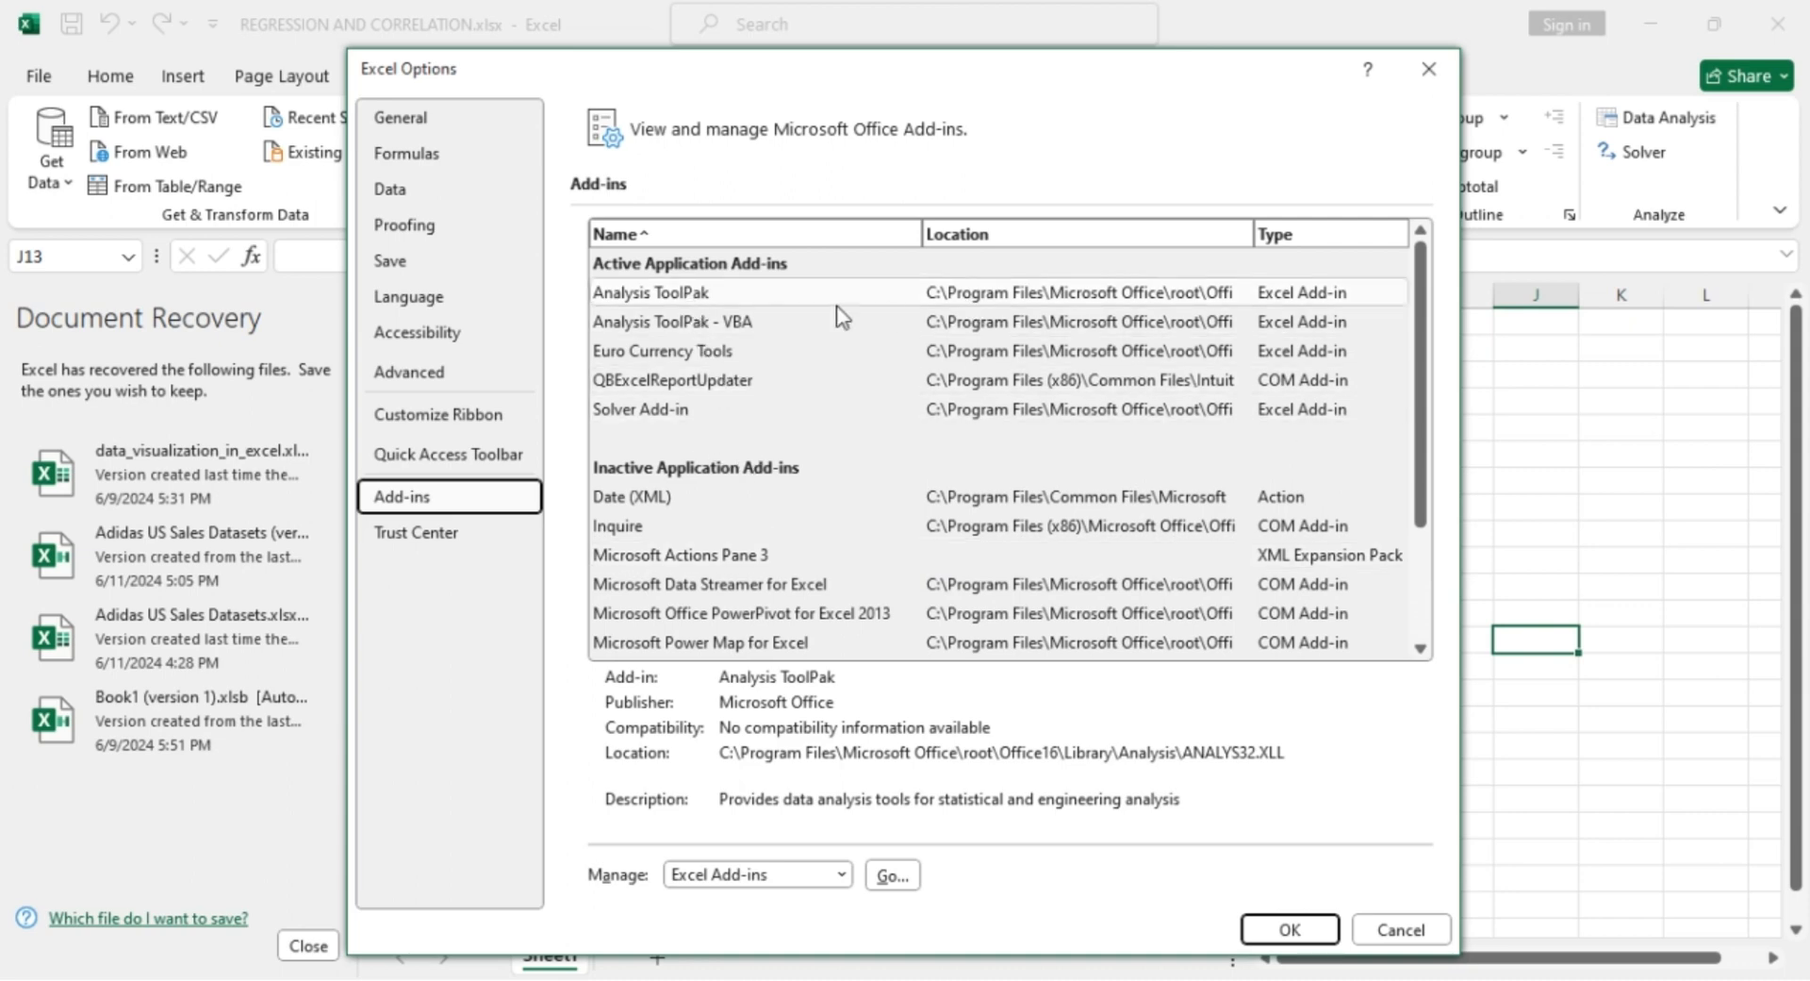
left_click(715, 294)
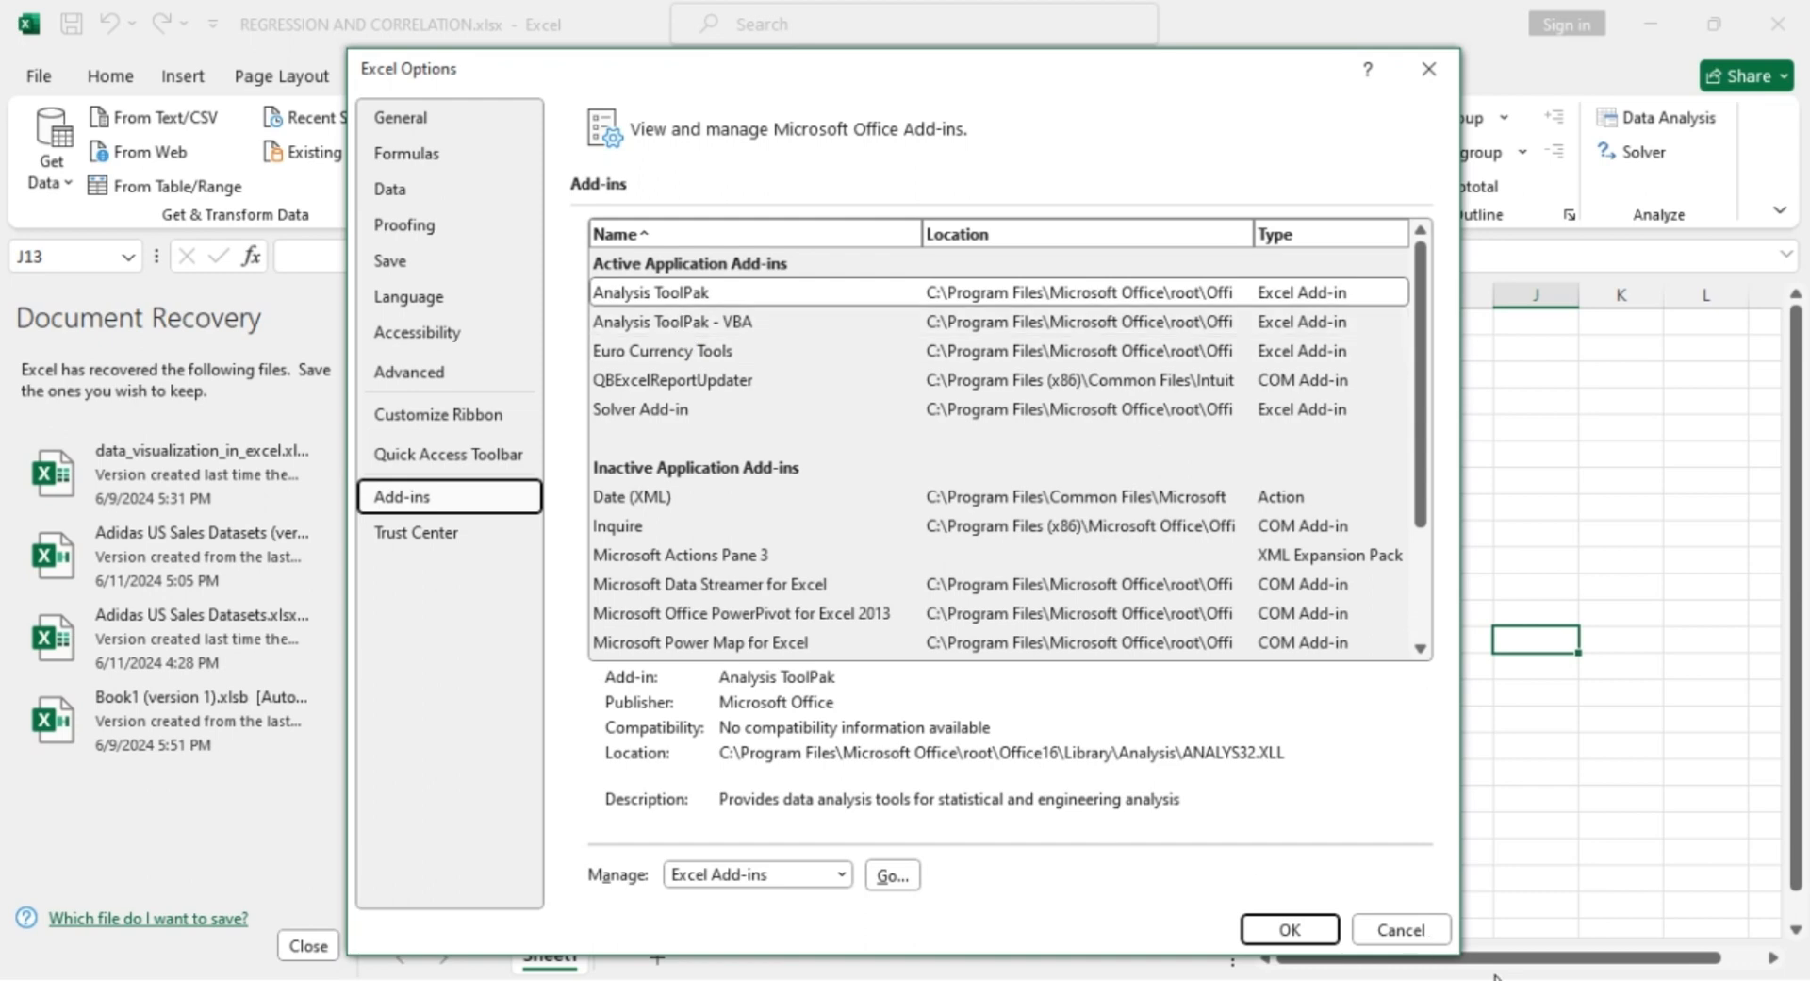
left_click(1420, 927)
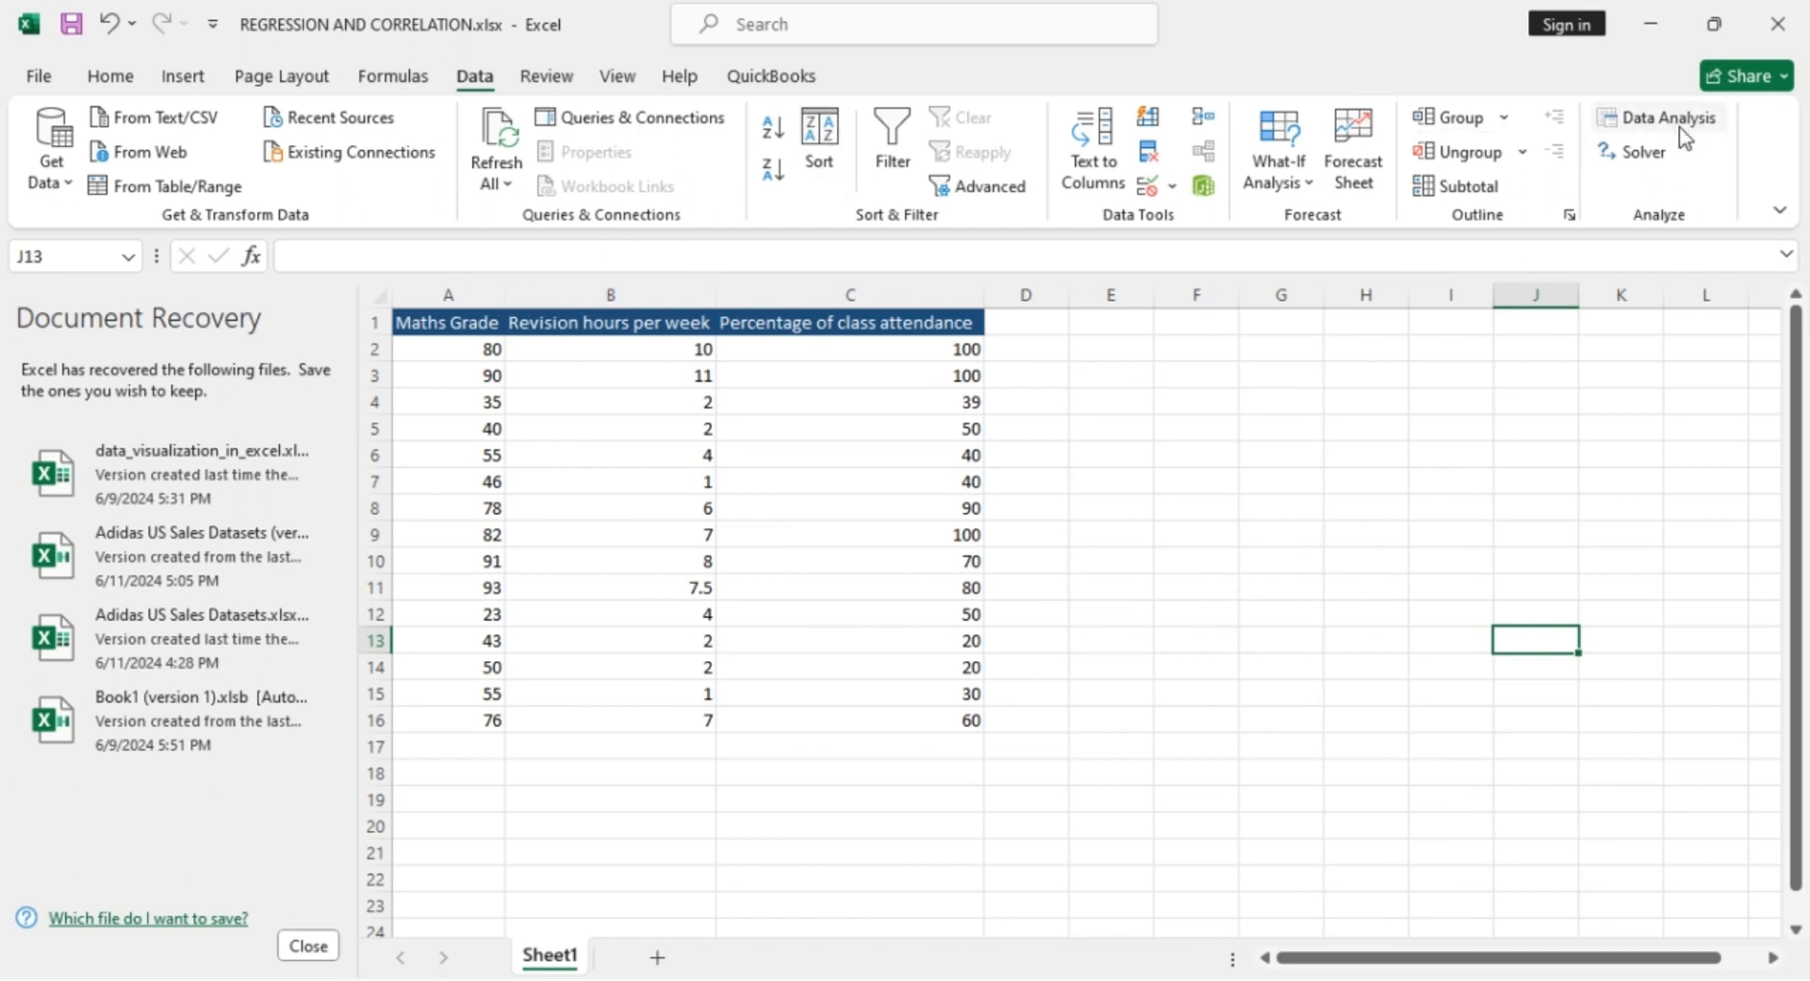
Step: Run the Correlation analysis tool on A1:C16 with labels in the first row, sending the output to a new worksheet named "correlation"
left_click(1650, 121)
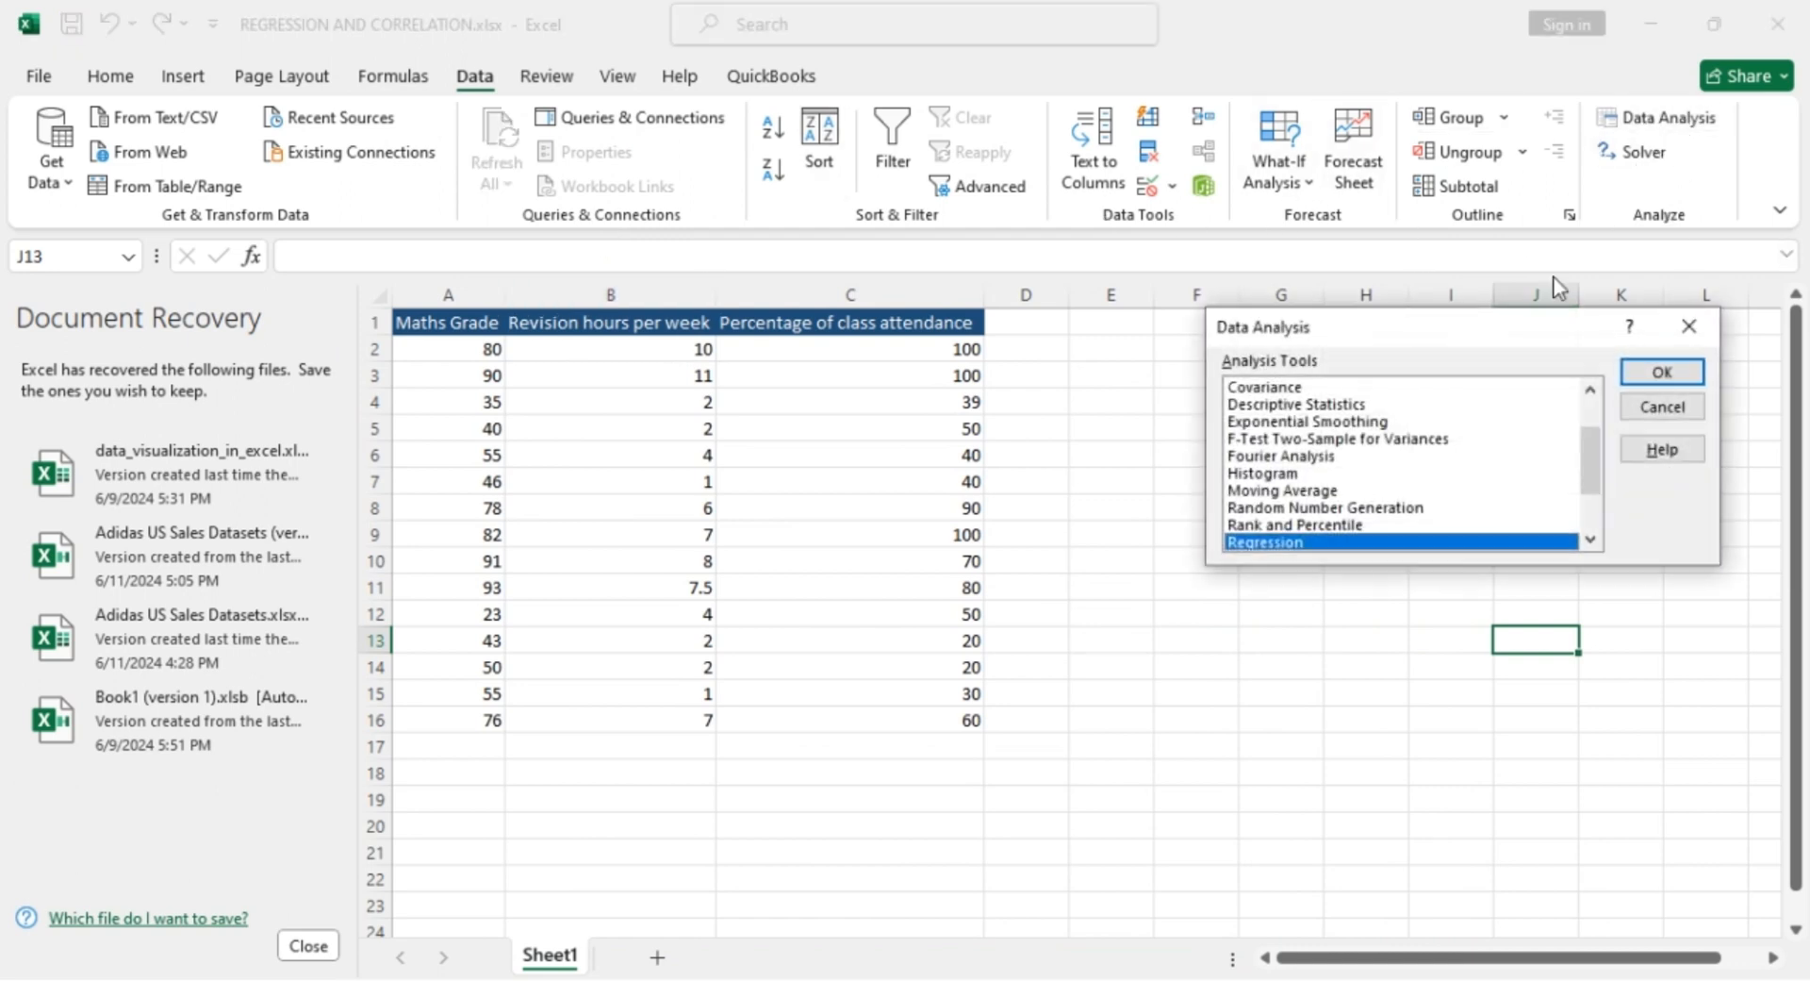
scroll(1347, 509, "up", 1)
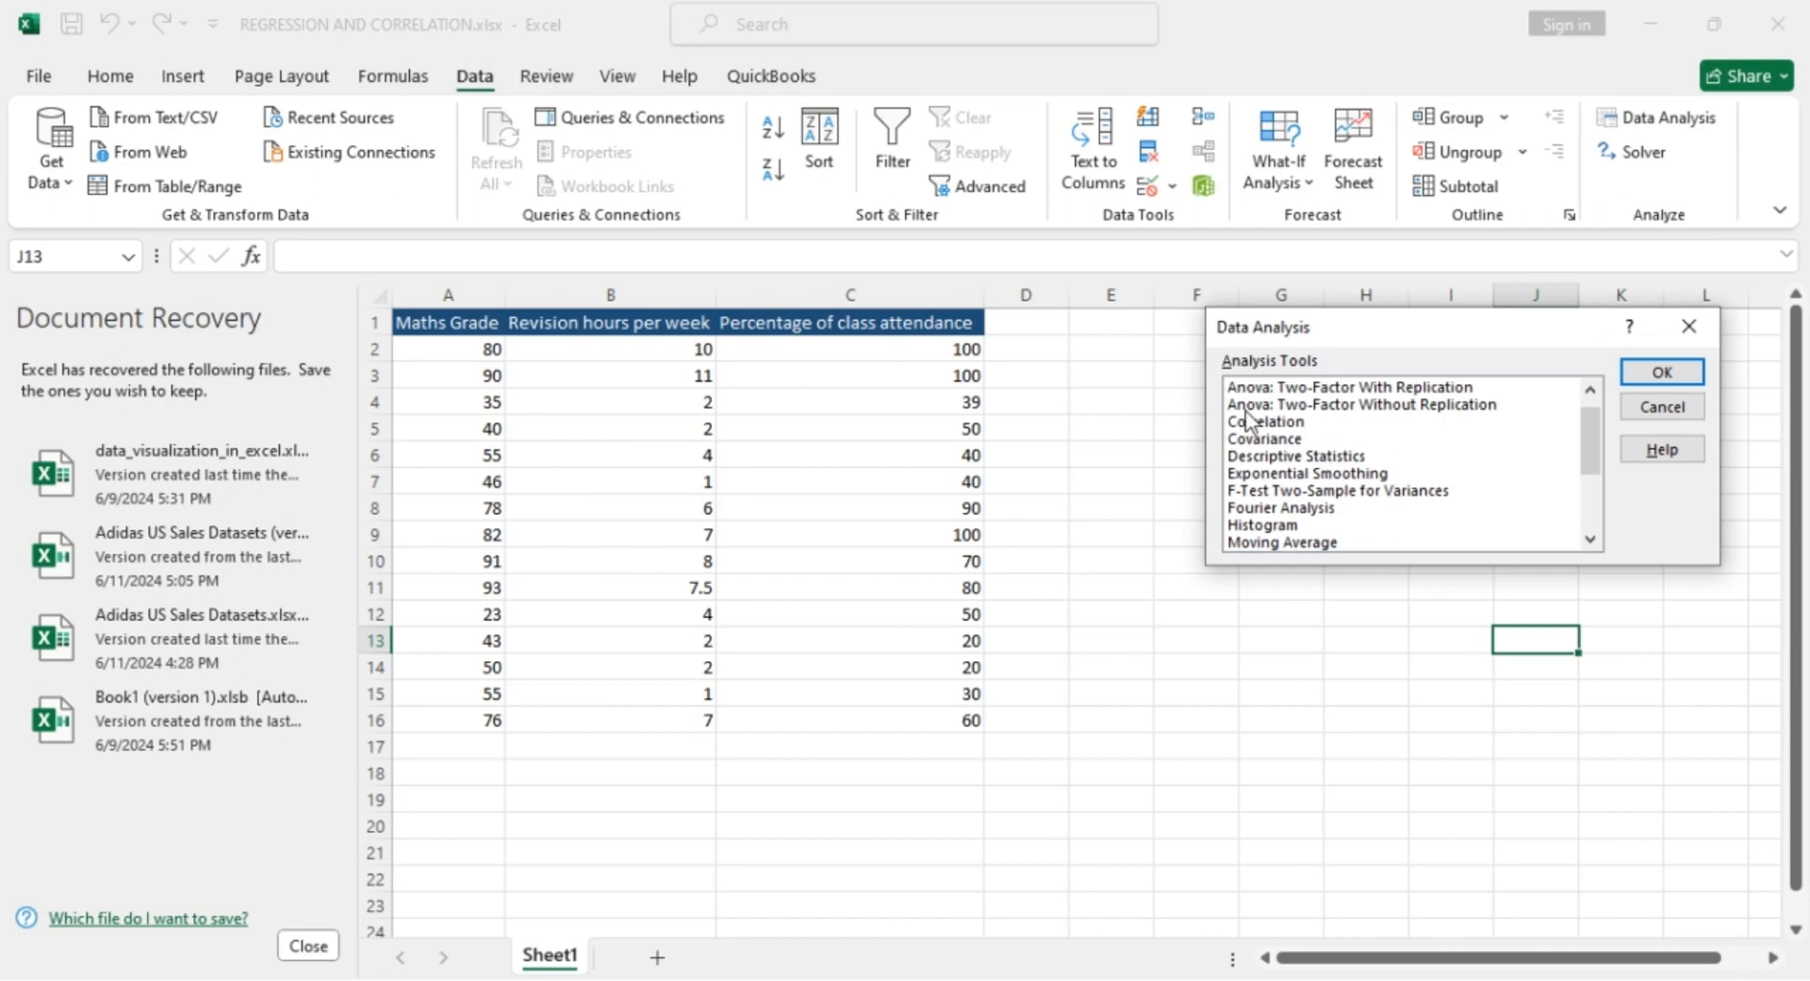
left_click(1249, 422)
left_click(1659, 375)
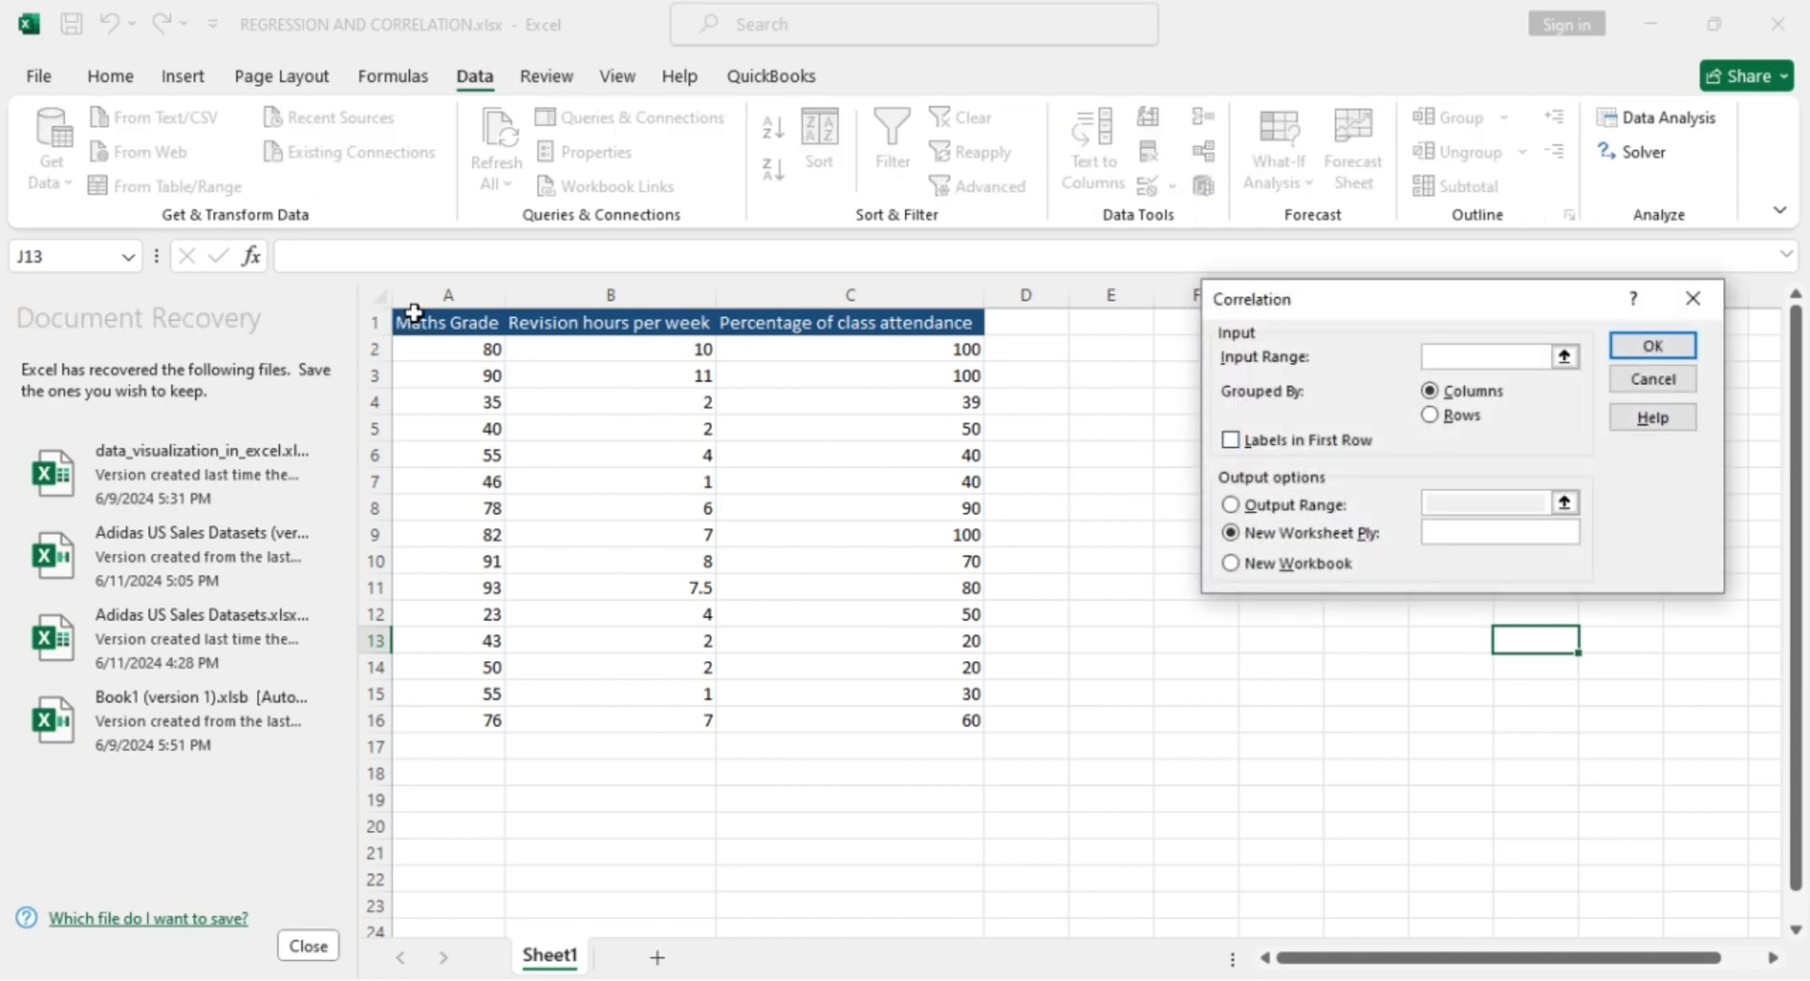
left_click_drag(414, 314, 819, 719)
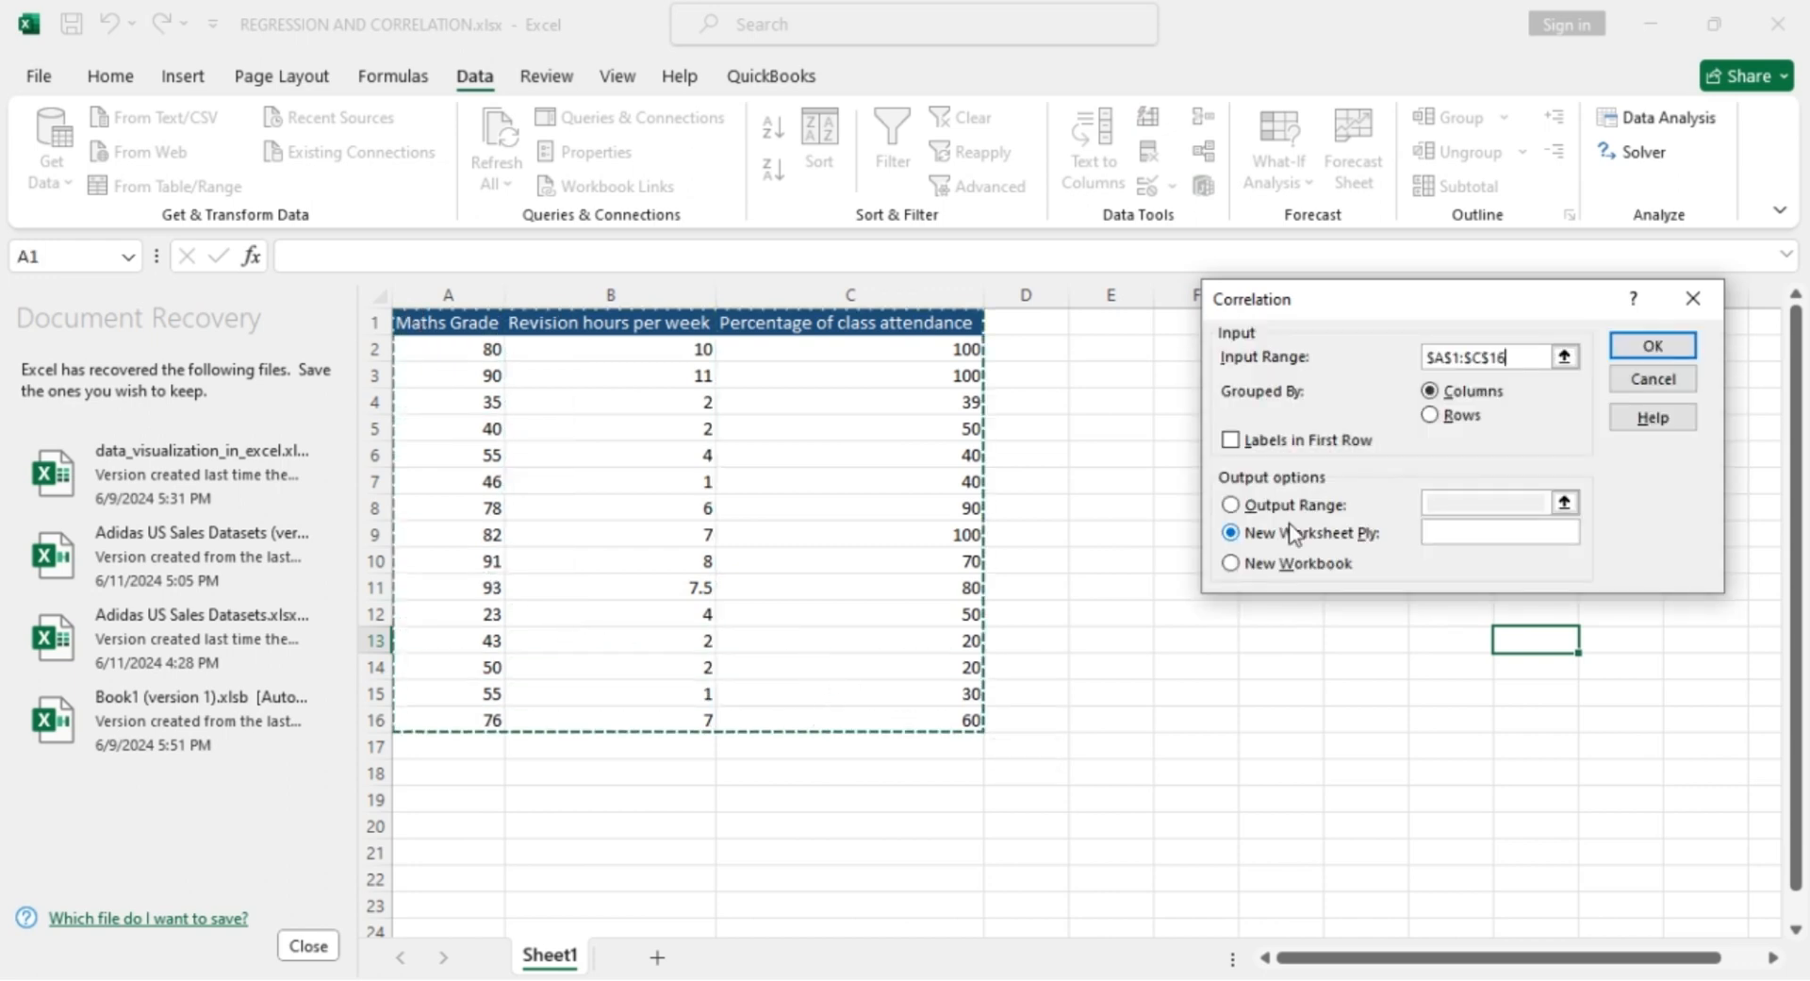
left_click(1235, 445)
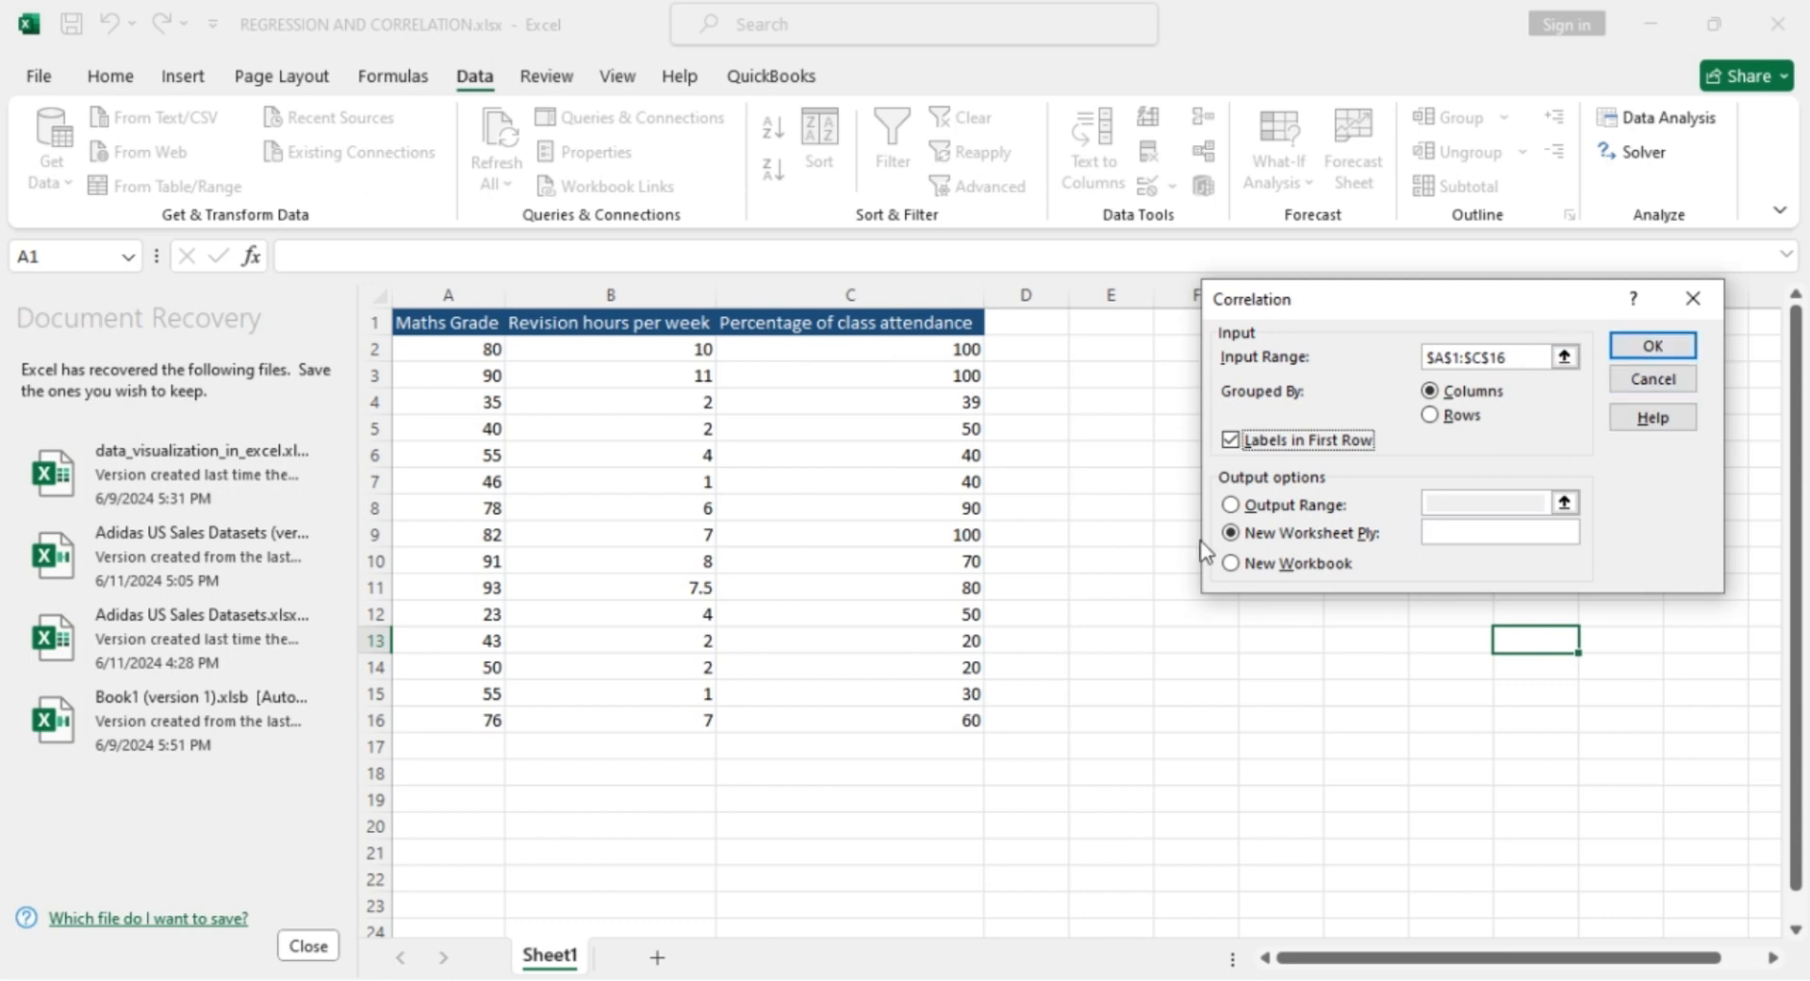
left_click(1452, 533)
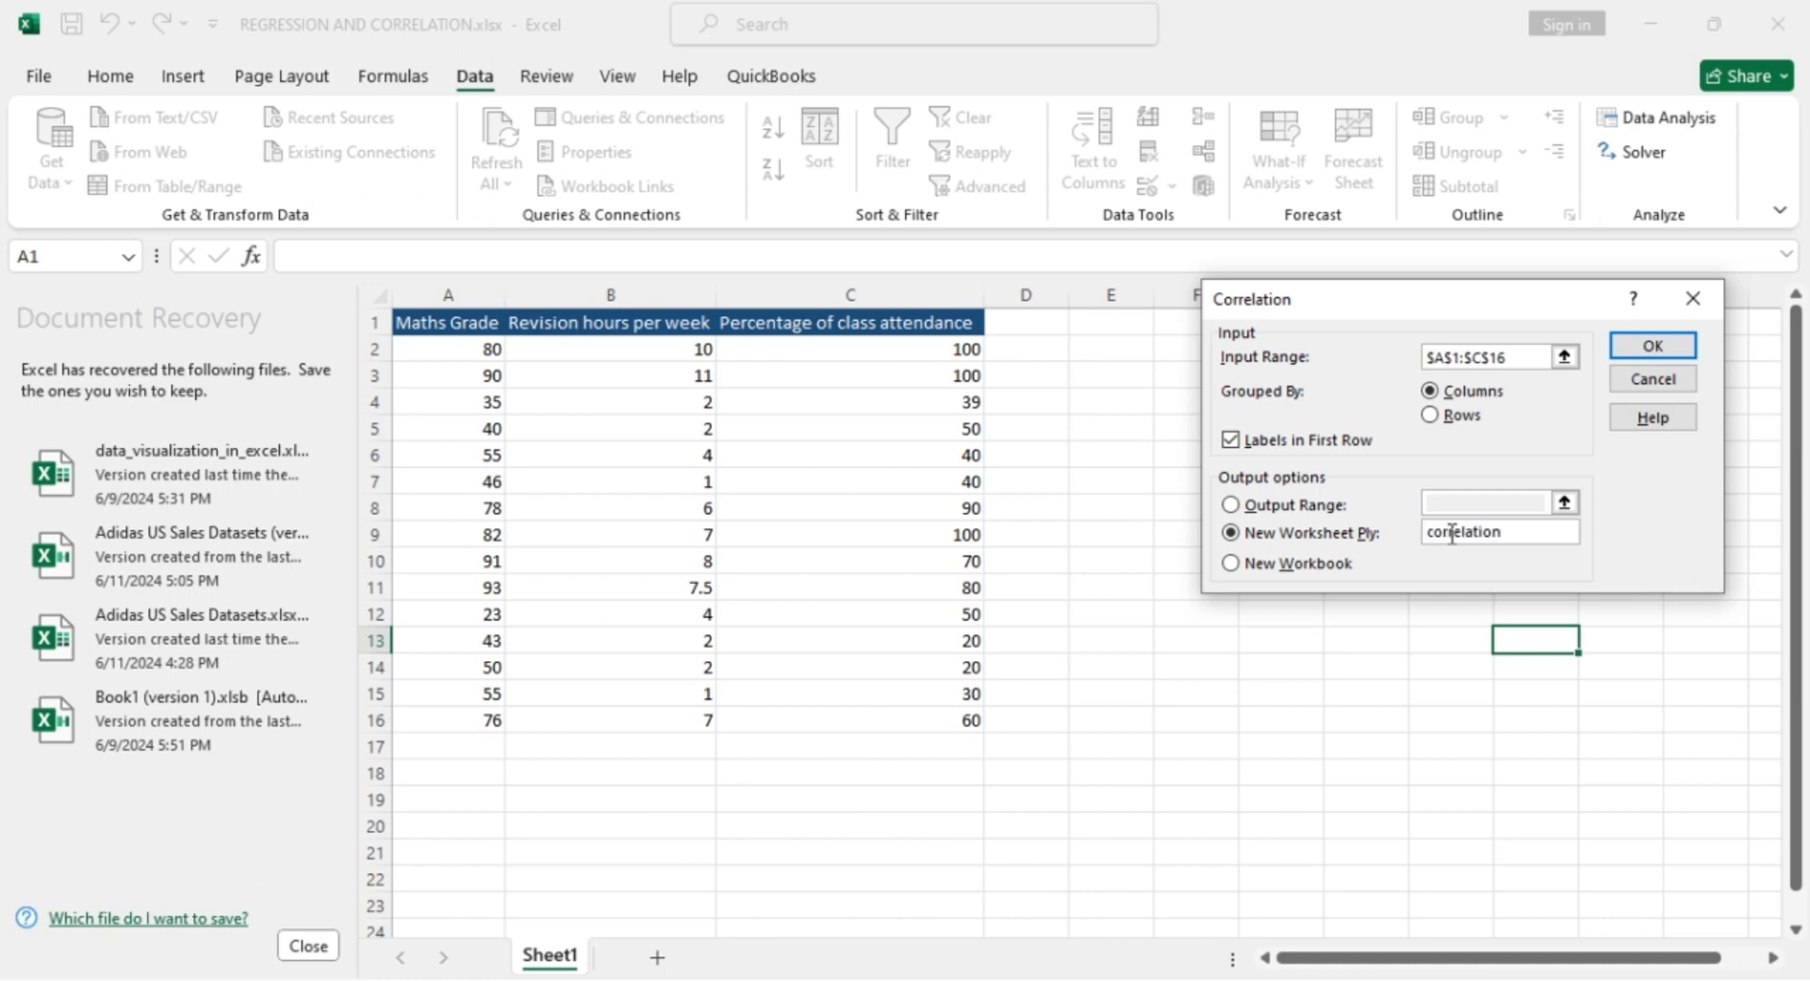
left_click(1648, 347)
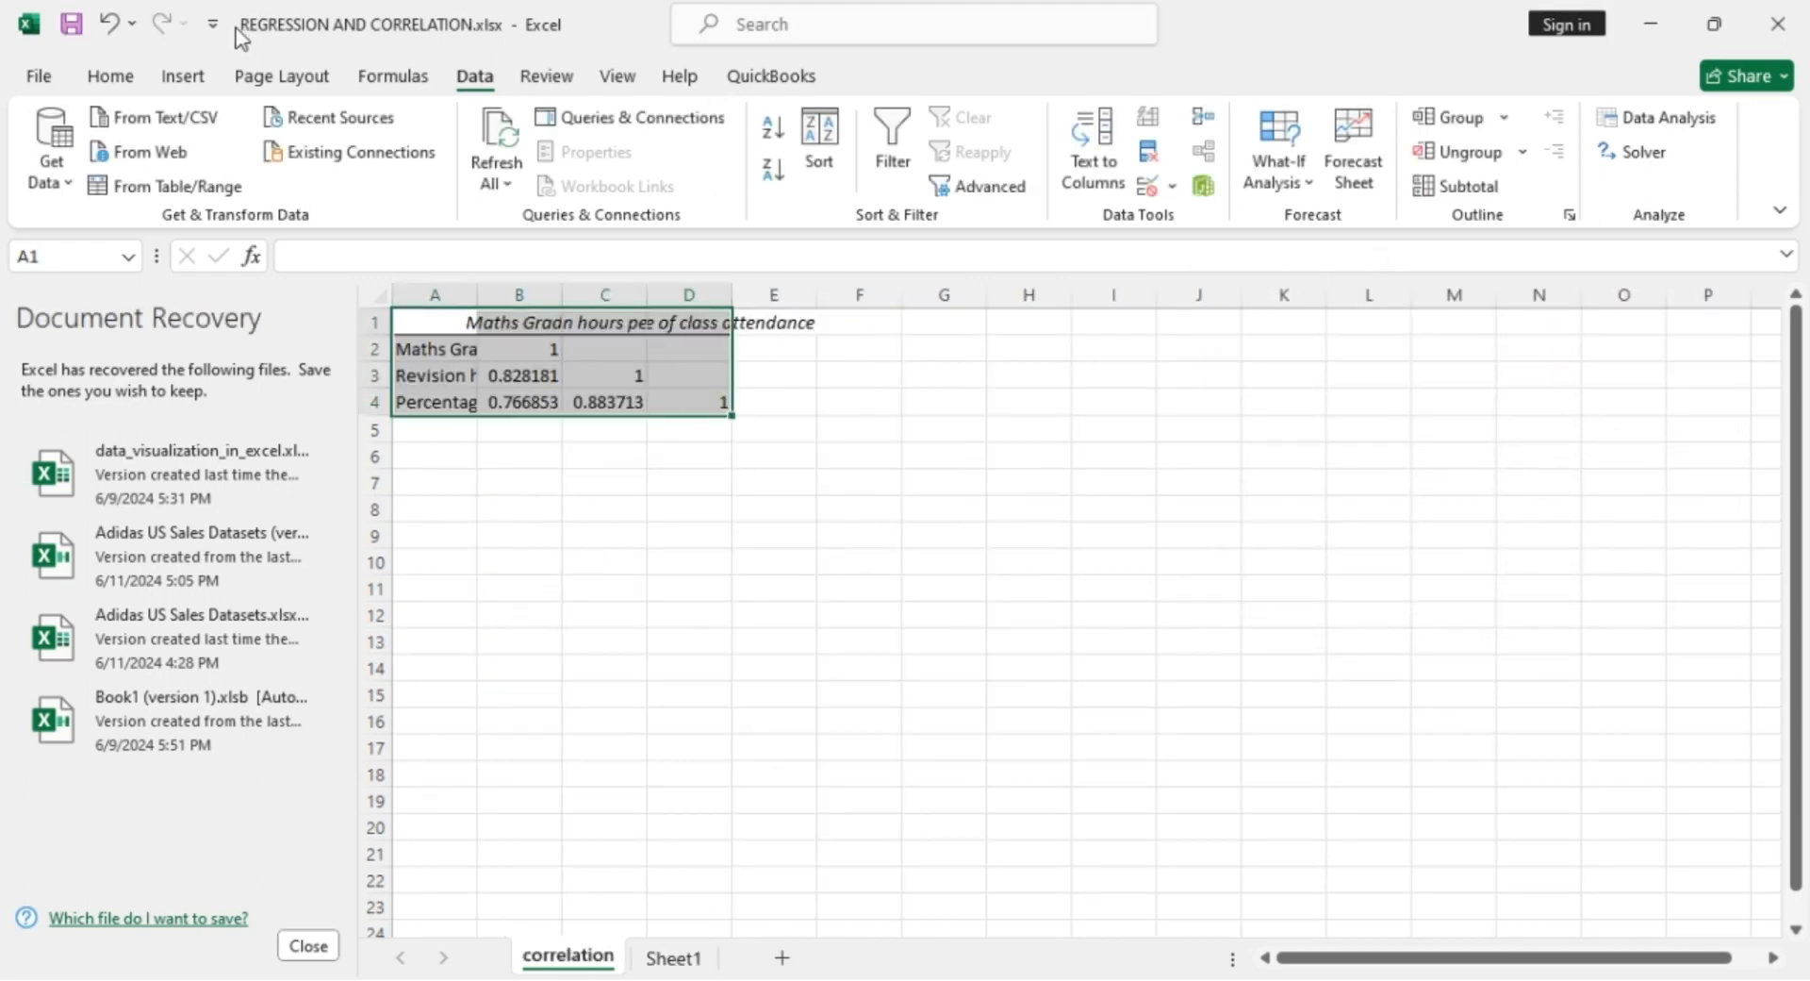
Step: AutoFit the column widths of the correlation matrix in A1:D4
left_click(108, 75)
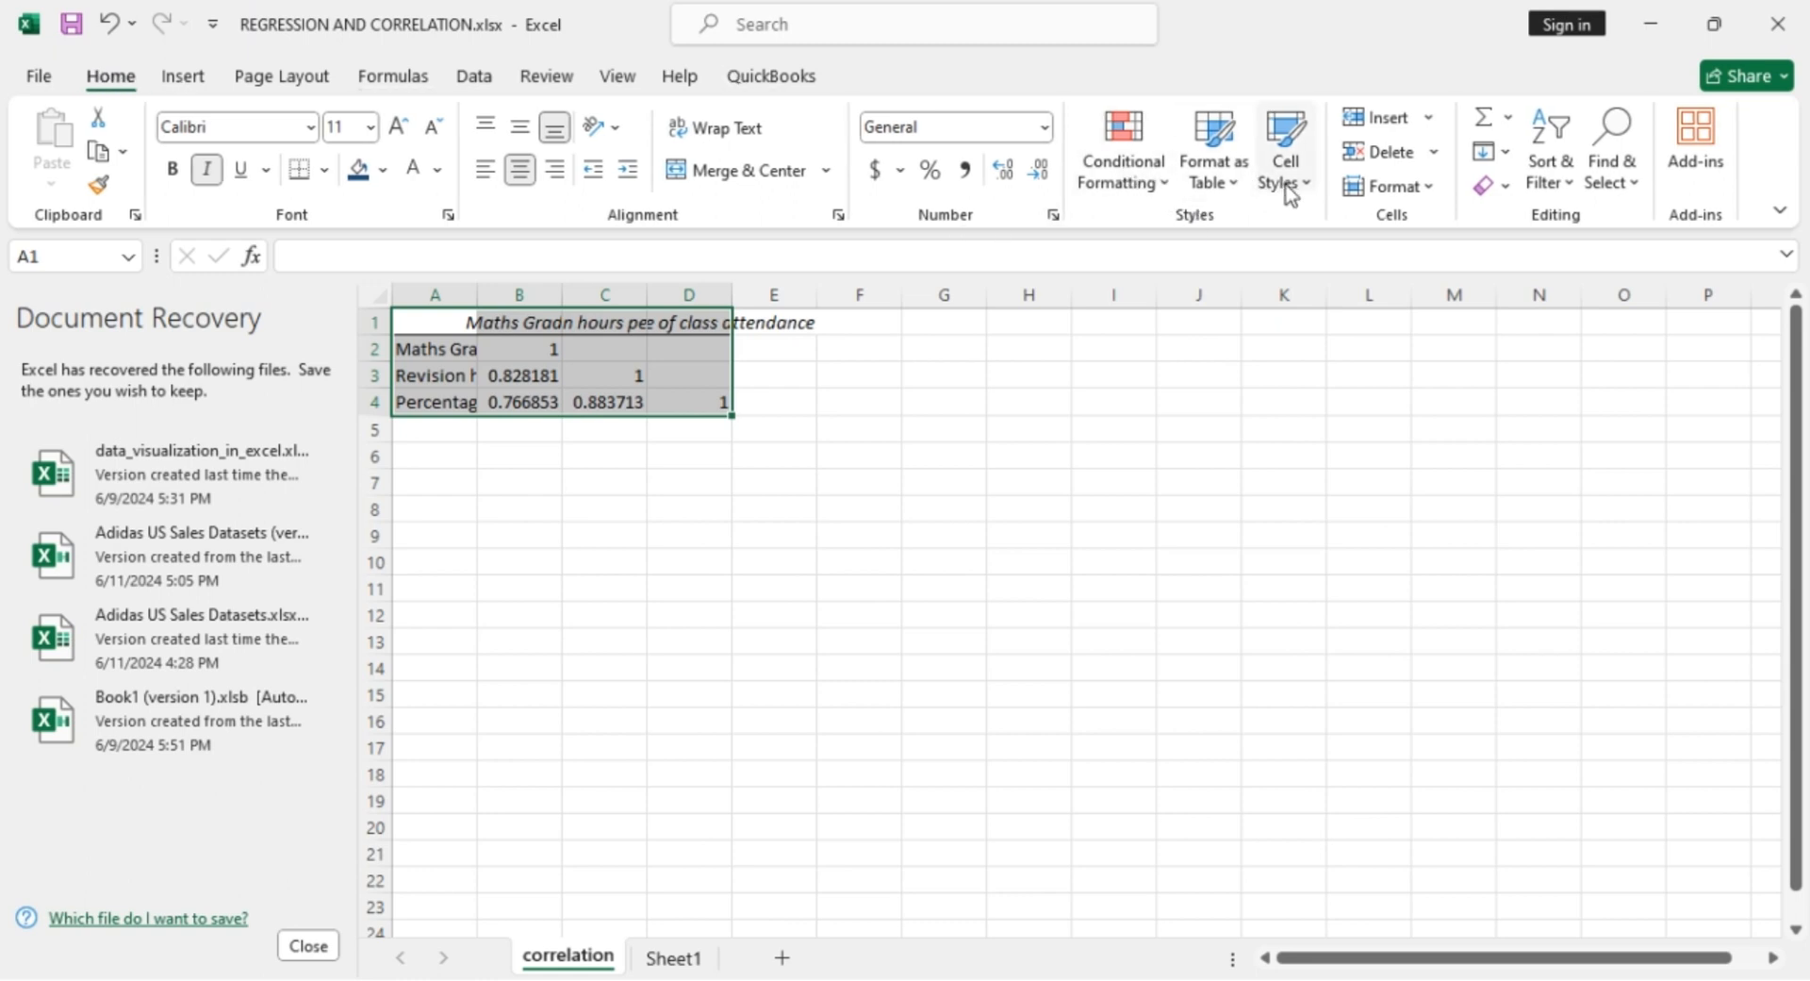
left_click(1405, 188)
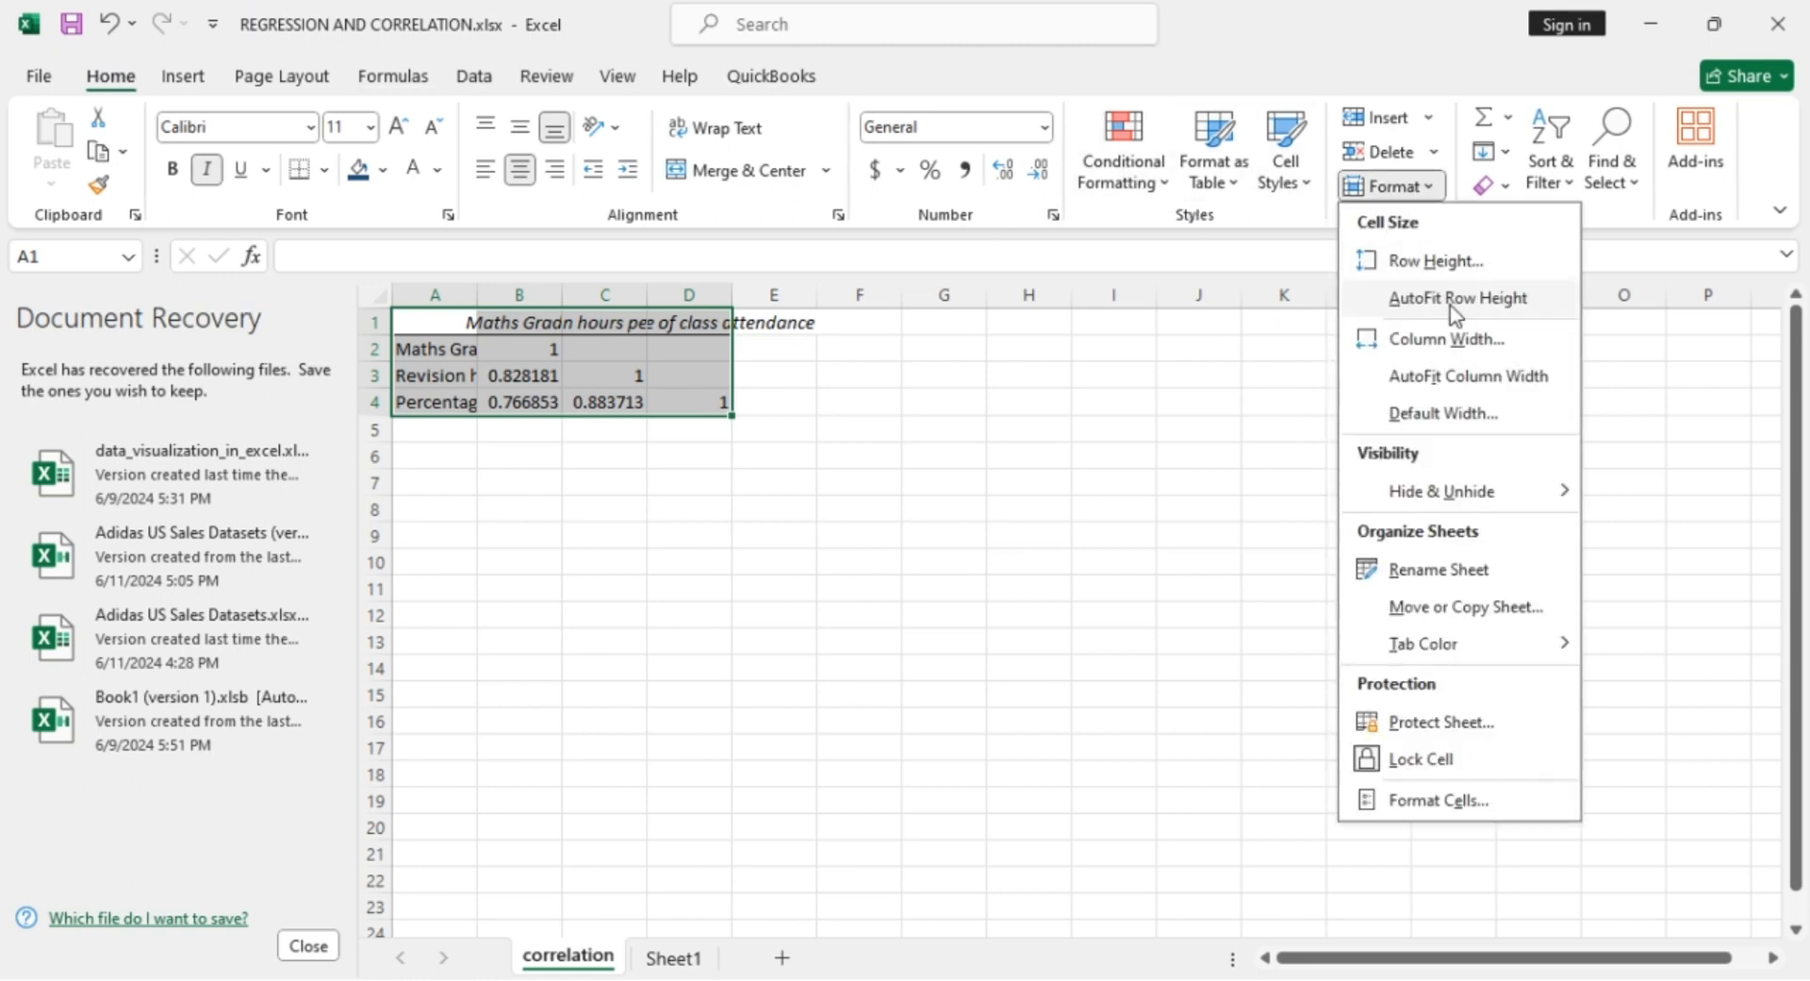
left_click(1468, 377)
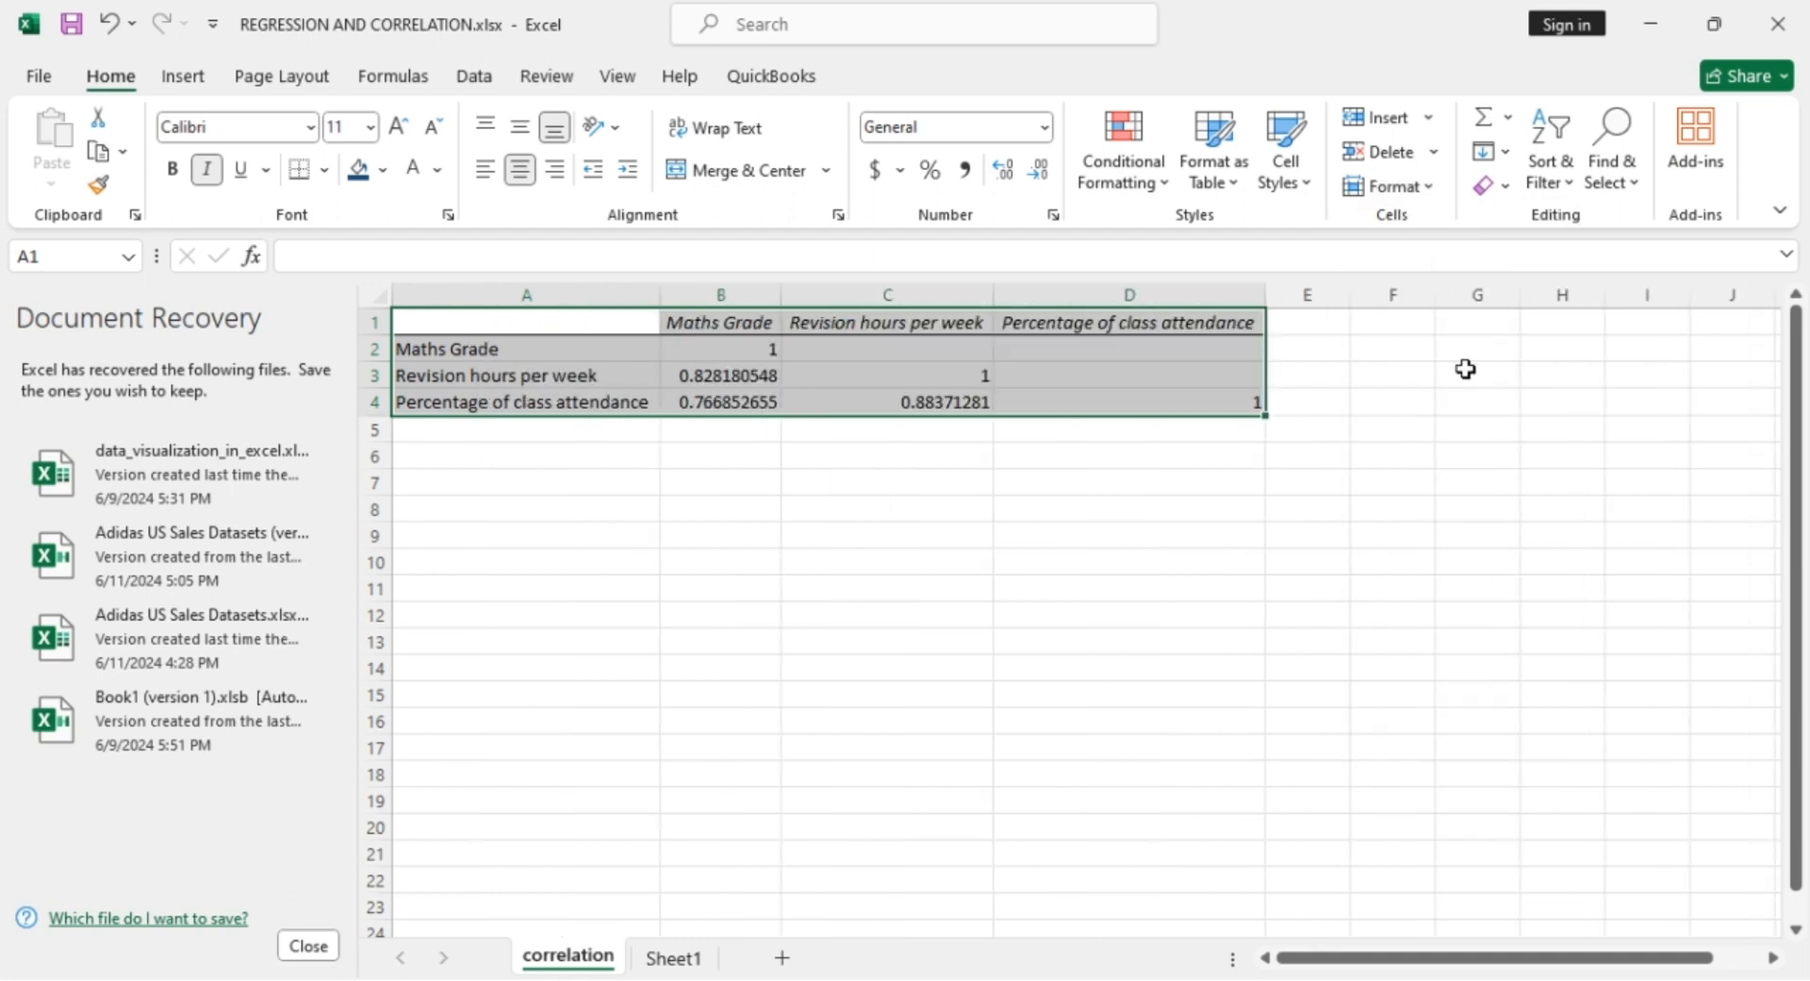
Step: Examine the correlation coefficients between maths grade, revision hours per week and percentage of class attendance in the matrix
left_click(483, 372)
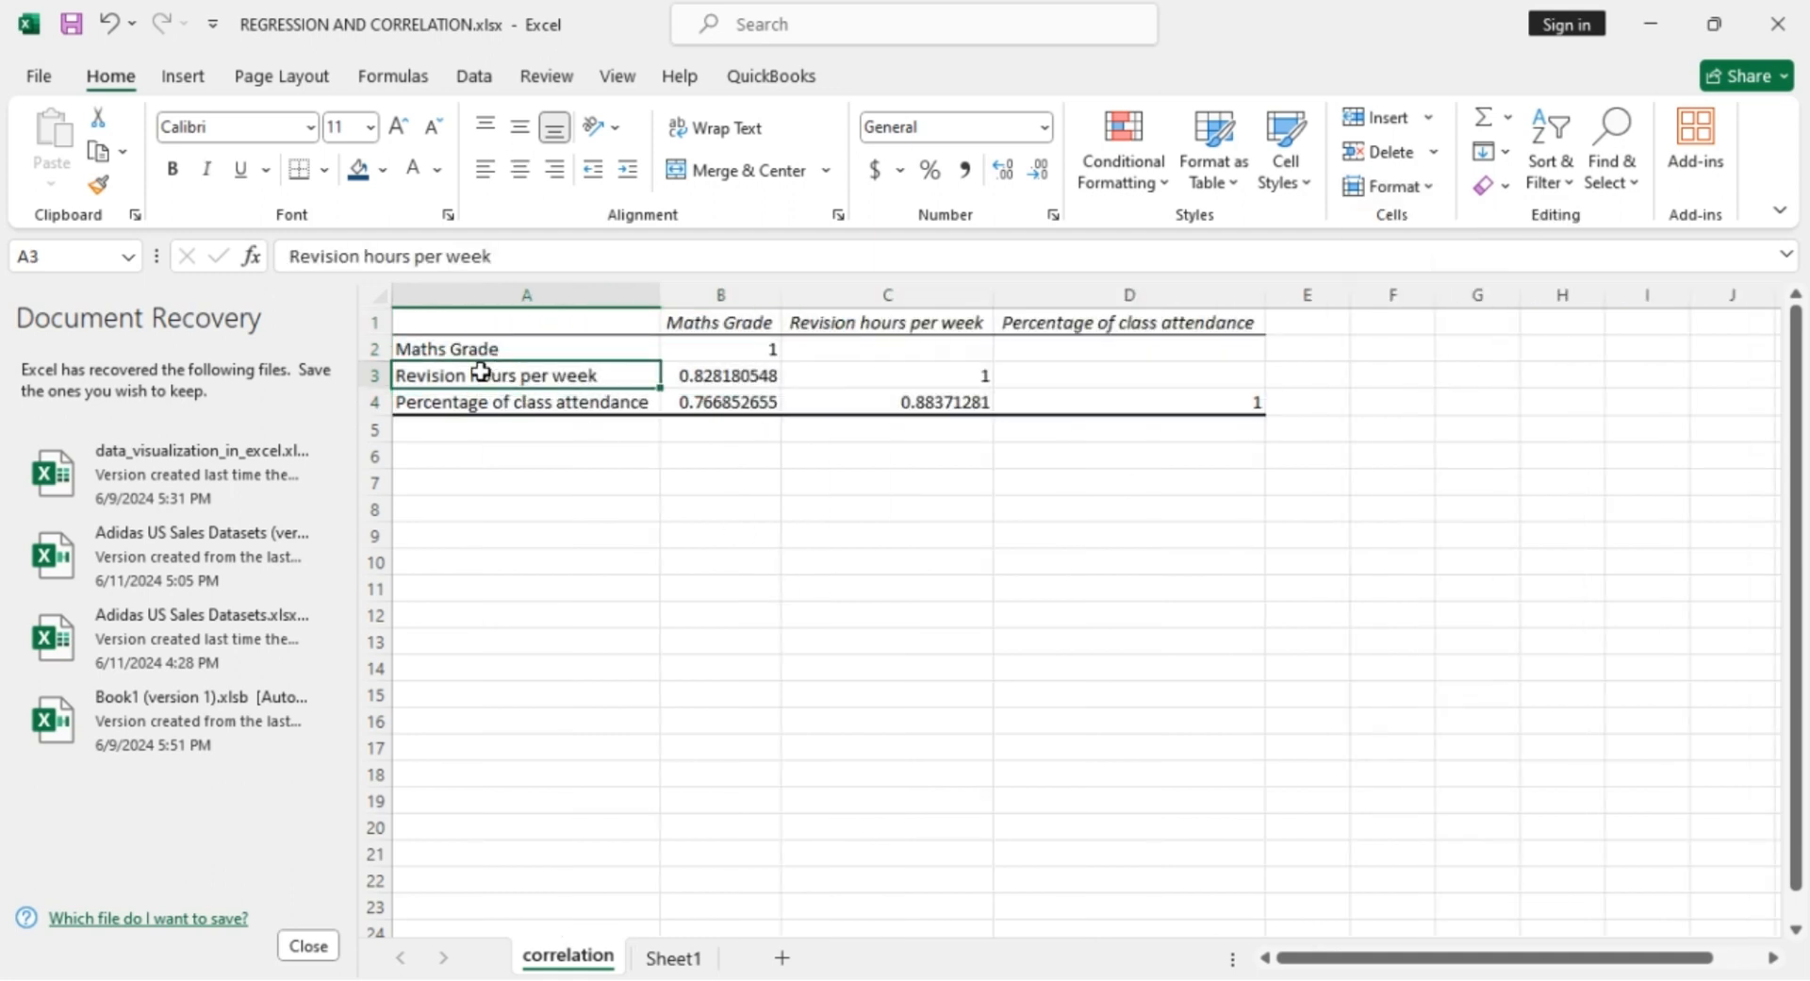
left_click(744, 329)
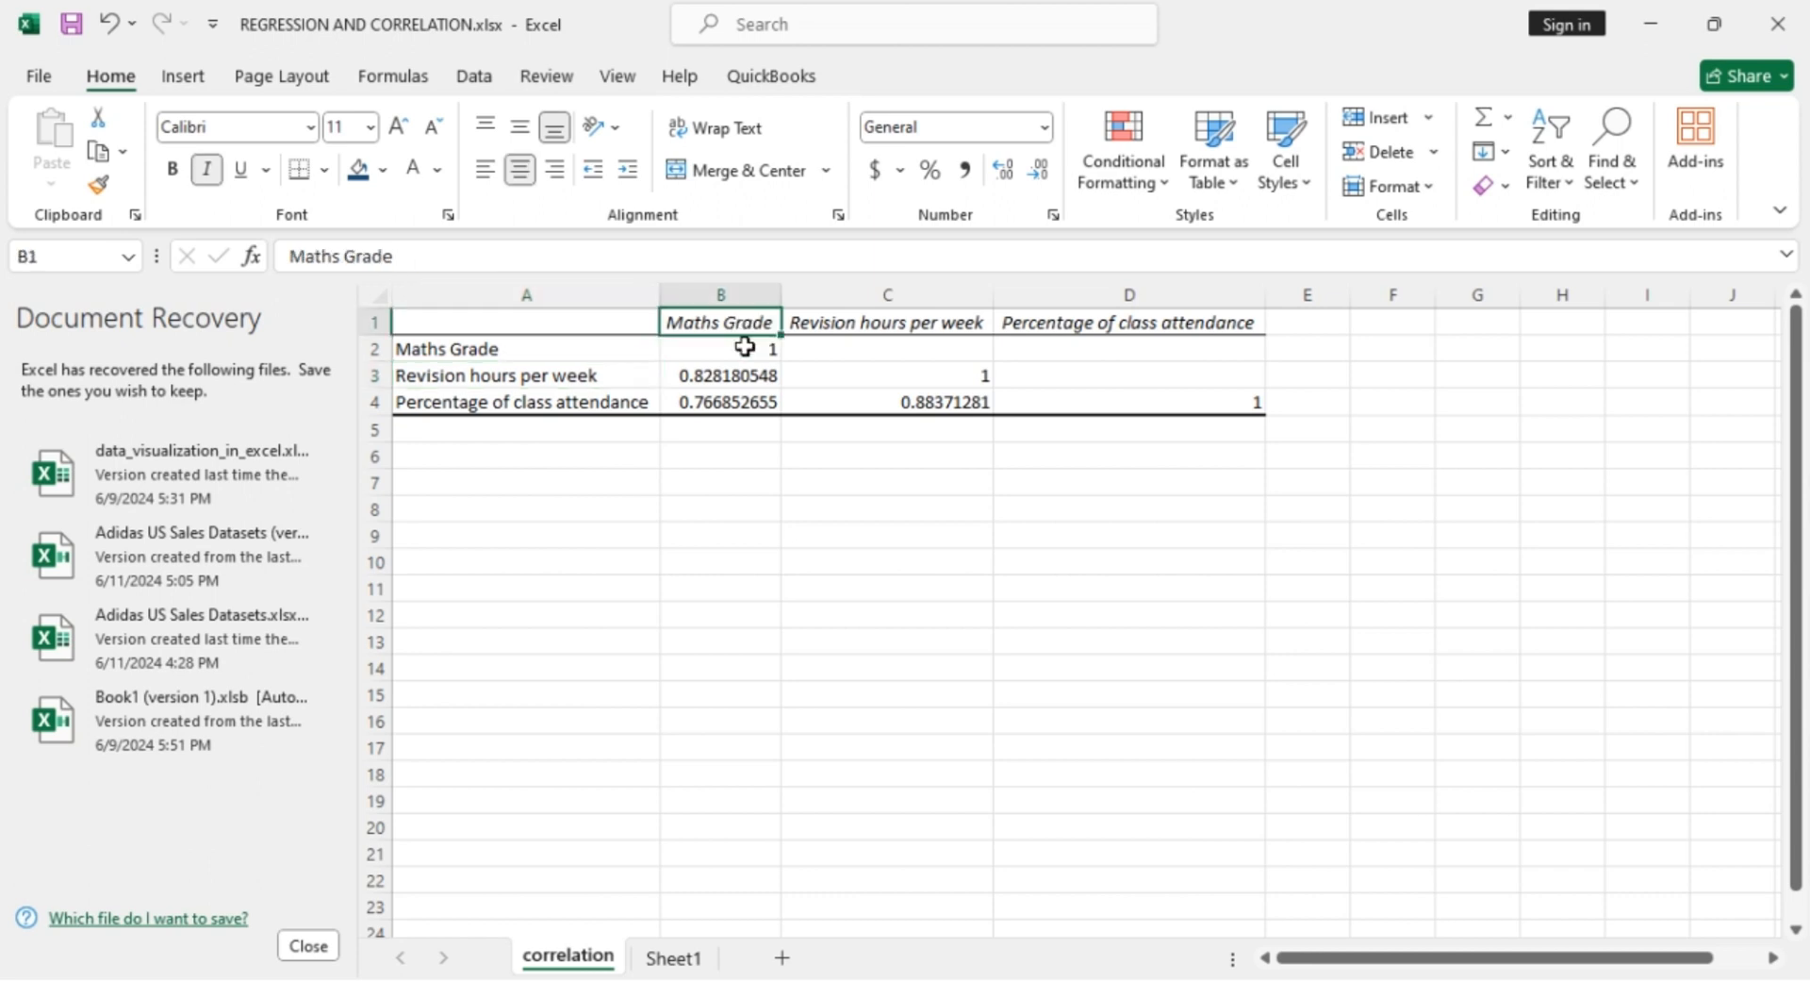
left_click(750, 374)
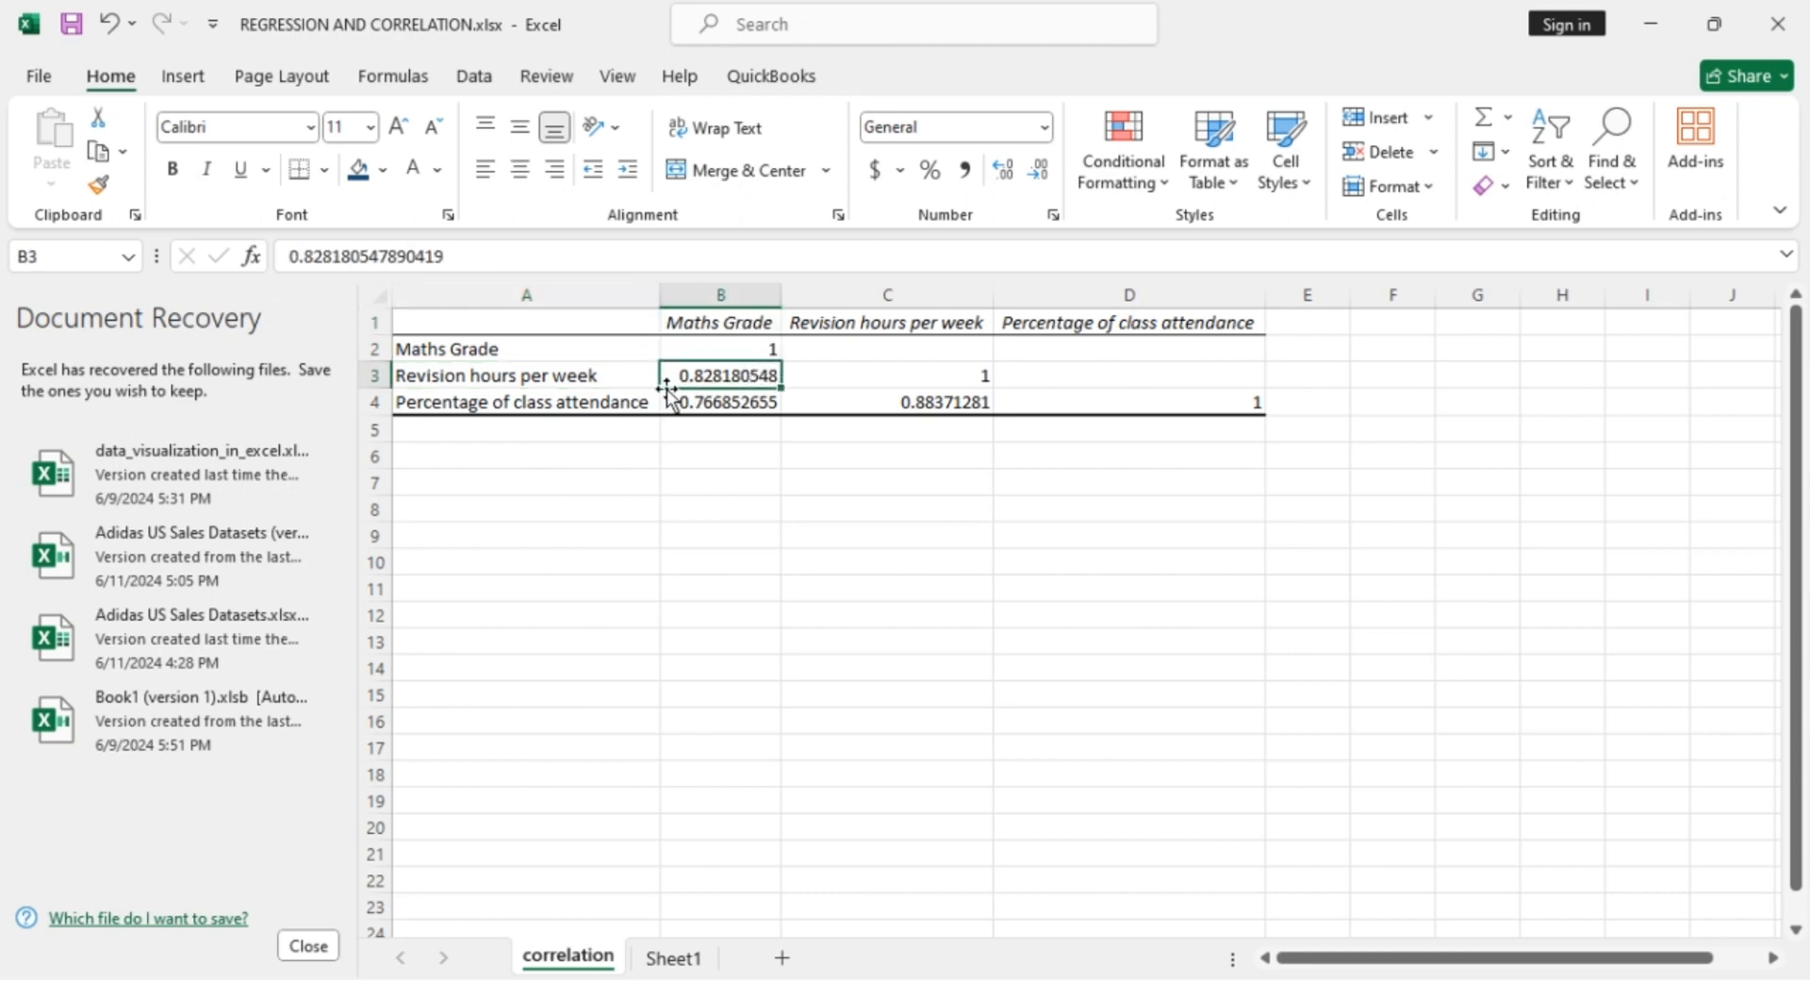
left_click(547, 412)
left_click(909, 400)
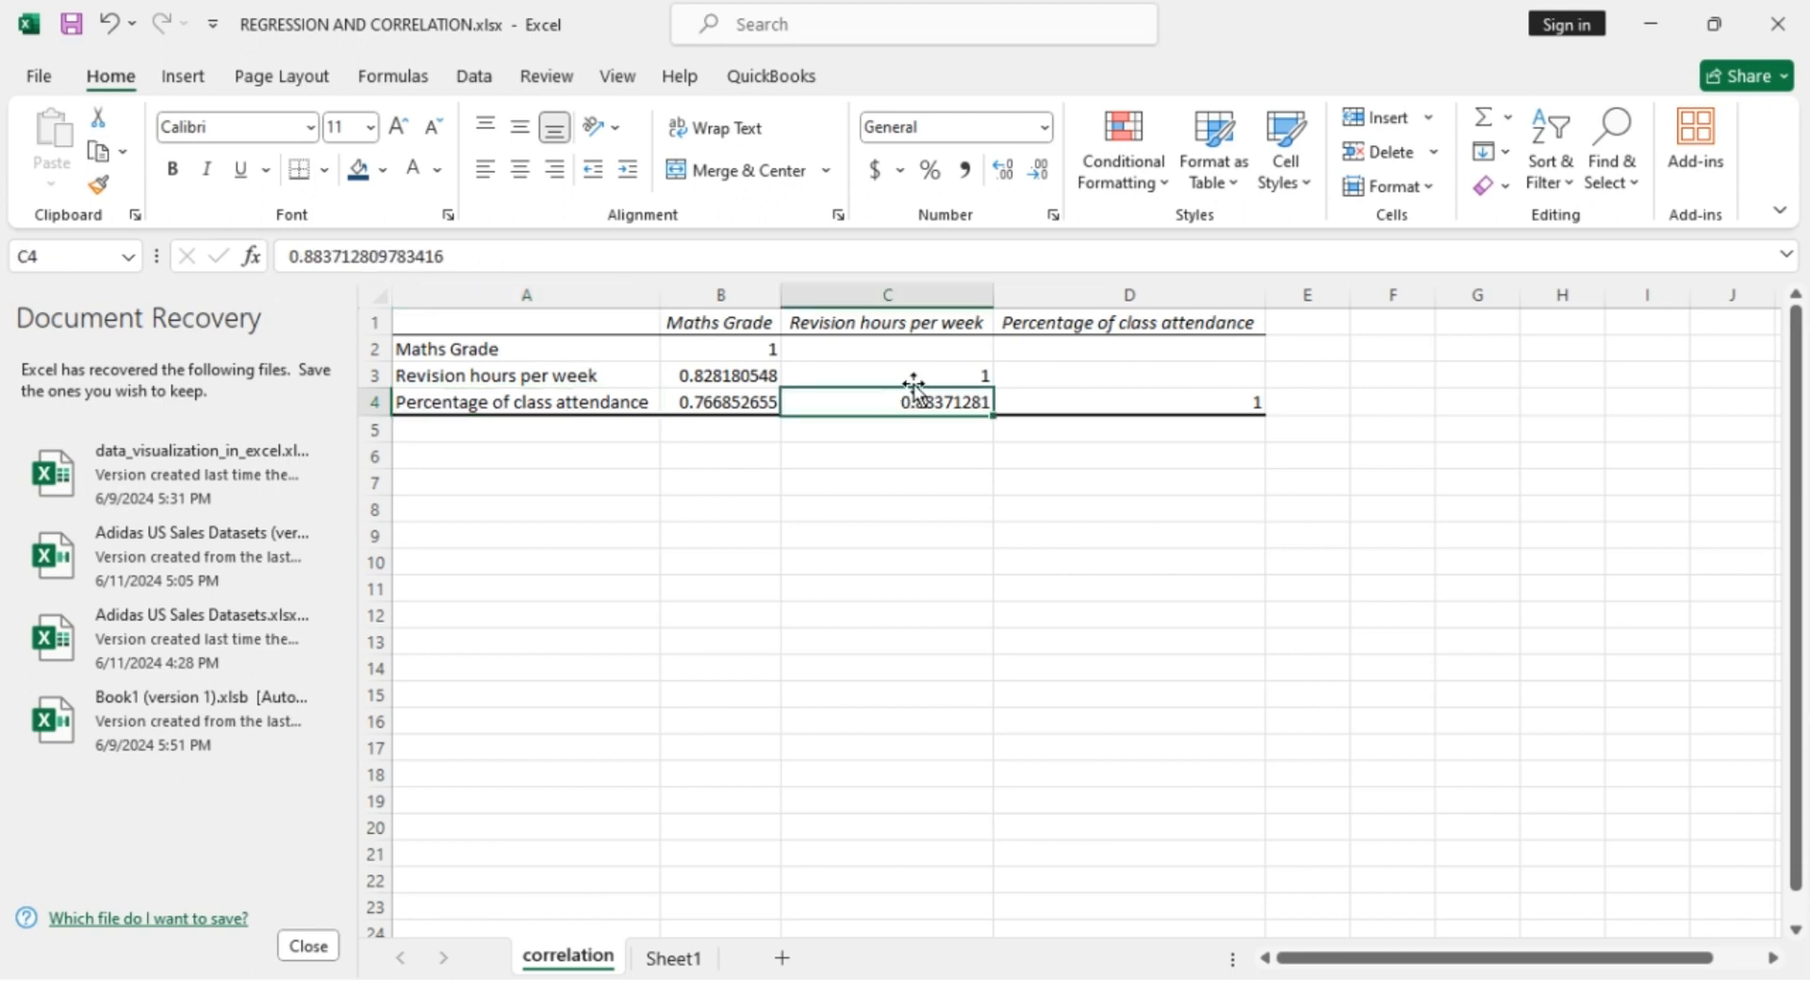
left_click(913, 296)
left_click(936, 406)
left_click(803, 530)
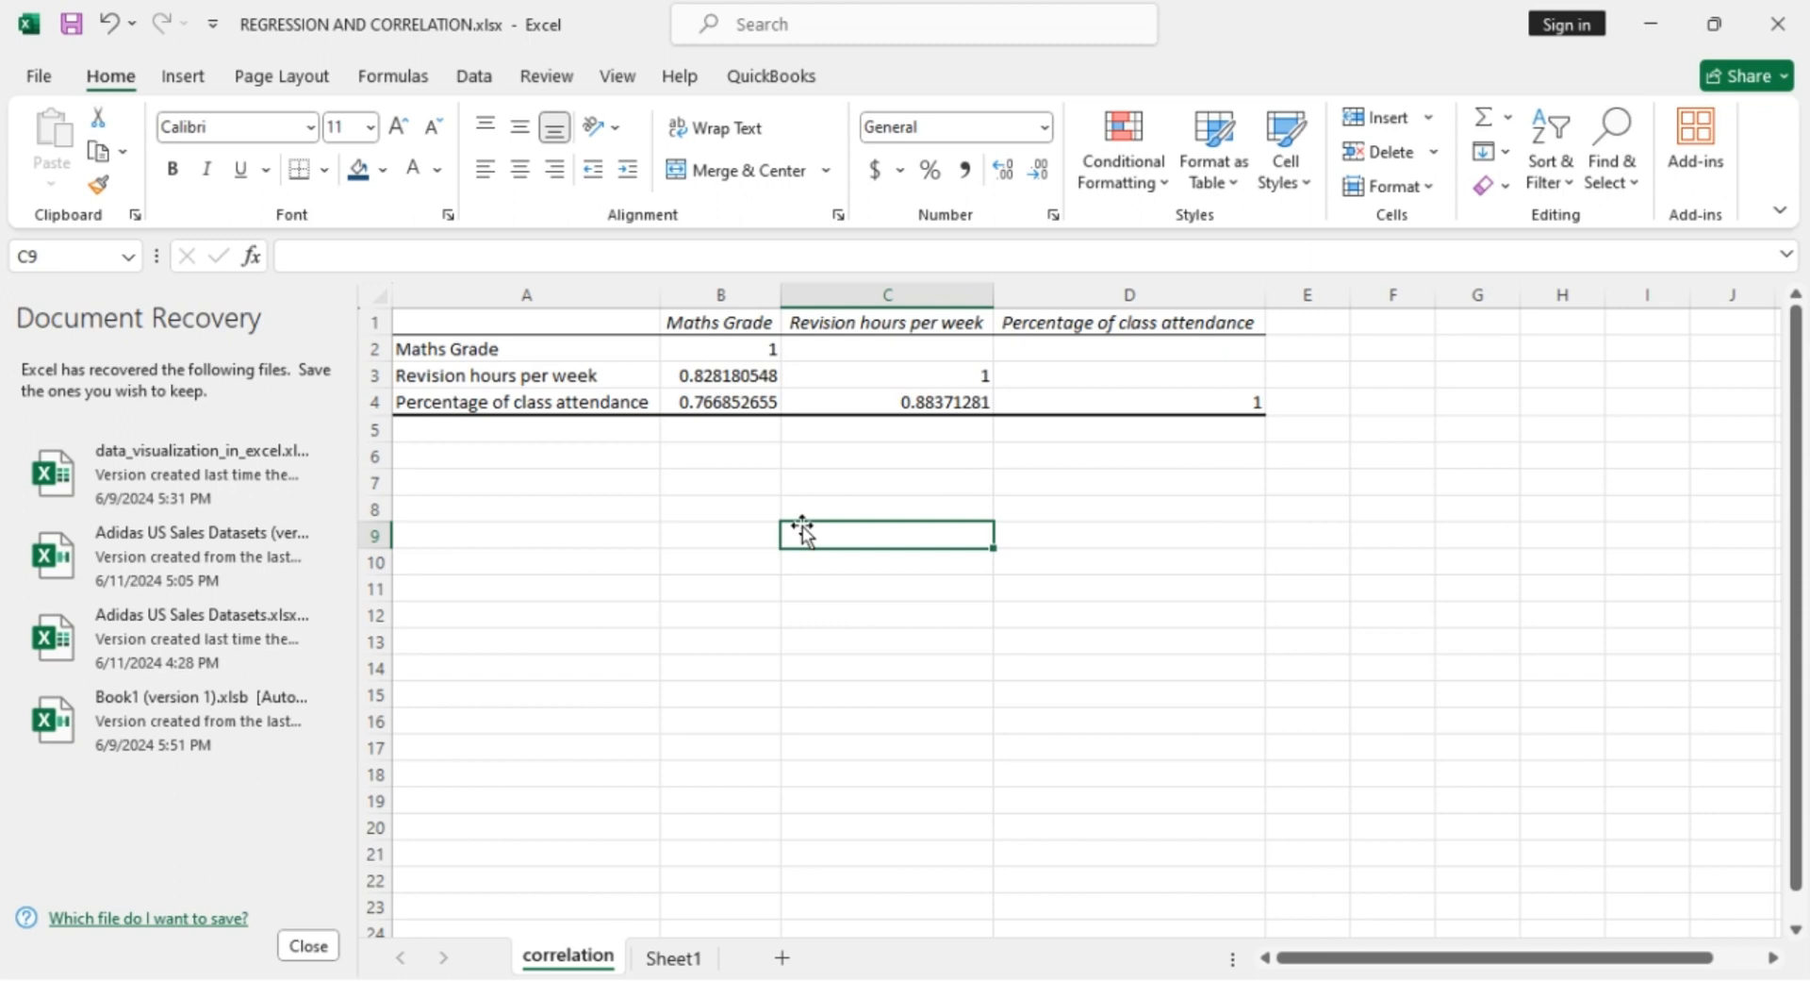
left_click(709, 385)
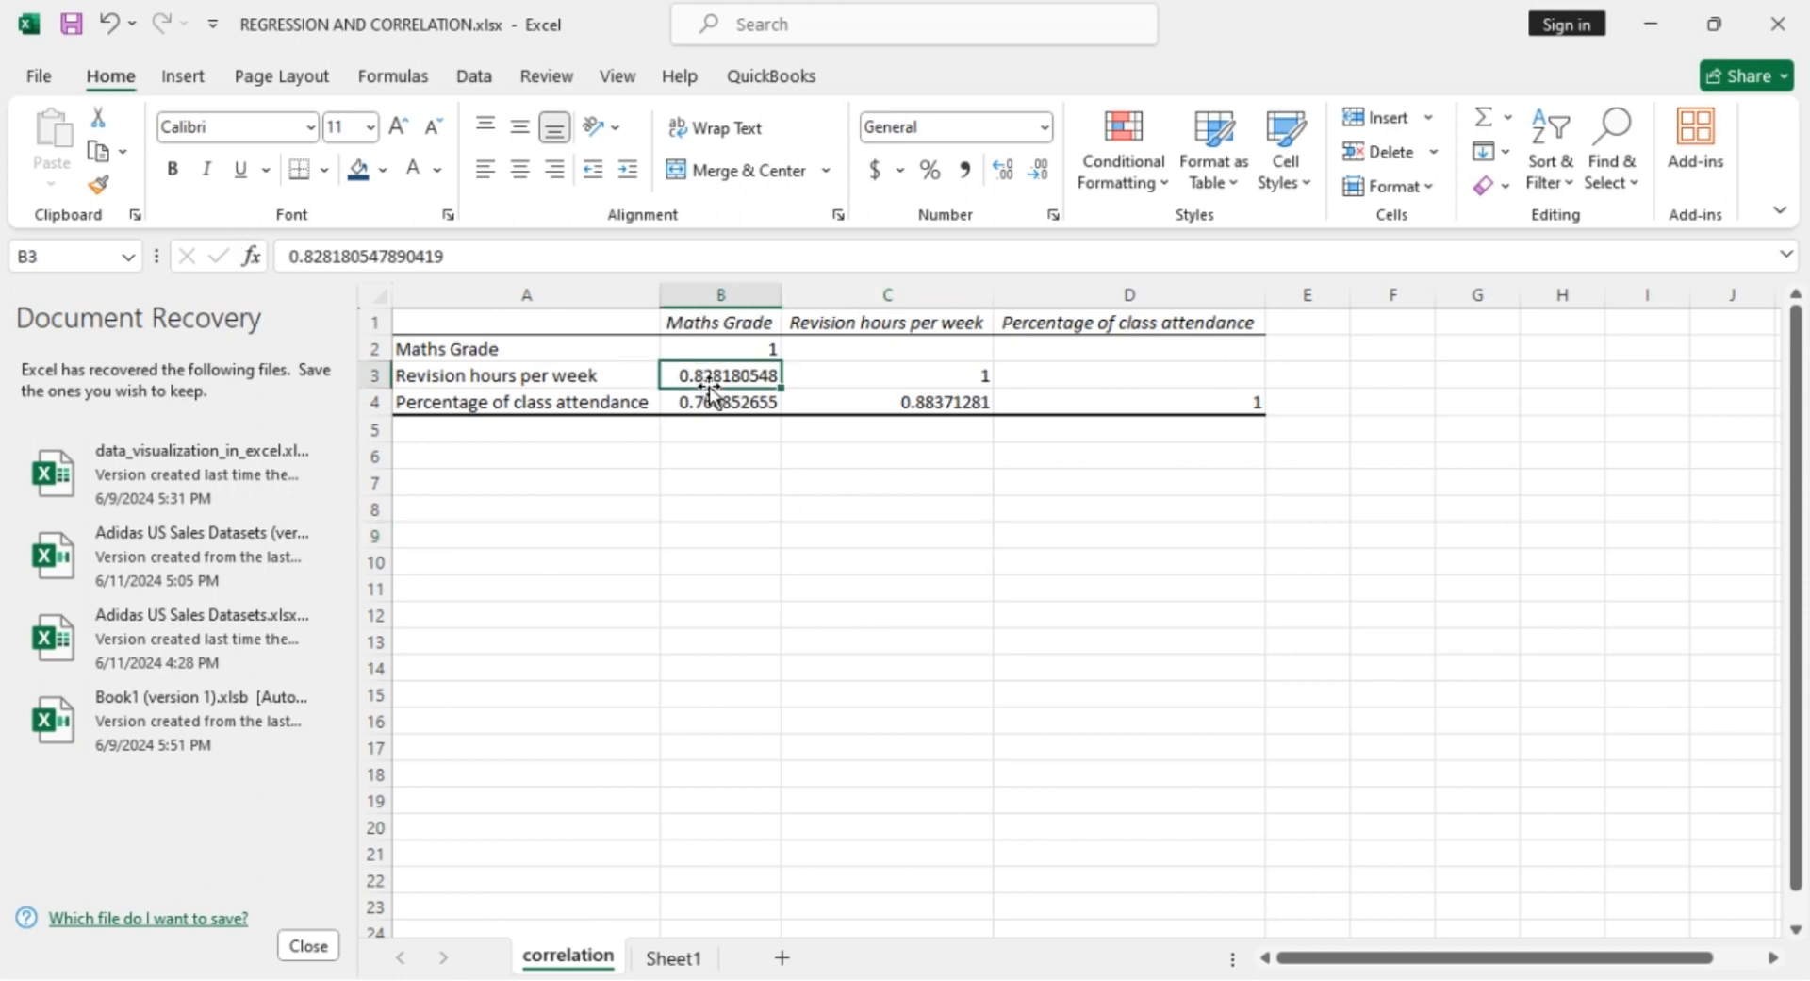
left_click(719, 295)
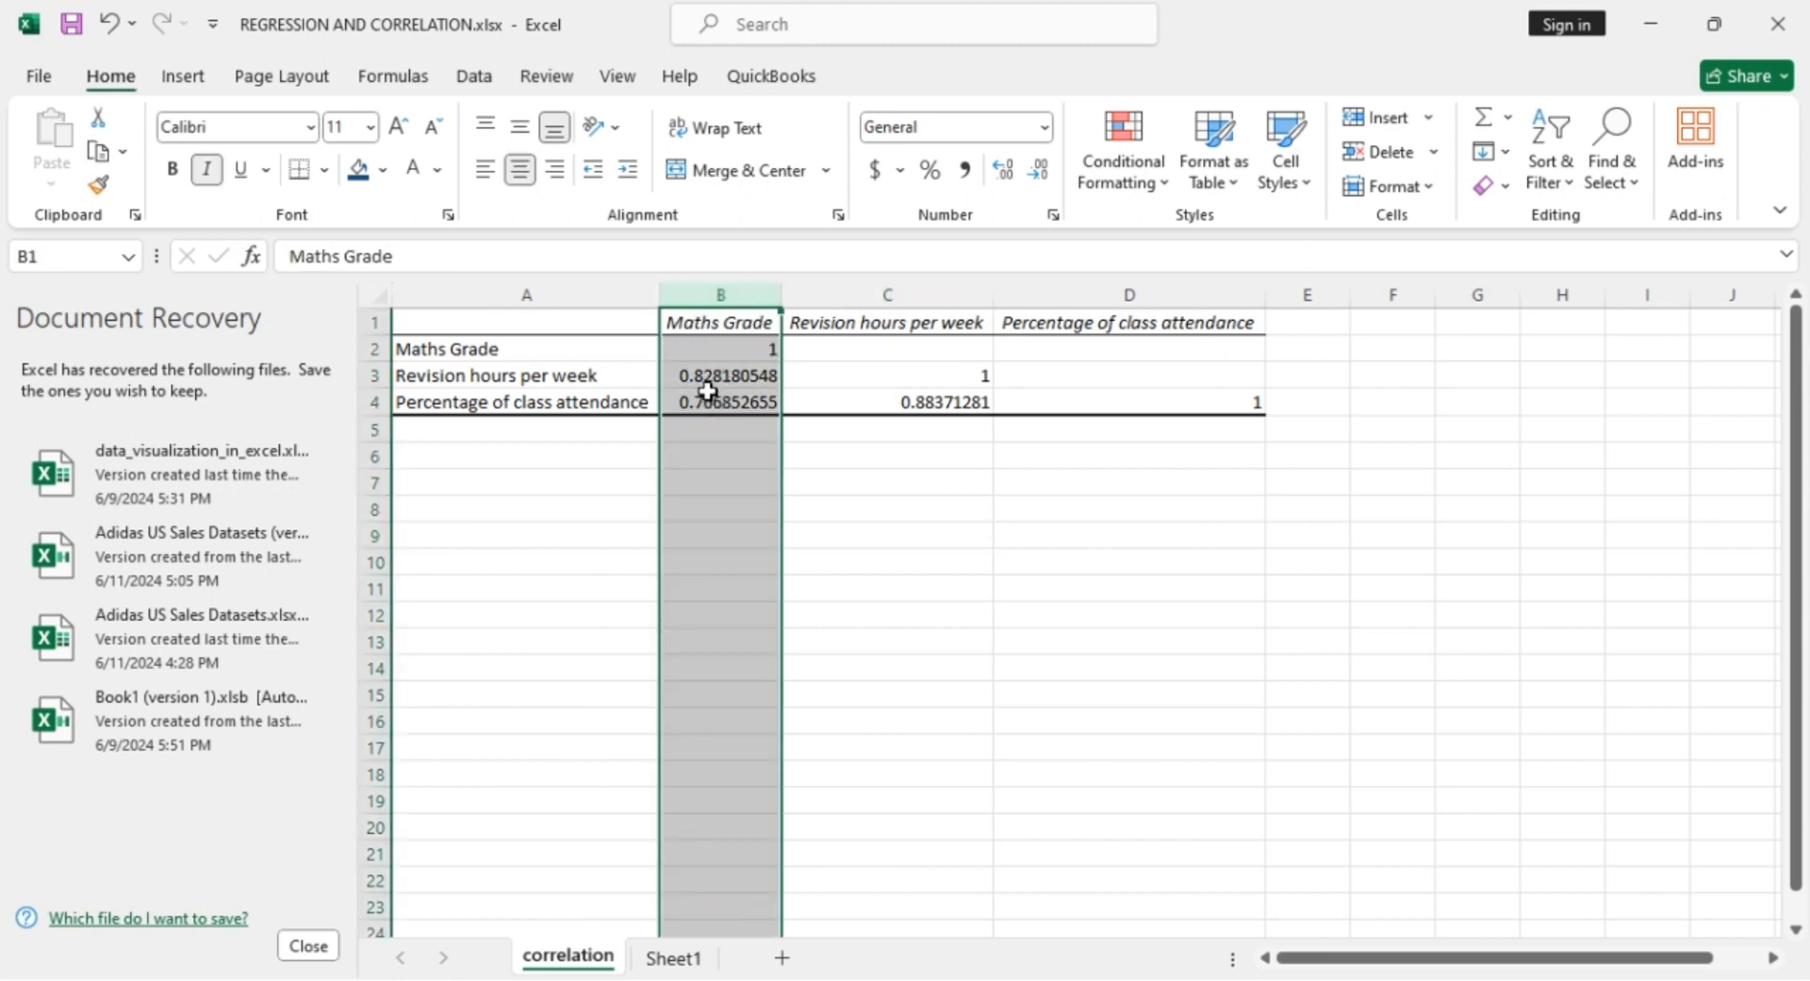
left_click(708, 392)
left_click(844, 531)
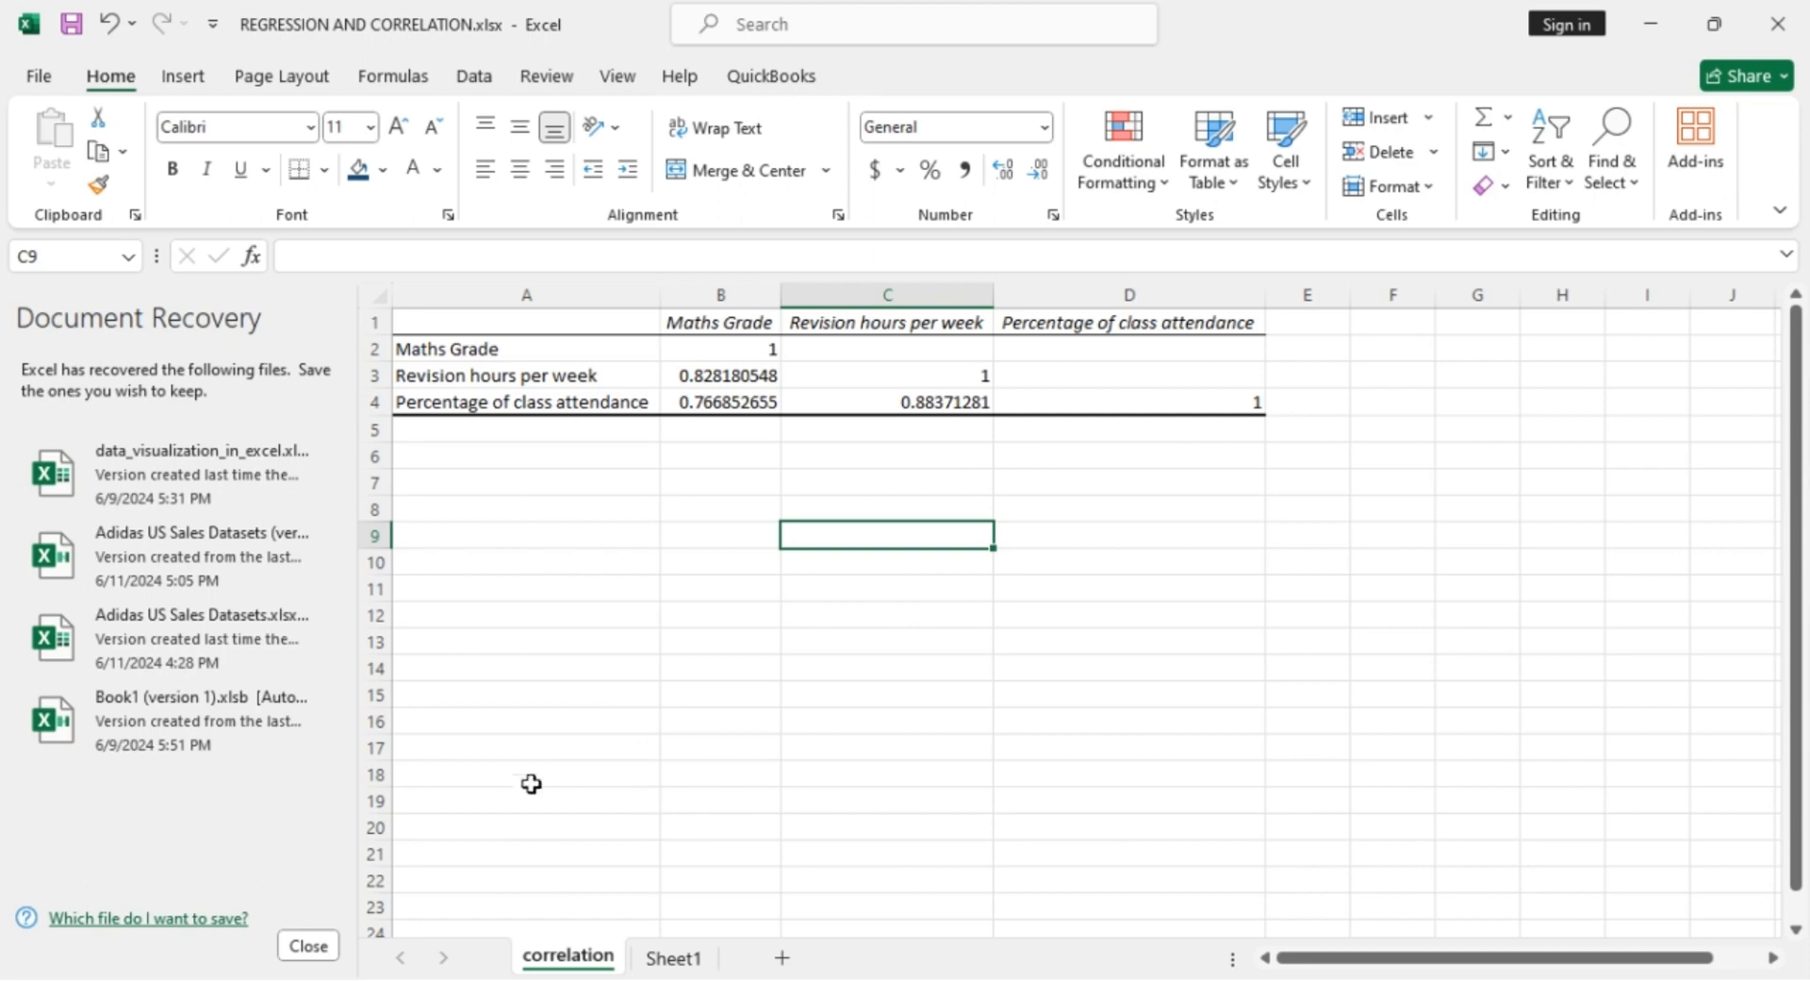
Step: Start the Regression analysis tool for the data on Sheet1 and set its Y range to the maths grades in A1:A16
left_click(672, 958)
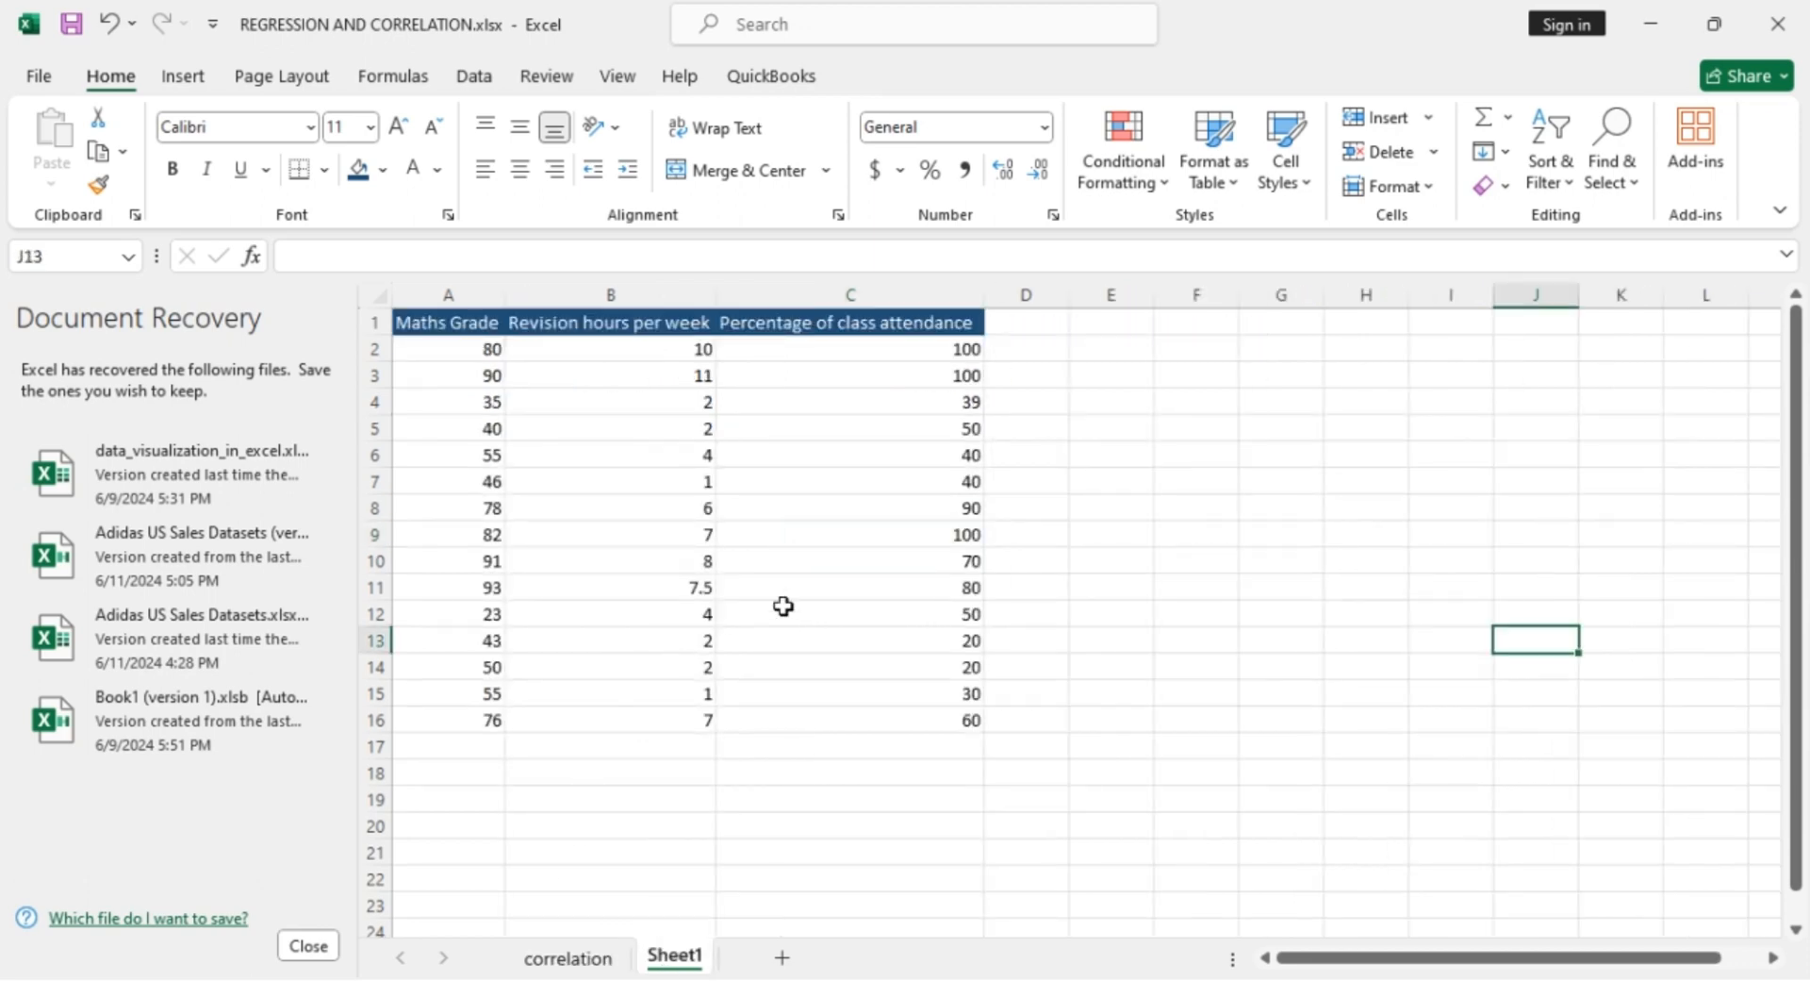
left_click(477, 80)
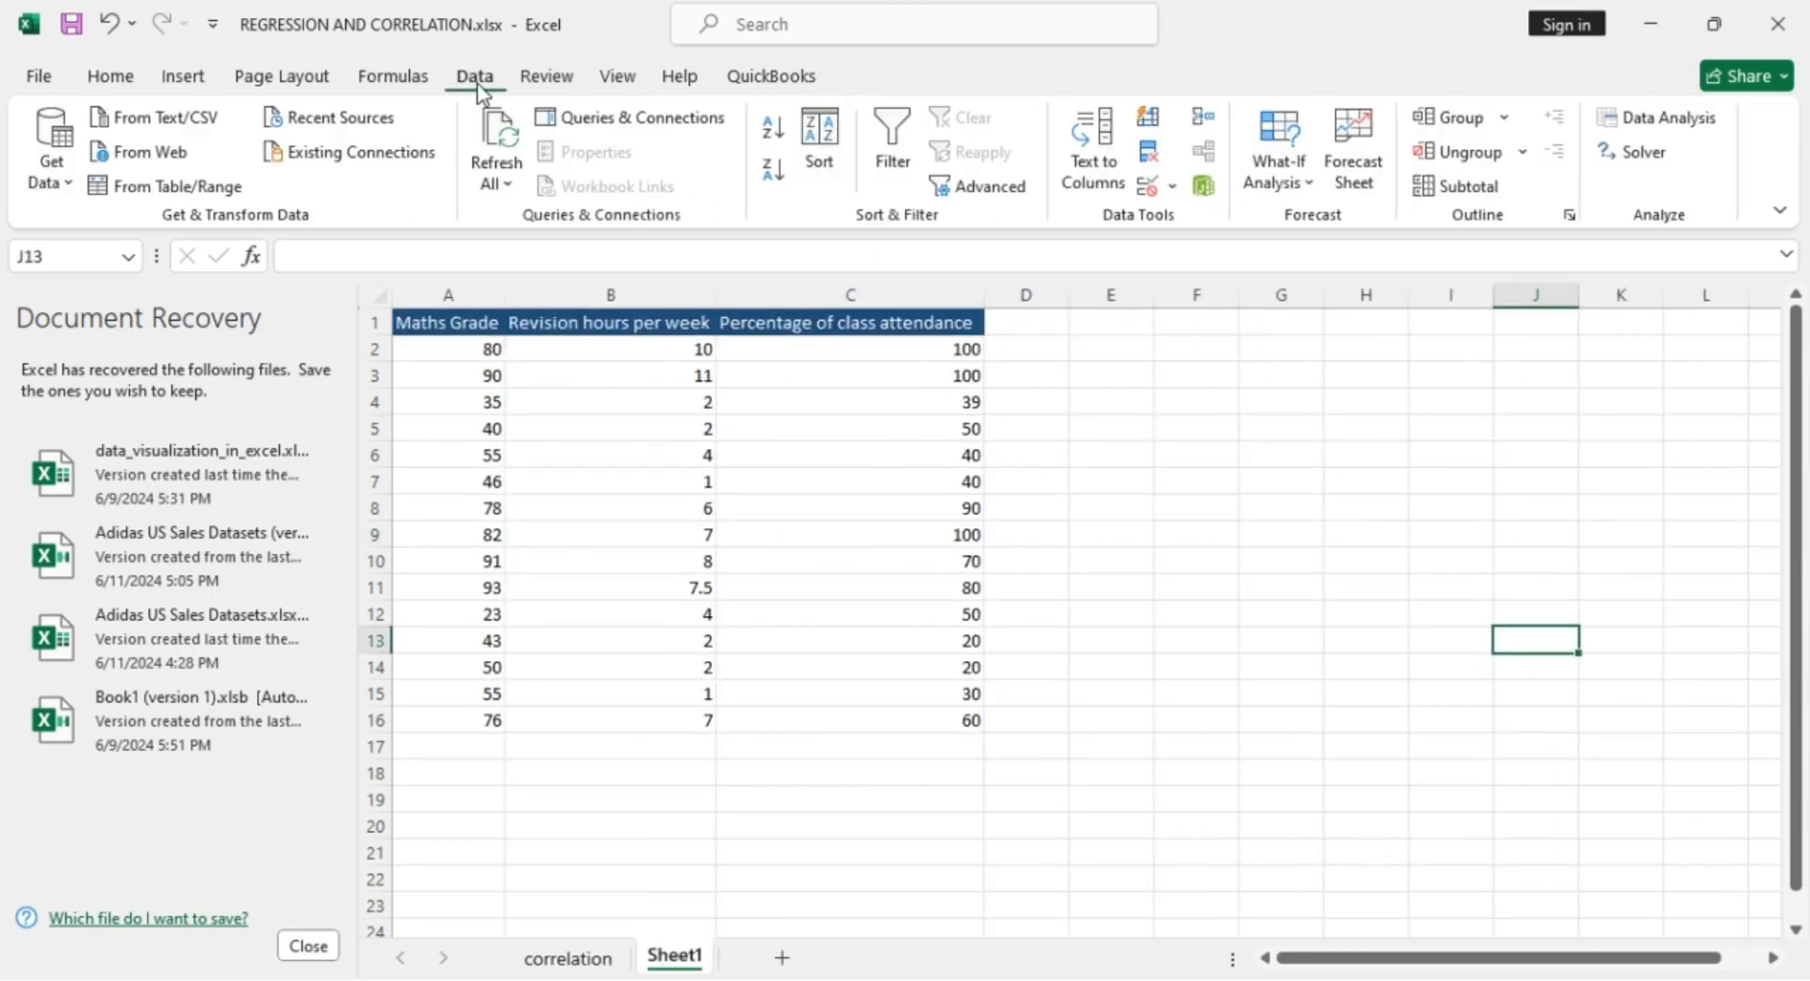
left_click(1642, 130)
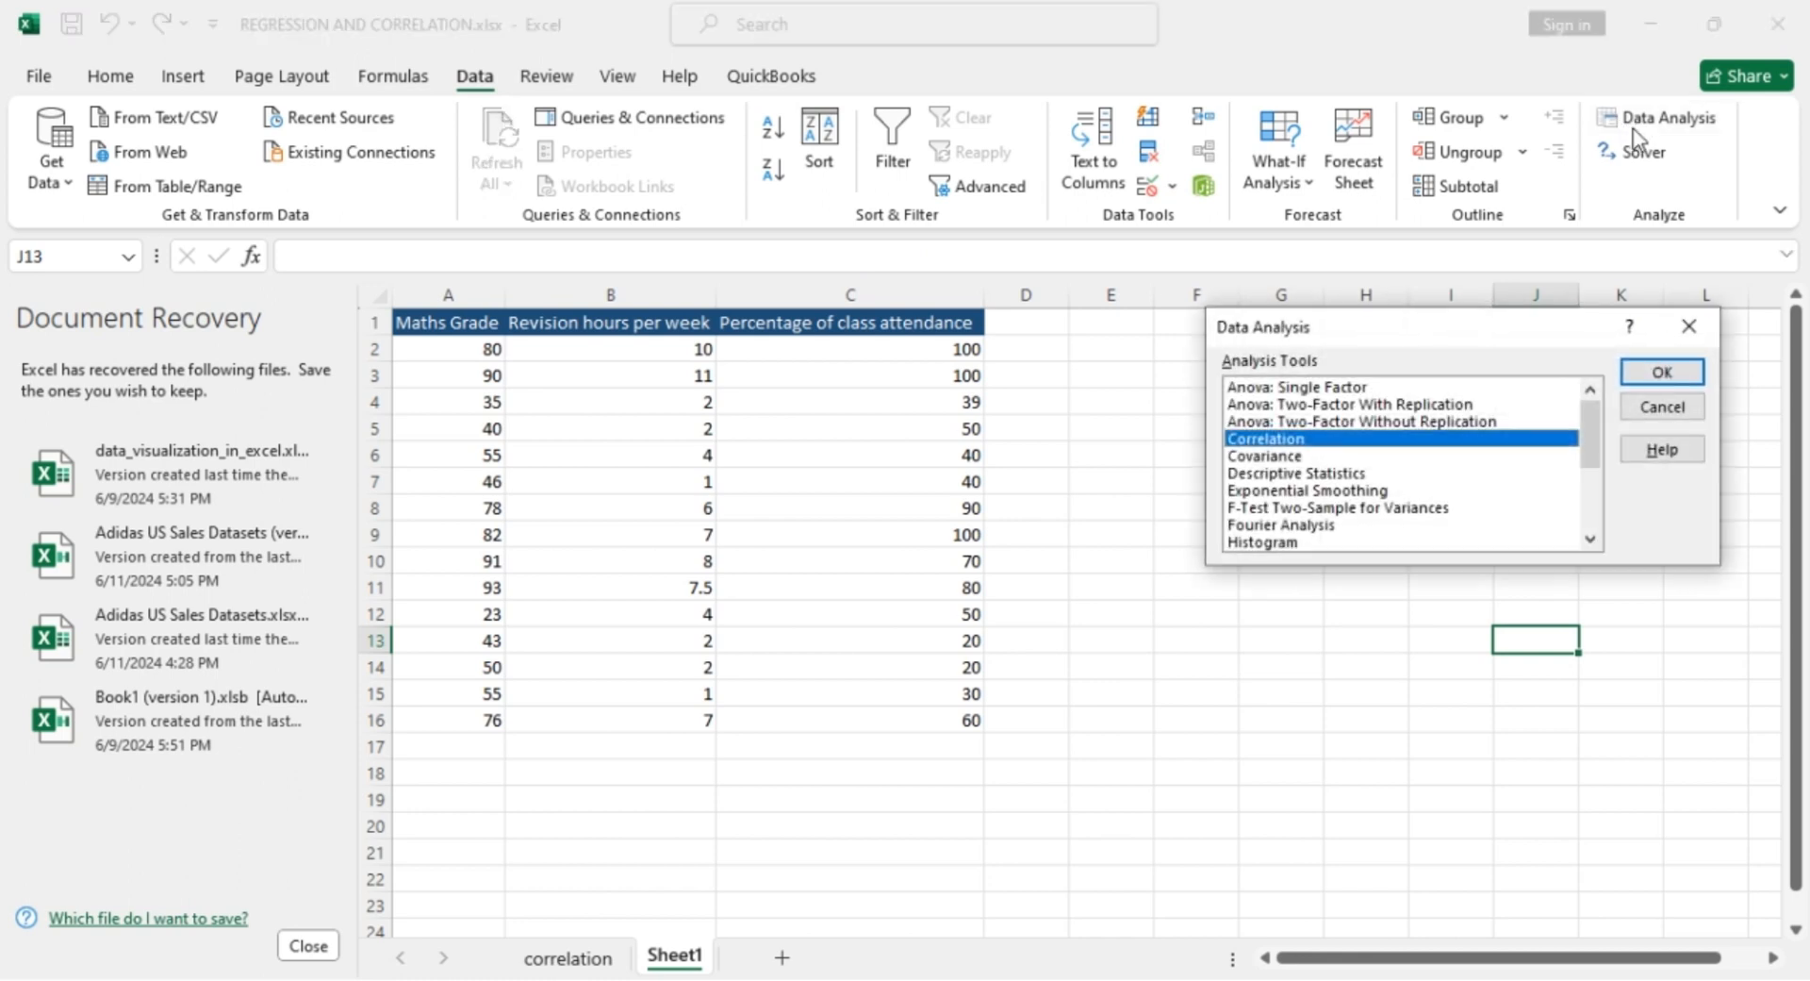
scroll(1339, 467, "down", 2)
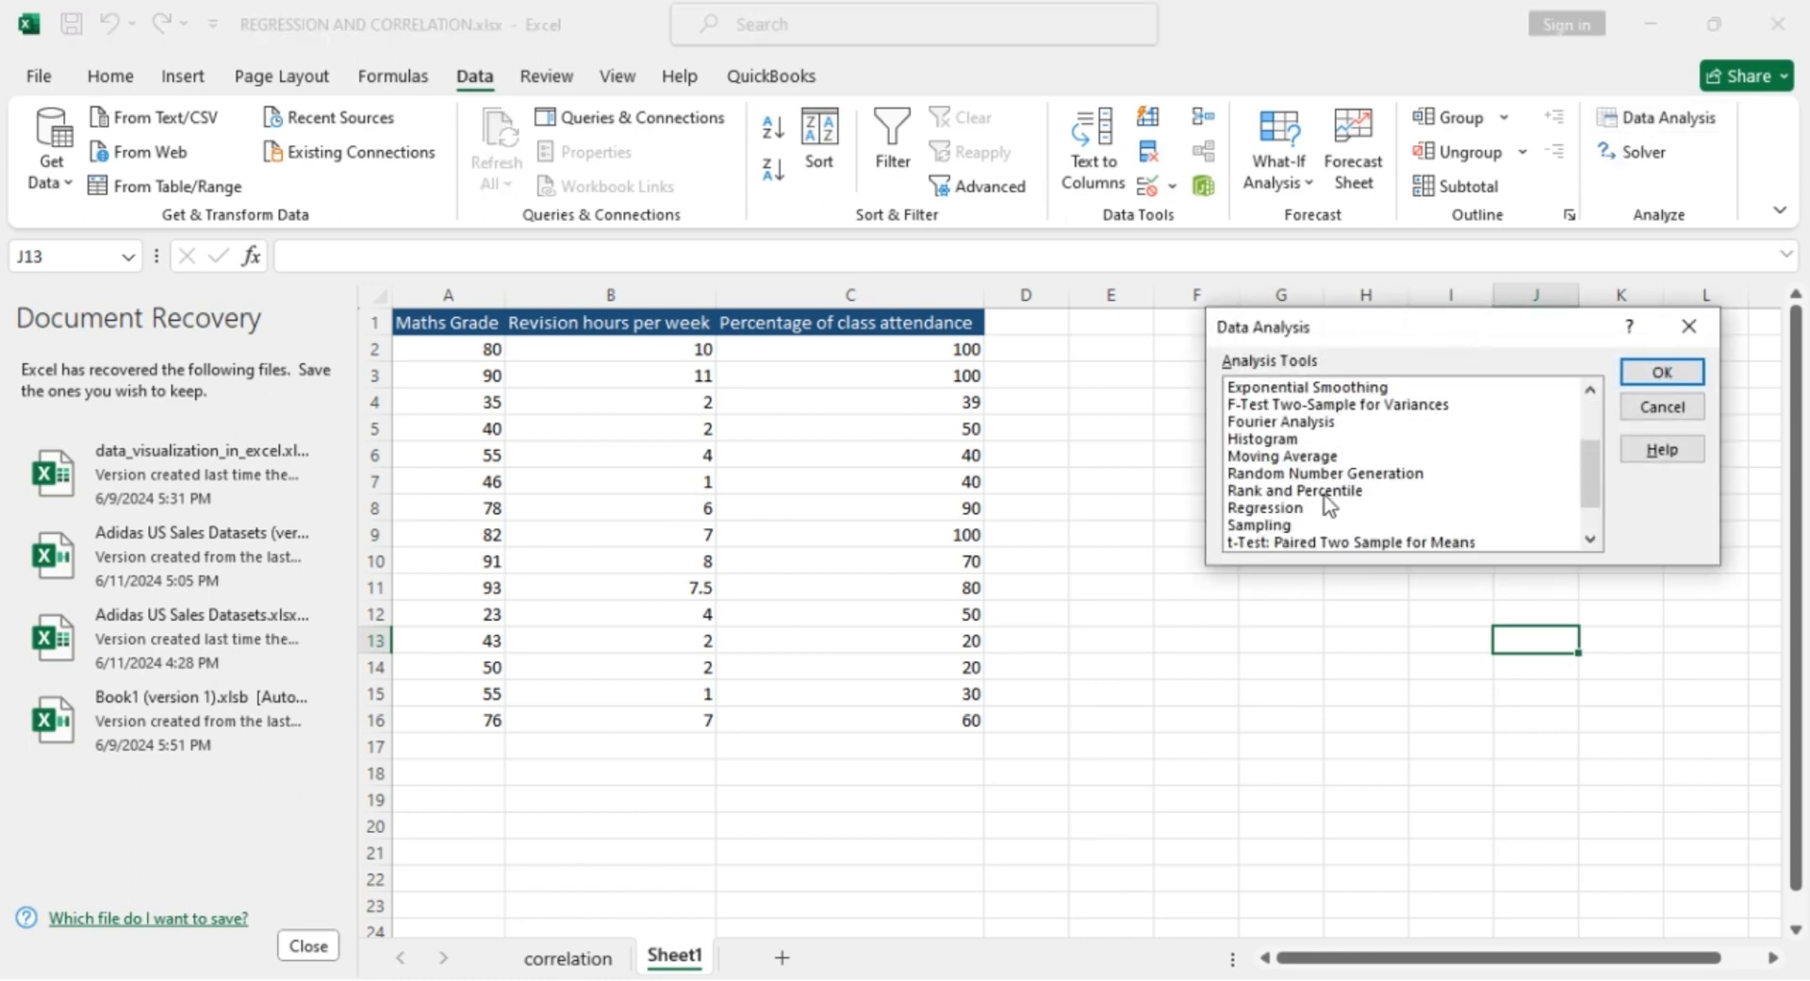
left_click(1288, 509)
left_click(1660, 373)
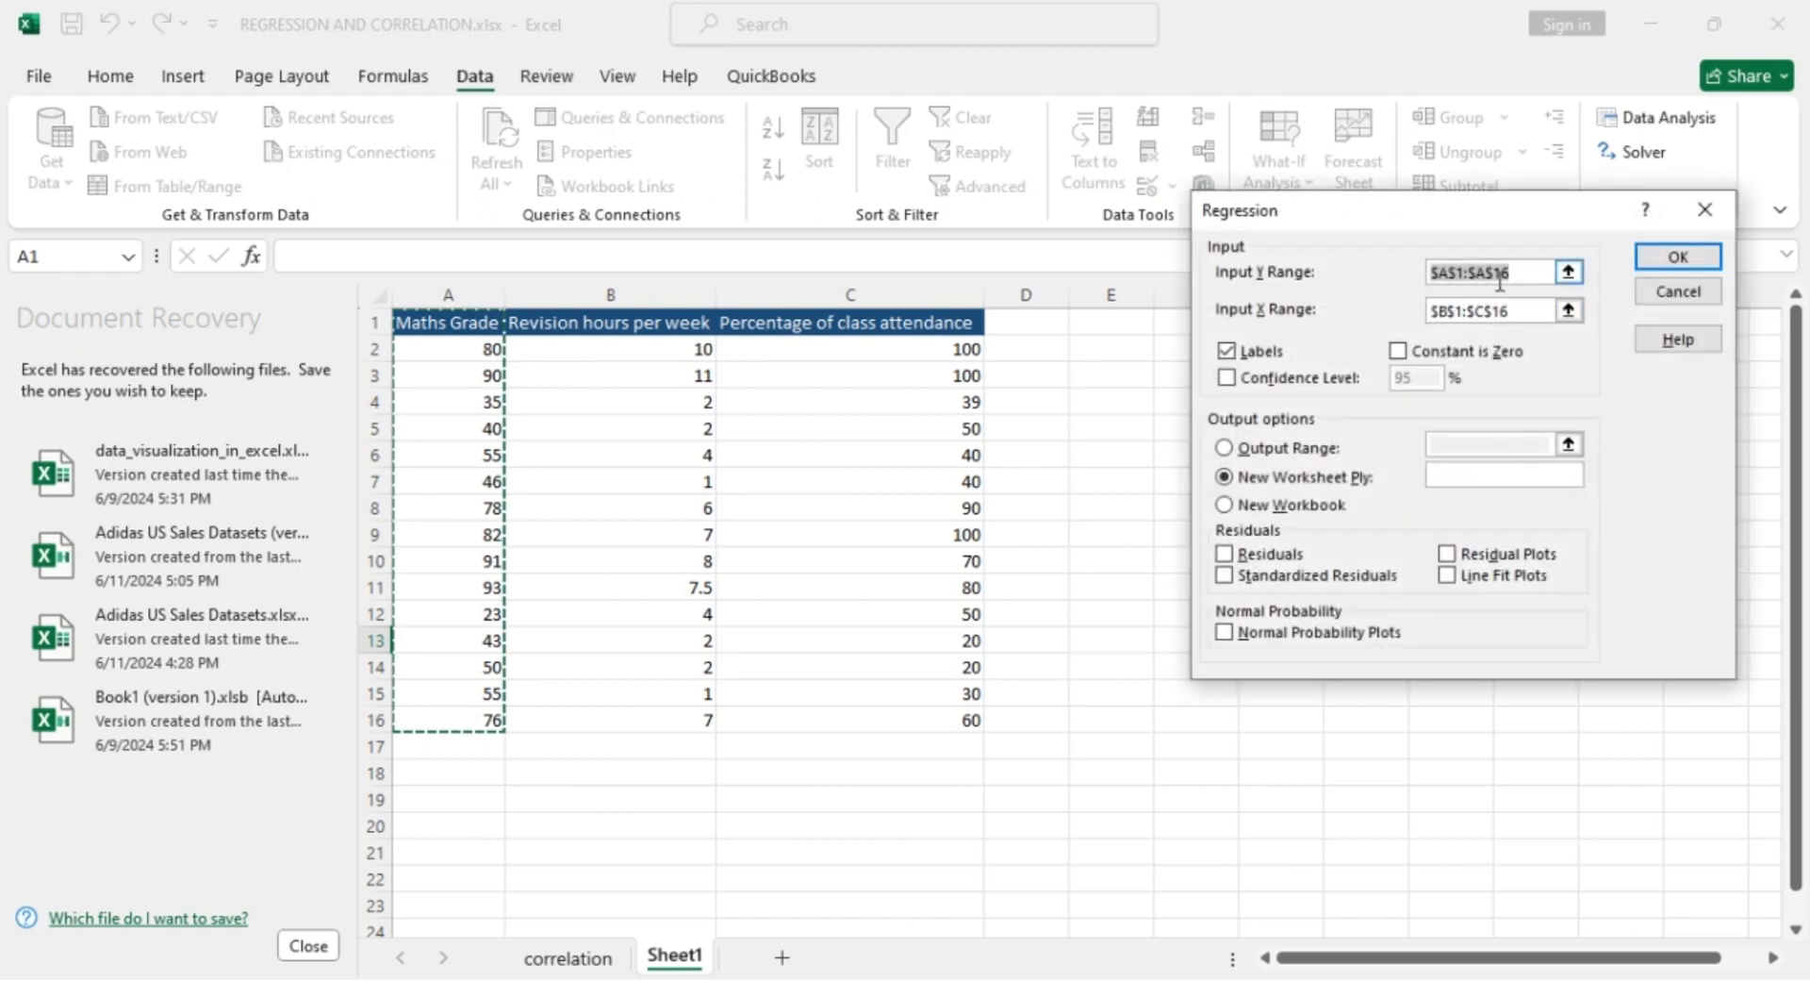
left_click(1522, 271)
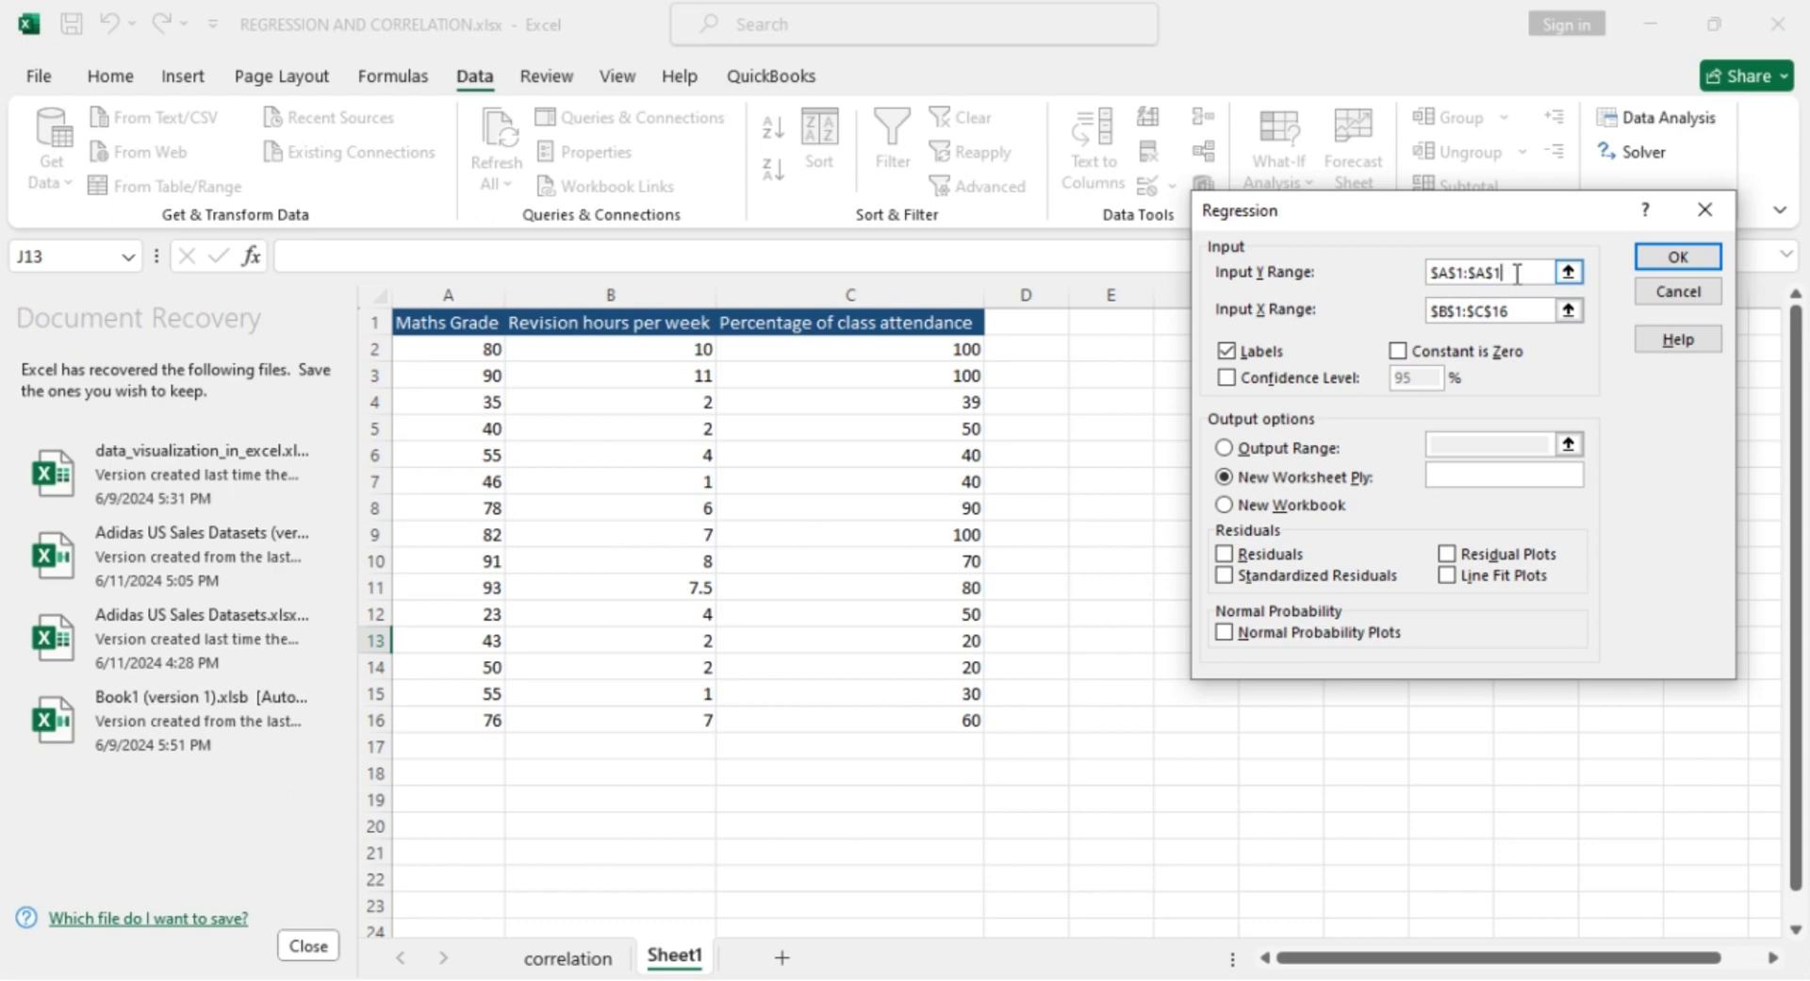
key("BackSpace")
key("BackSpace")
key("BackSpace")
key("BackSpace")
key("BackSpace")
key("BackSpace")
key("BackSpace")
key("BackSpace")
key("BackSpace")
left_click_drag(429, 318, 490, 722)
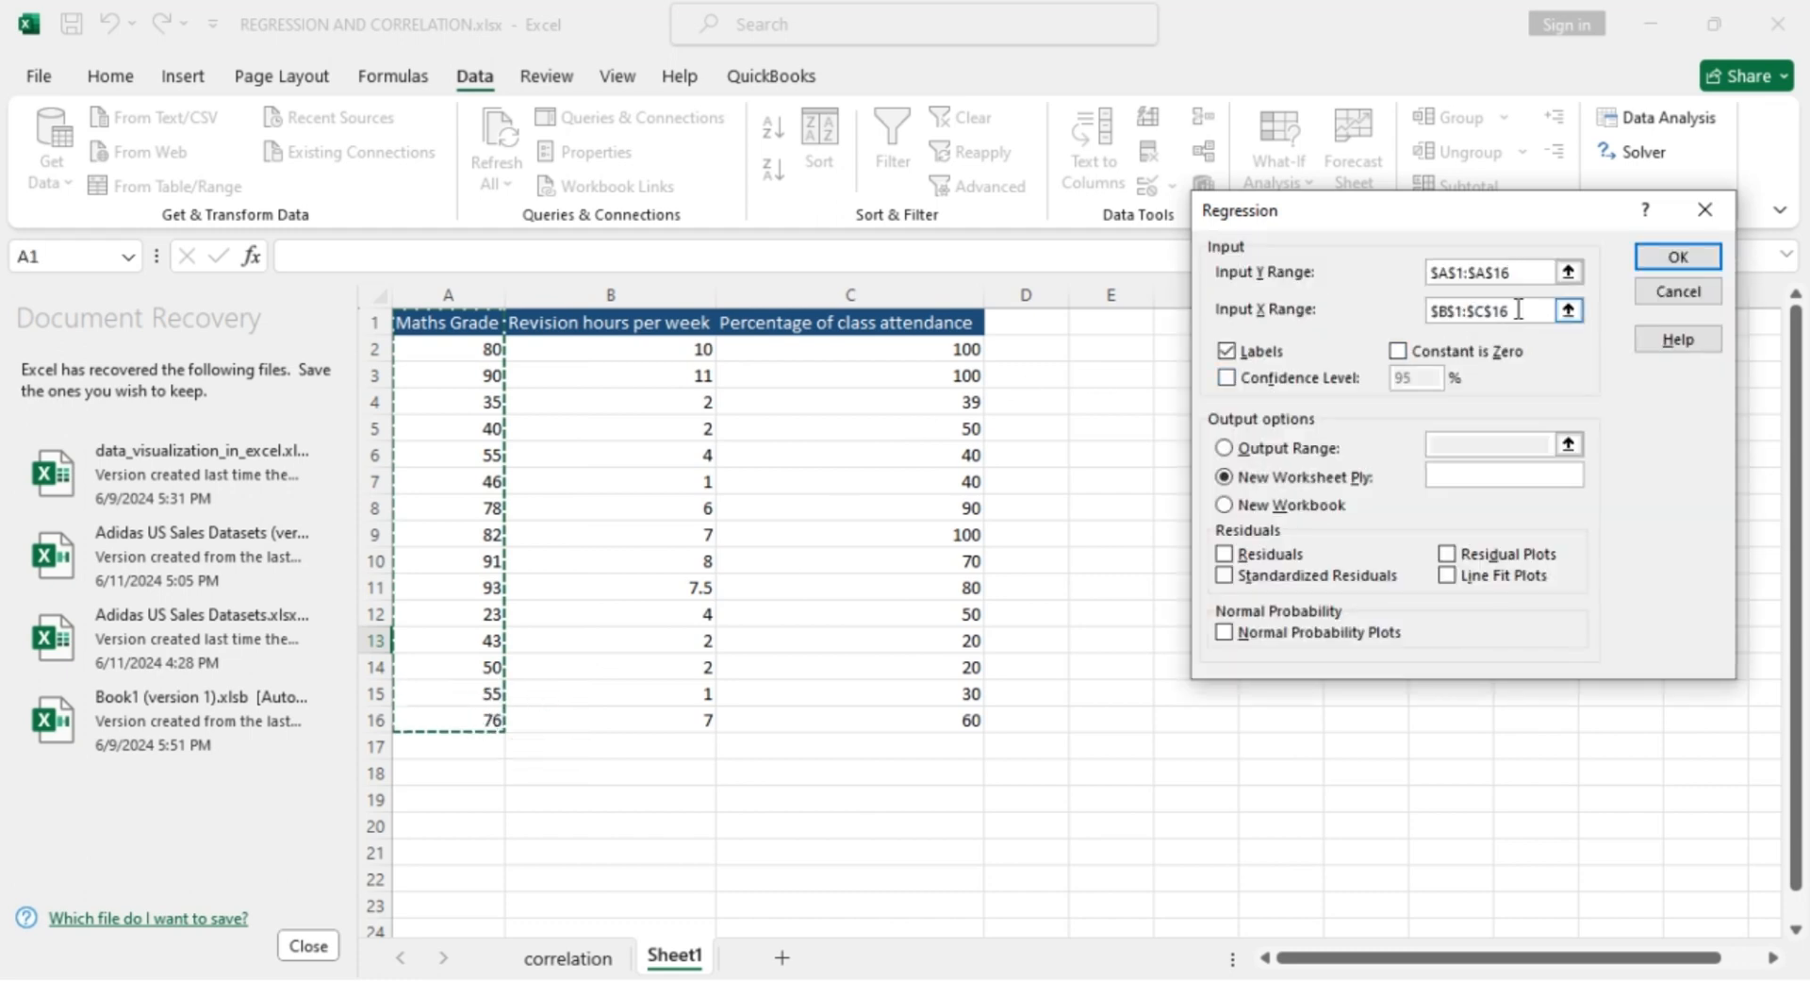
Step: Set the regression's X range to the revision hours and class attendance columns, B1:C16
left_click_drag(1519, 309, 1424, 321)
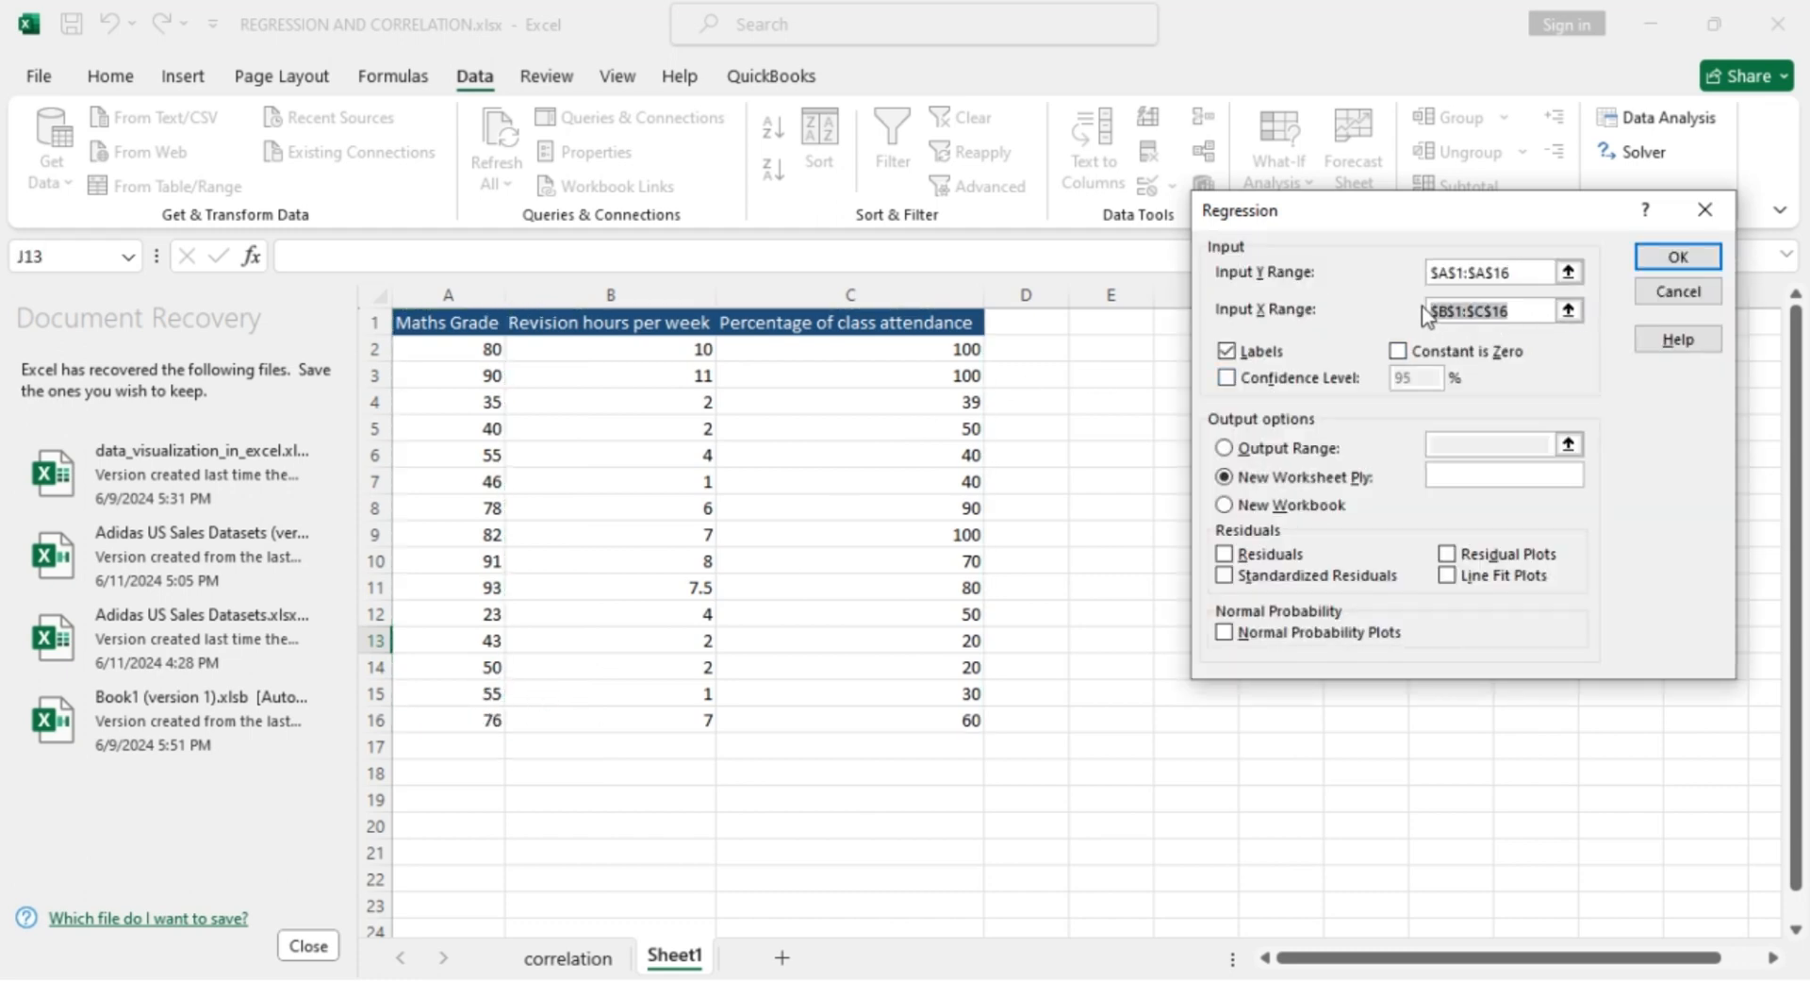
key("BackSpace")
left_click_drag(613, 324, 796, 718)
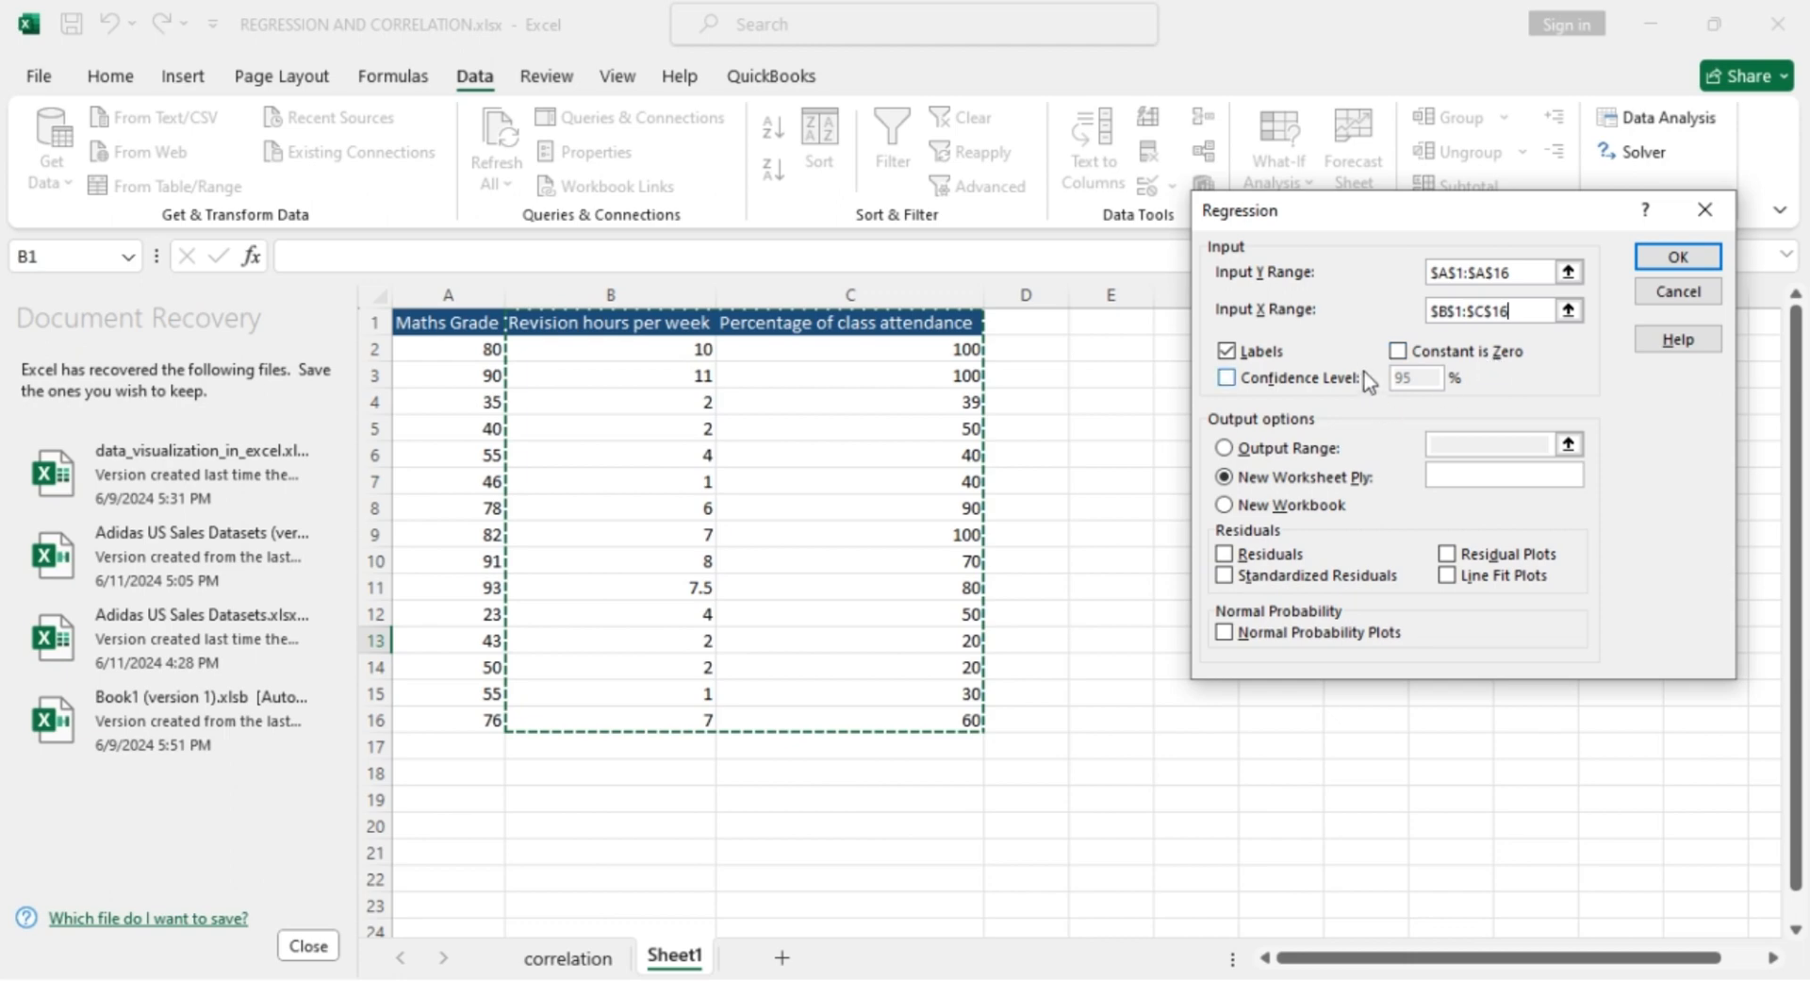
Step: Run the regression with labels, a 95% confidence level and line fit plots, sending the output to a new worksheet named "Regression"
left_click(1227, 355)
left_click(1254, 356)
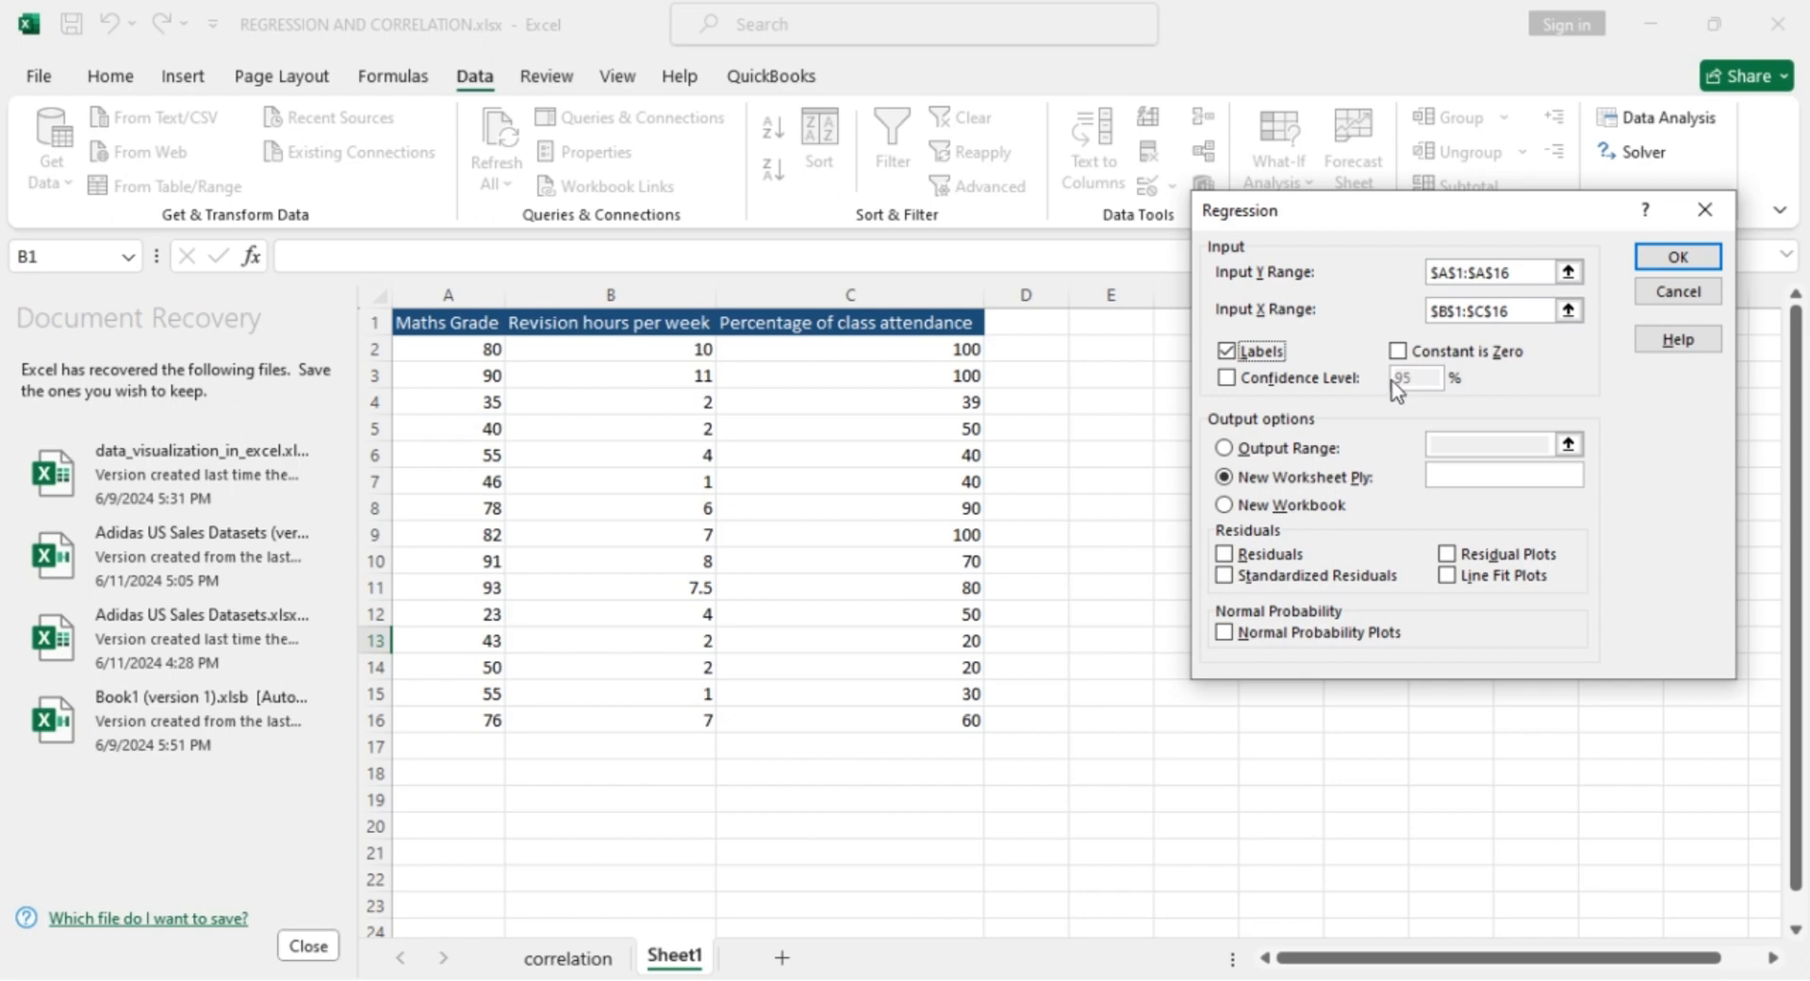
left_click(1236, 378)
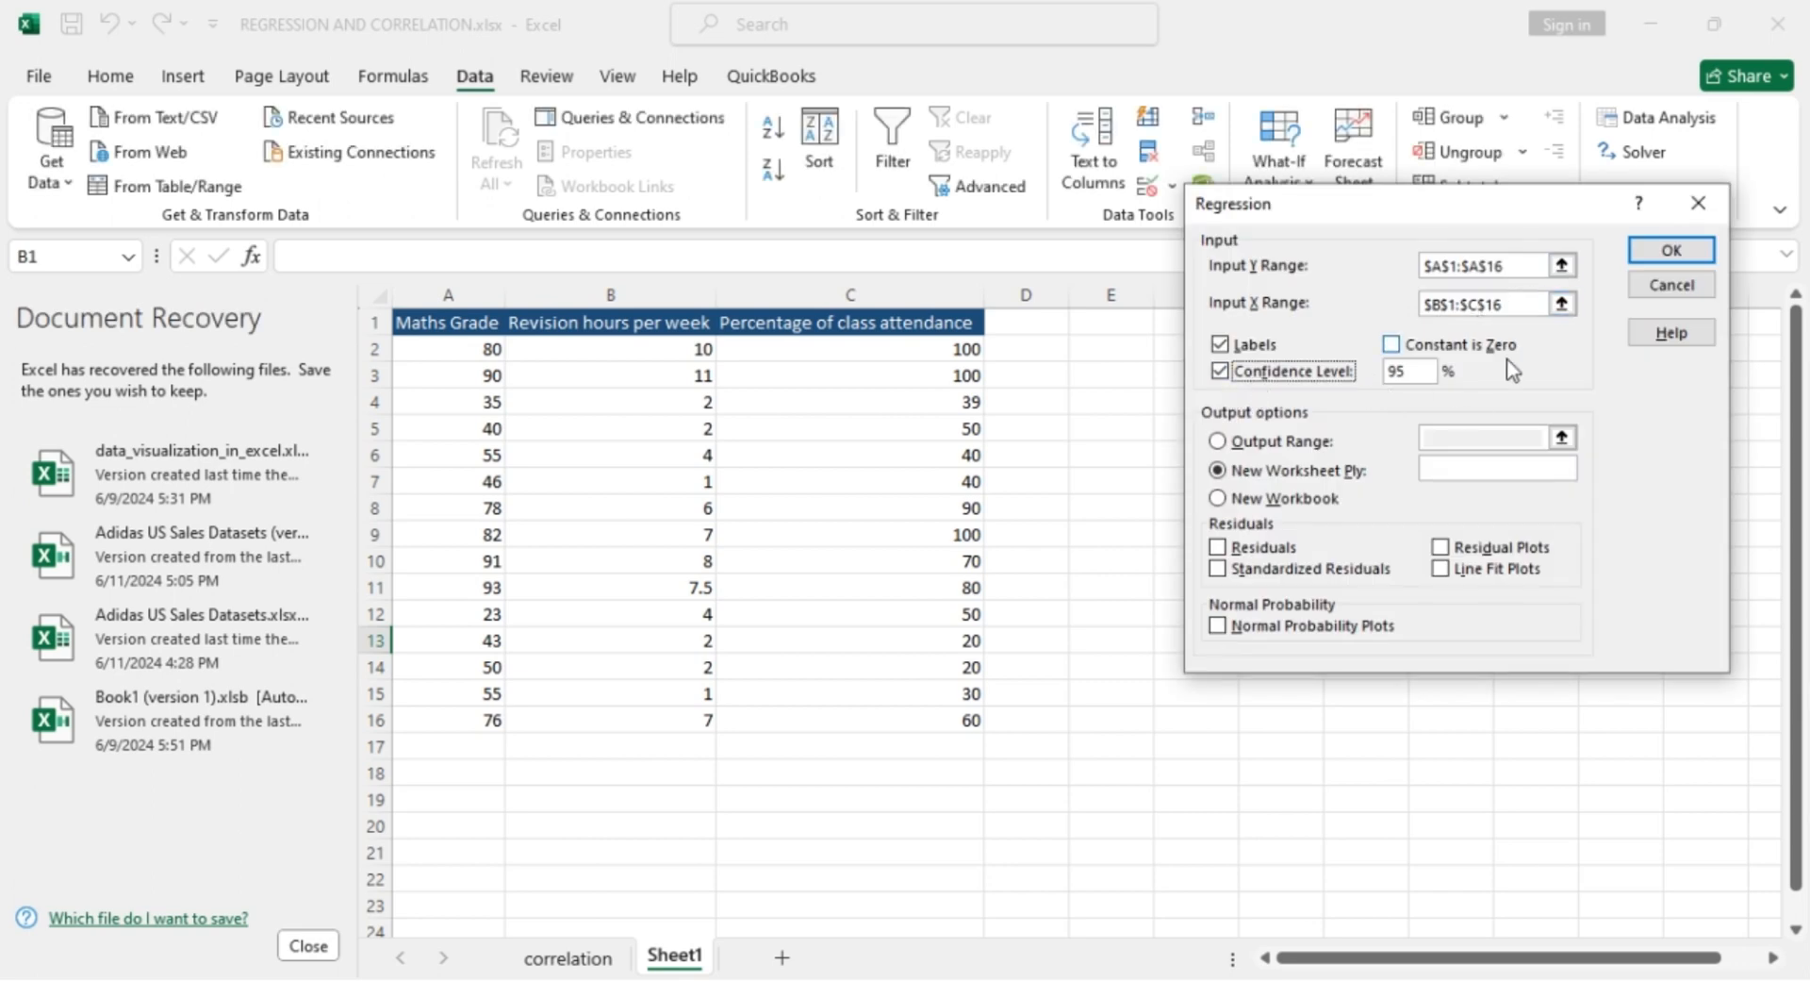
left_click(1464, 475)
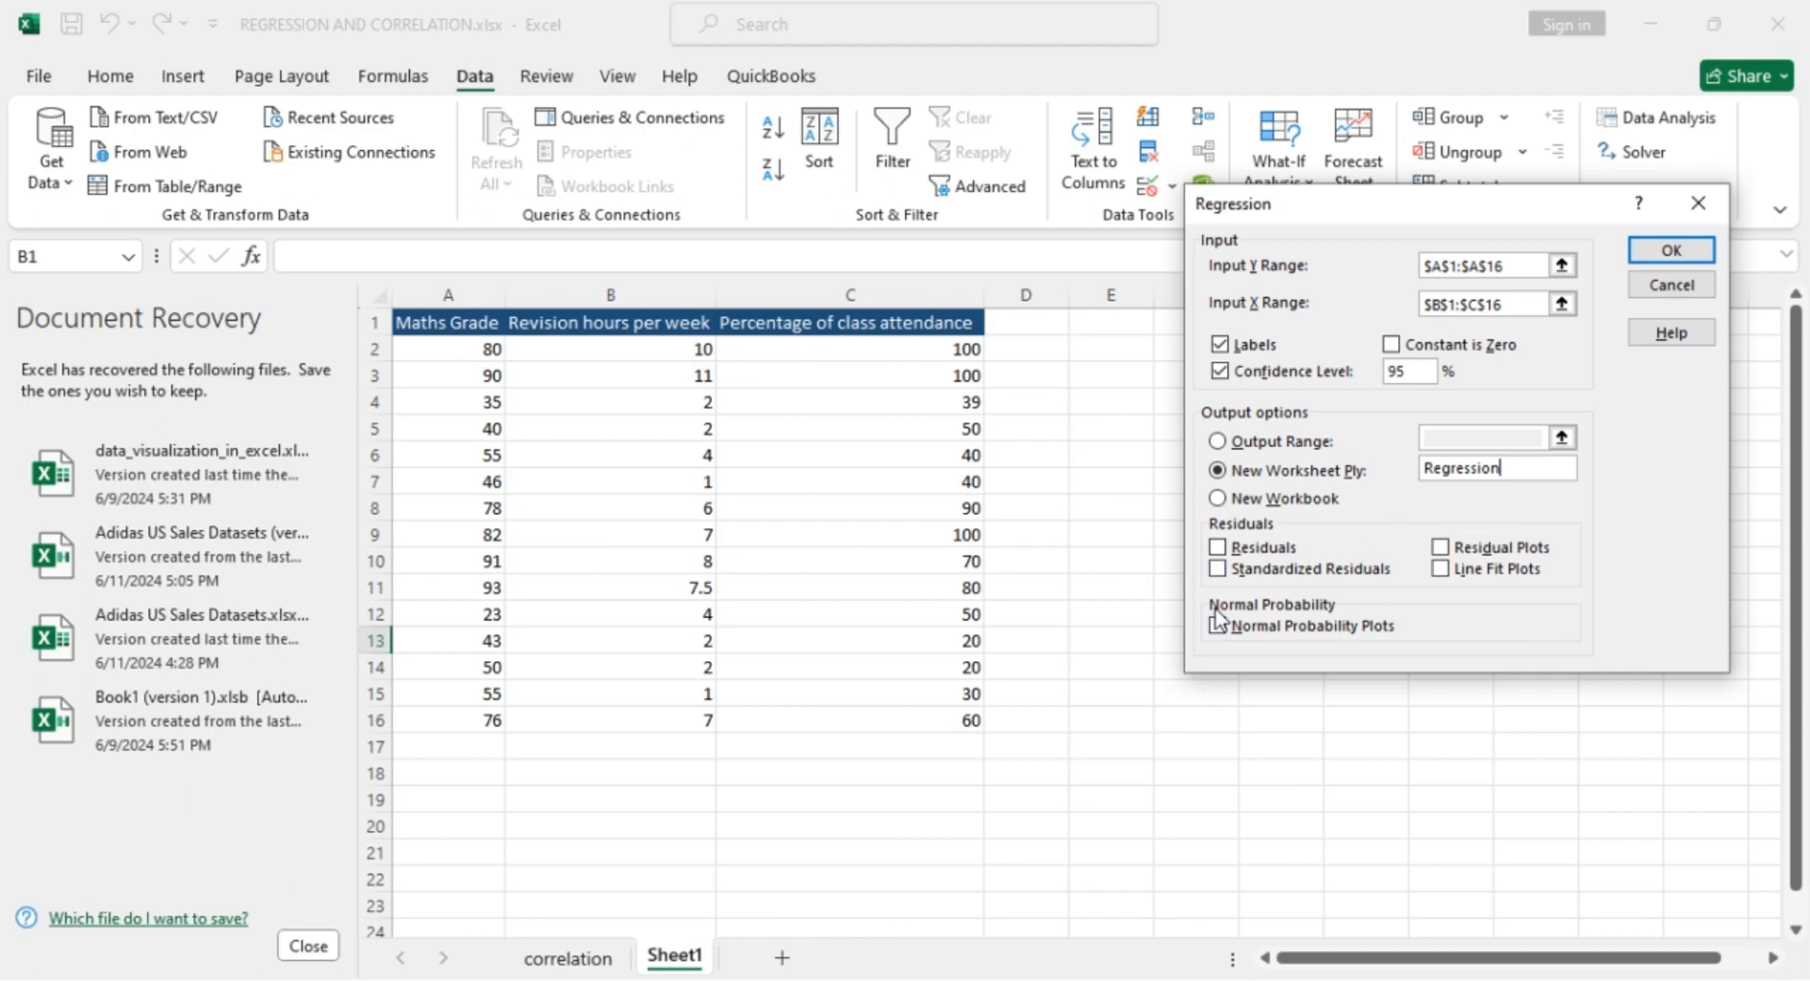
left_click(1442, 570)
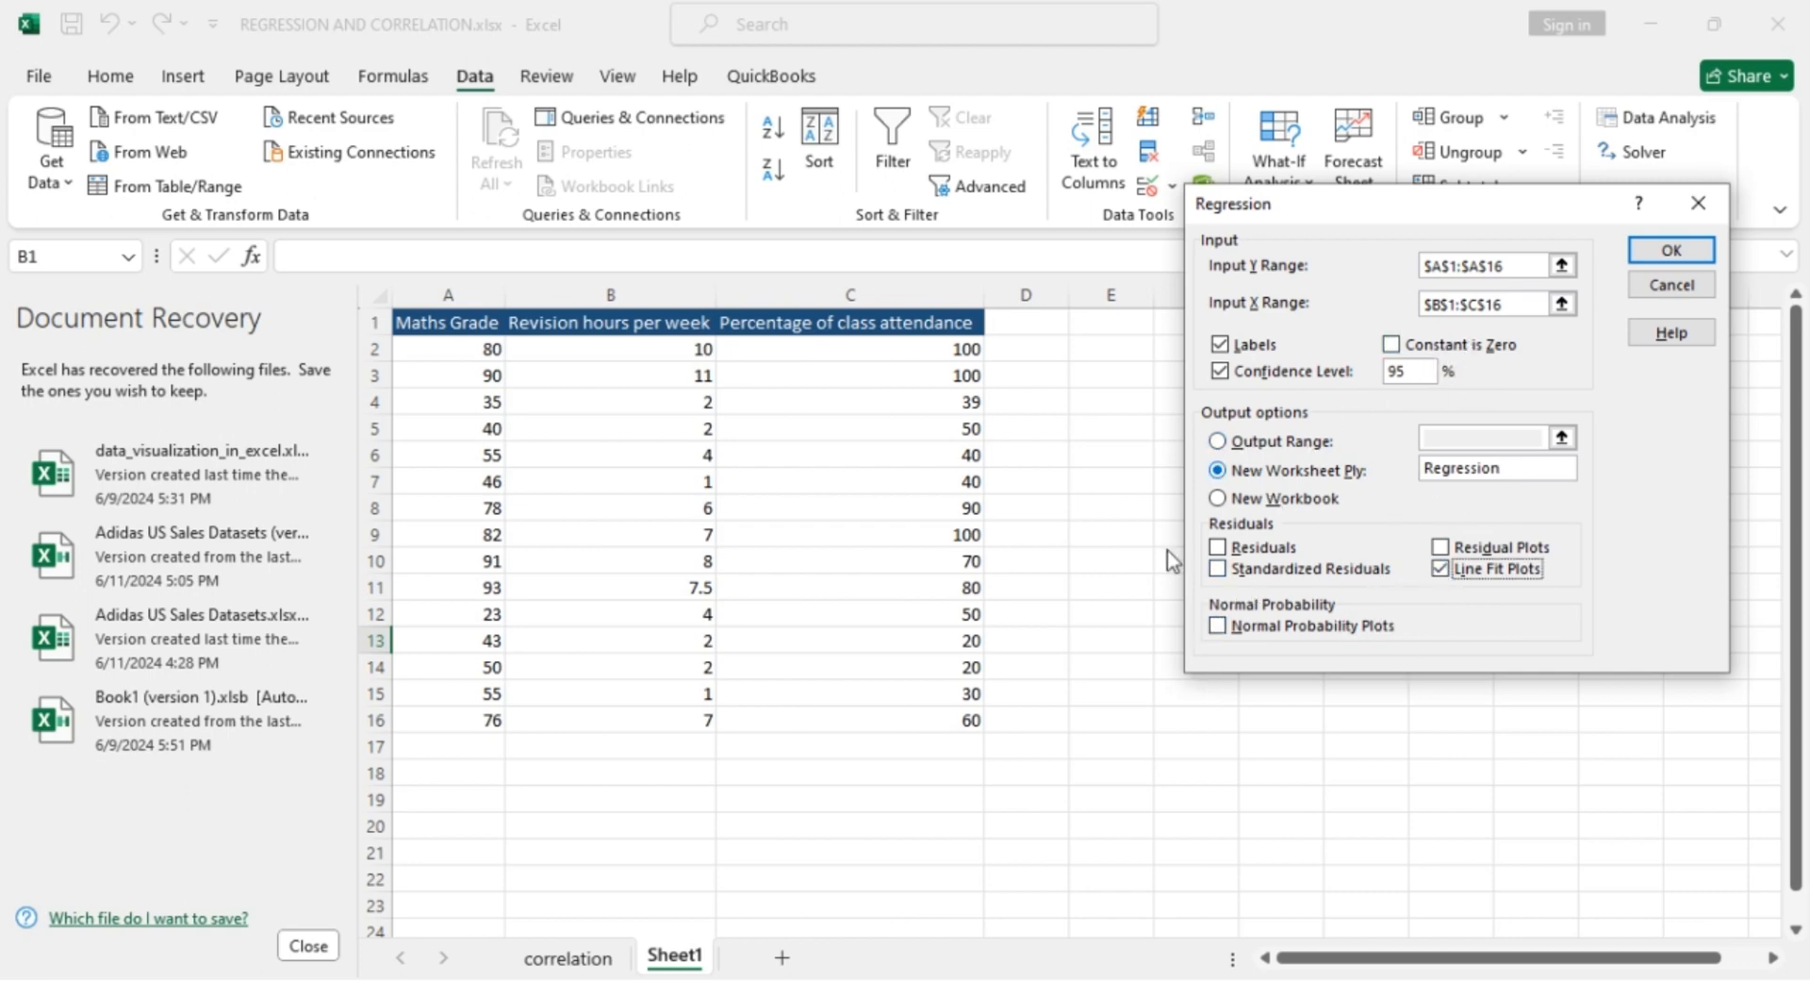
left_click(1666, 251)
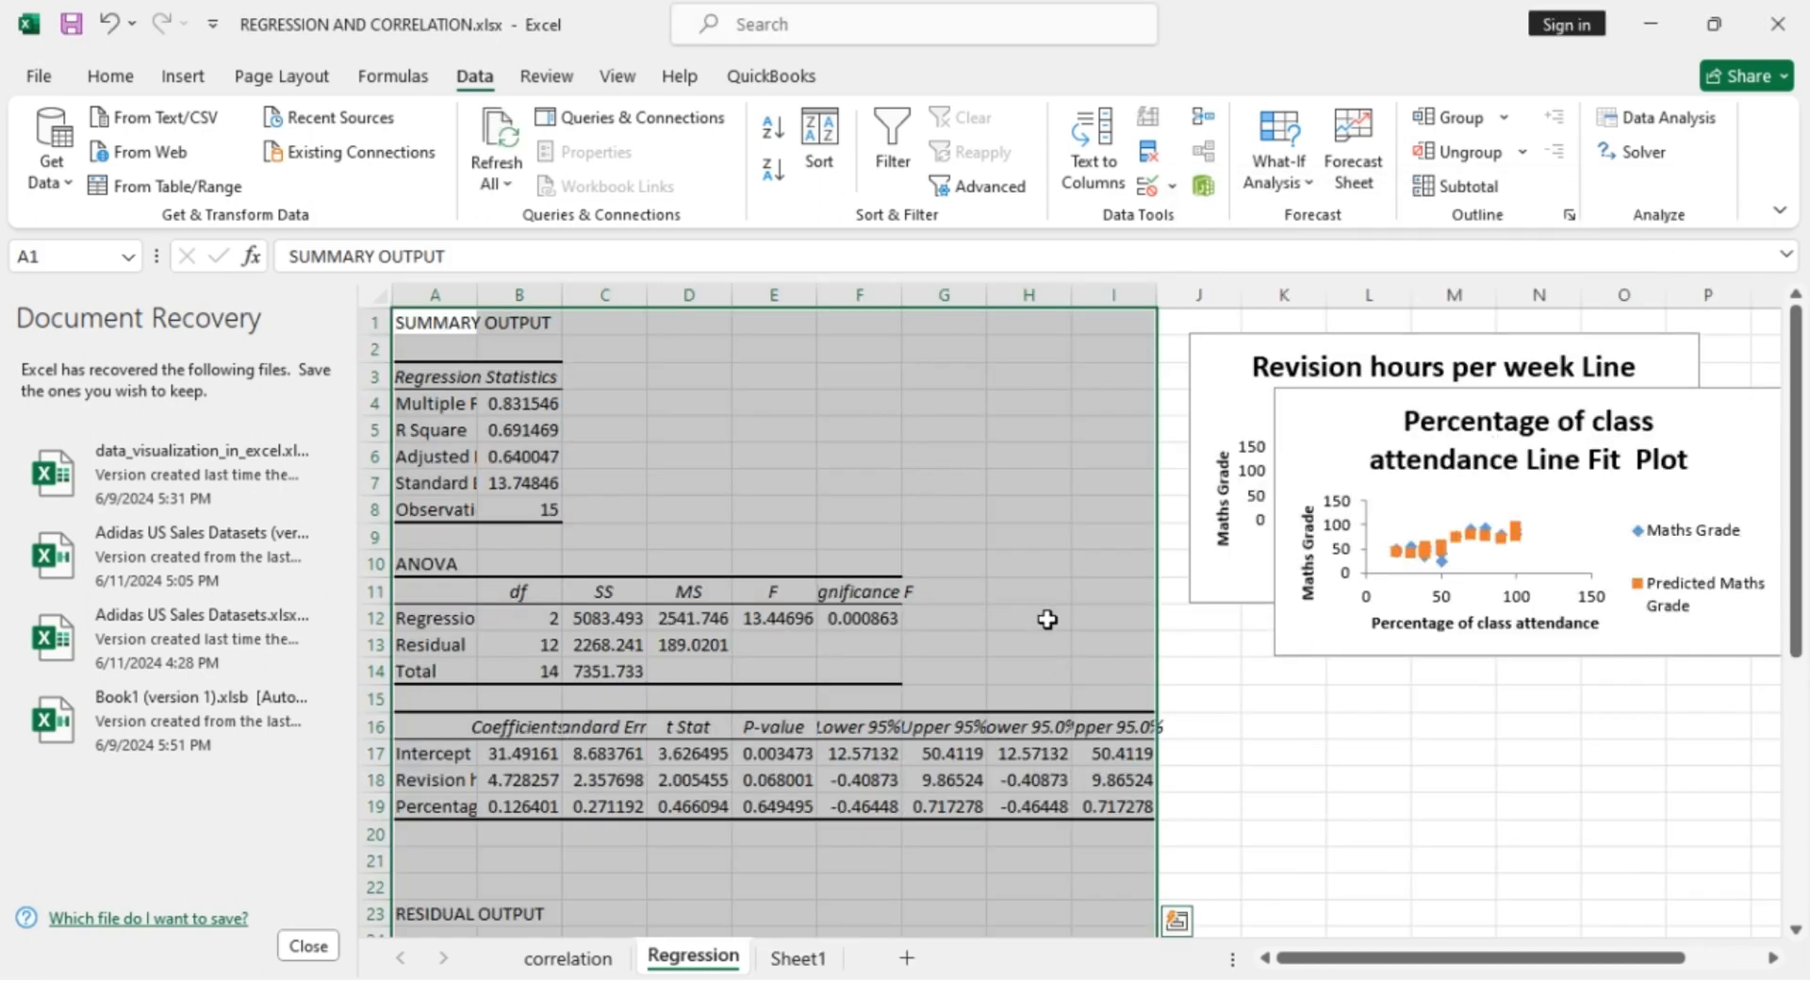
Step: Undo the accidental title move on the class attendance plot, and dismiss the Document Recovery pane, removing the recovered files
left_click(1386, 401)
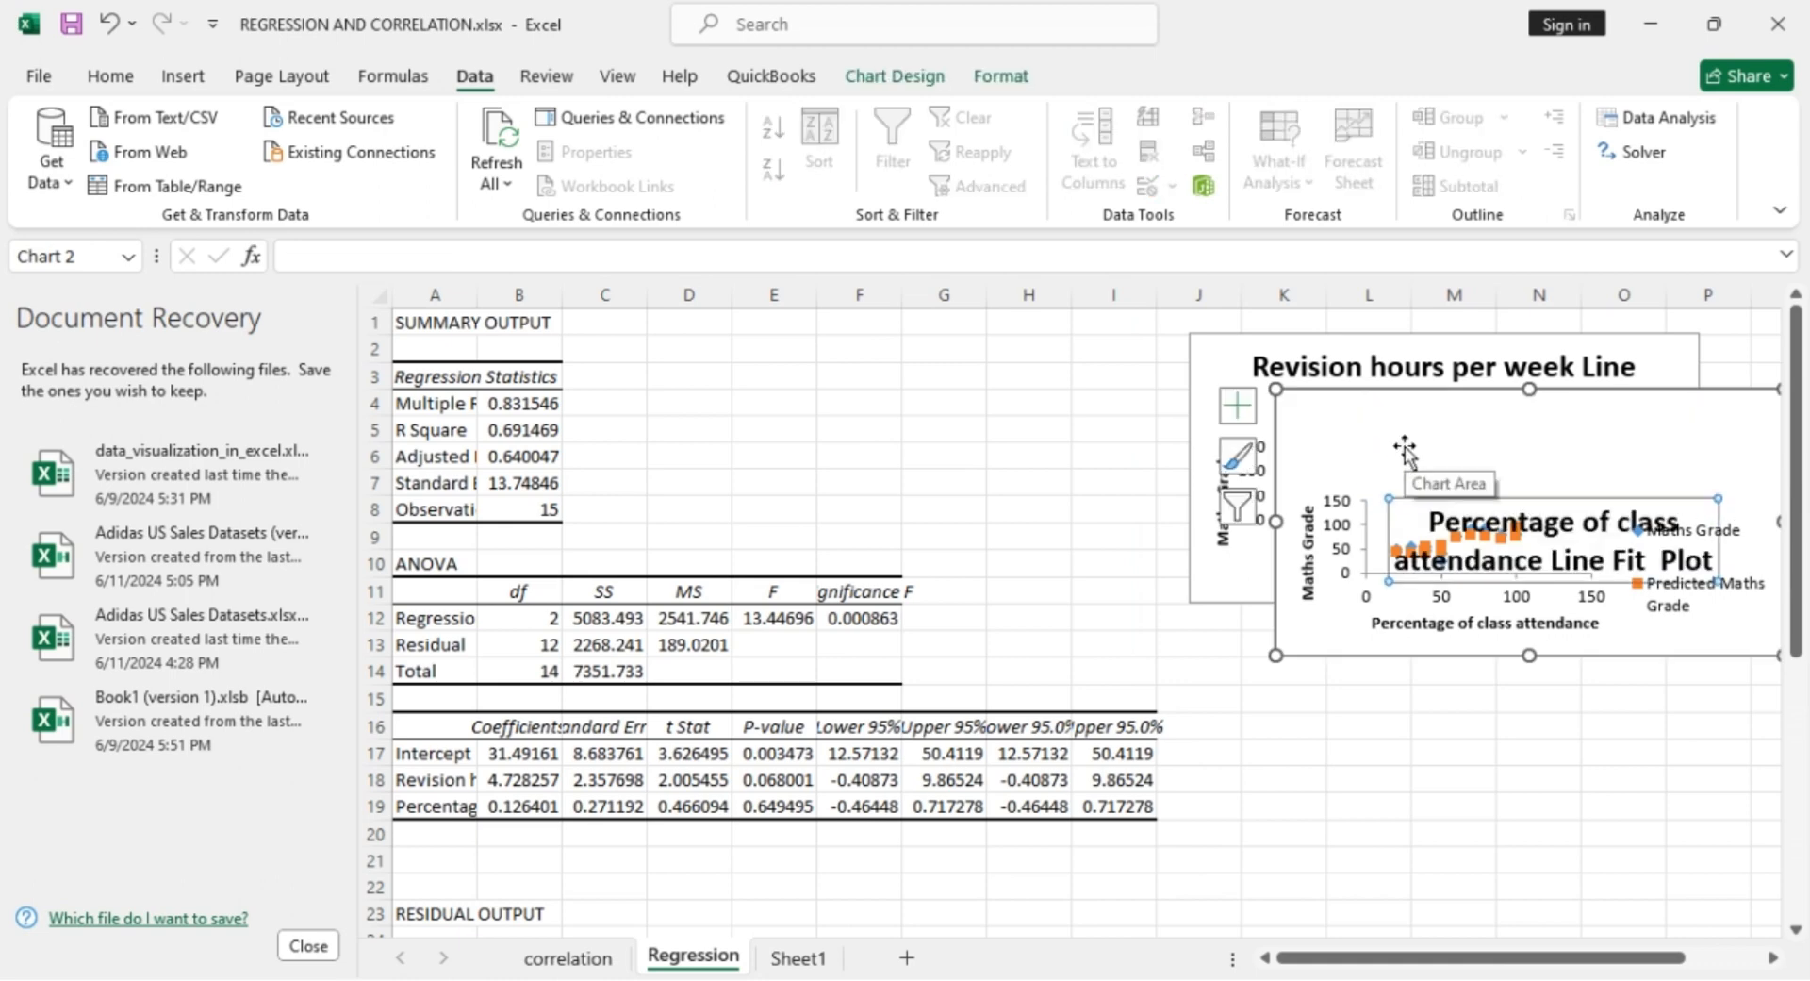
key("ctrl+z")
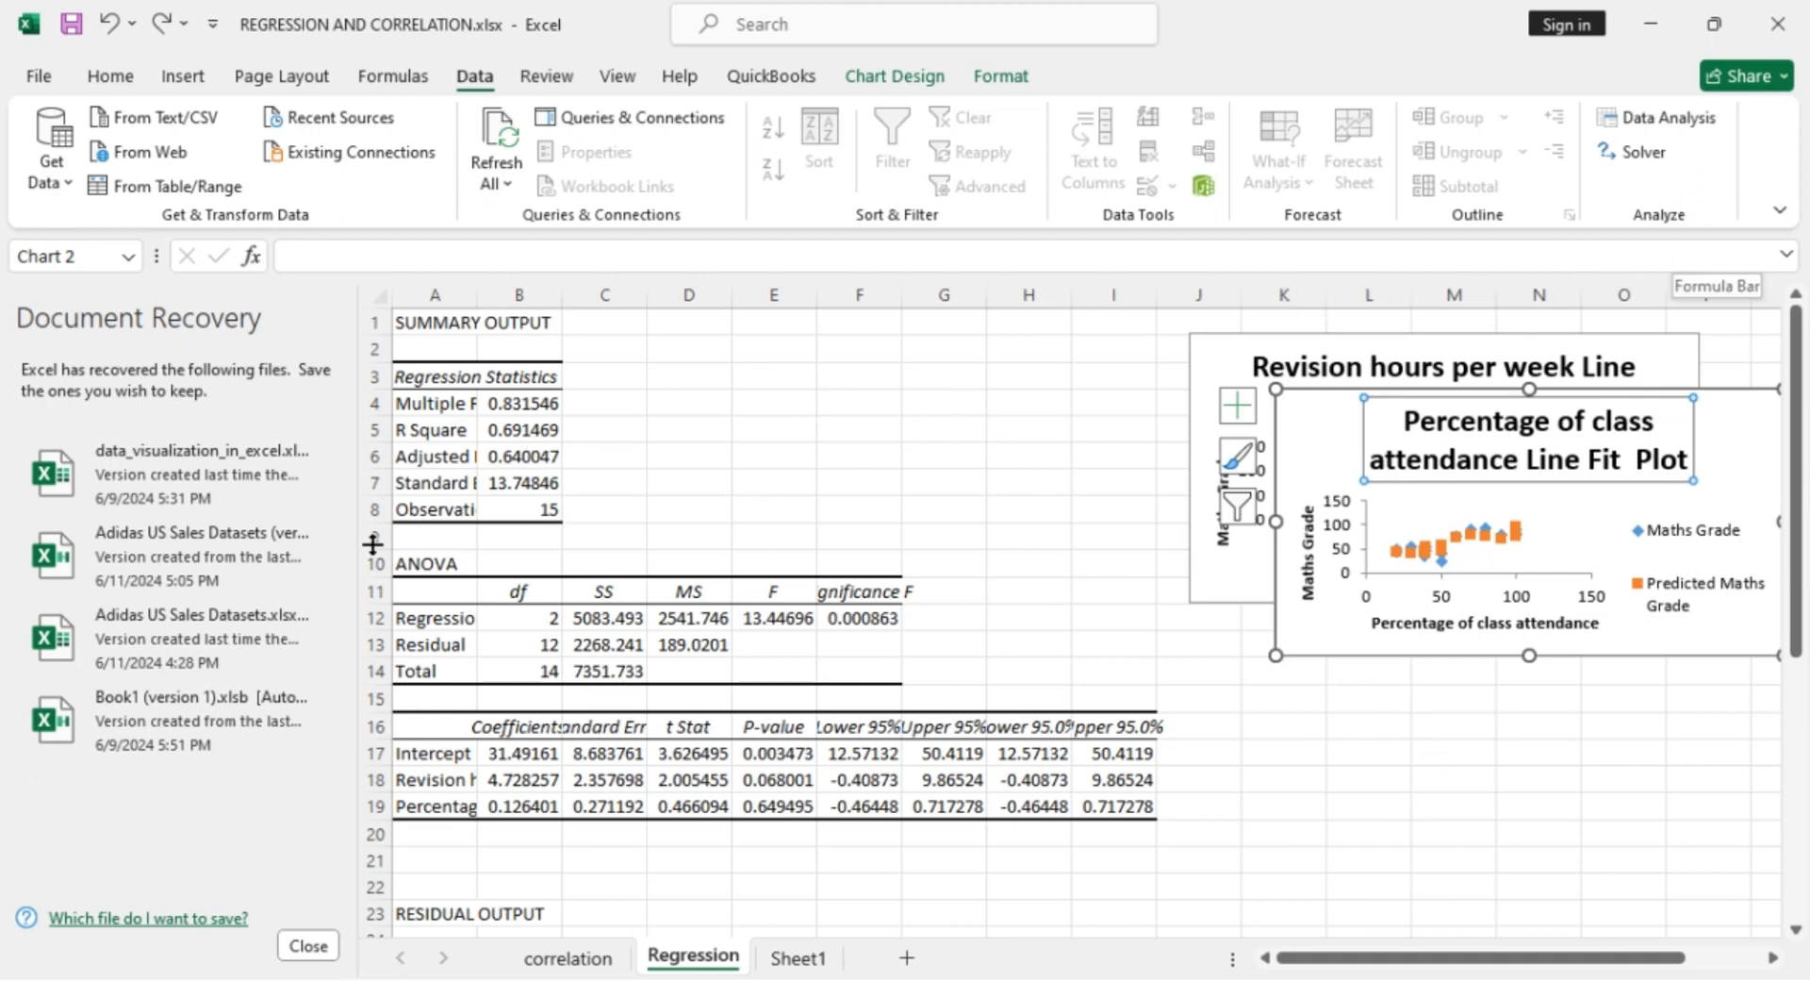
left_click(304, 947)
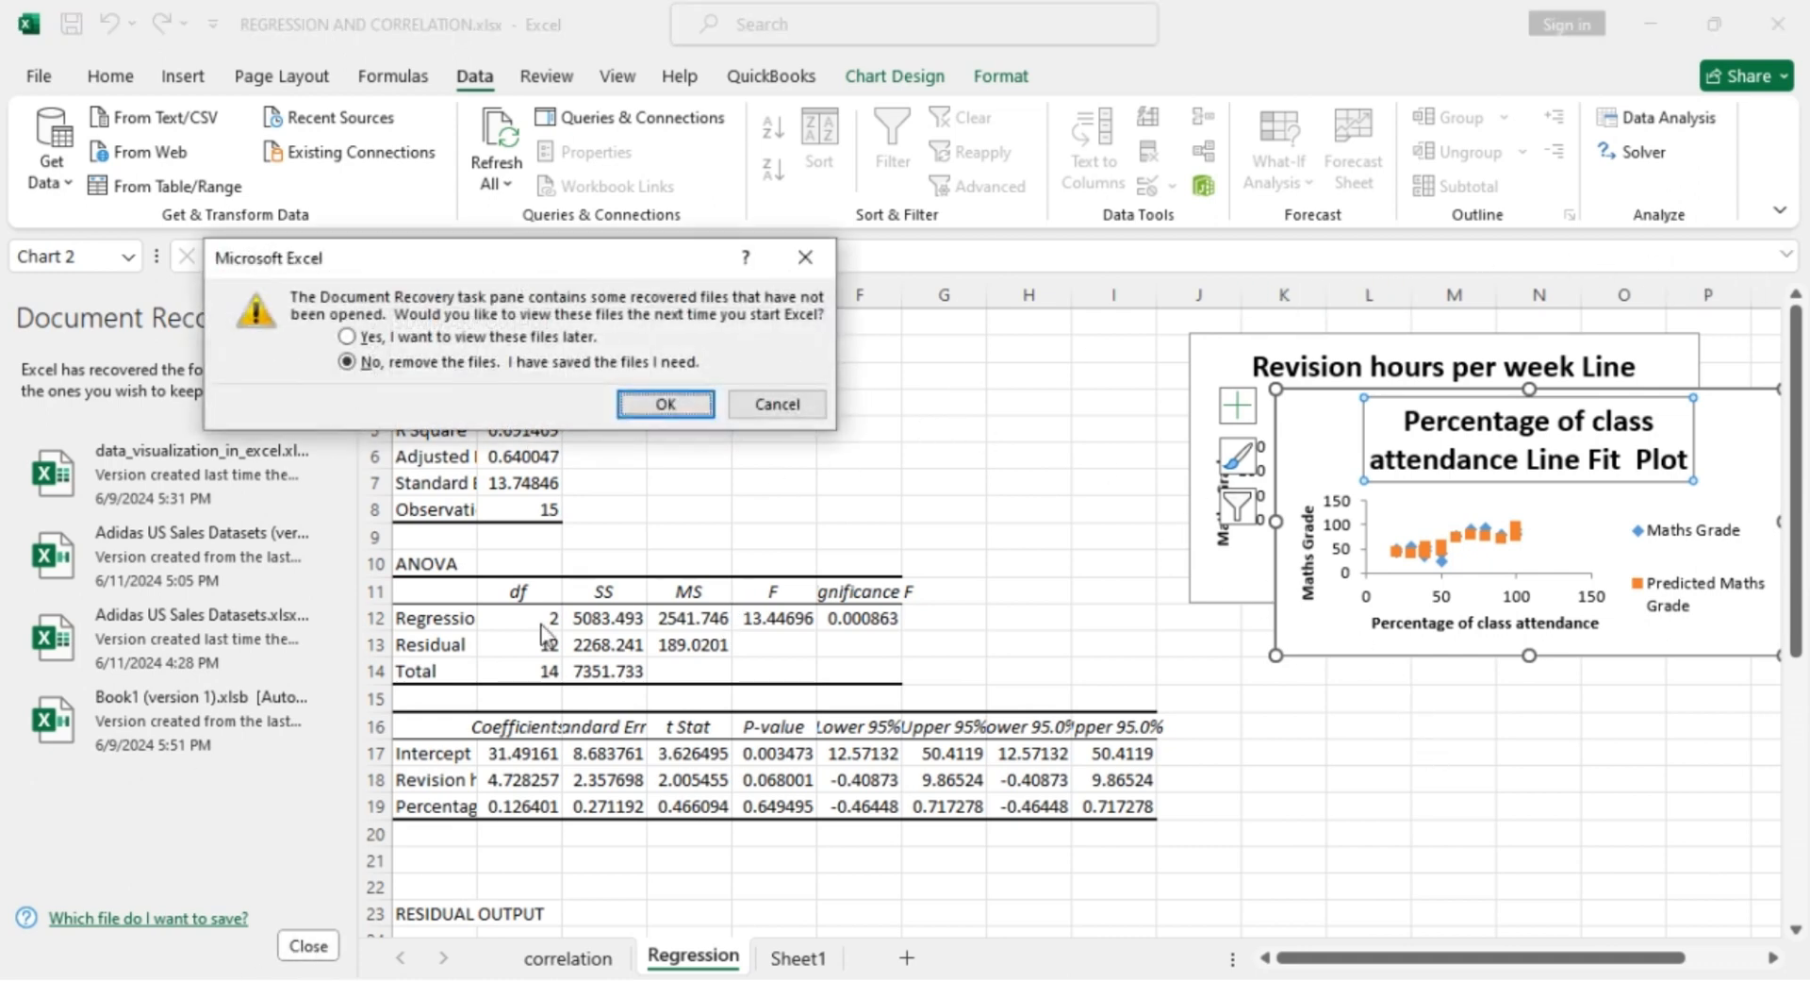
left_click(660, 406)
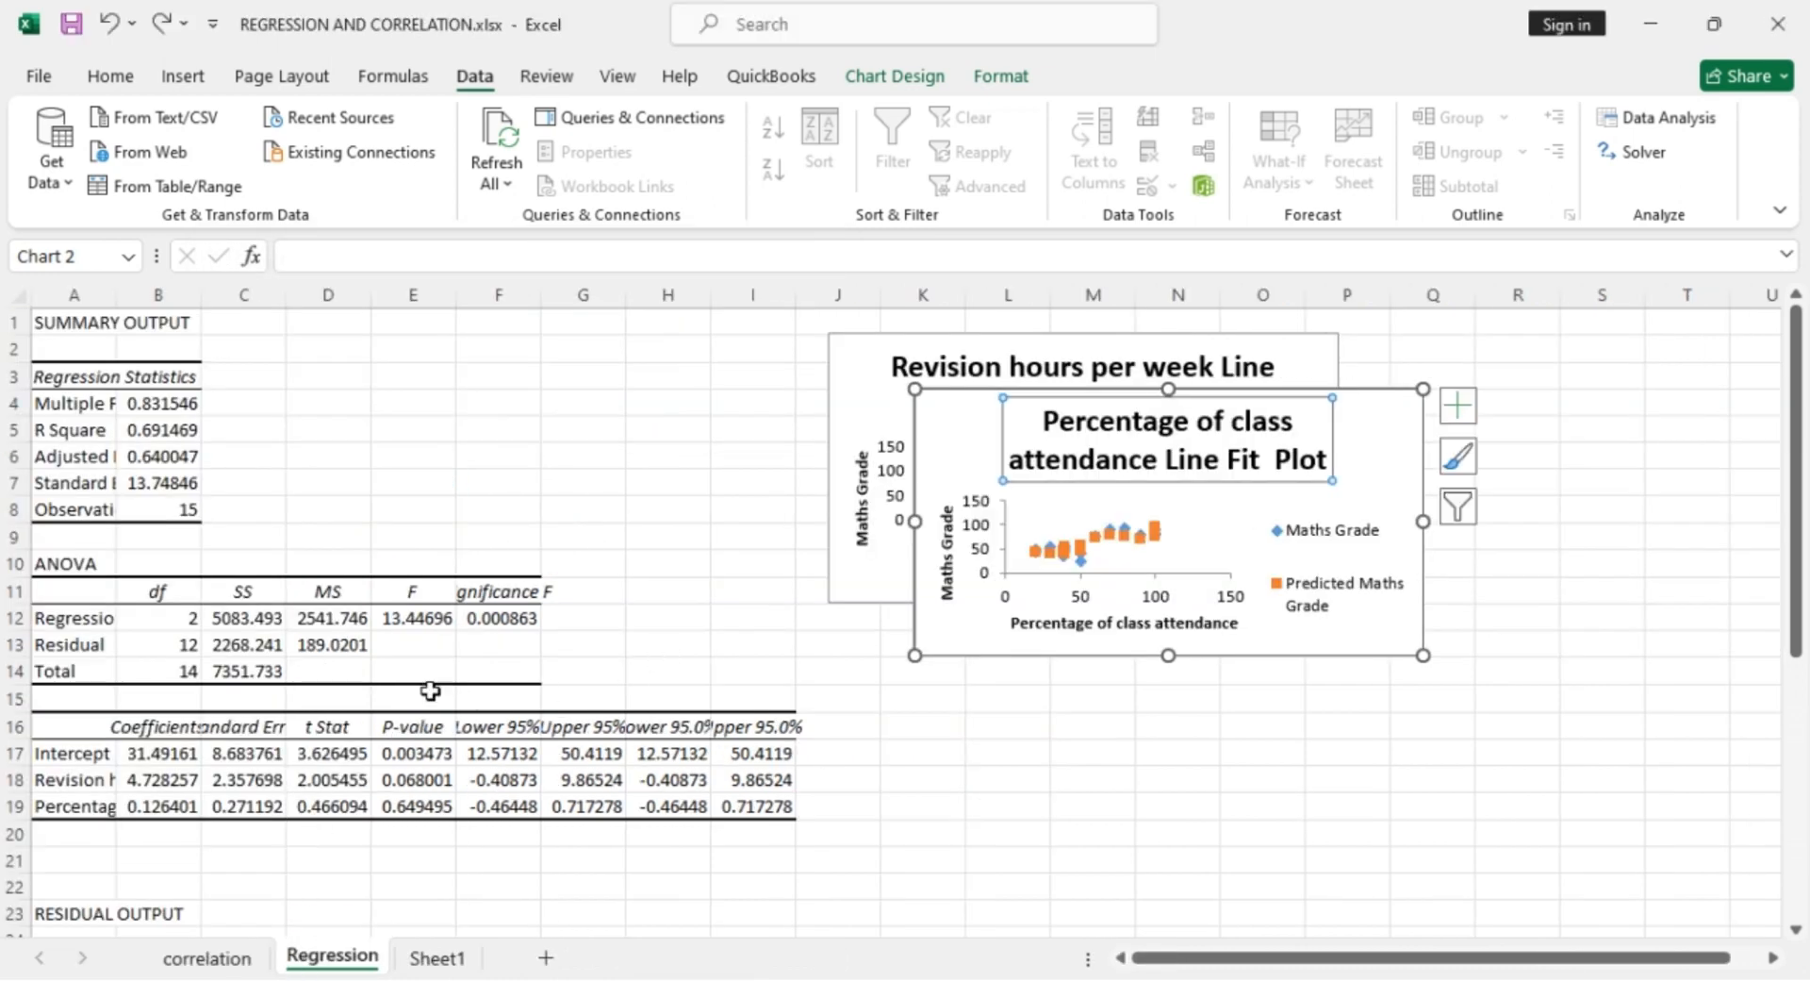
Step: Separate the overlapping line fit plots, stacking the revision hours plot above the class attendance plot with their left edges aligned
left_click(950, 403)
left_click_drag(950, 403, 961, 656)
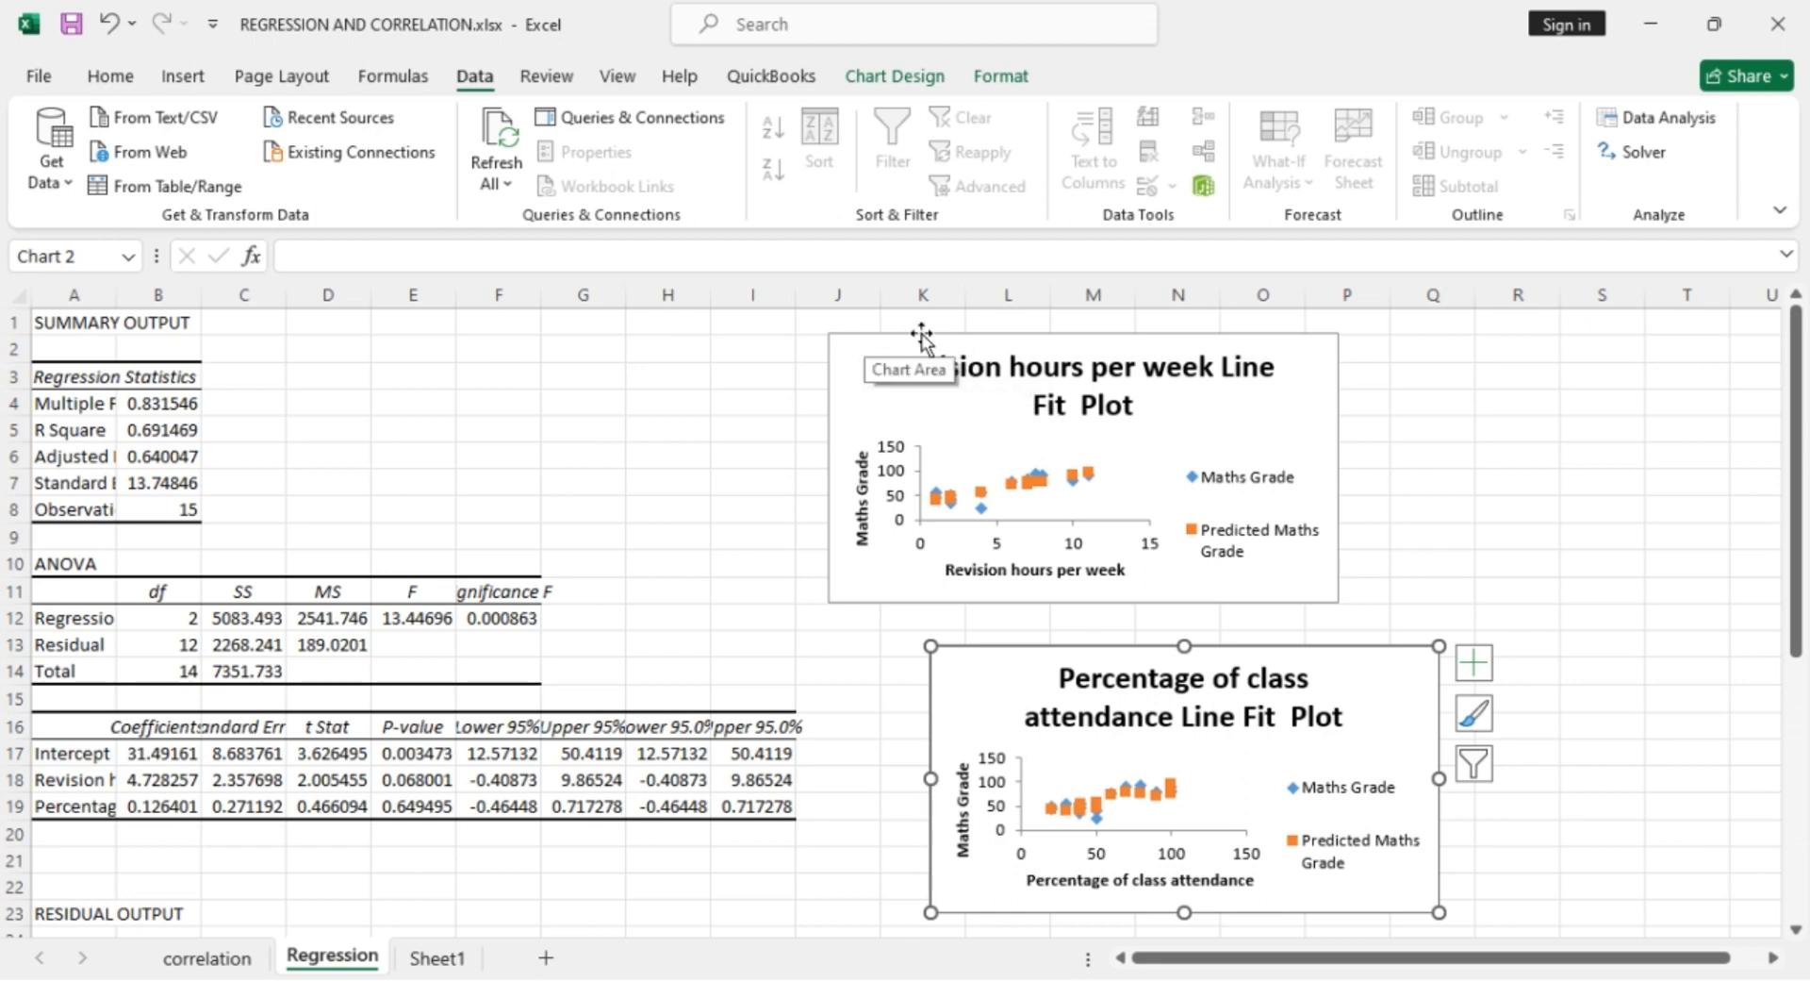
left_click_drag(923, 336, 1059, 350)
left_click_drag(980, 660, 1017, 648)
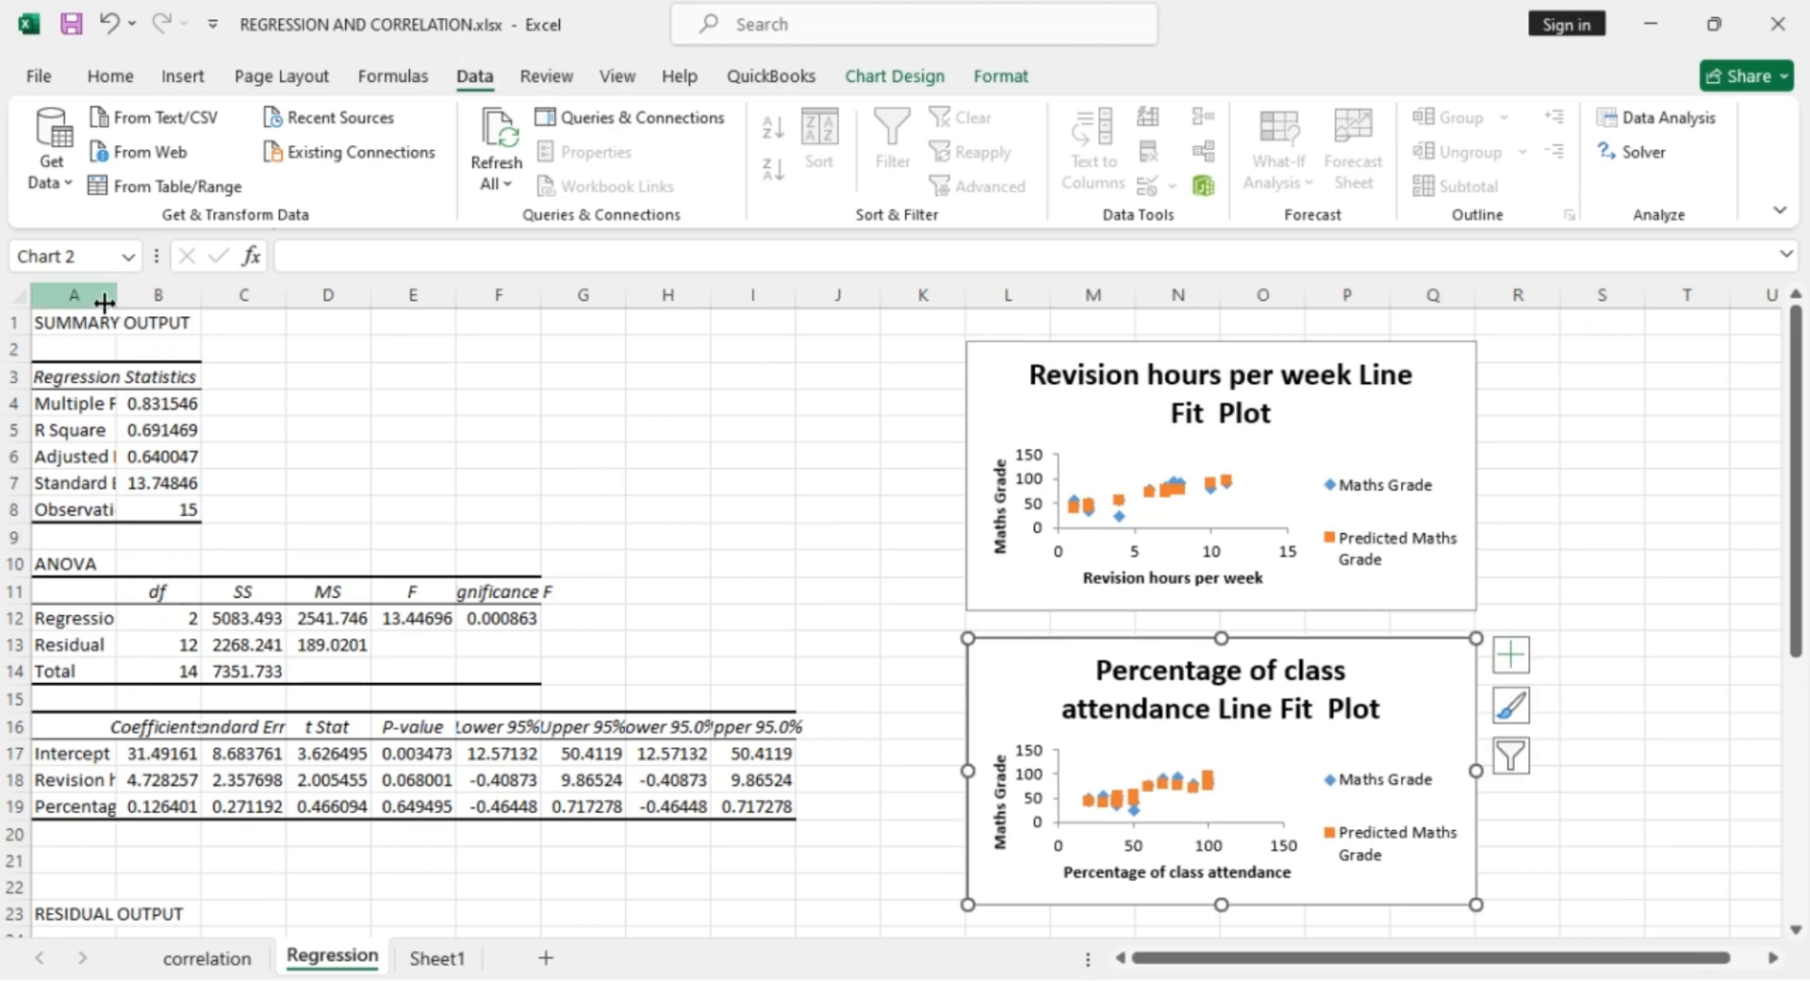
Step: Widen columns A, B and F of the regression output so the statistics labels and the Significance F heading fit
left_click_drag(111, 298, 341, 289)
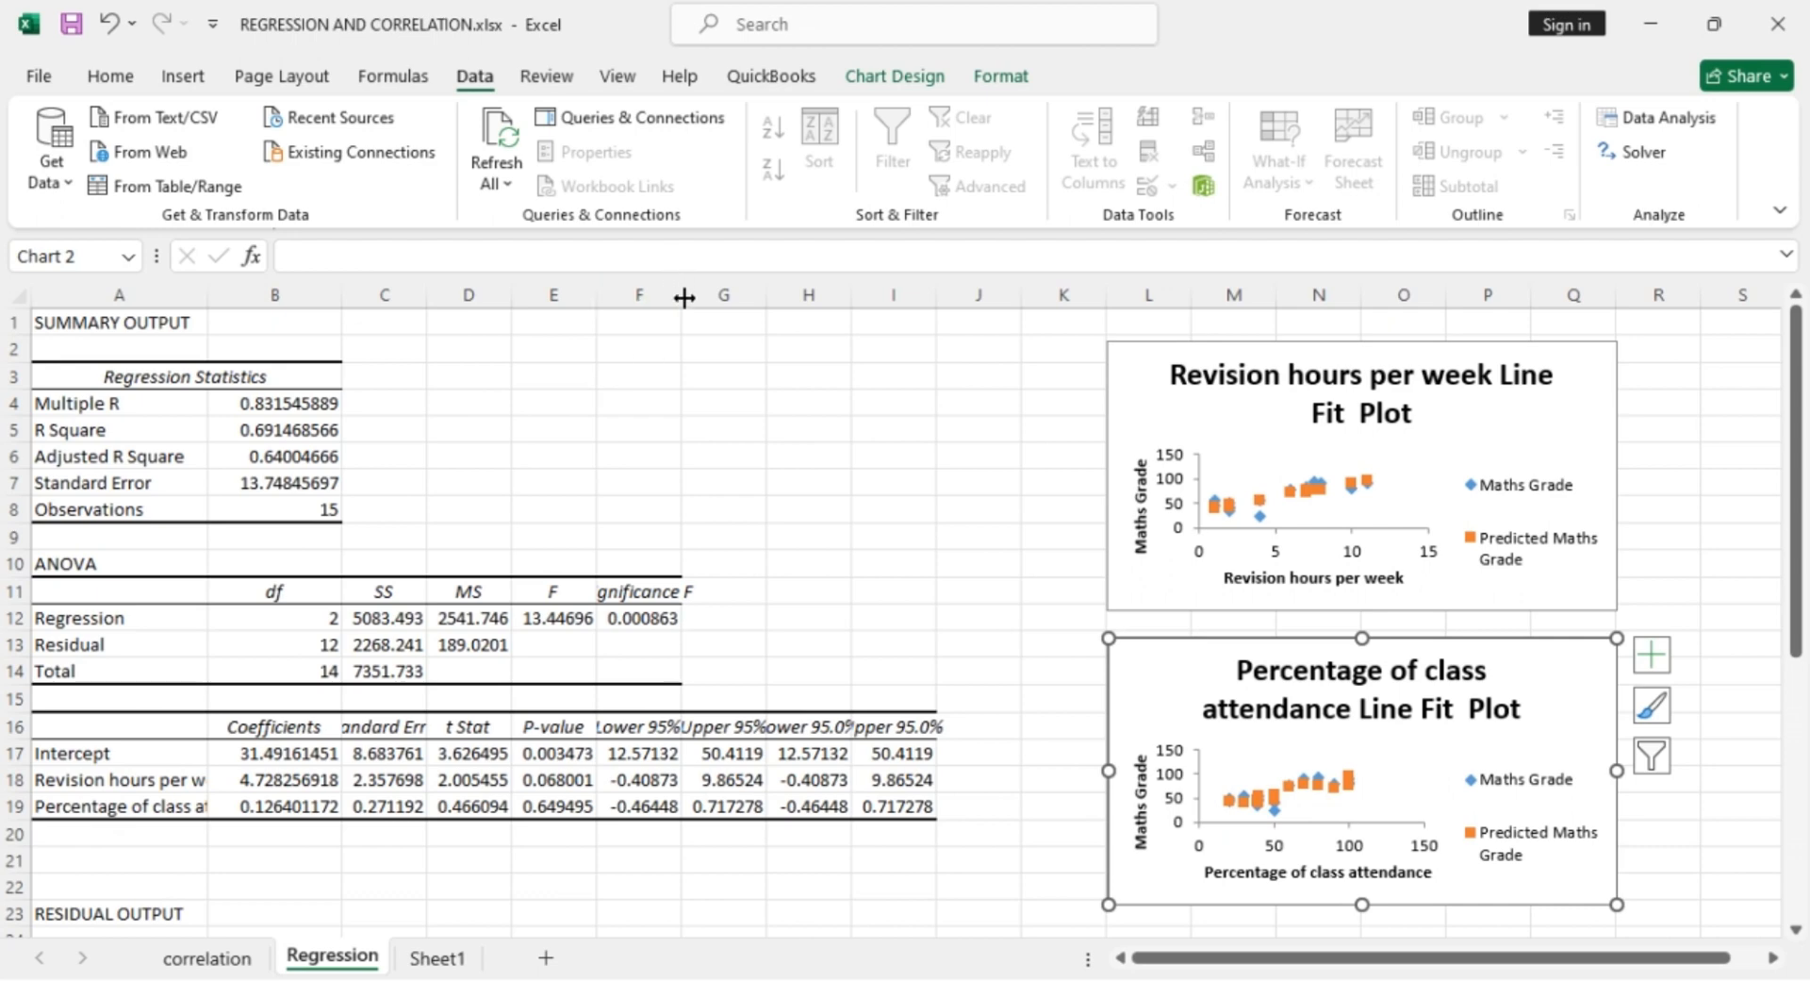
left_click_drag(684, 298, 776, 296)
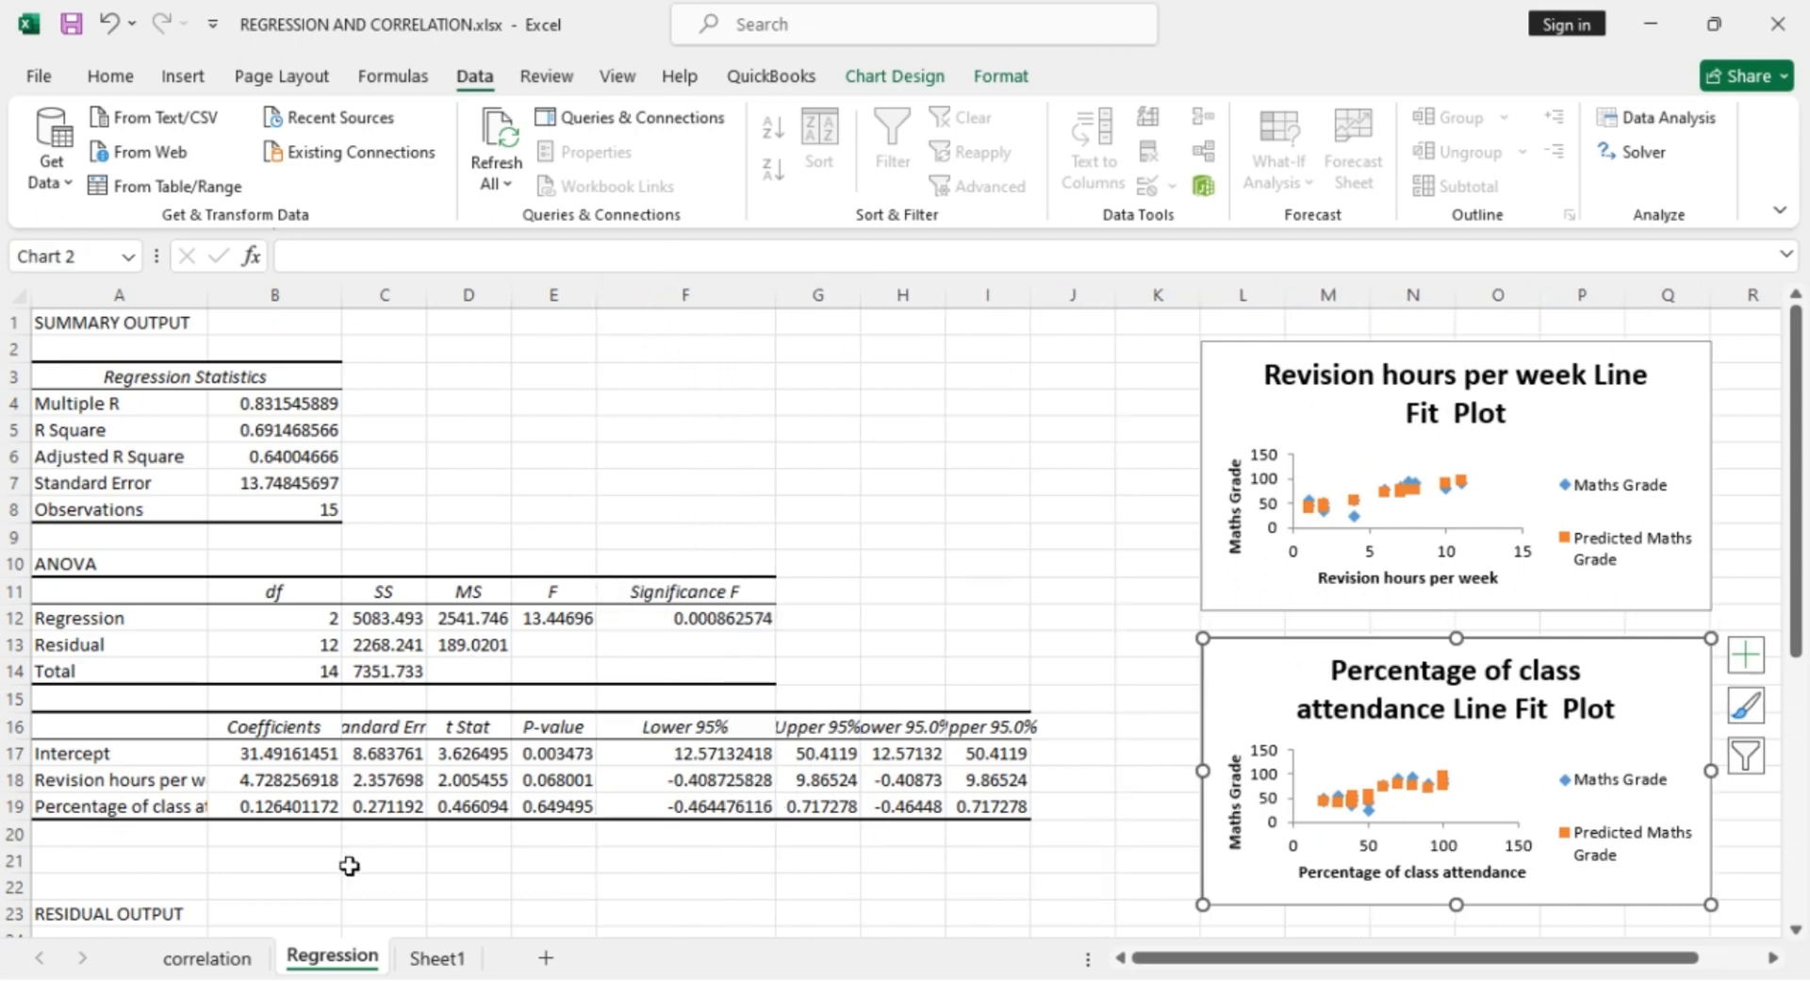
Step: Examine the residual output and the regression statistics: Multiple R, R Square, Adjusted R Square, Standard Error and Observations
scroll(349, 865, "down", 10)
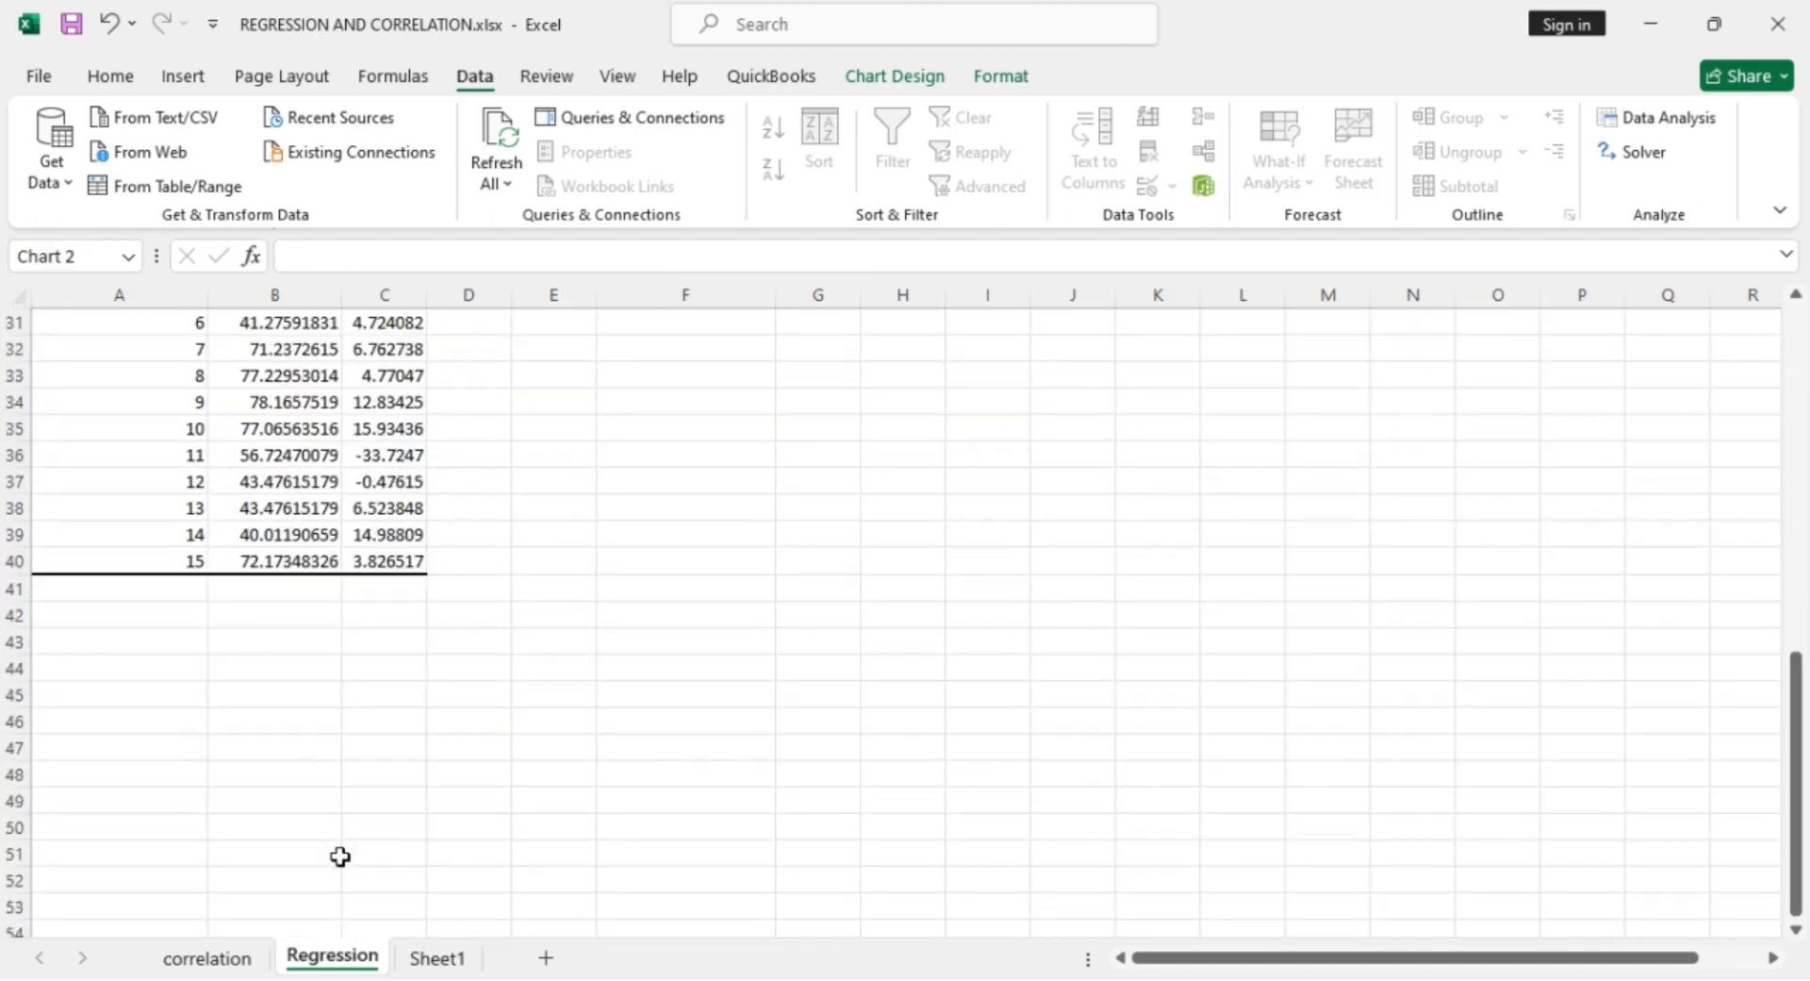
scroll(340, 857, "up", 4)
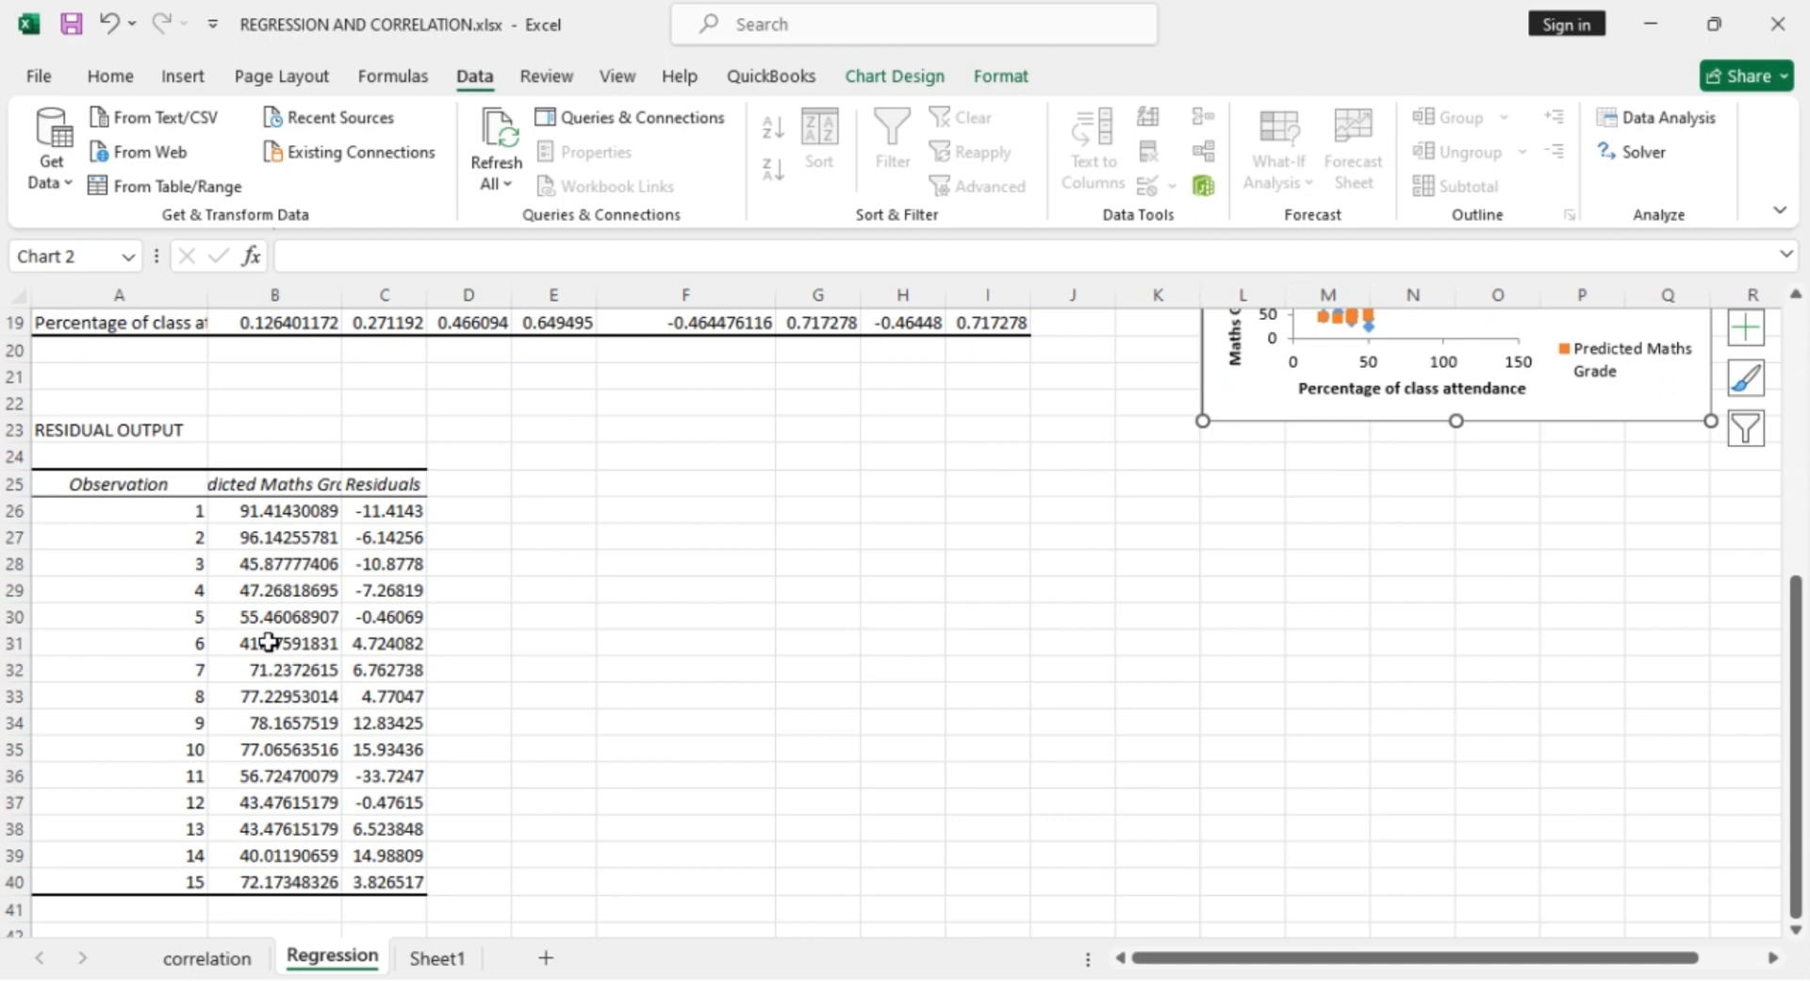
scroll(693, 557, "up", 4)
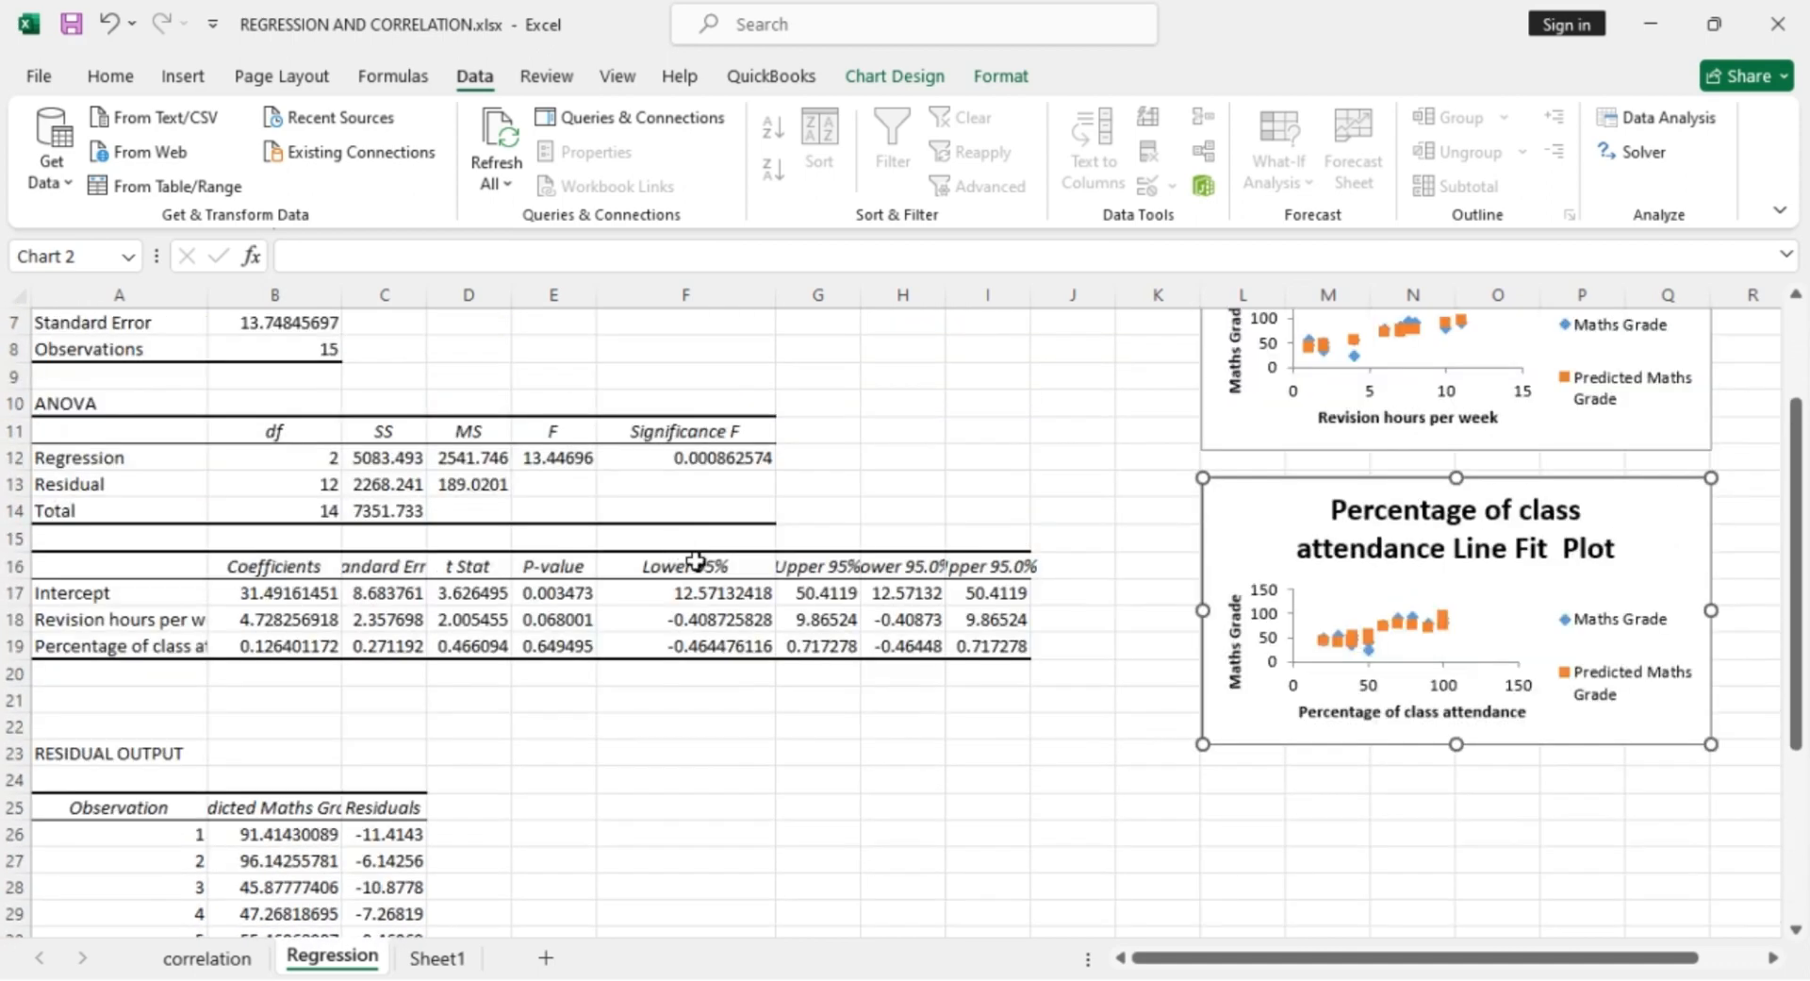
scroll(353, 396, "up", 2)
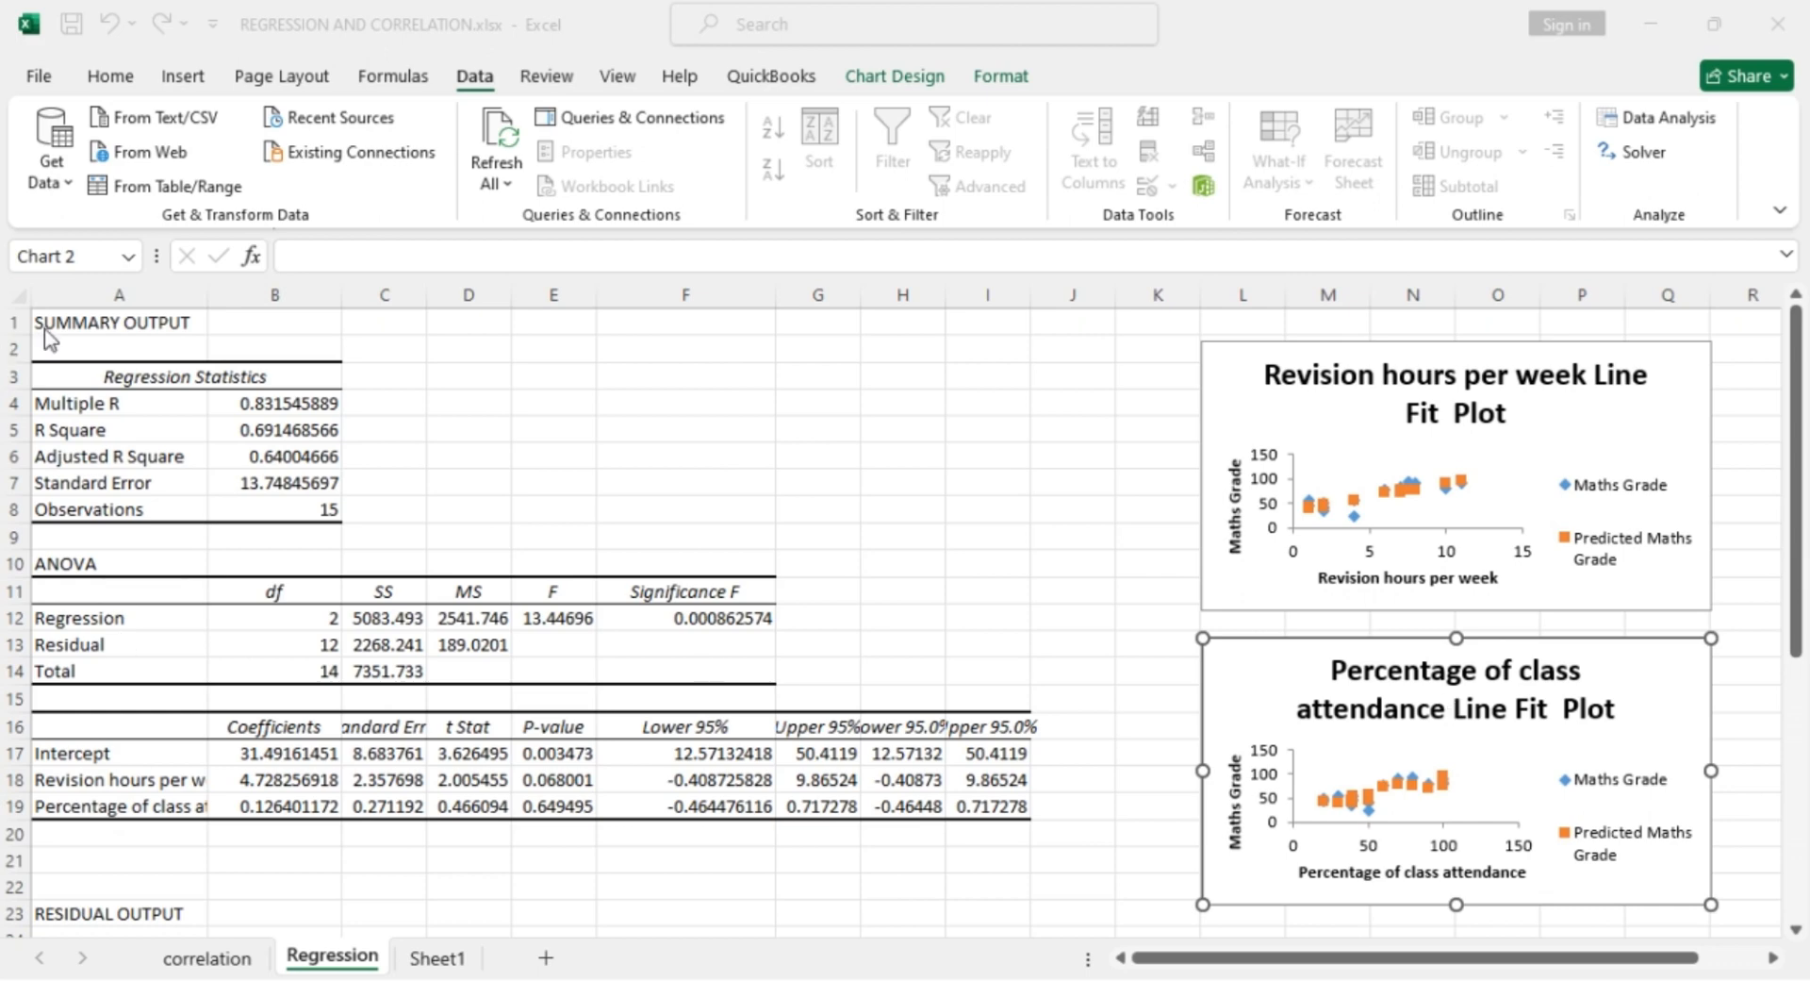
left_click(81, 403)
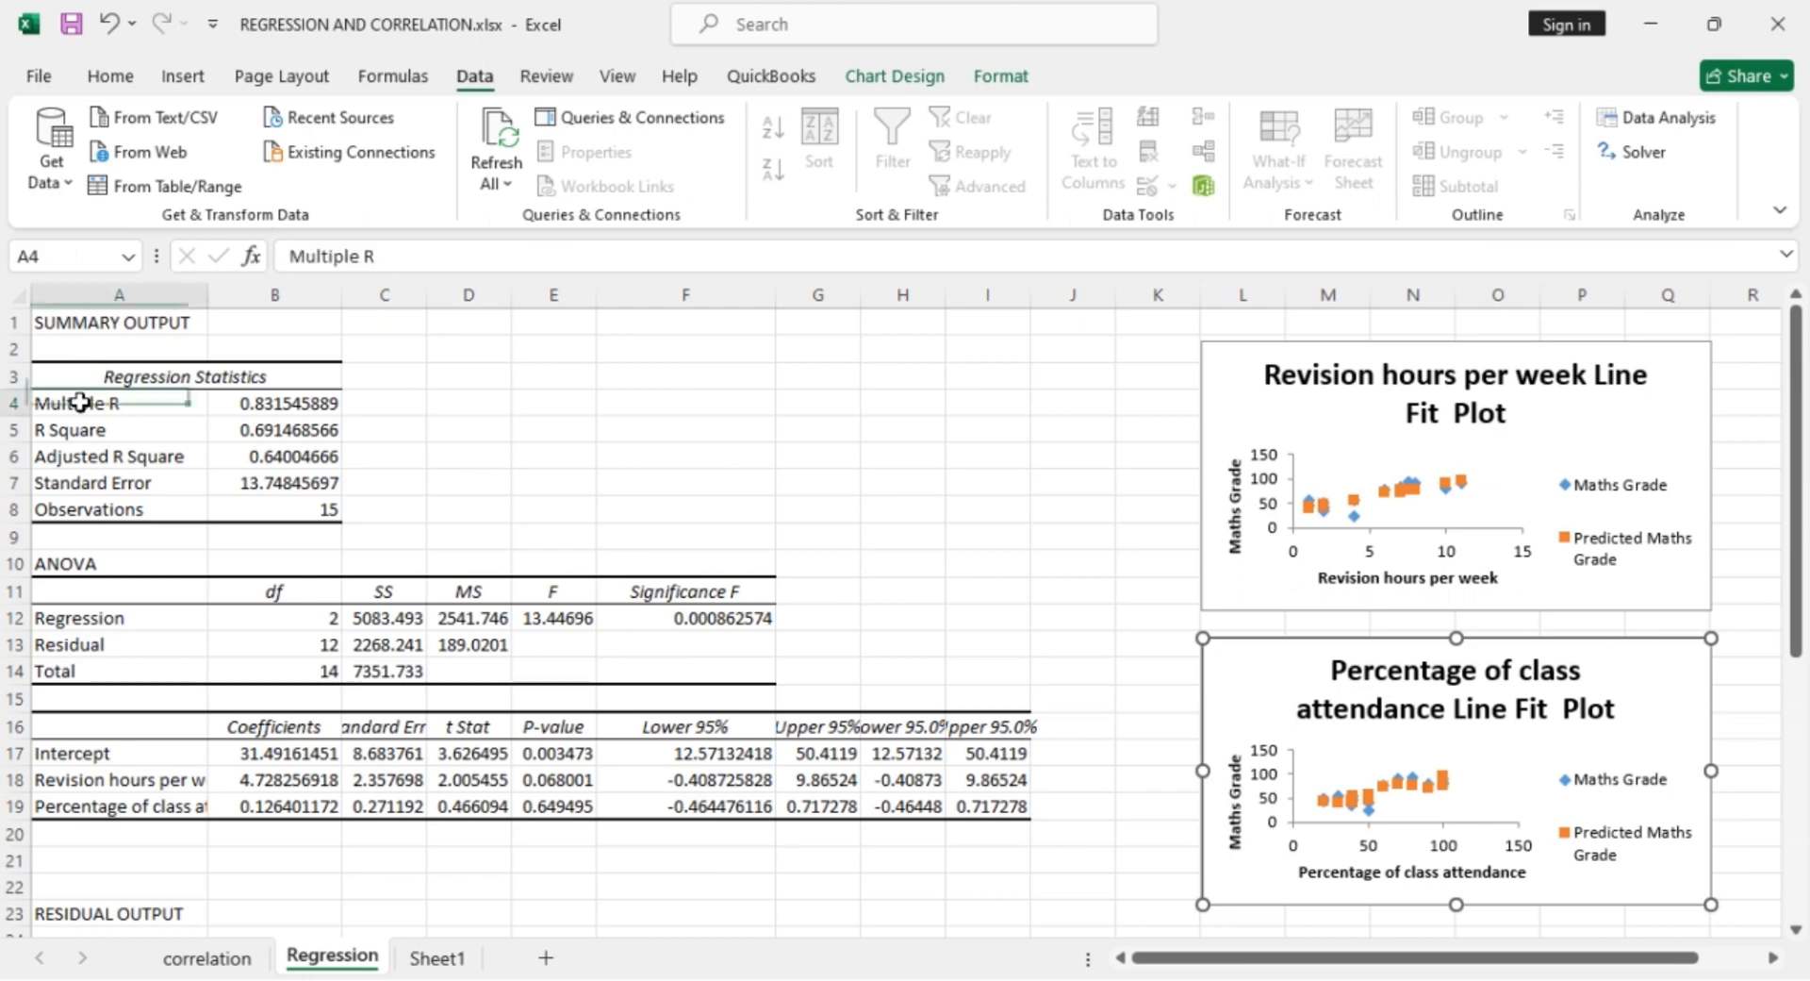
left_click(231, 403)
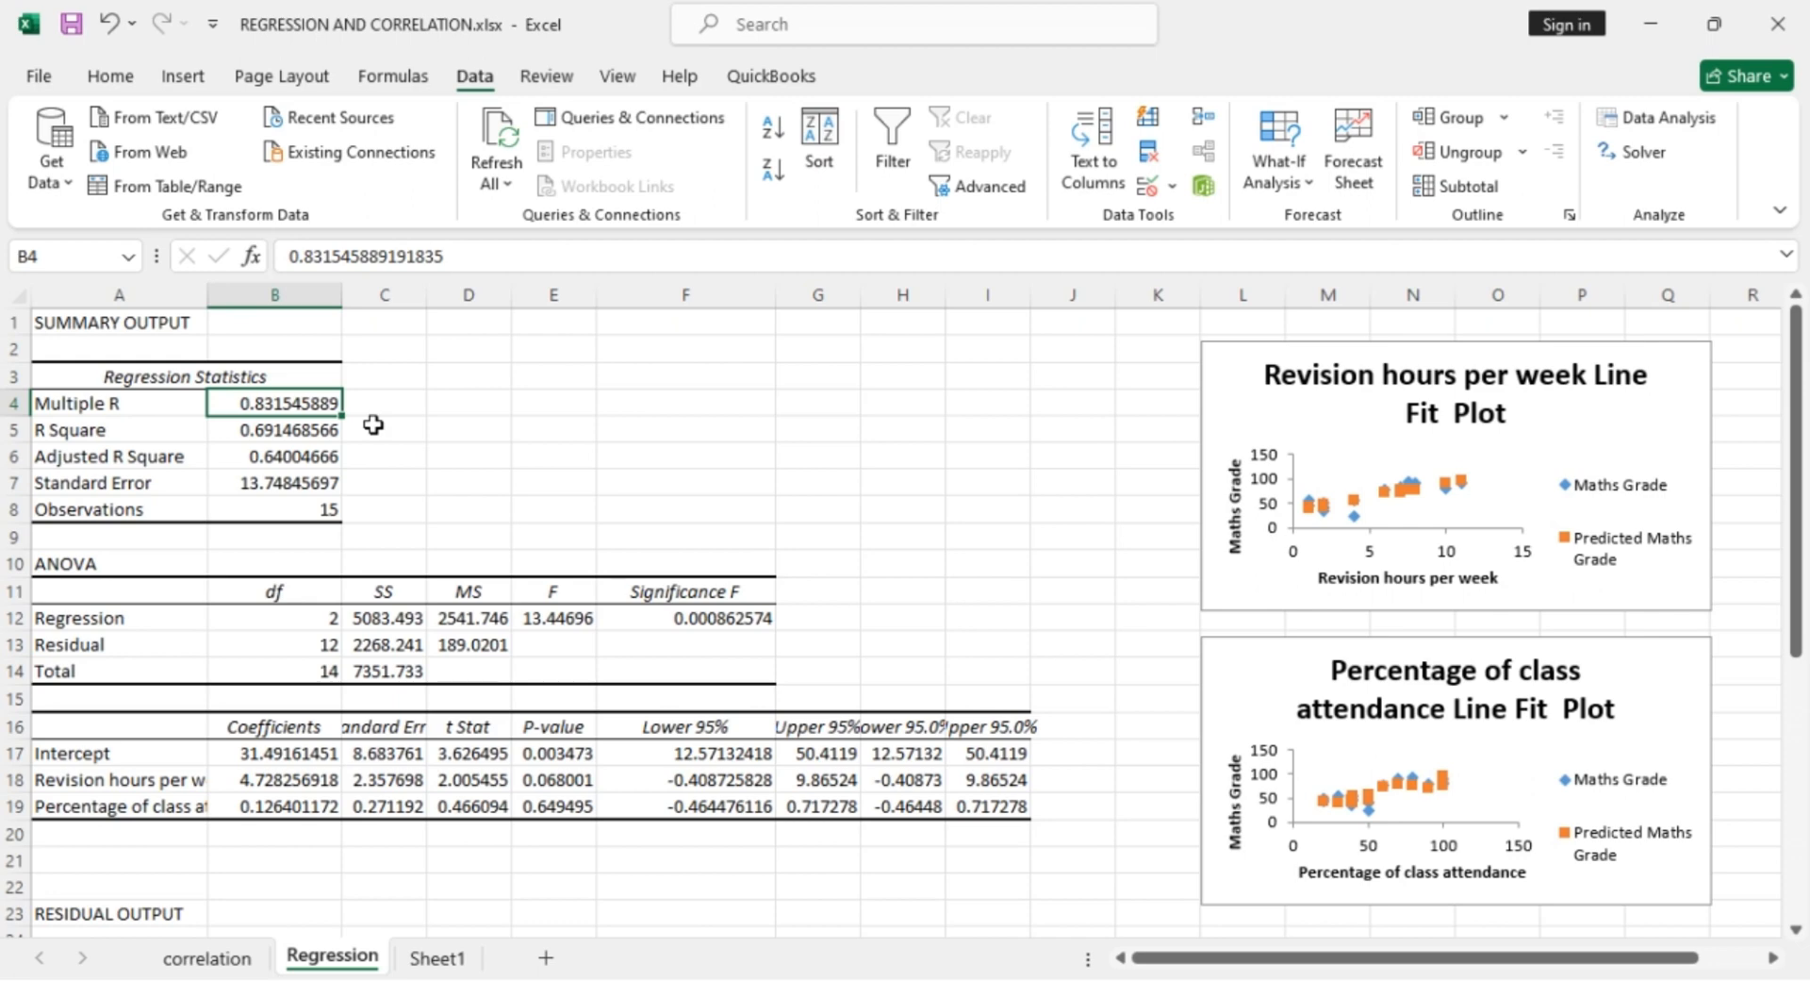
left_click(108, 432)
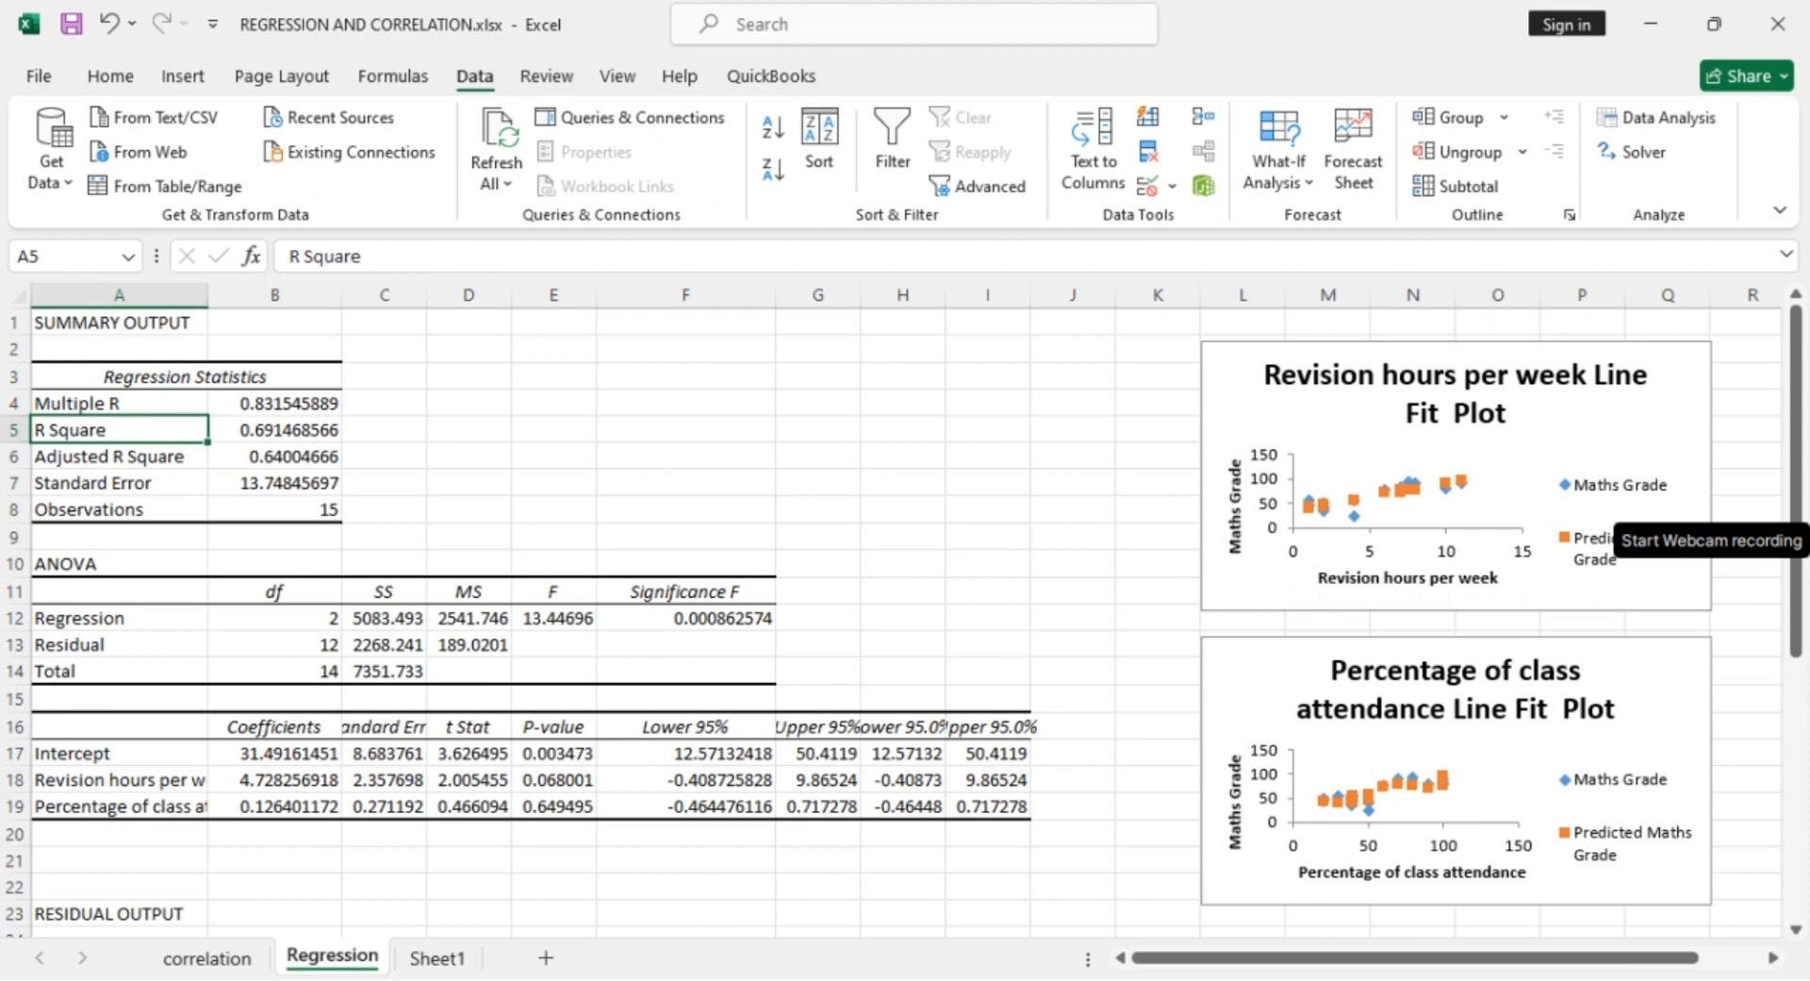
left_click(309, 436)
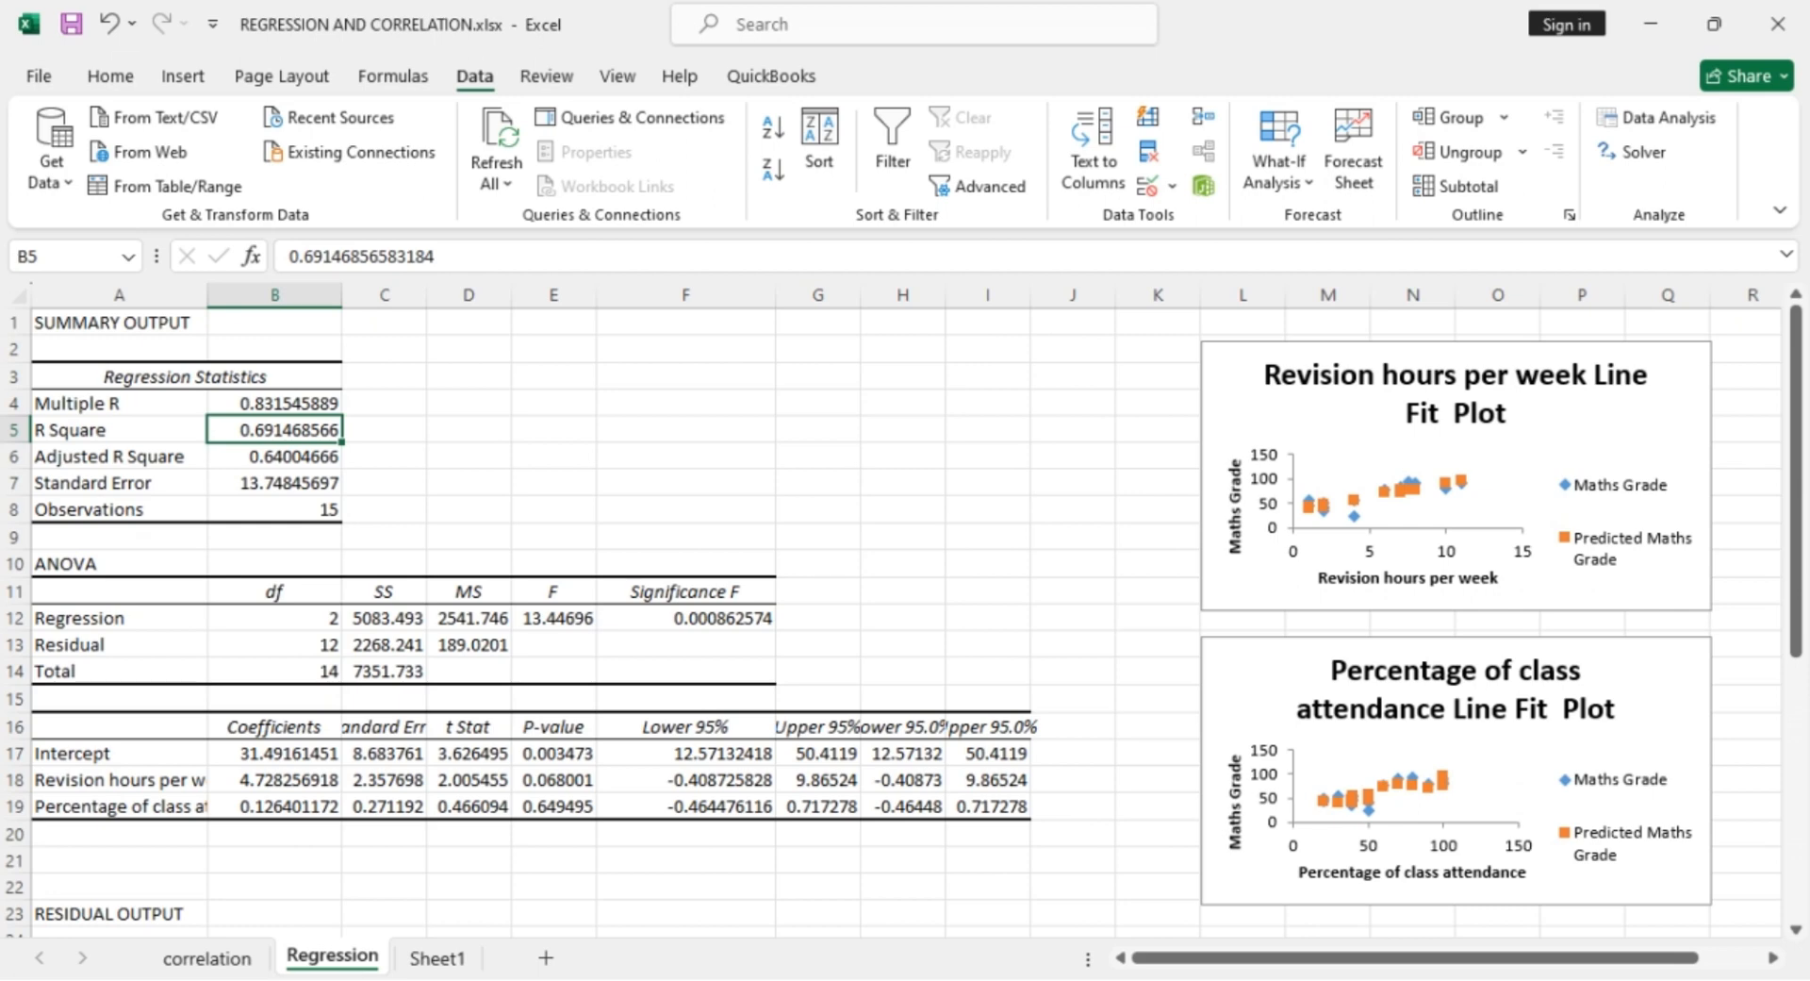
left_click(142, 467)
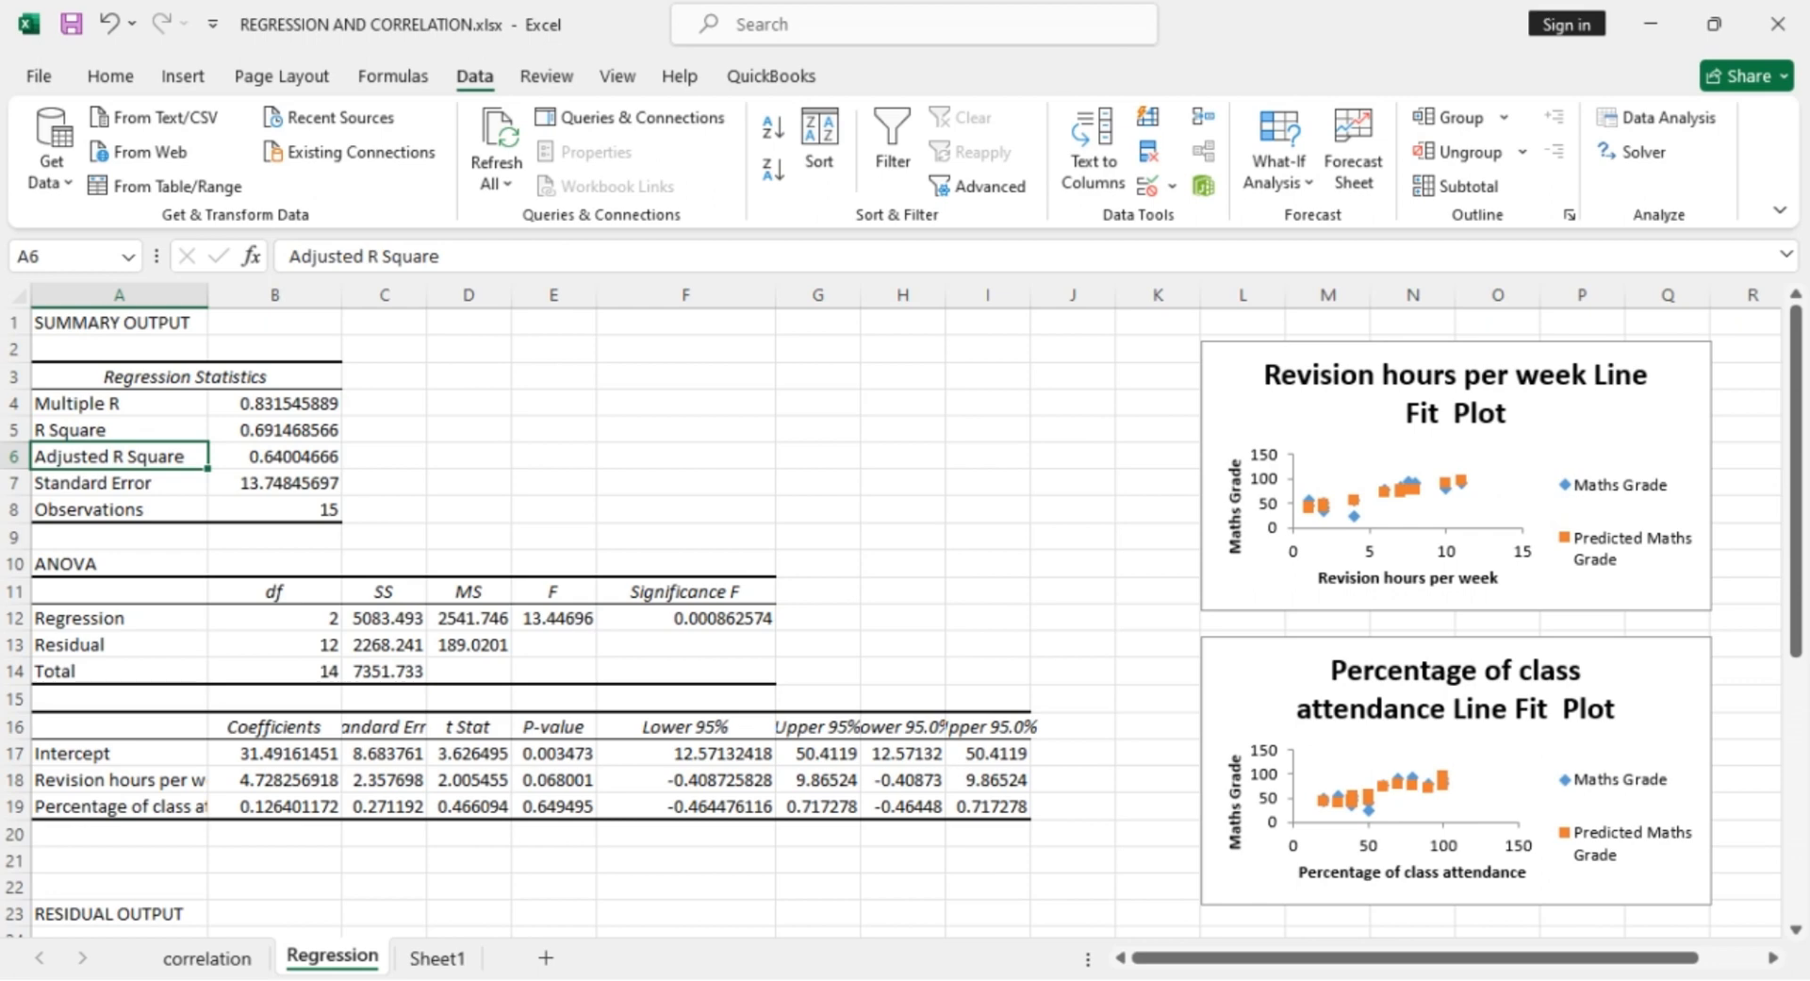
left_click(130, 483)
left_click(253, 490)
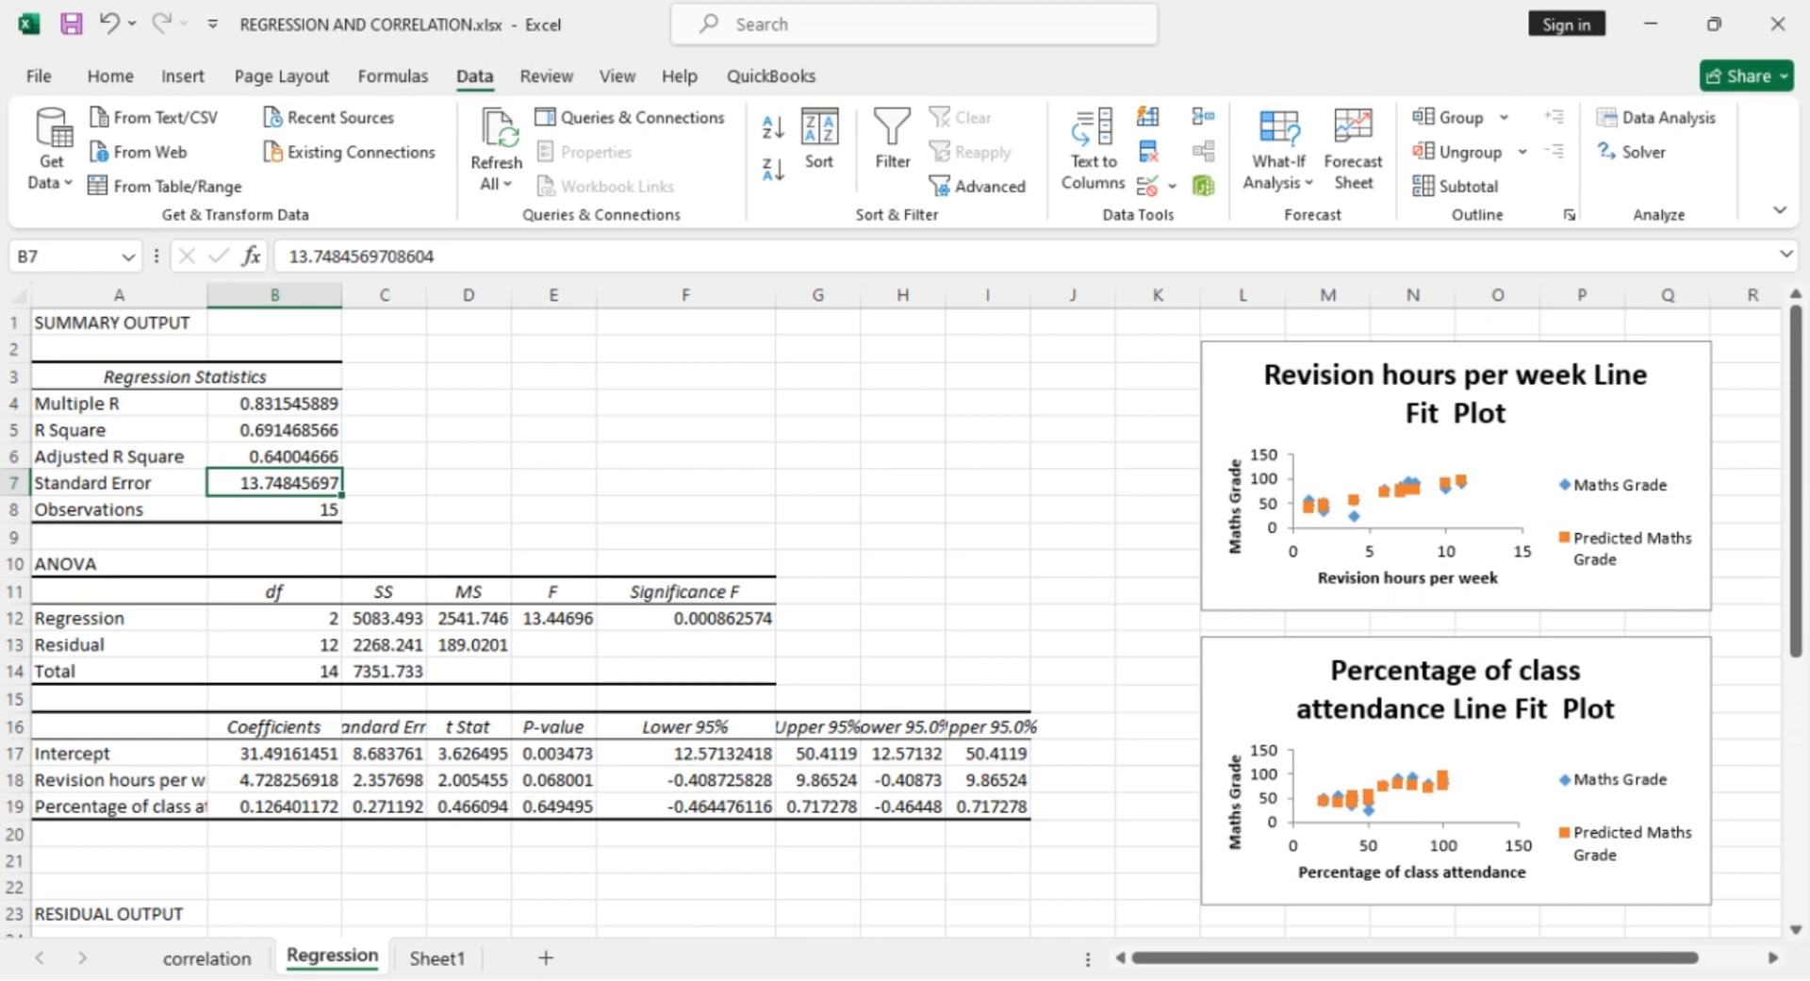
left_click(276, 514)
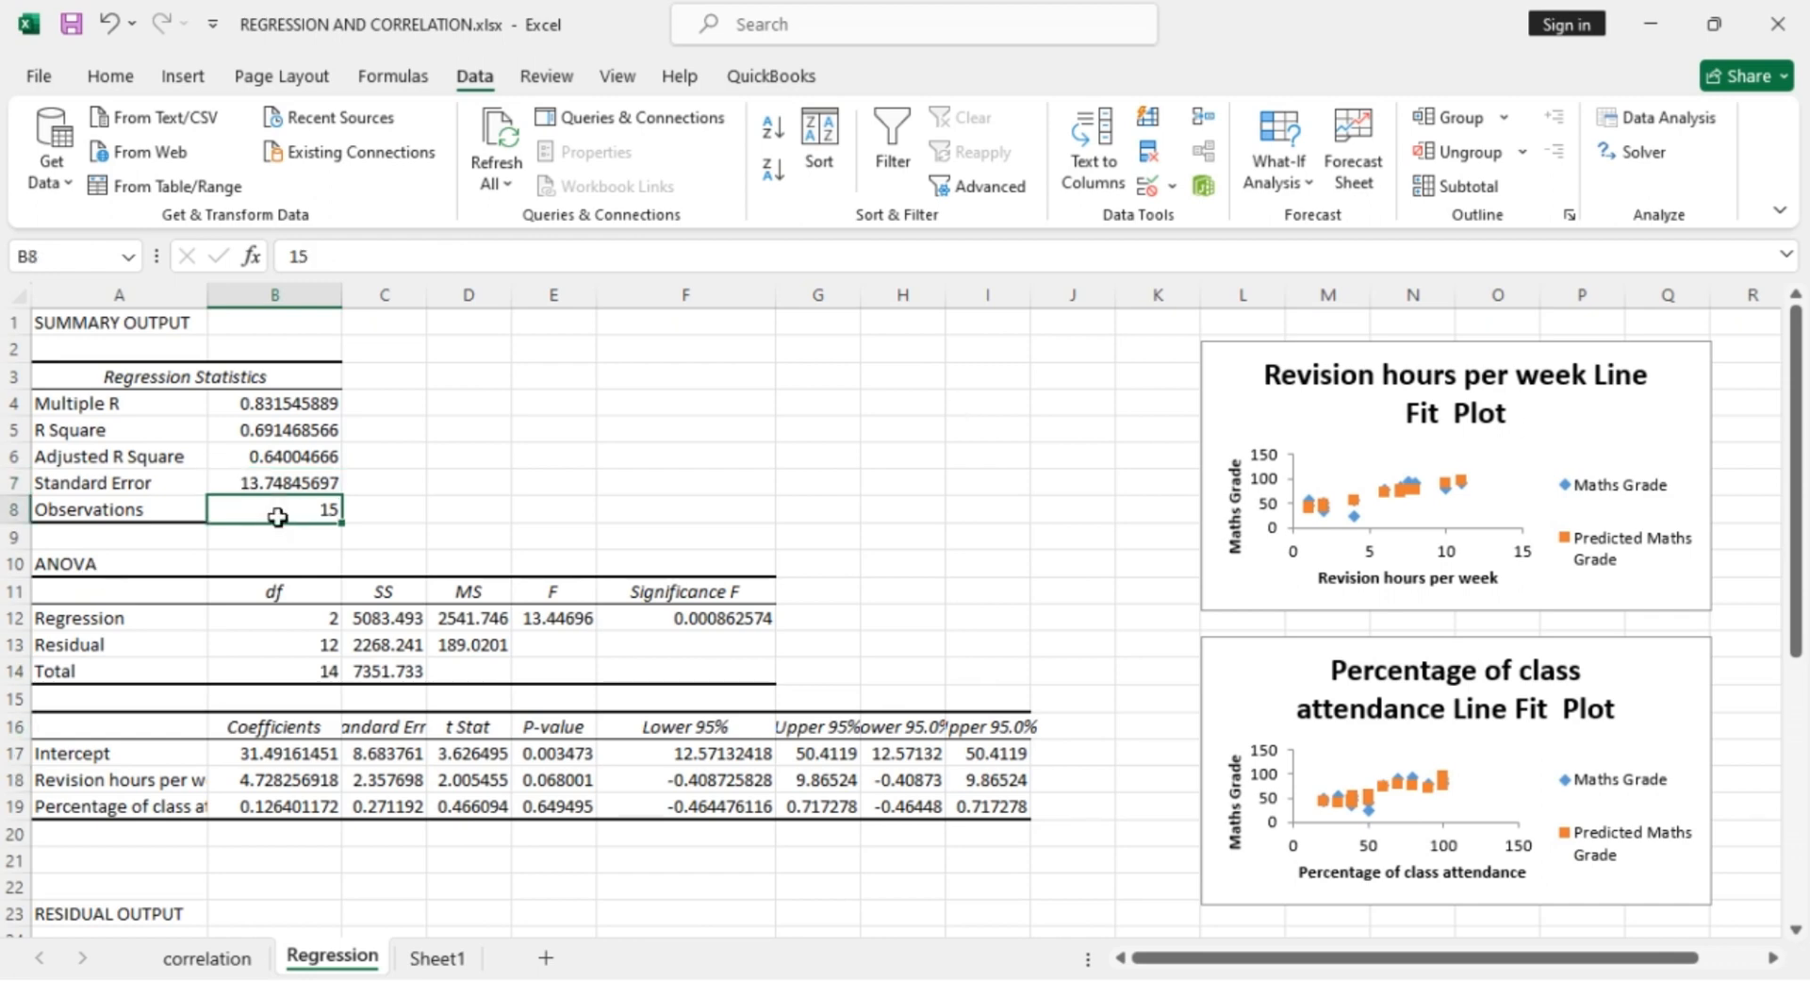
Step: Check the number of observations against the maths grades in A2:A16 on Sheet1
left_click(415, 957)
left_click(107, 353)
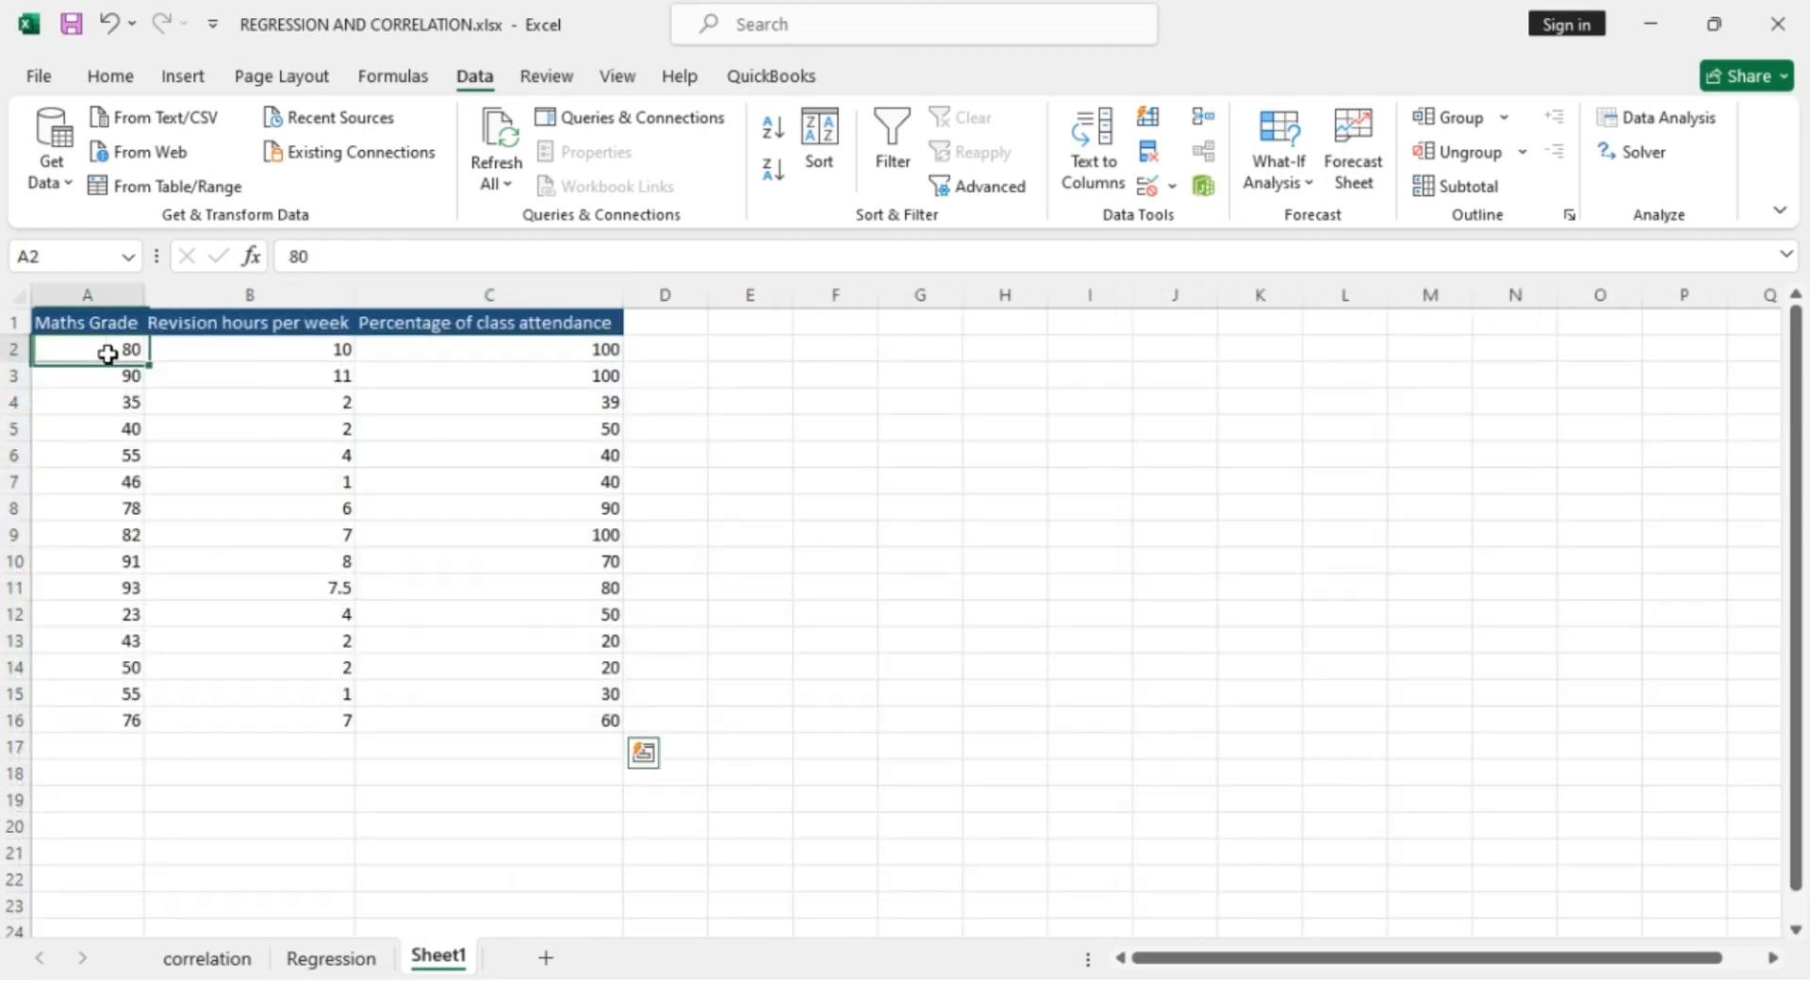
left_click_drag(108, 354, 123, 721)
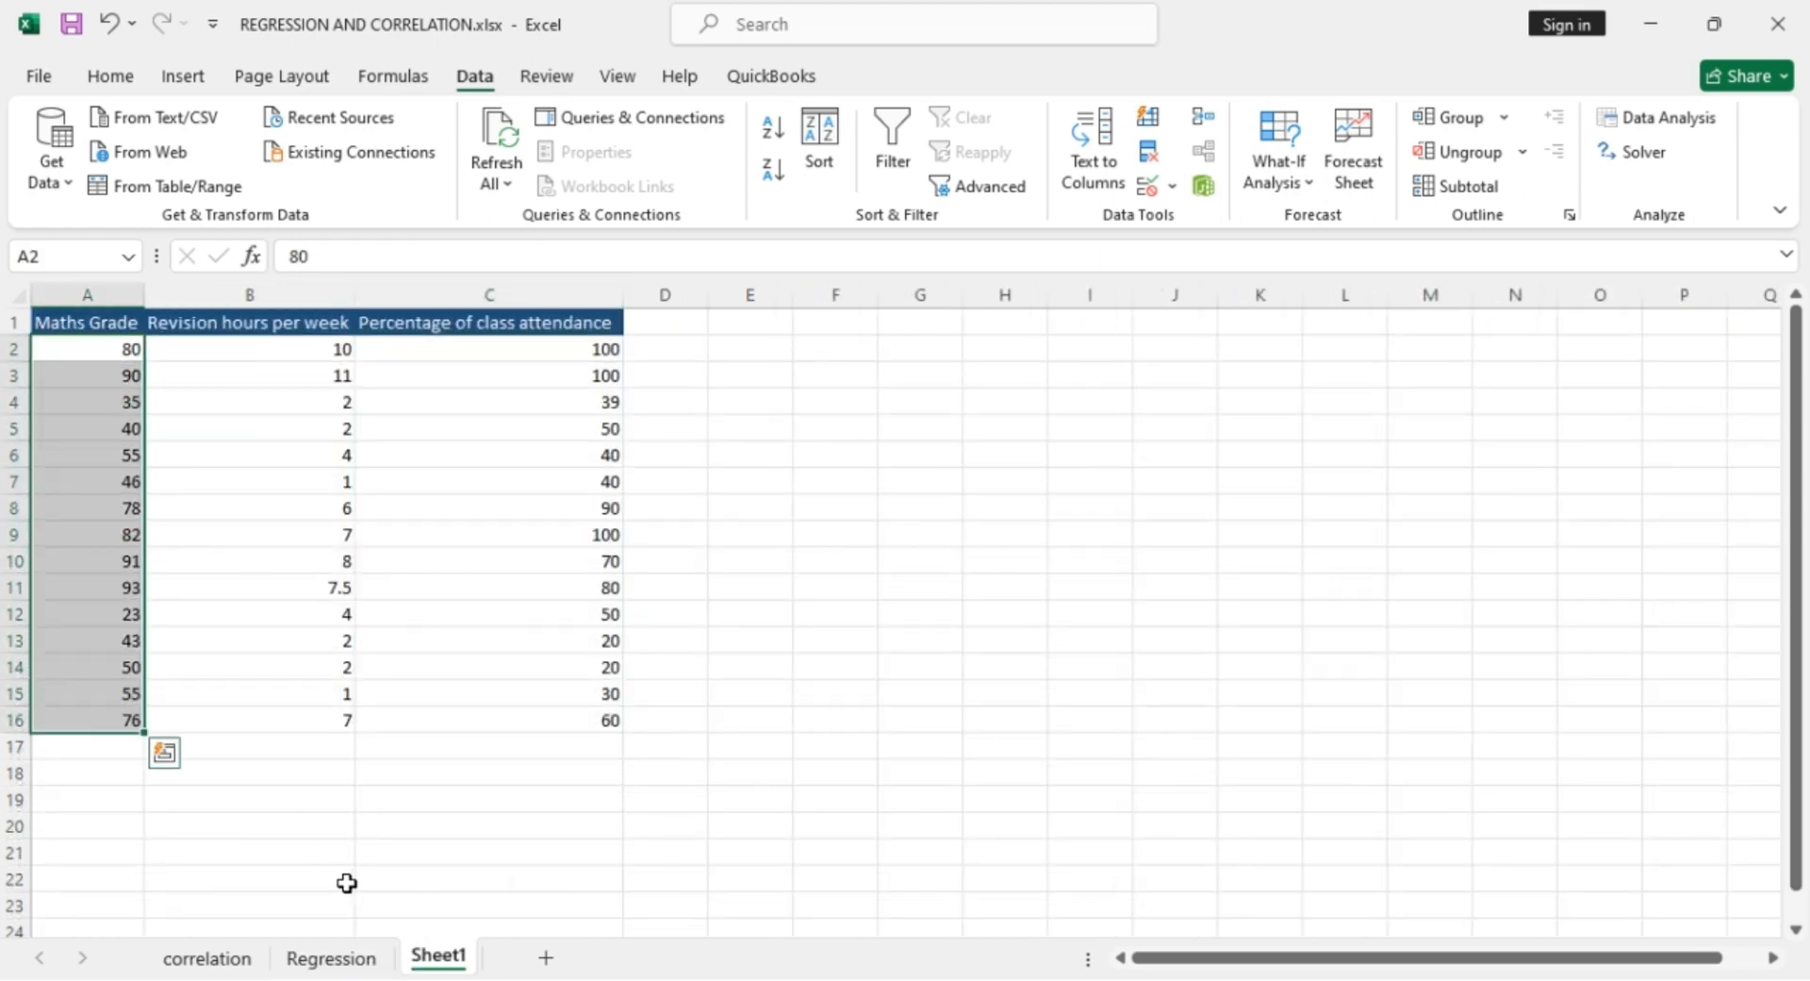
Step: Return to the Regression sheet and examine the degrees of freedom for Regression, Residual and Total in the ANOVA table
left_click(331, 958)
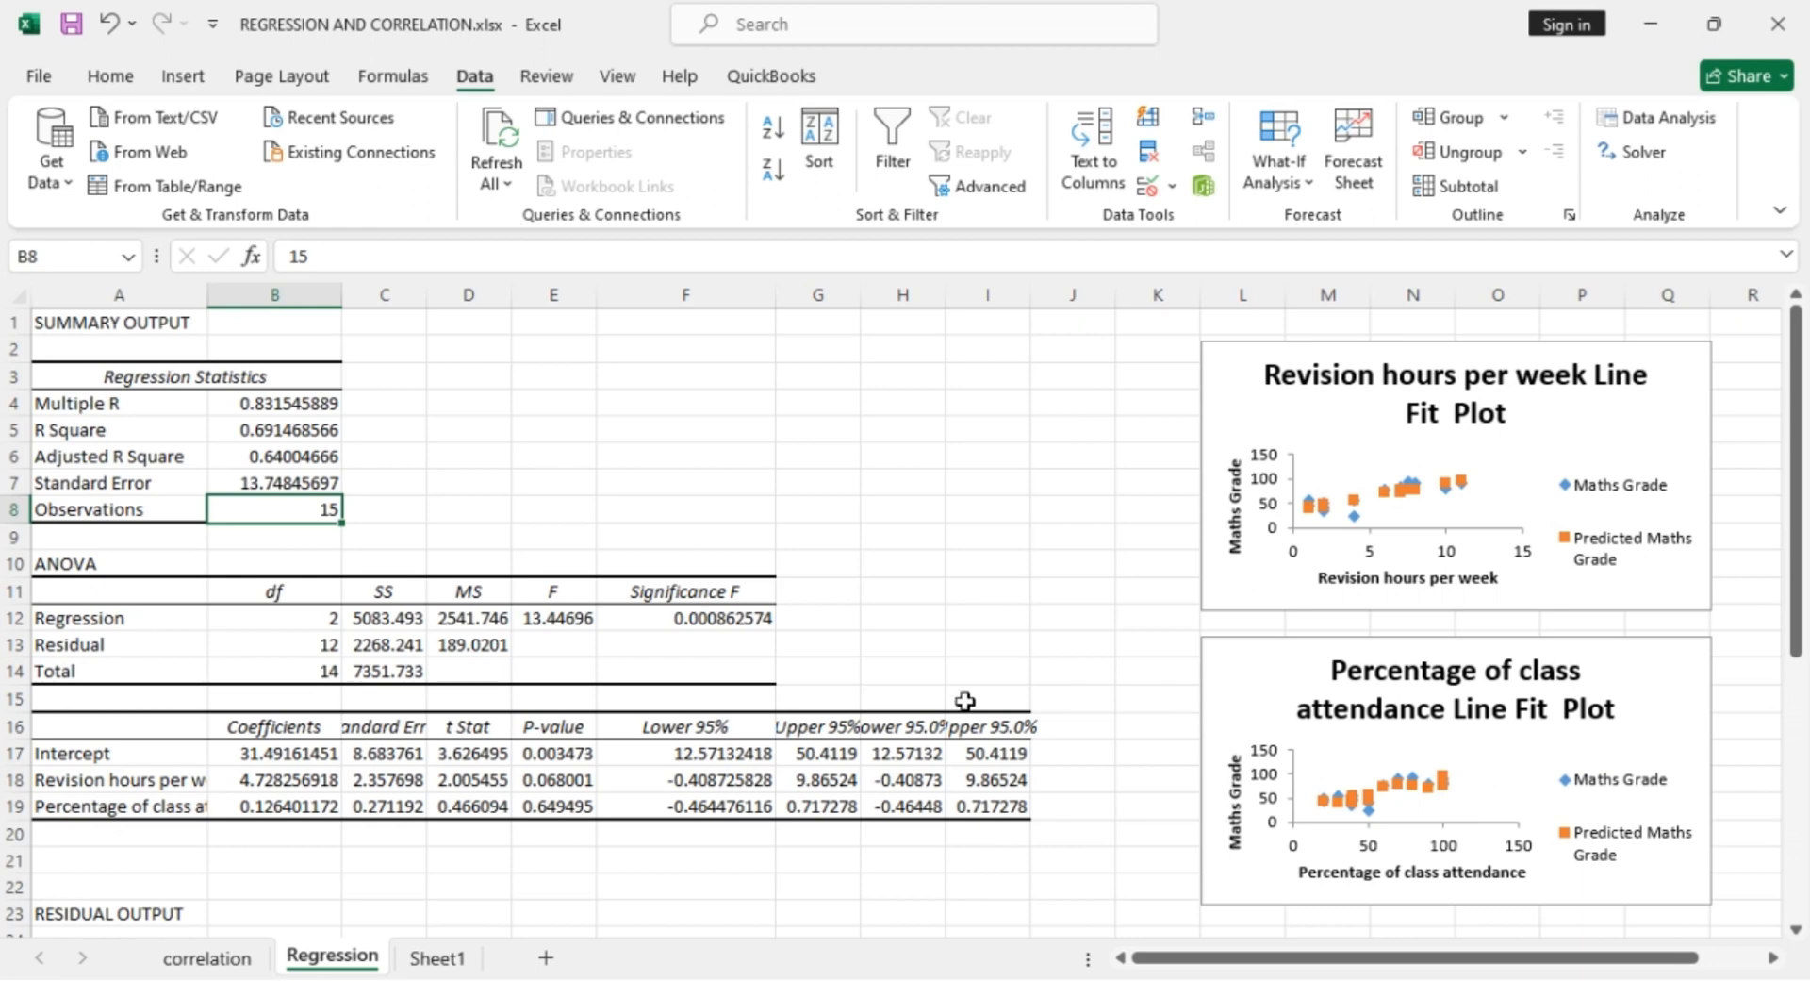
left_click(479, 618)
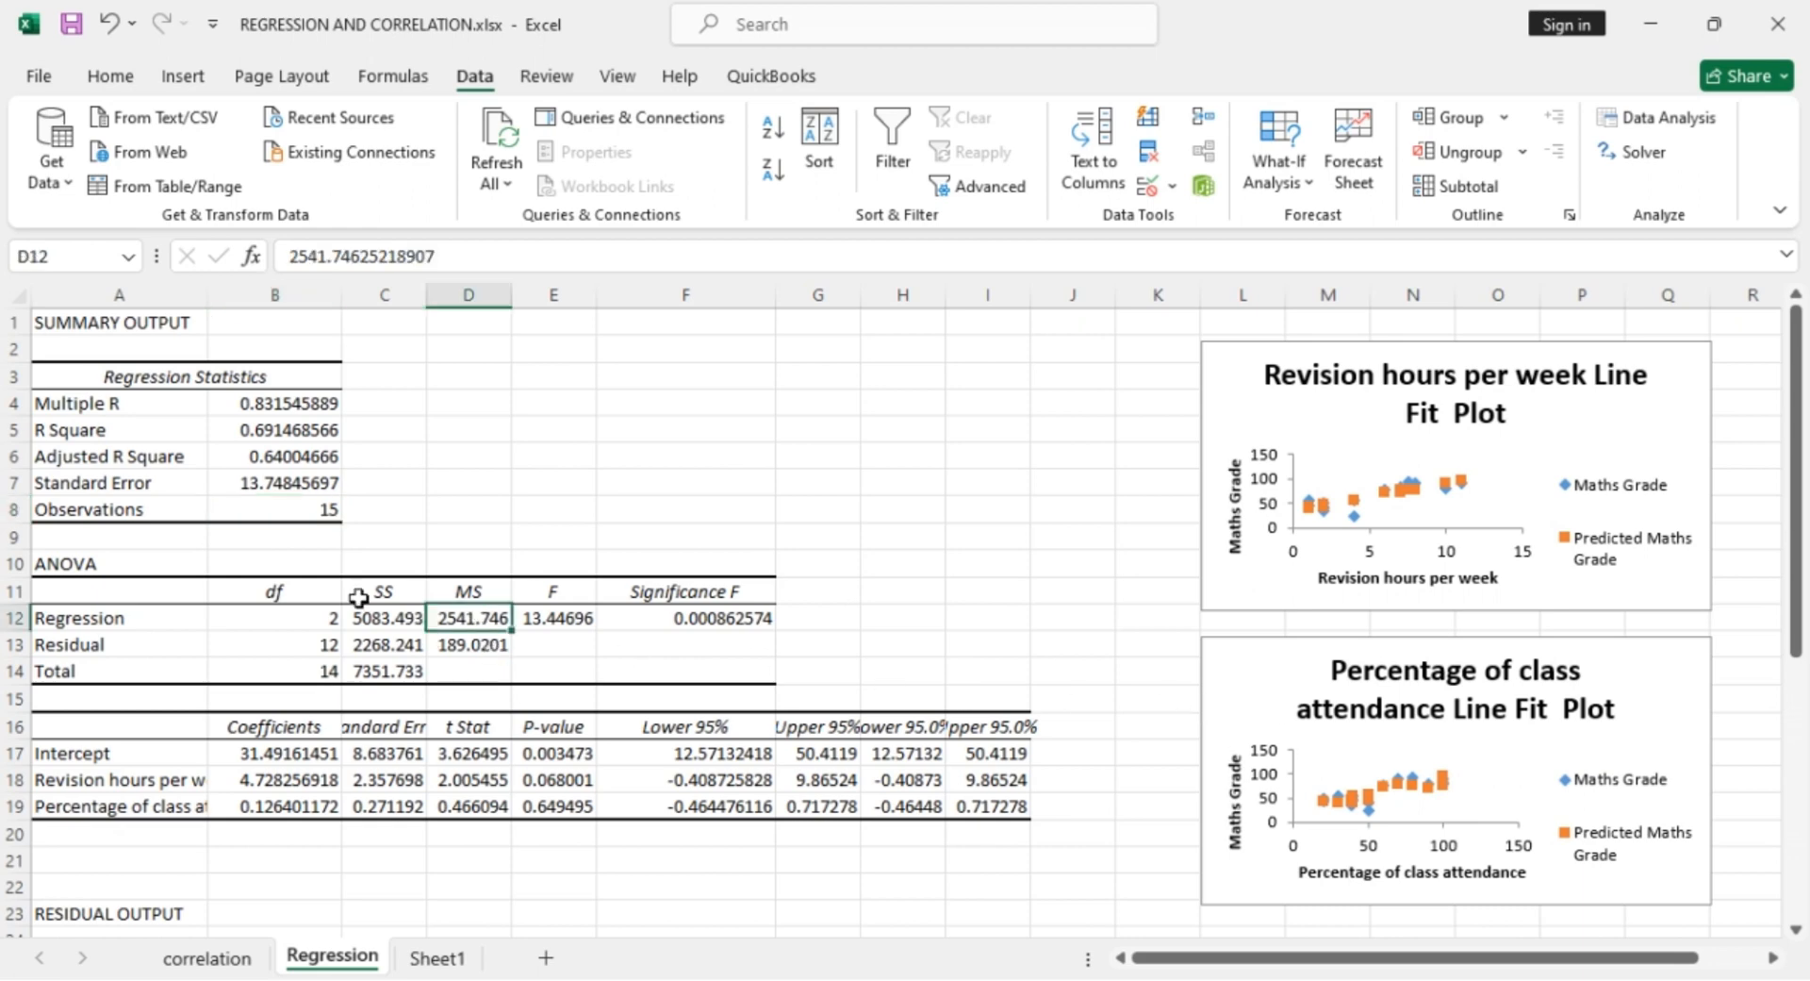
left_click(304, 592)
left_click(297, 616)
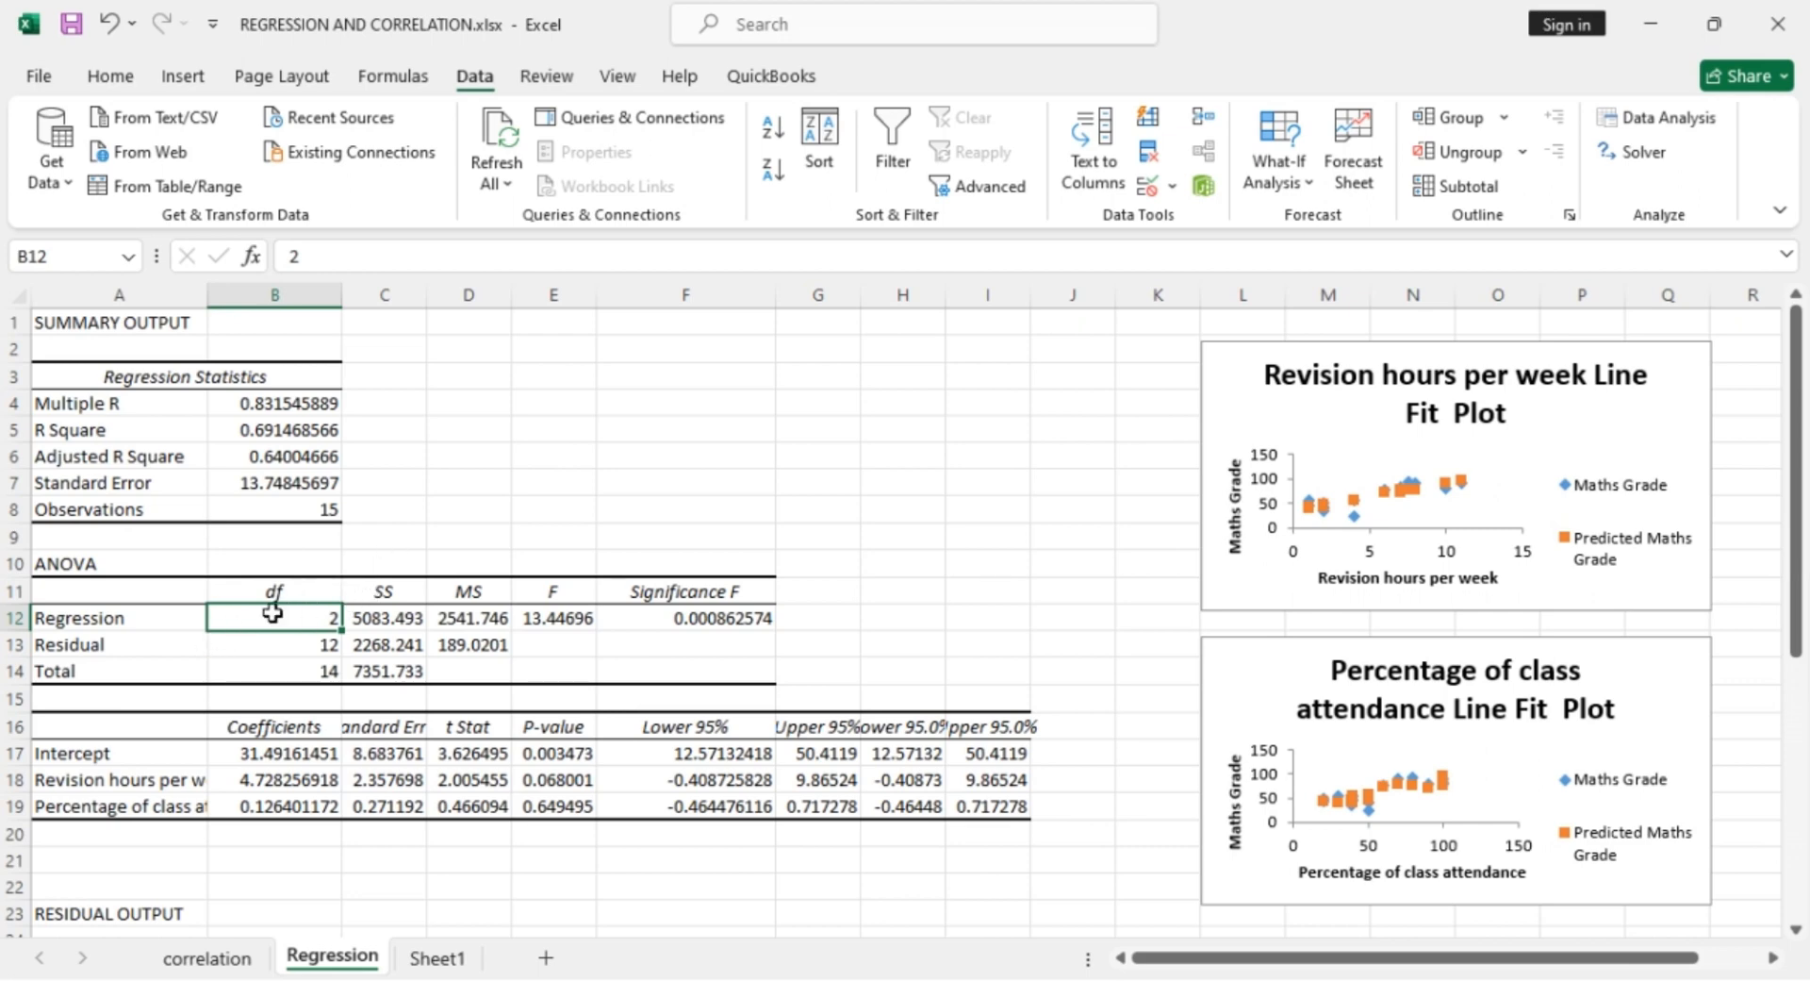
left_click(266, 668)
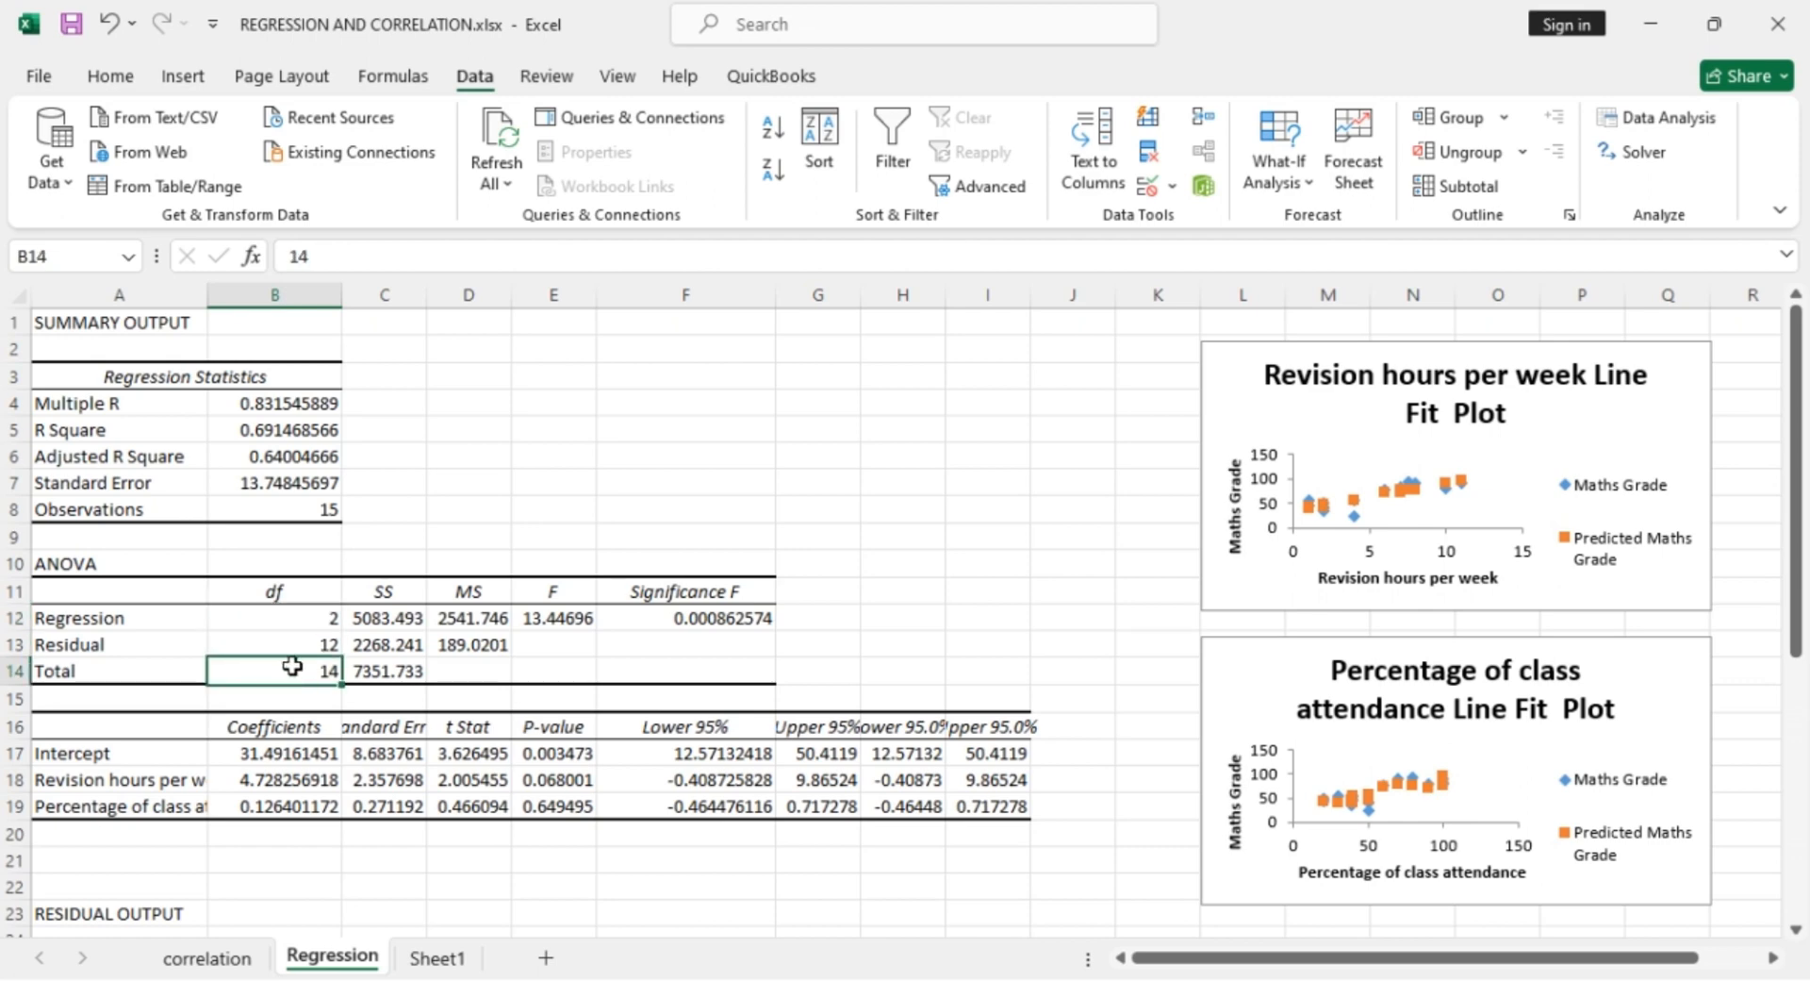
left_click(202, 649)
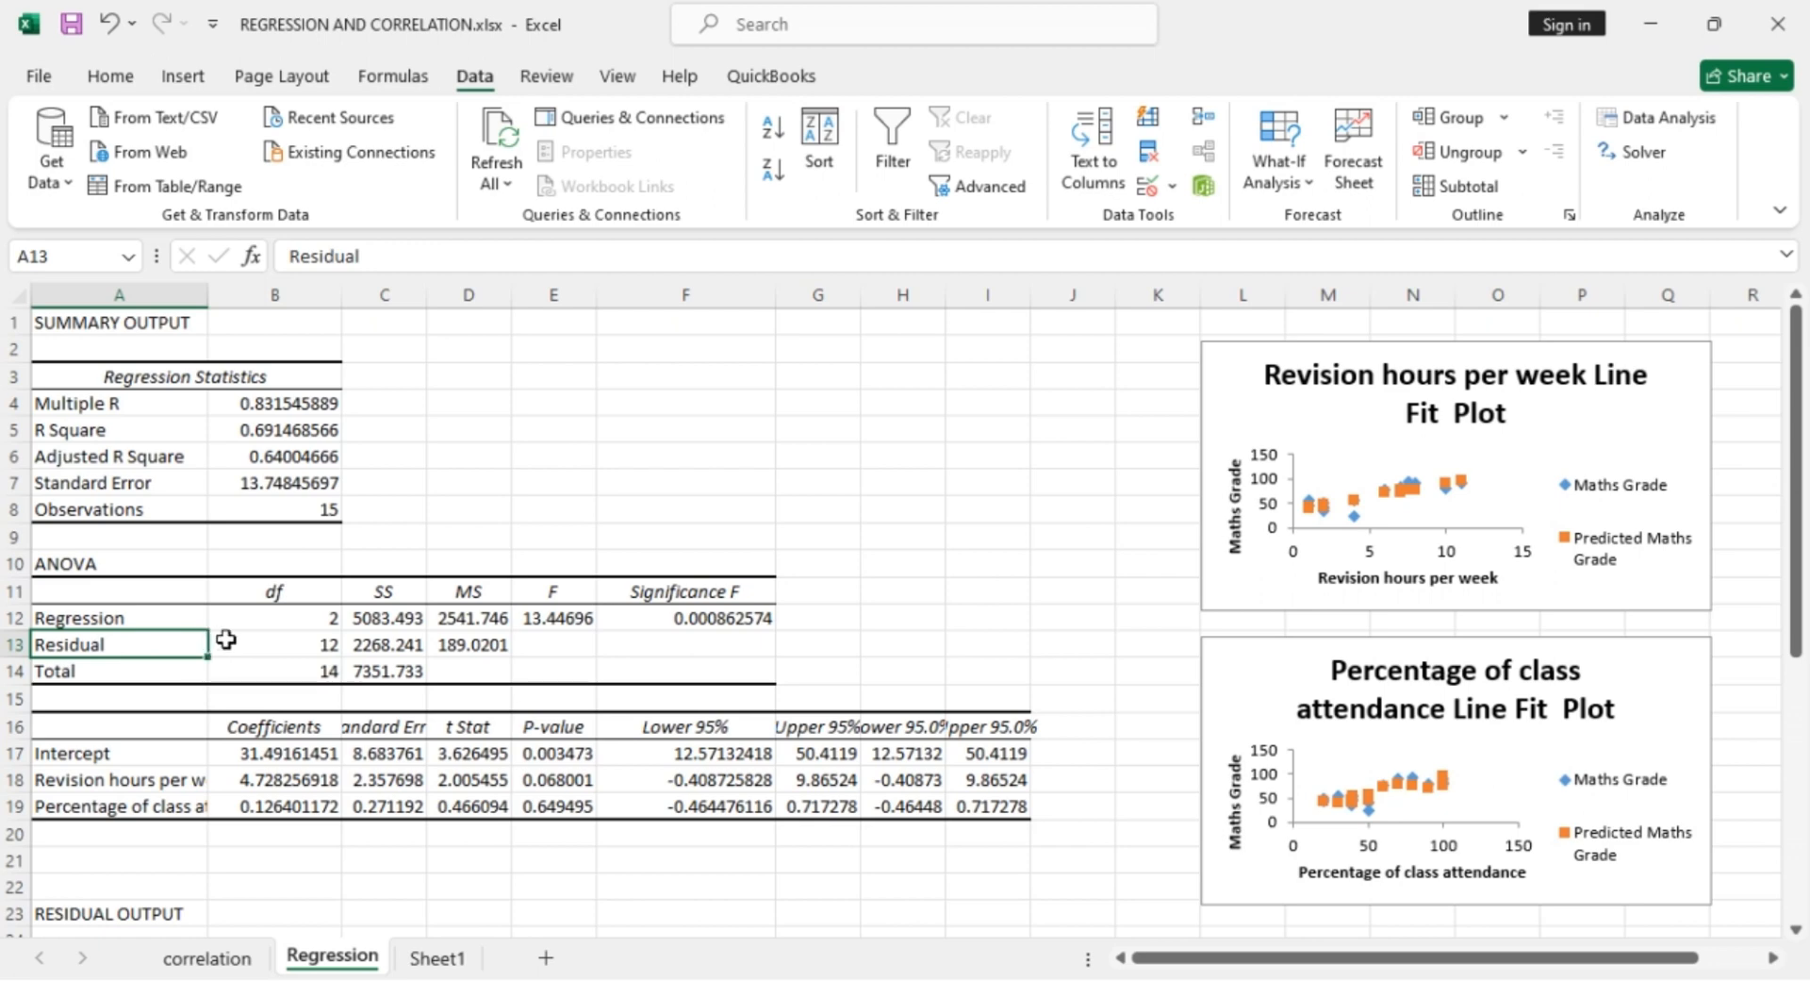
left_click(230, 644)
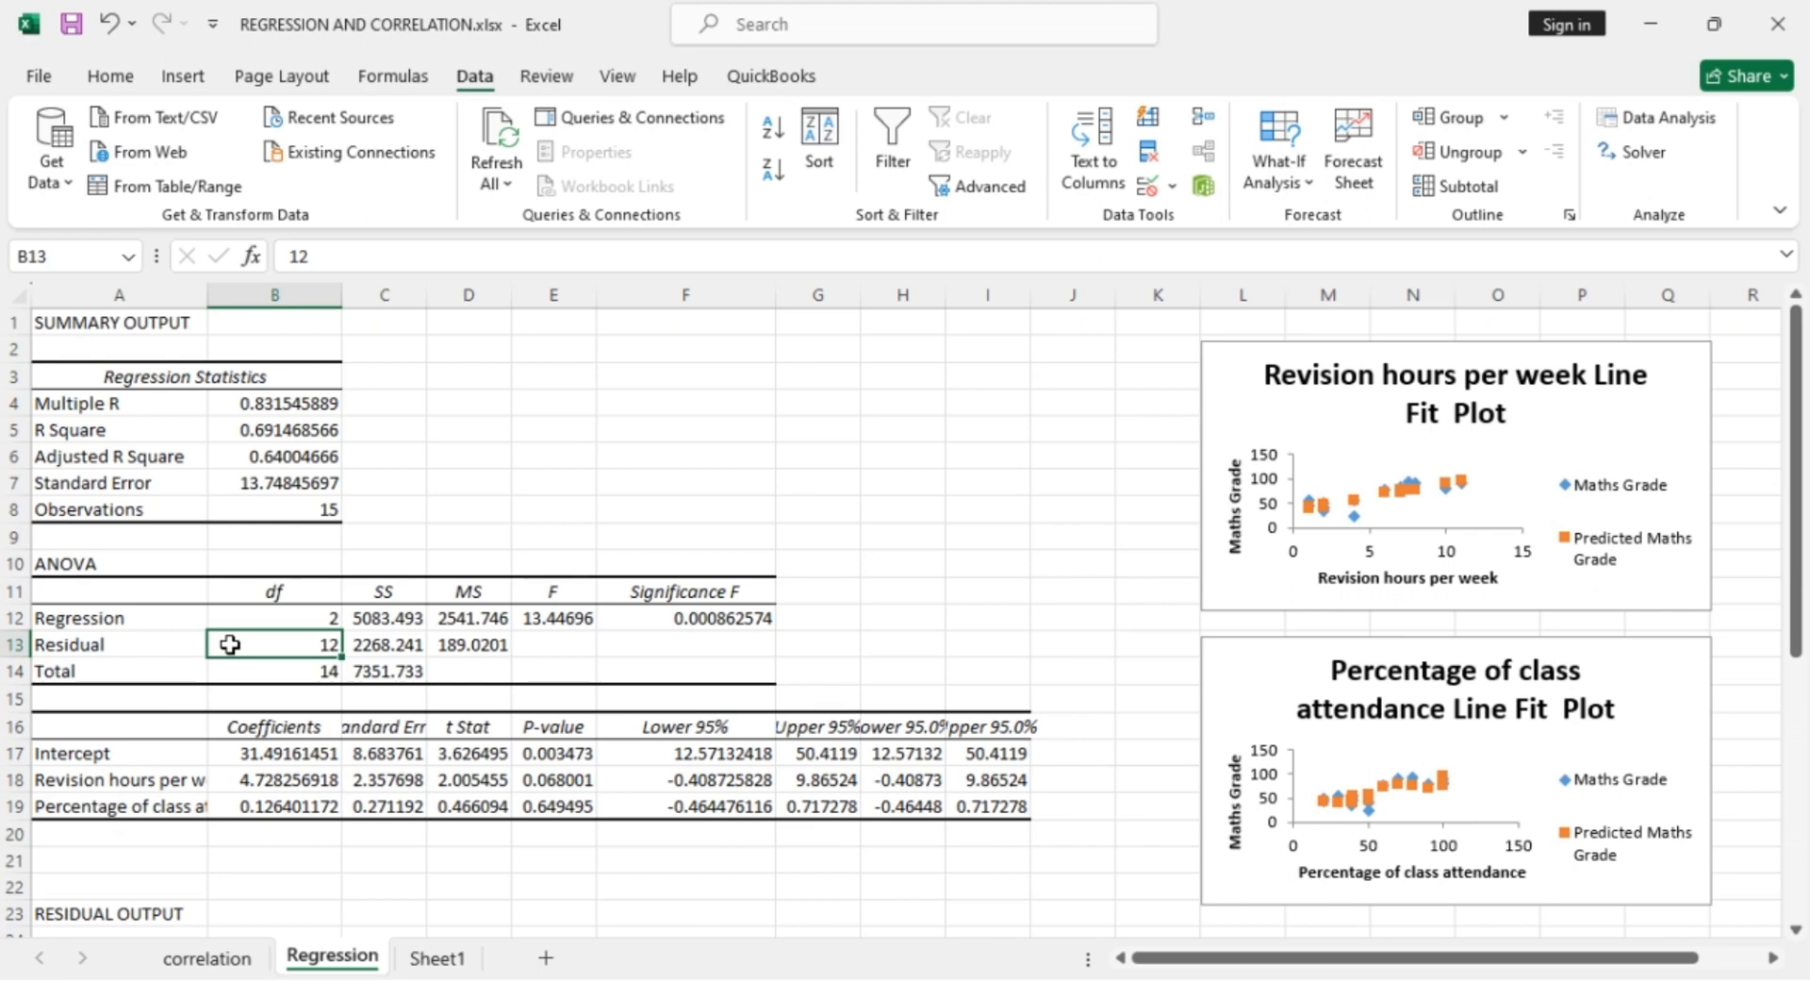
left_click(120, 646)
left_click(250, 663)
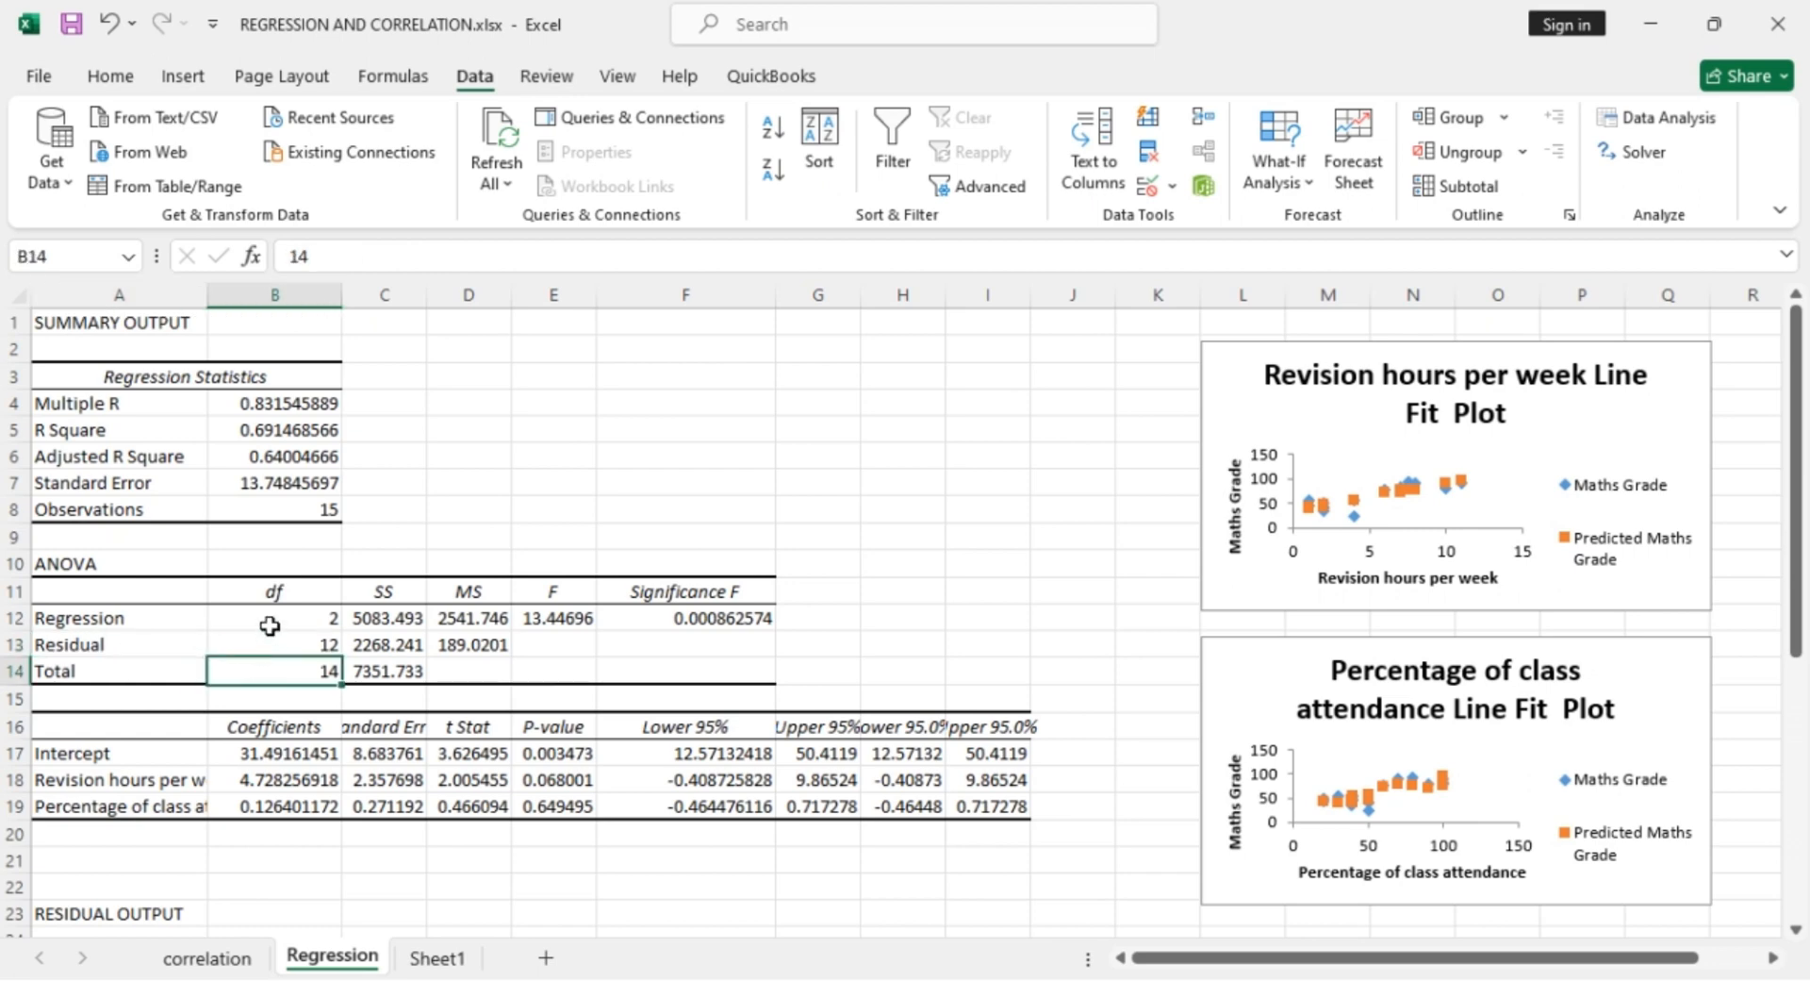
left_click(268, 617)
left_click(263, 644)
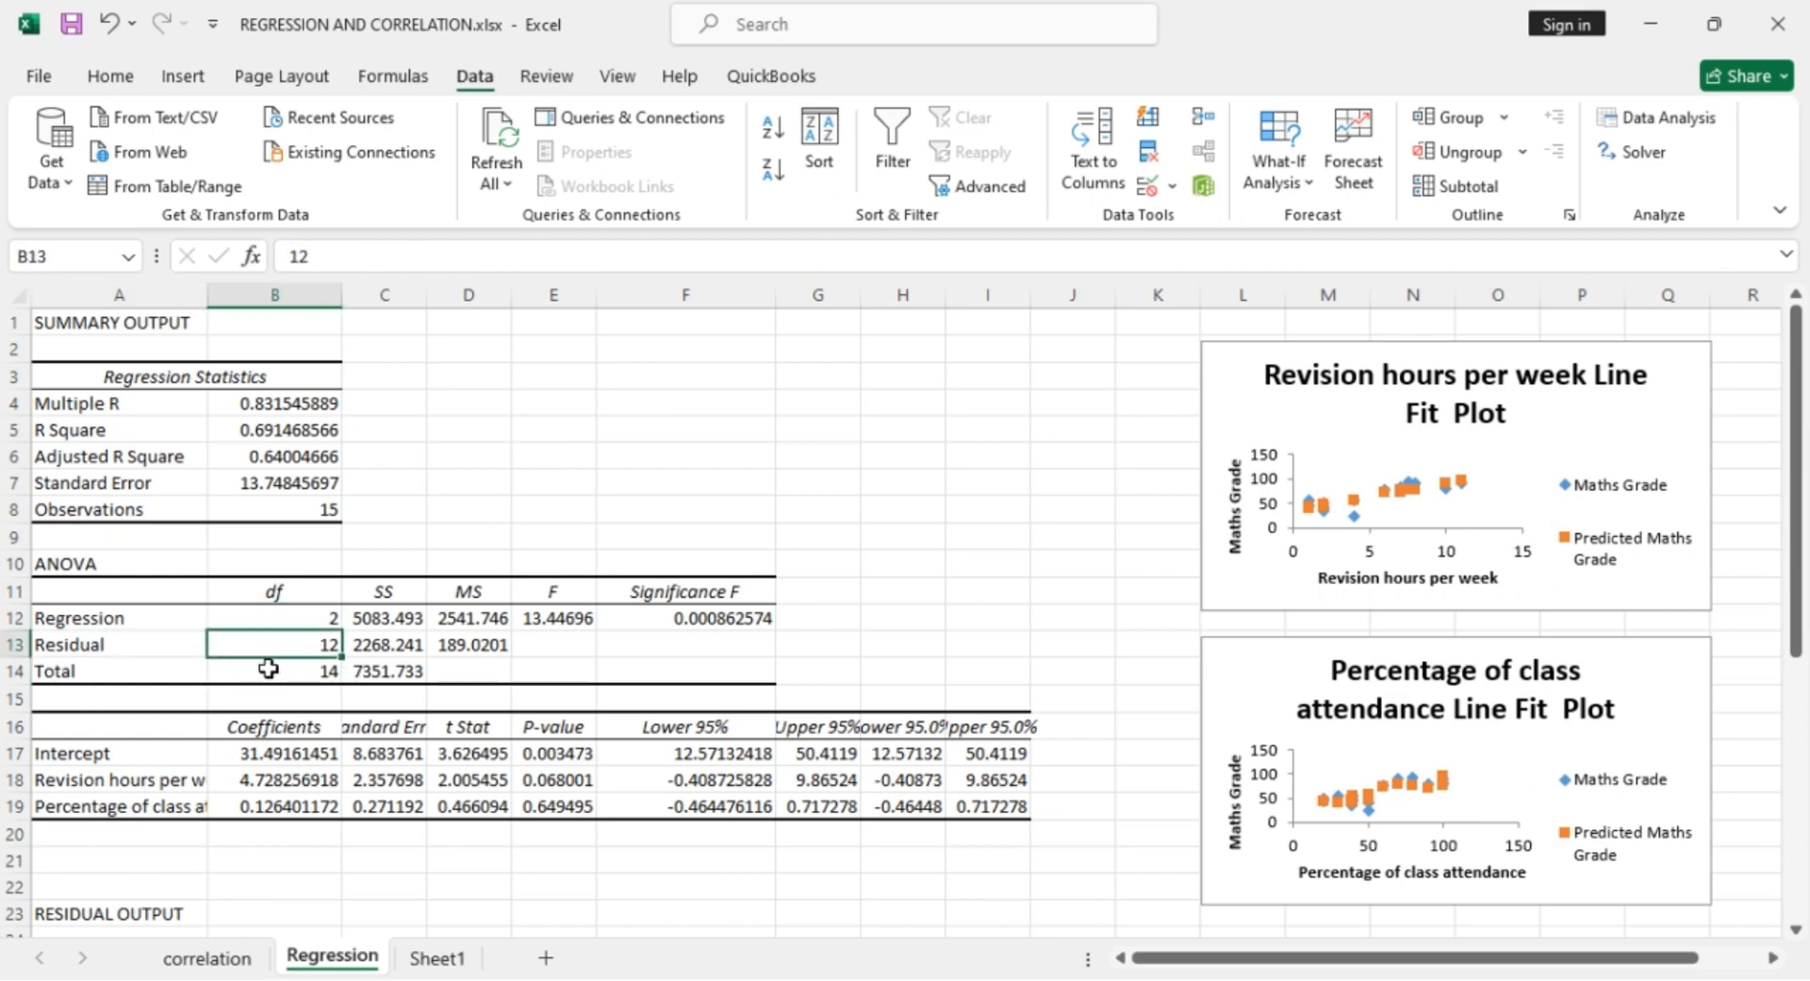
left_click(267, 669)
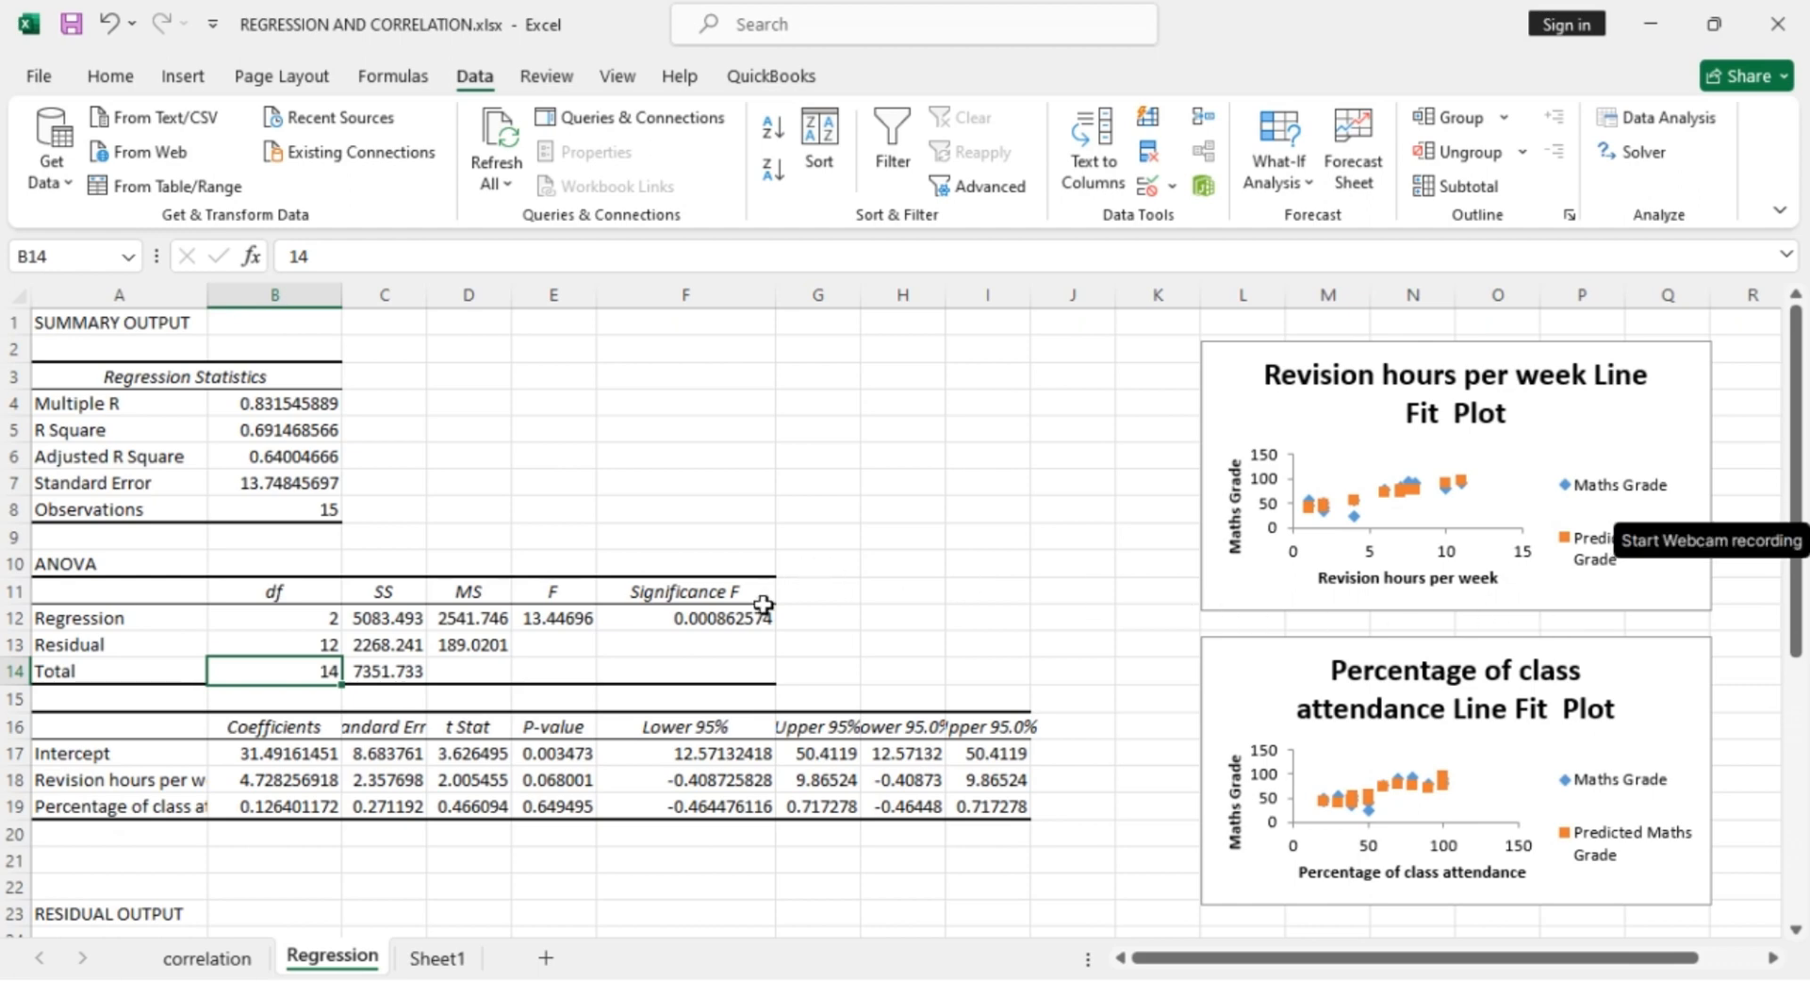
Step: Examine the F statistic, Significance F and residual mean square in the ANOVA table
left_click_drag(630, 560, 671, 634)
left_click(672, 633)
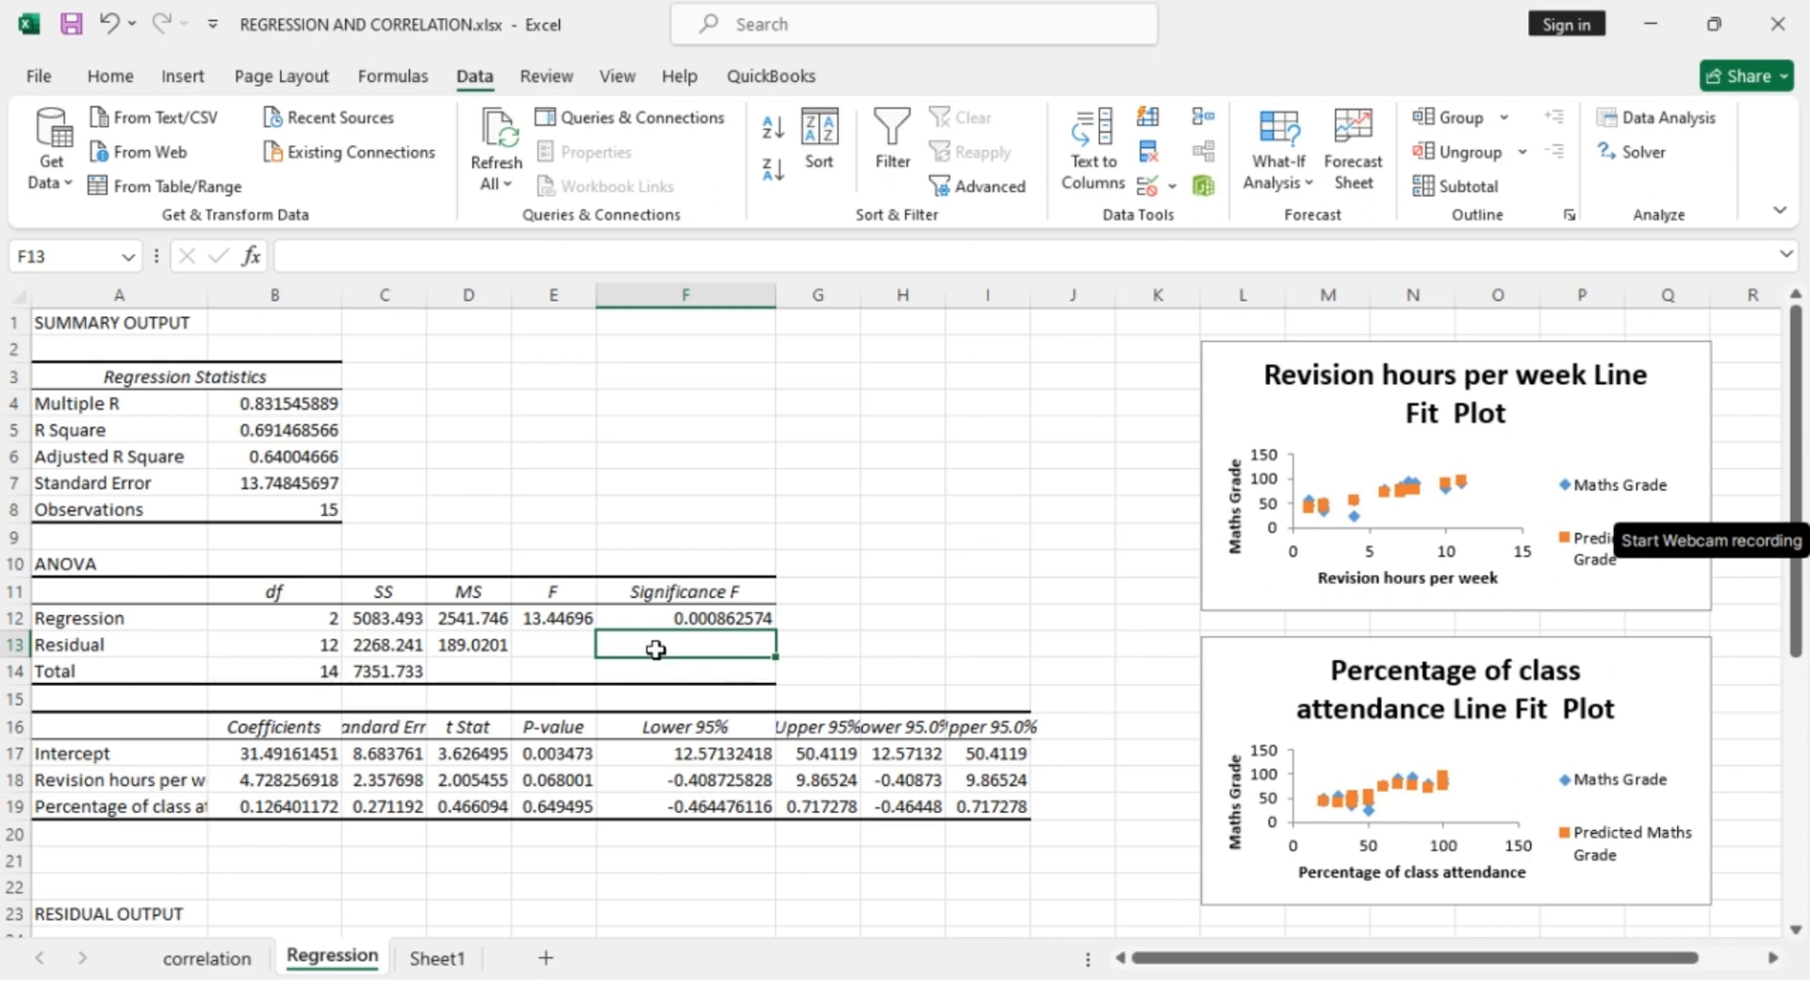
left_click_drag(554, 563, 557, 622)
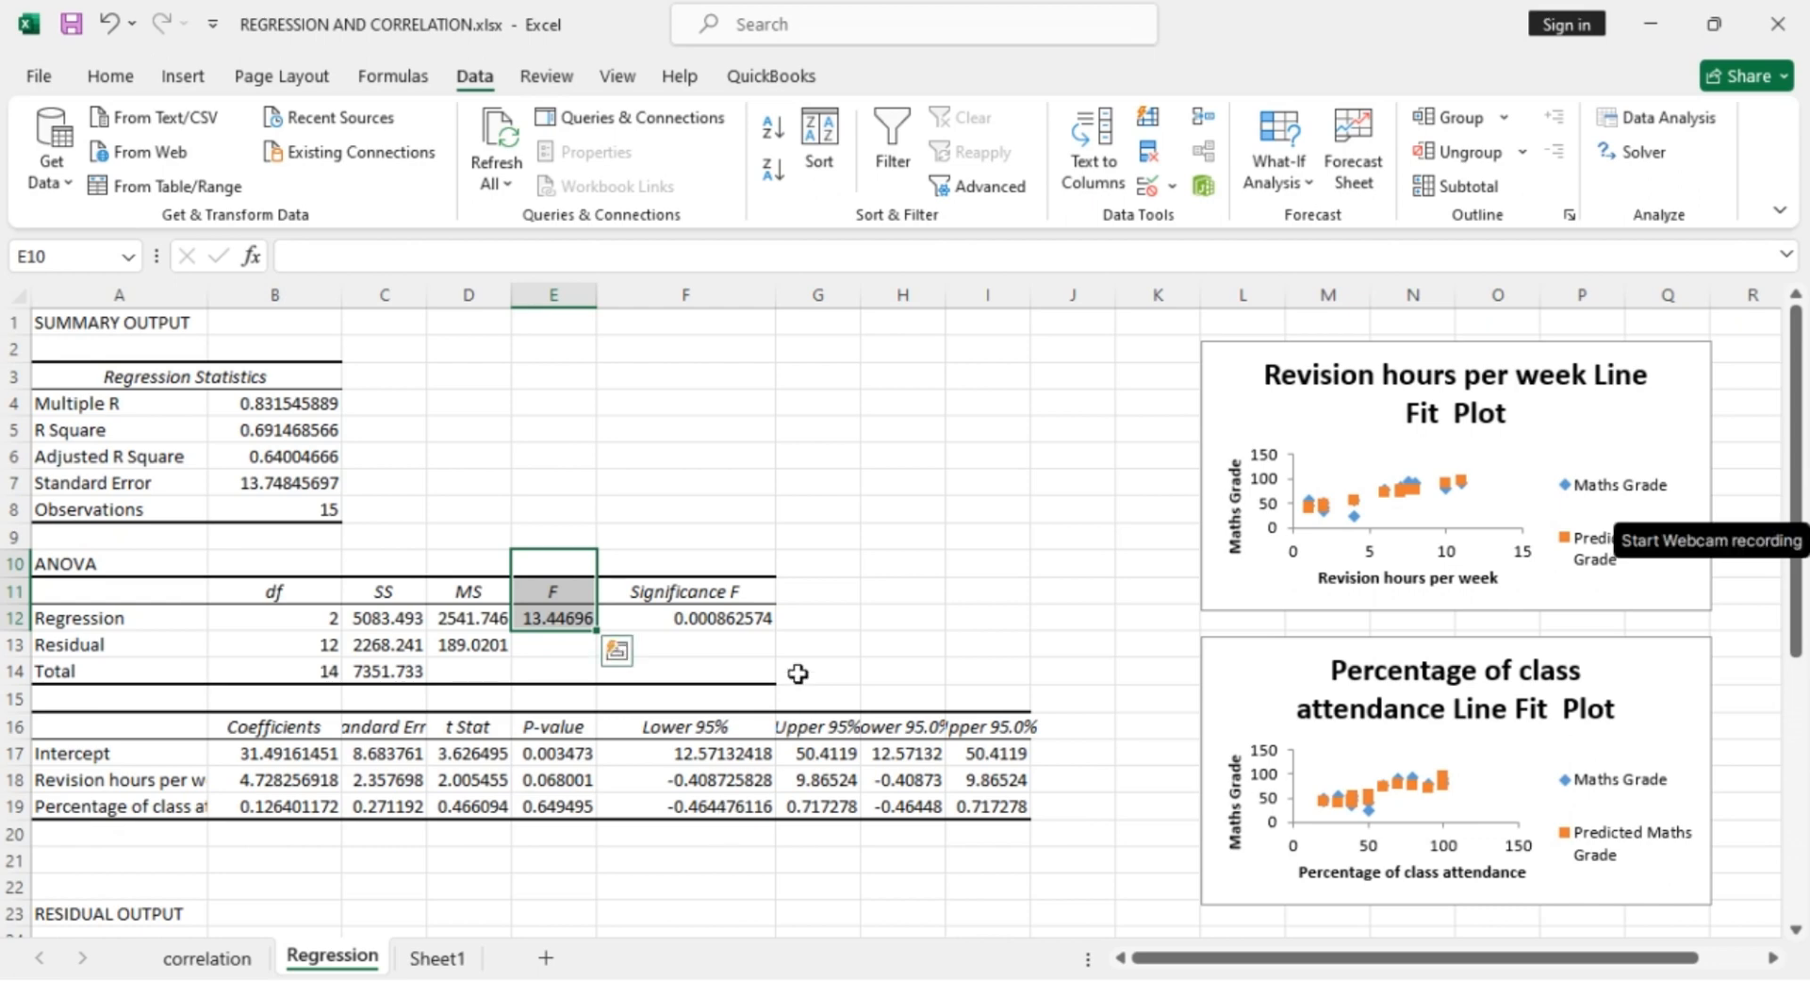
left_click(707, 622)
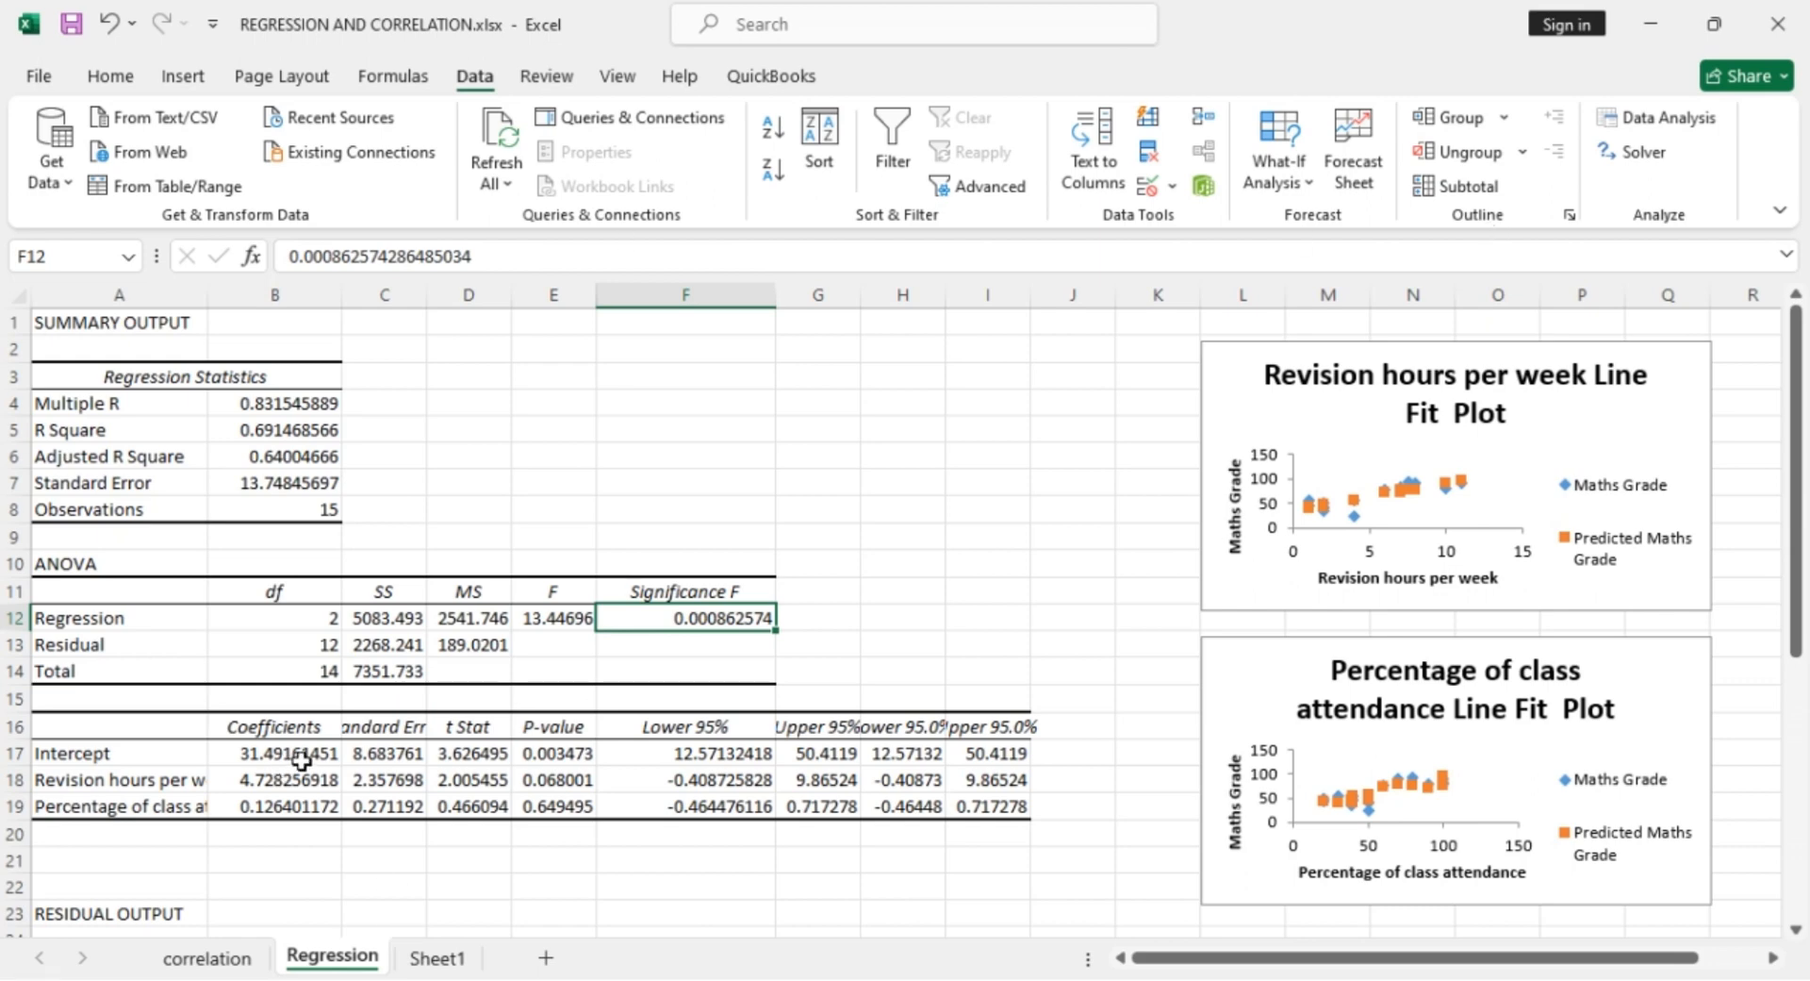
left_click(462, 652)
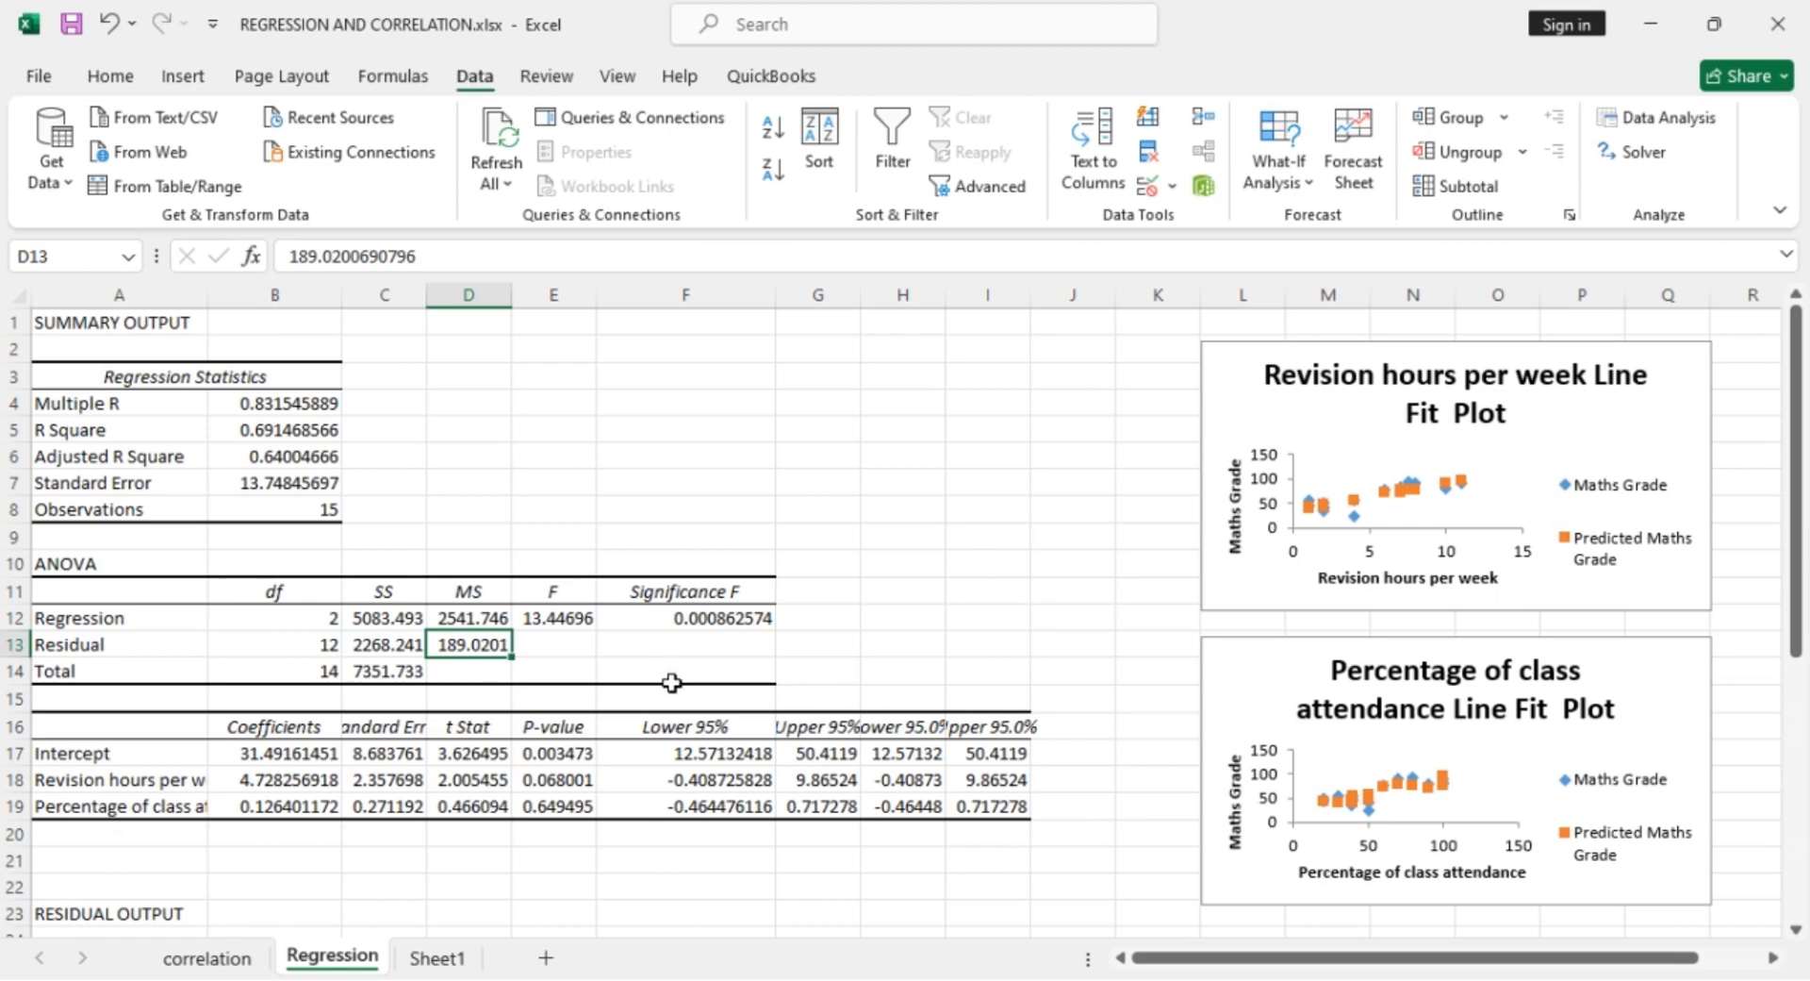
Step: Examine the coefficients table, comparing the coefficients of revision hours per week and percentage of class attendance
left_click_drag(53, 724, 973, 850)
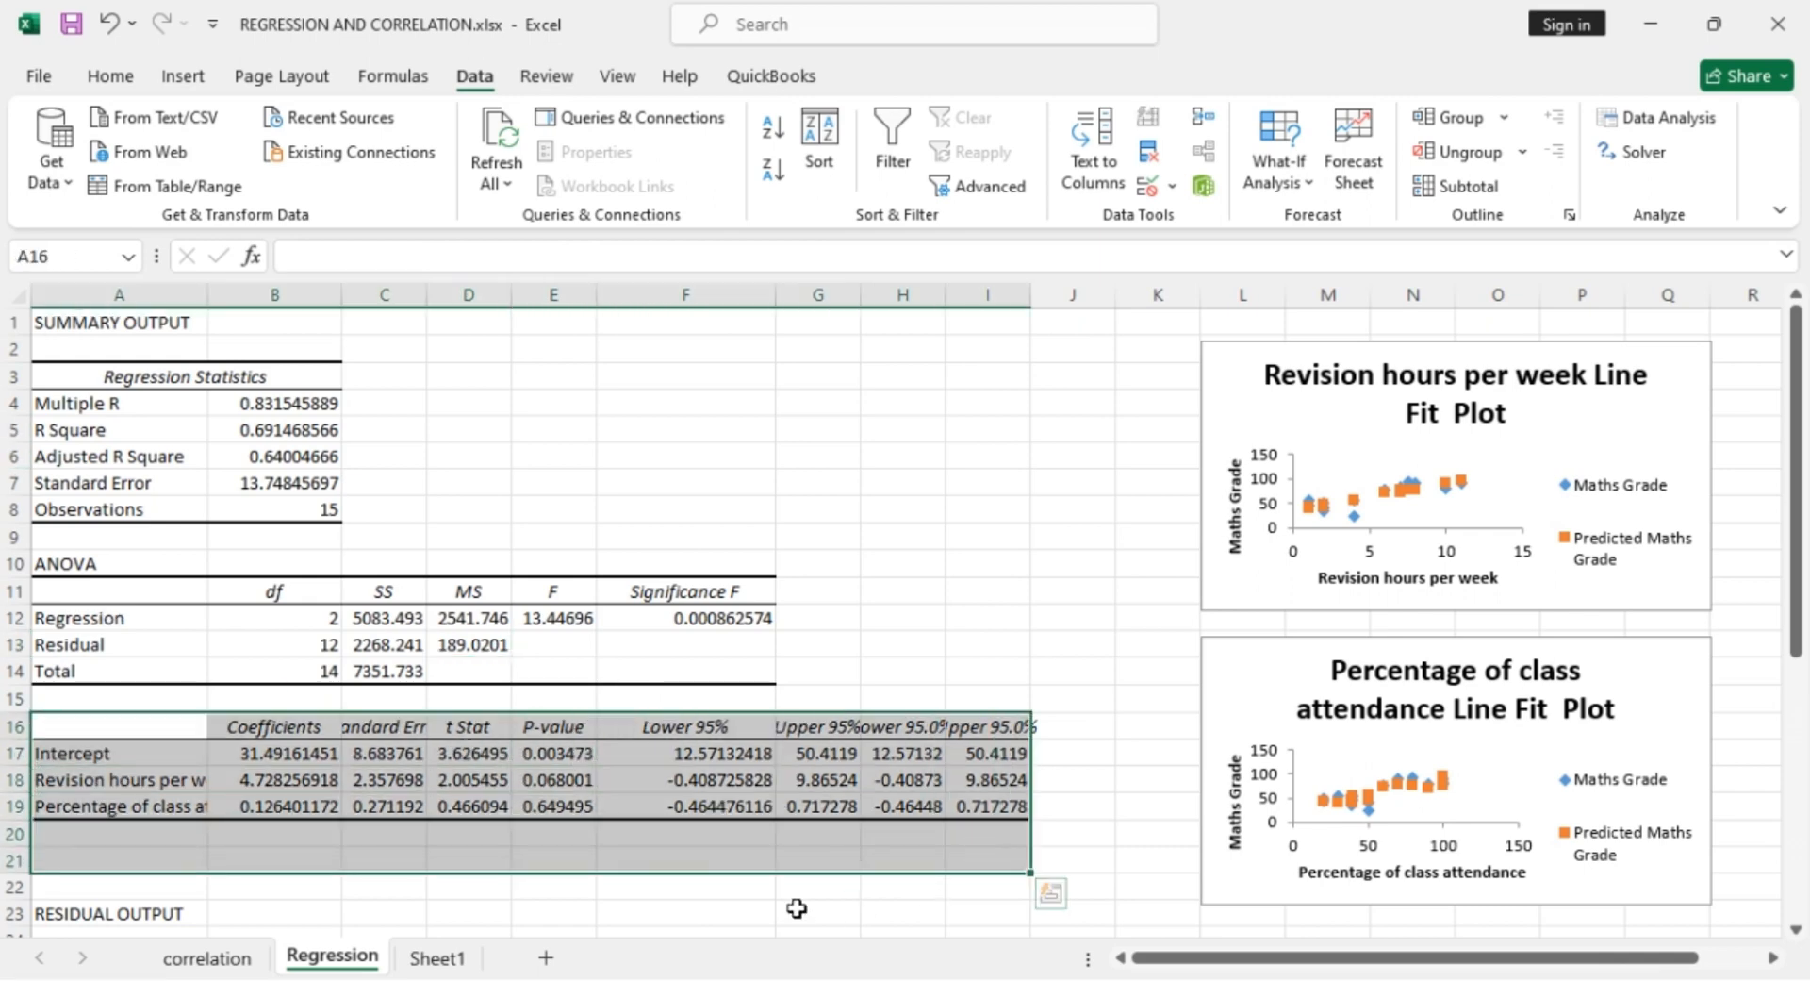
left_click(795, 887)
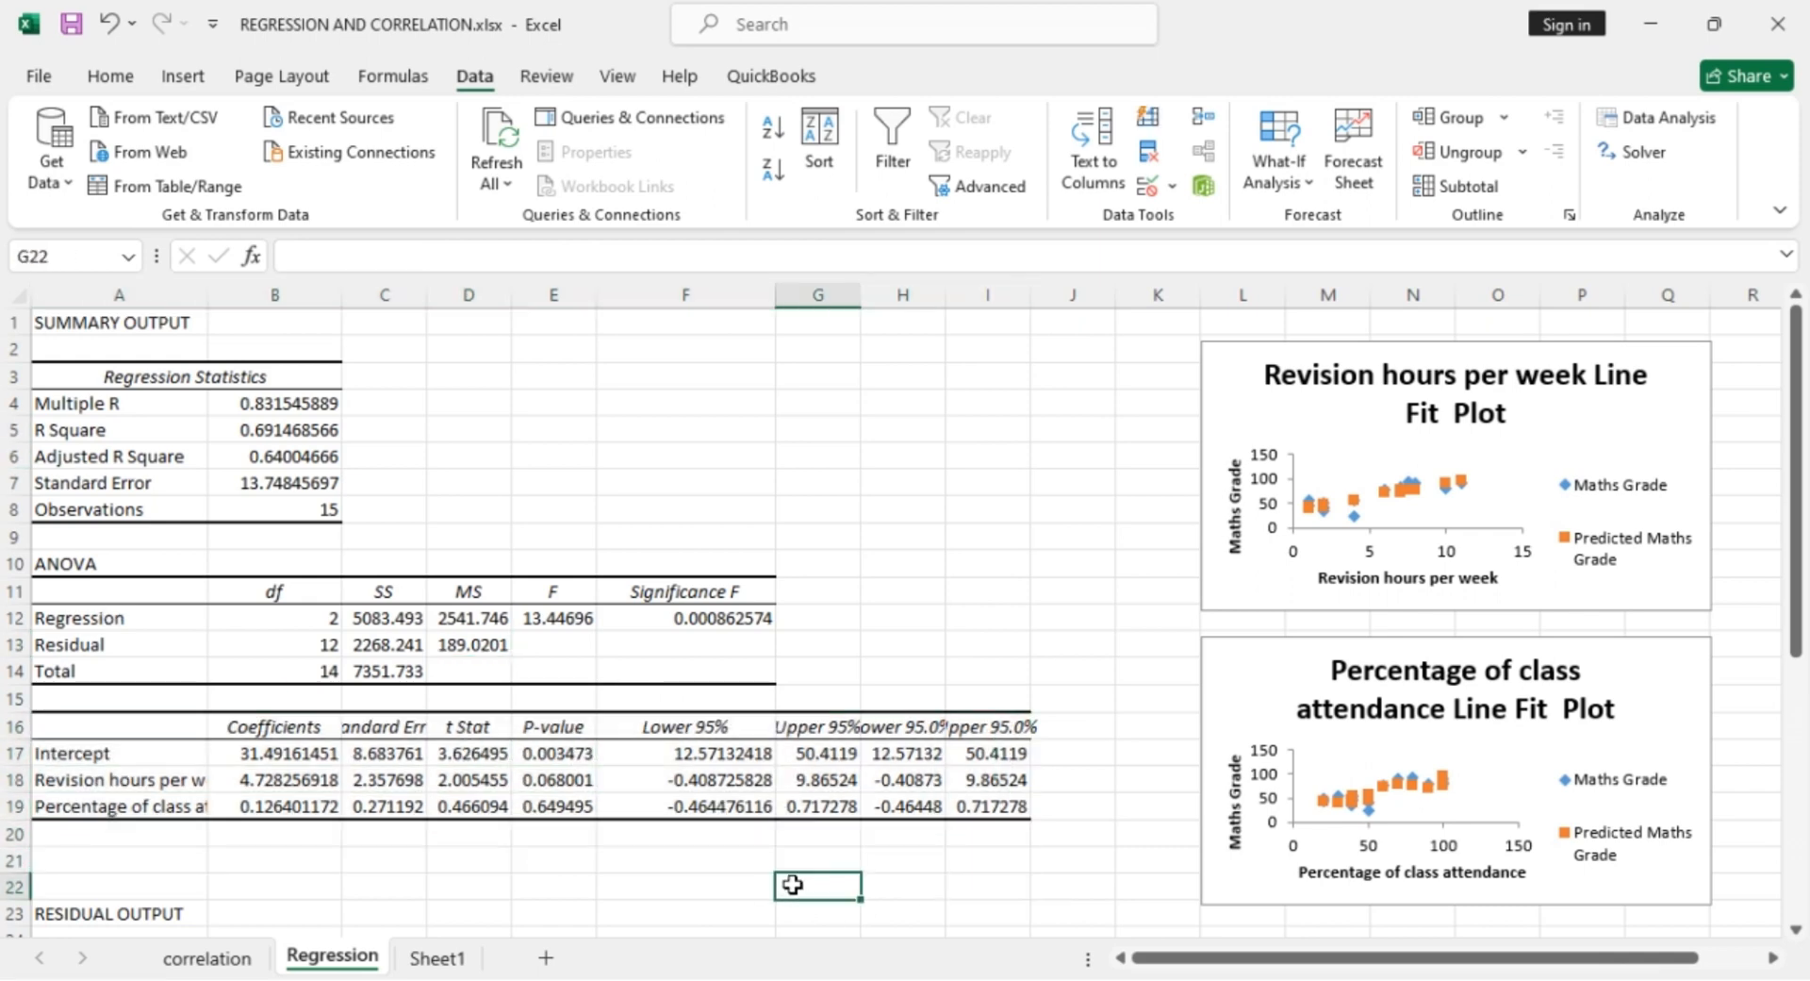
left_click(79, 779)
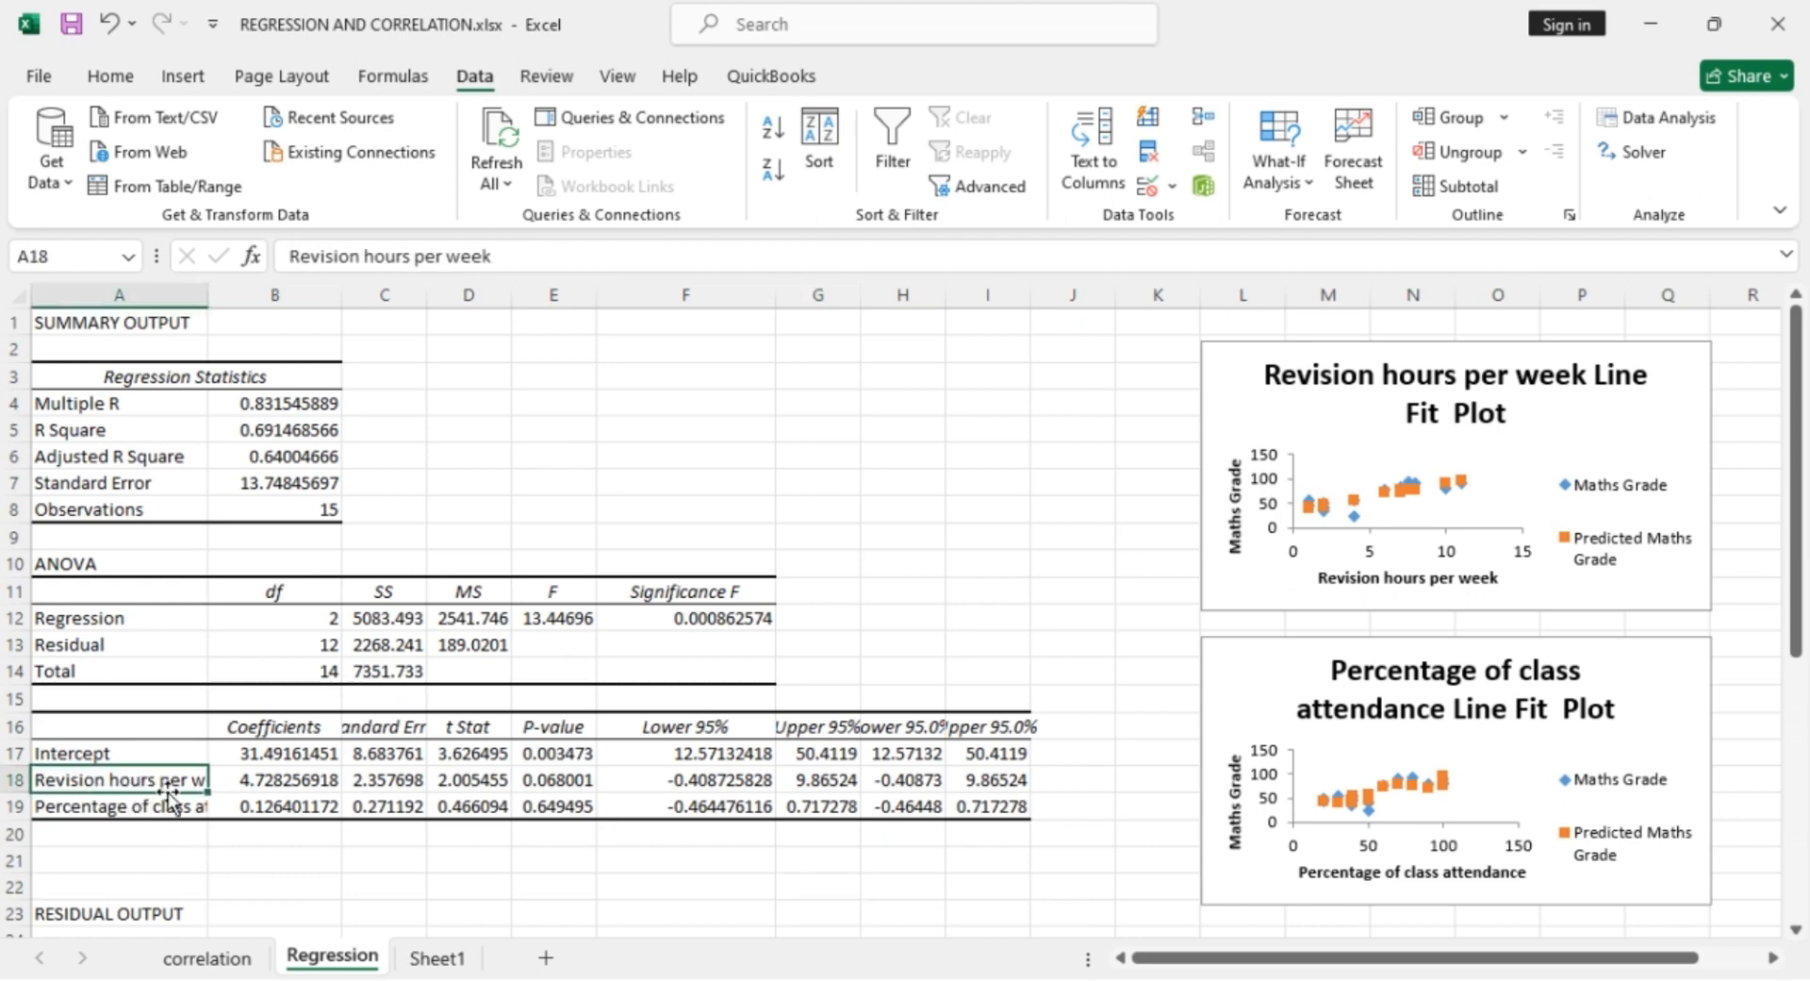
left_click(264, 782)
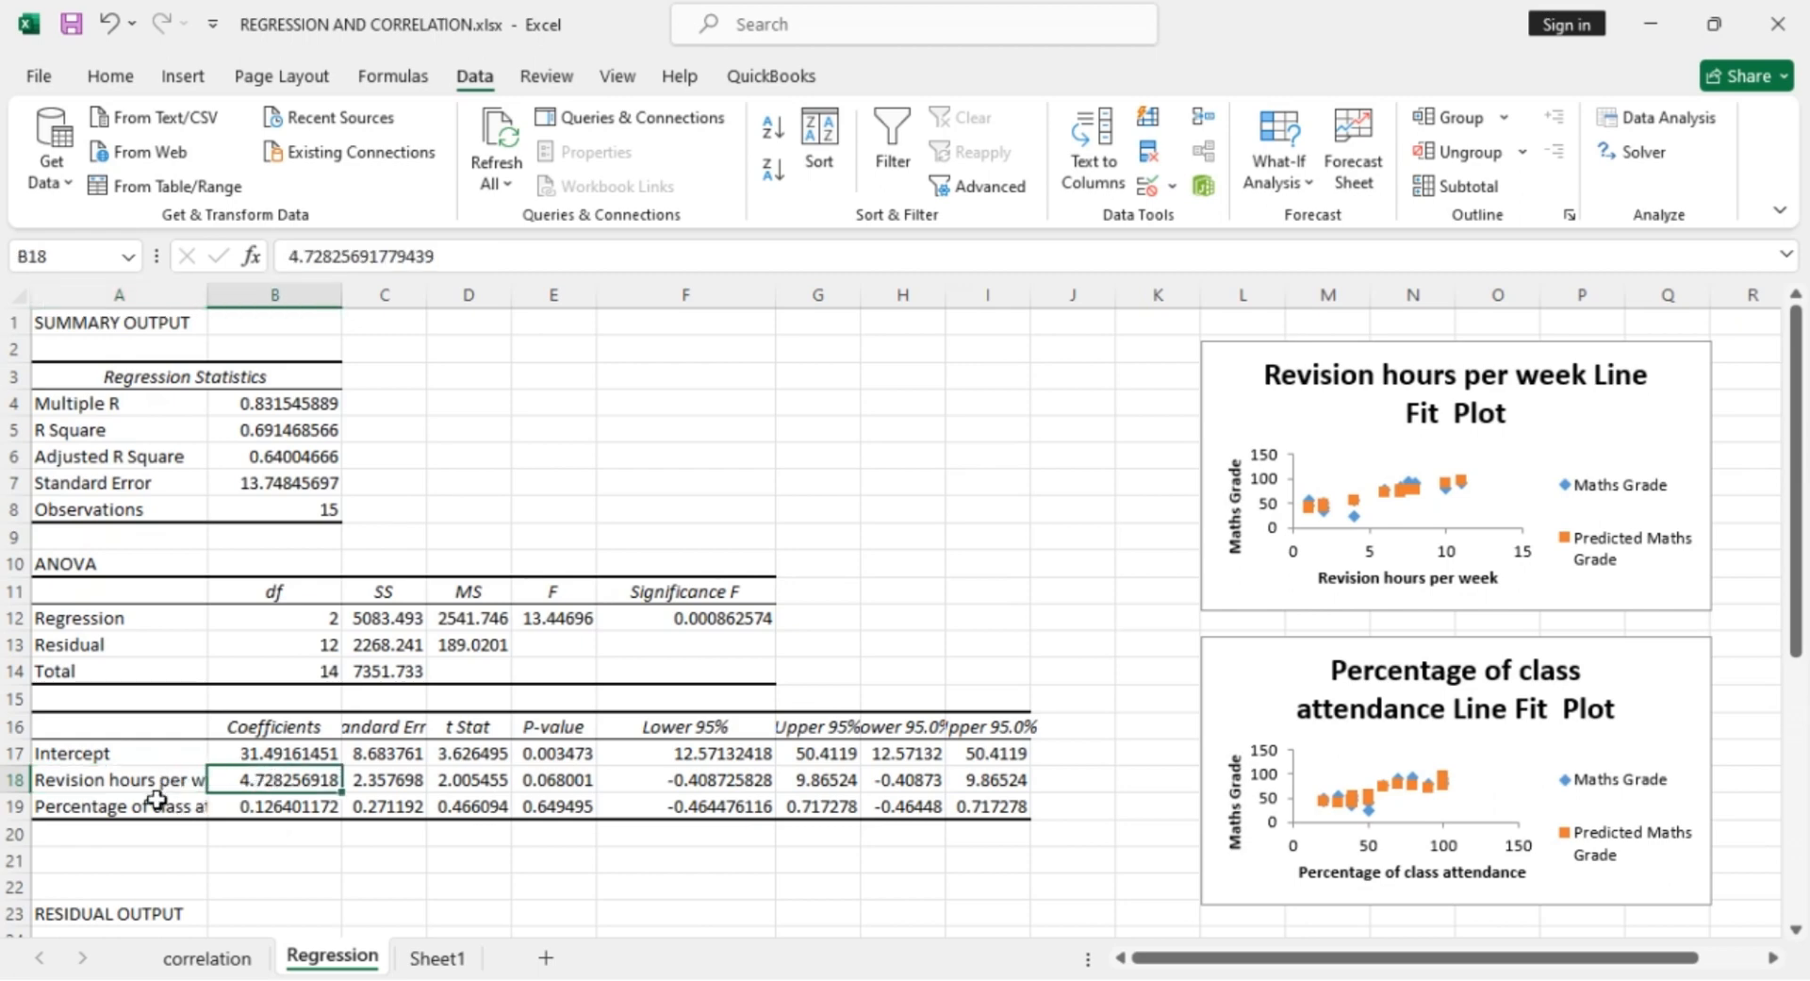
left_click(174, 823)
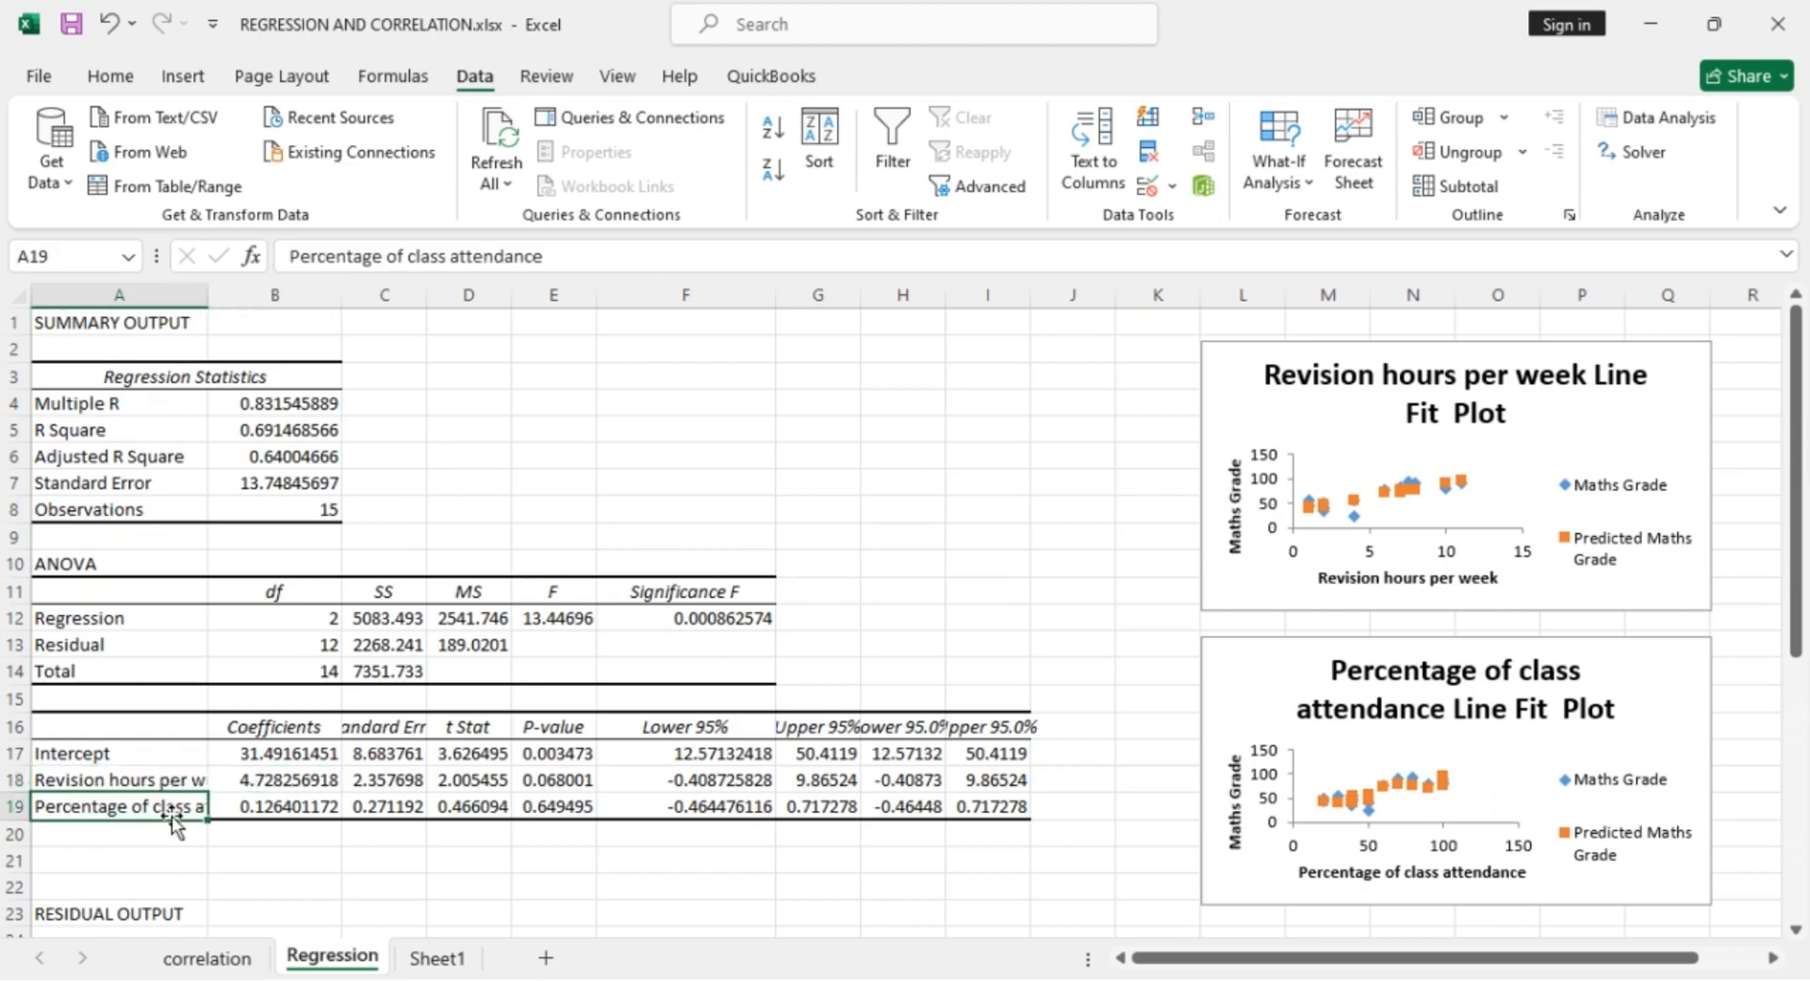
left_click(267, 808)
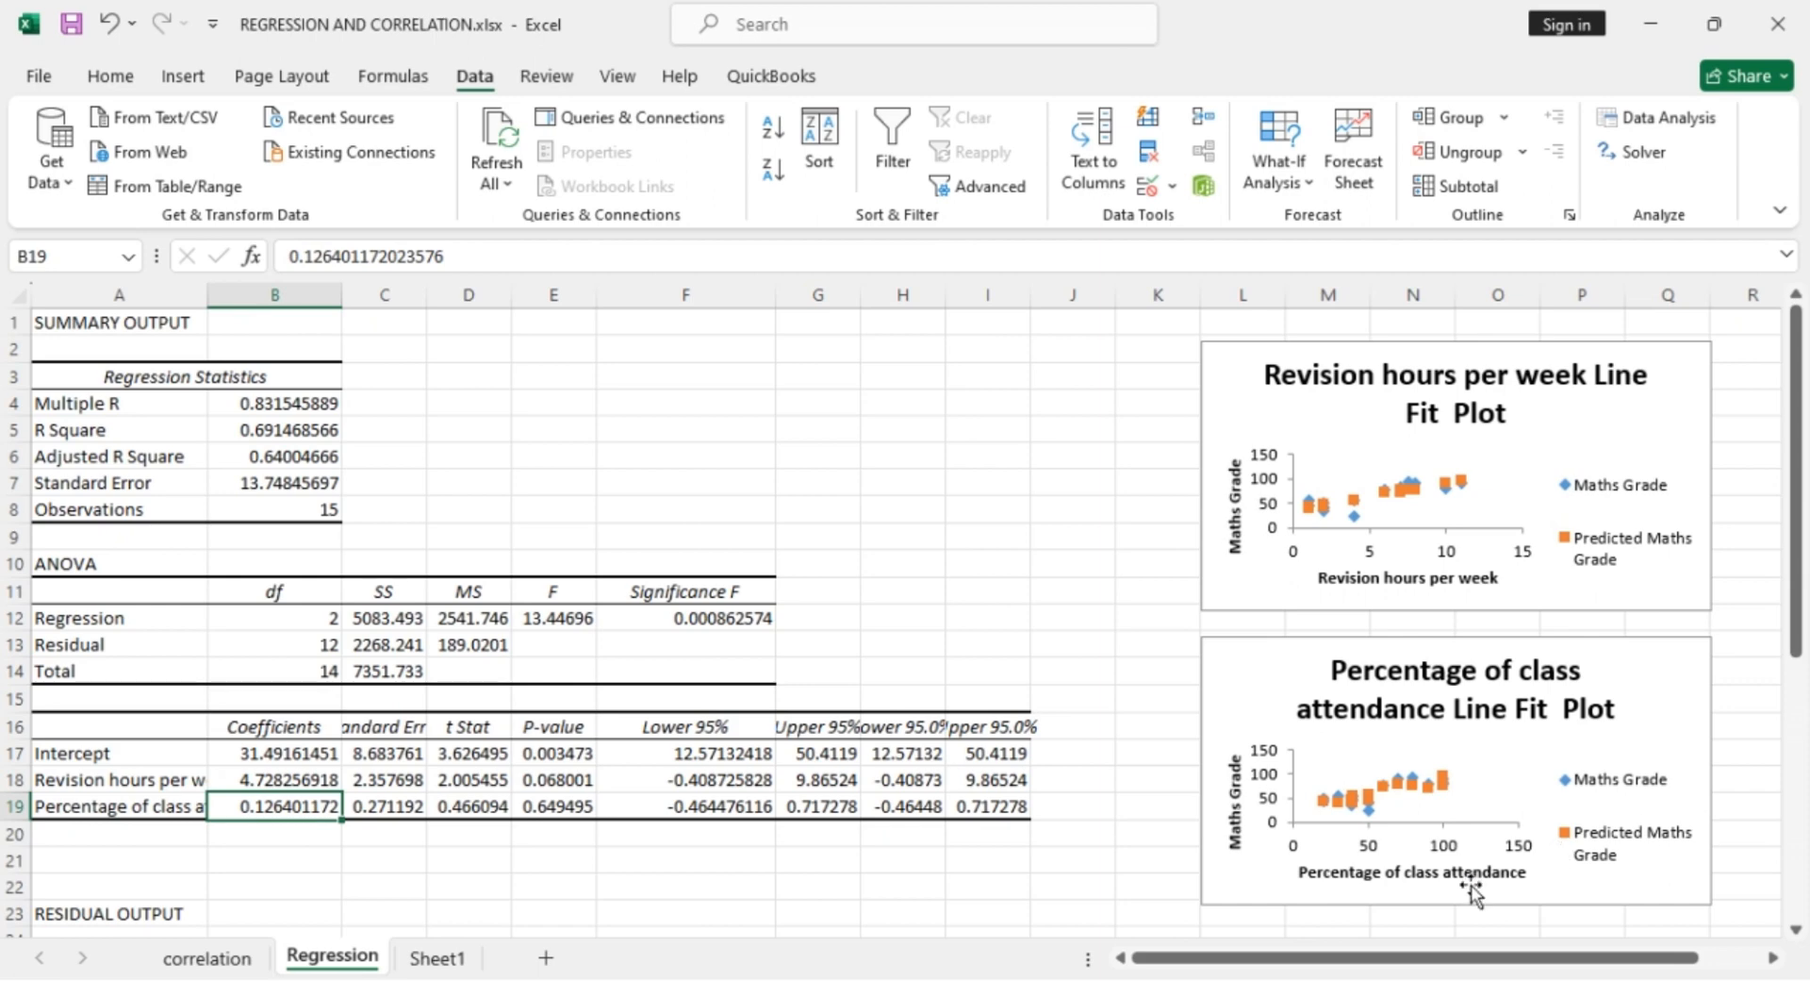
left_click(227, 779)
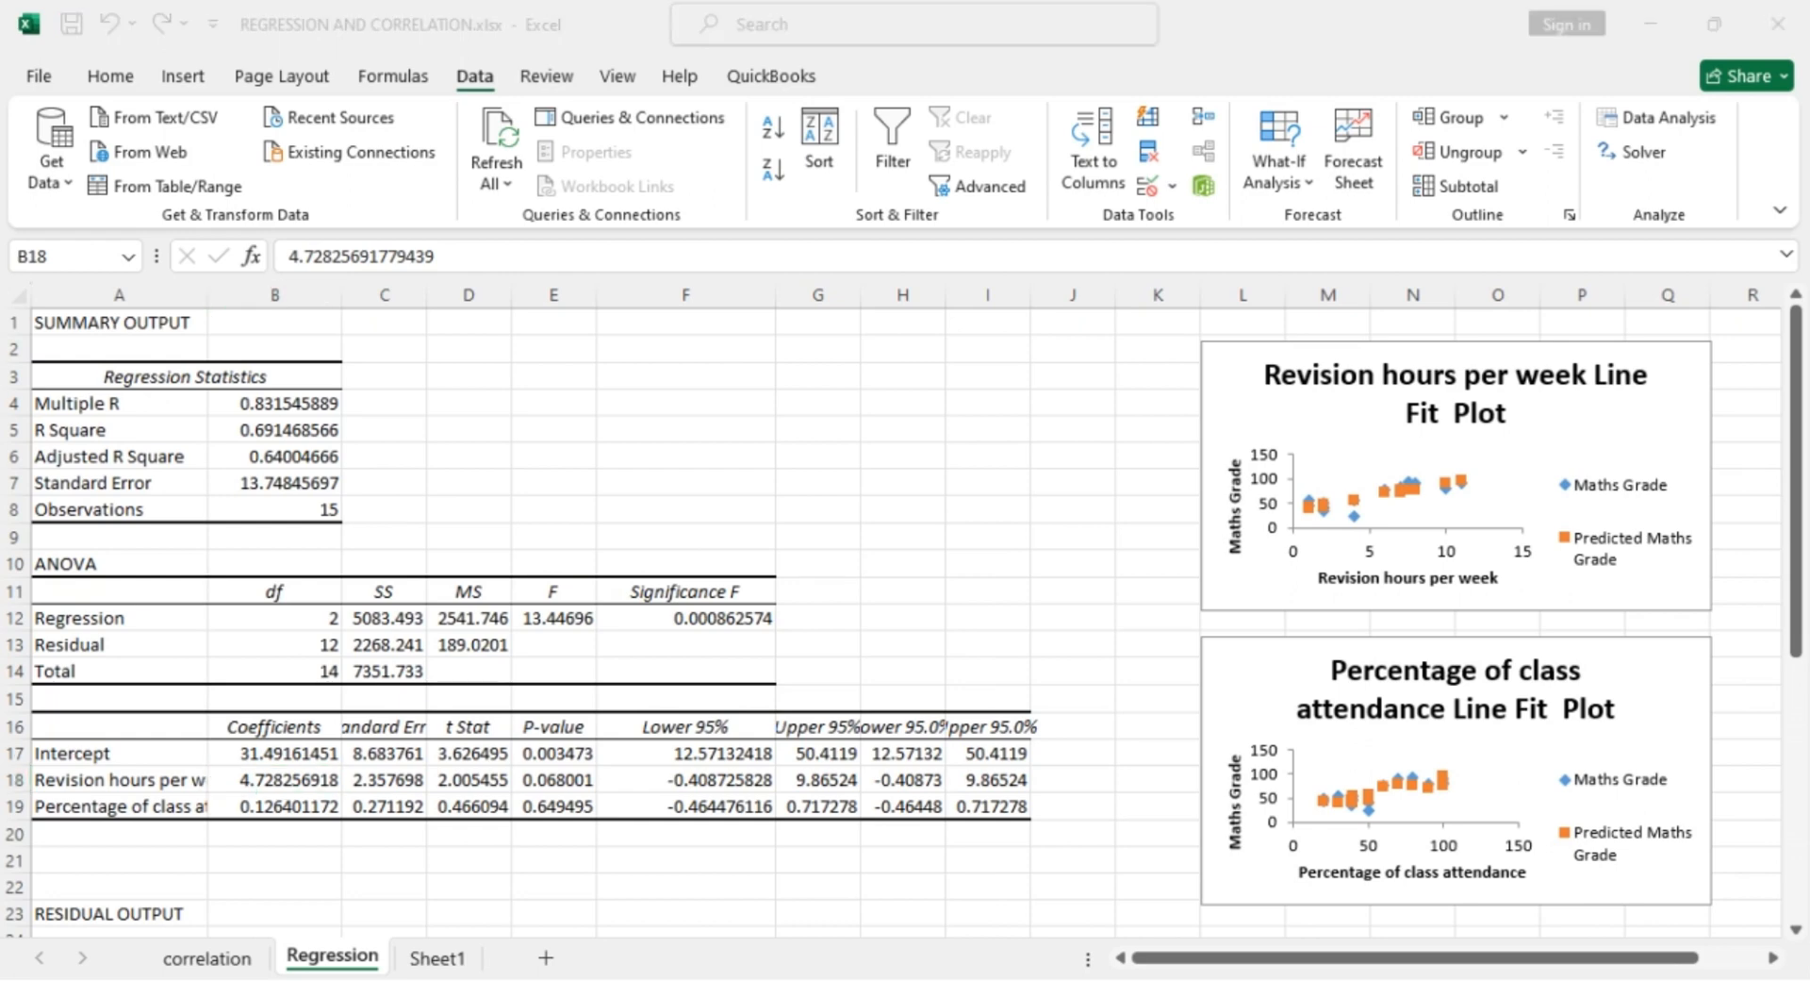
left_click(261, 803)
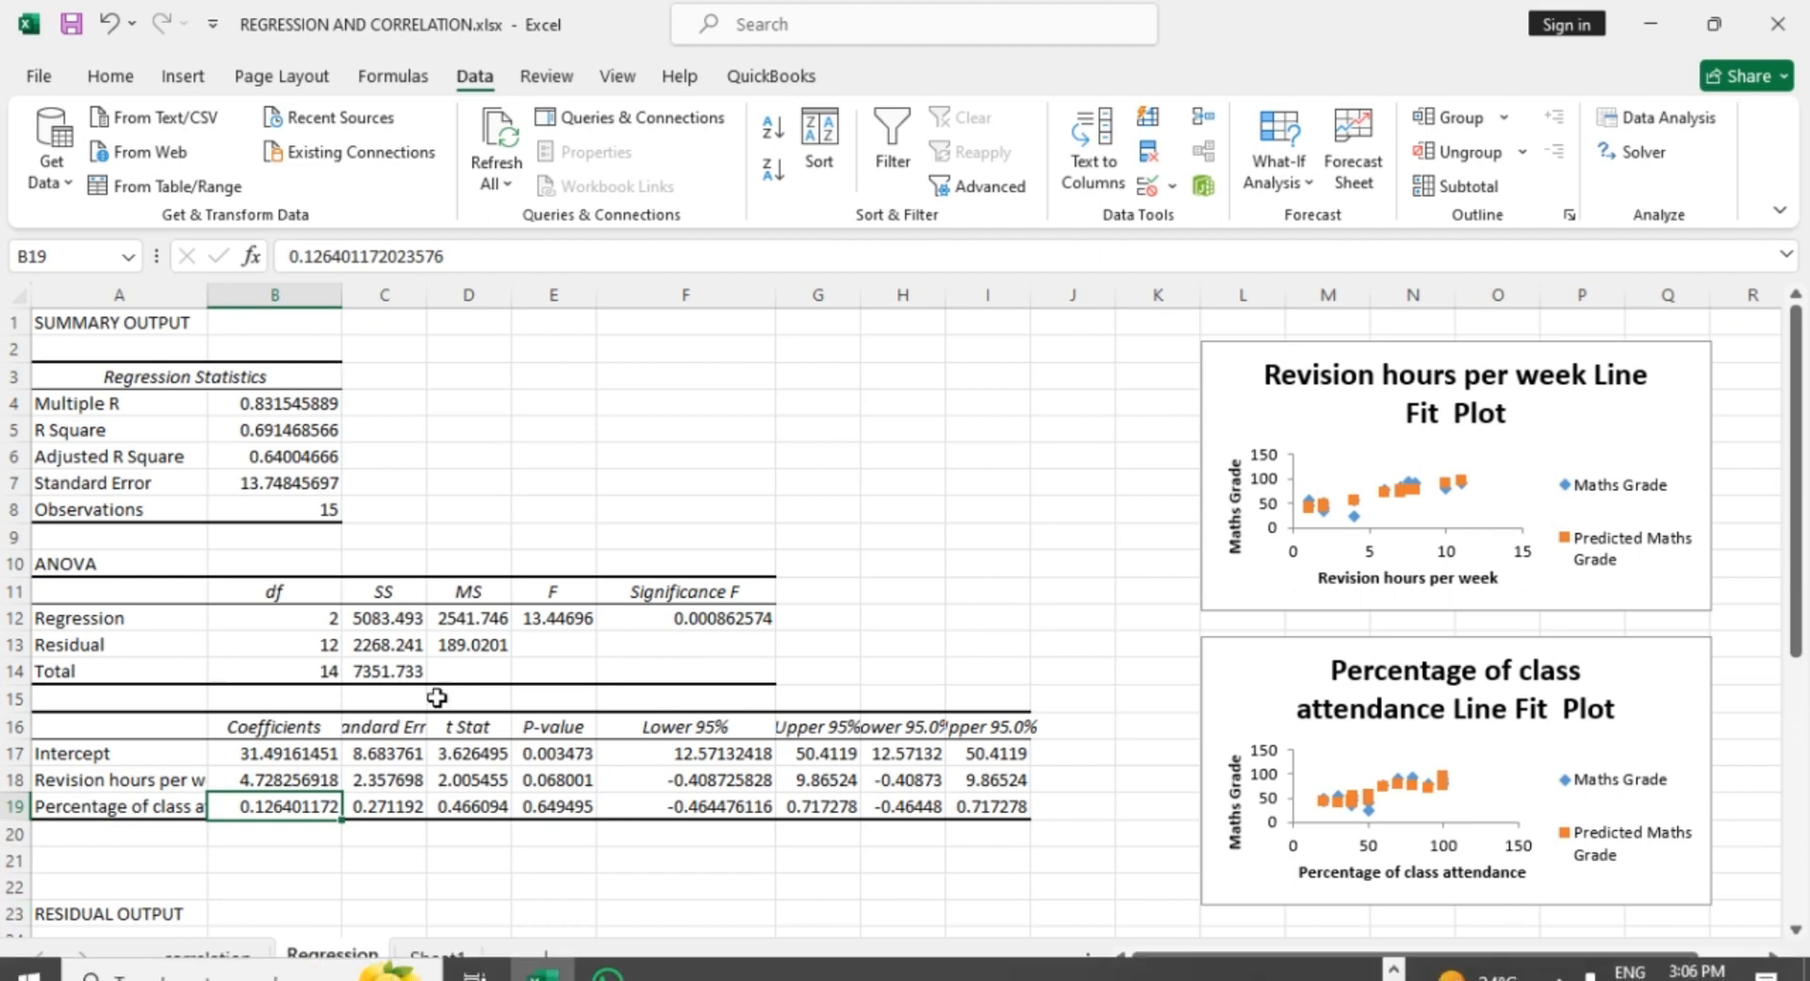
Step: Examine the P-values for the intercept, revision hours and class attendance in E16:E19
left_click(557, 733)
left_click_drag(558, 740, 566, 806)
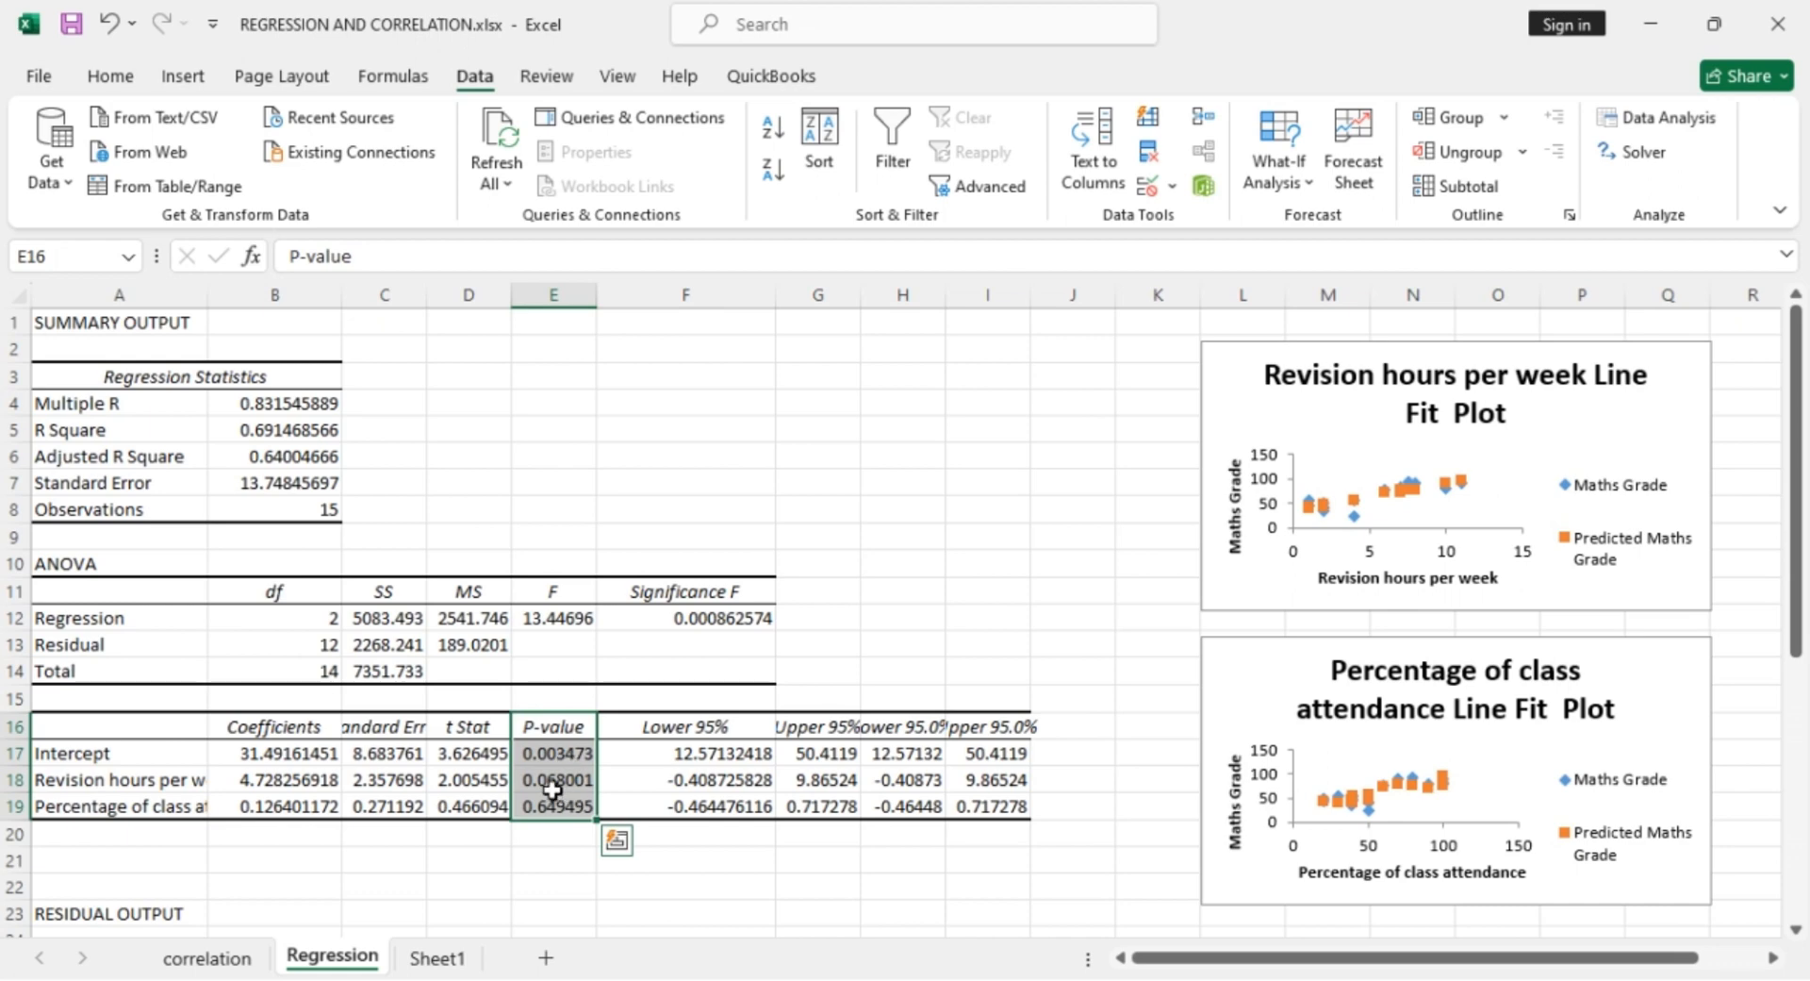
left_click(552, 725)
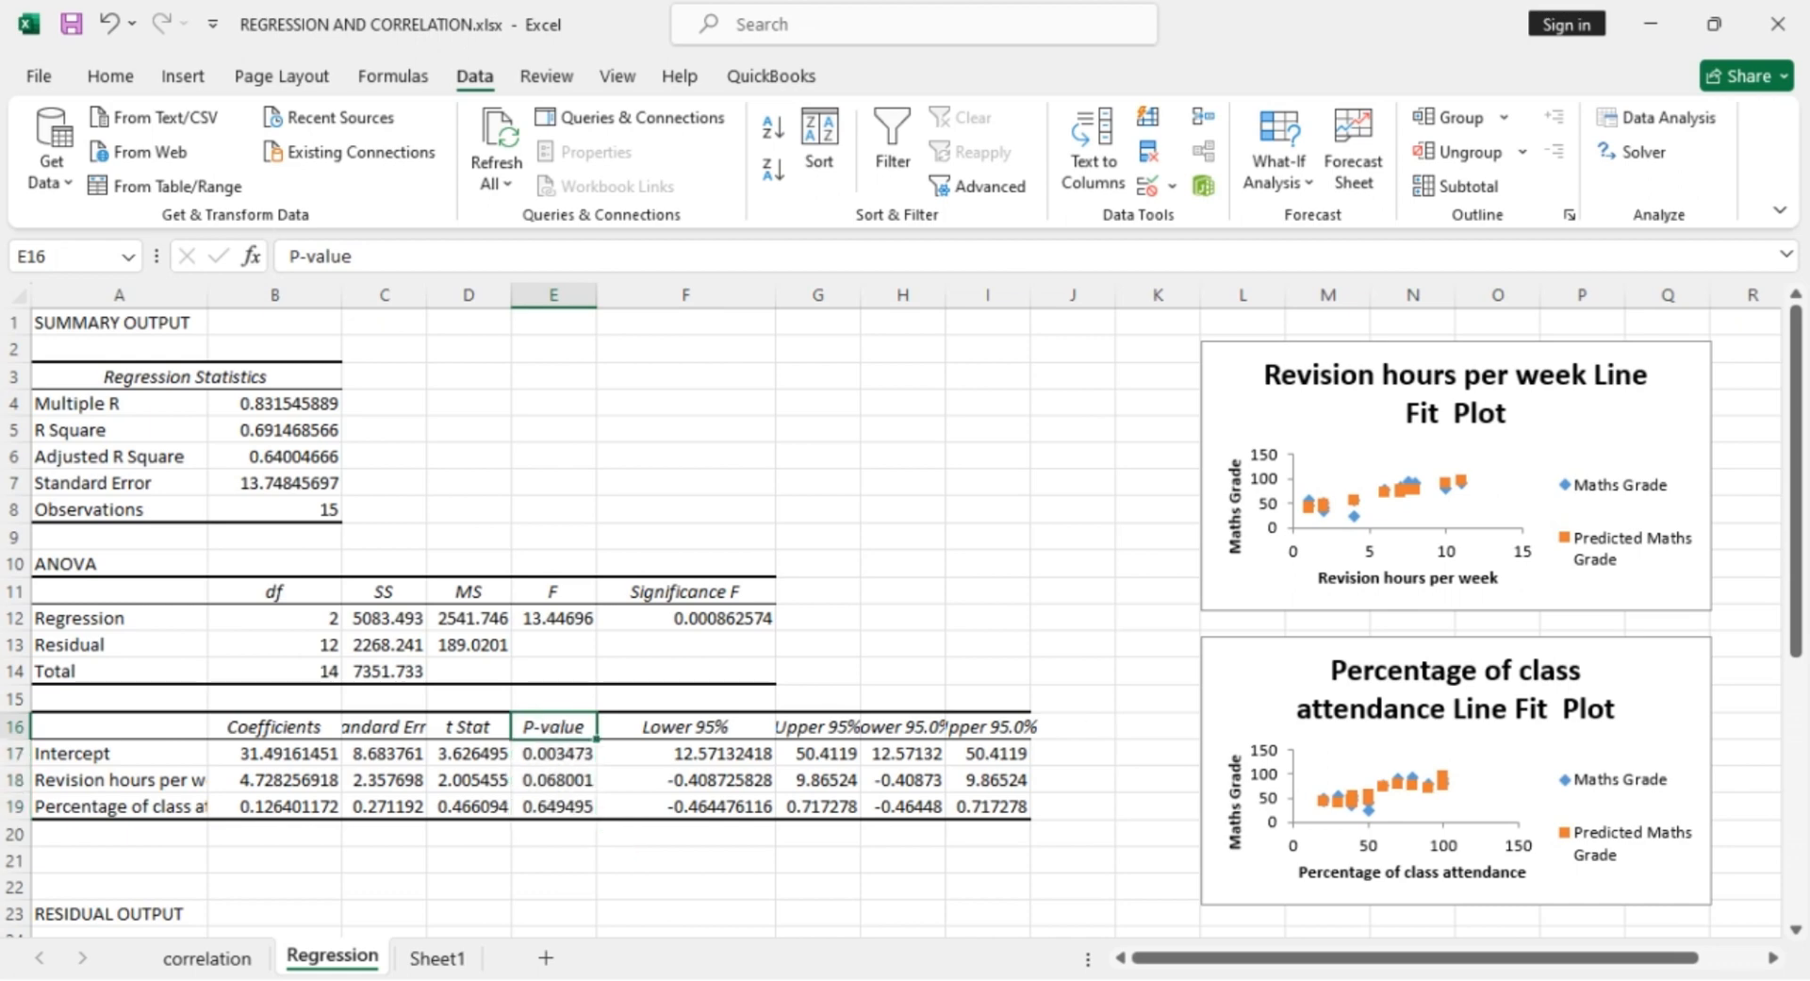
Step: Fill the empty range F26:O31 beside the residual output with dark blue
scroll(298, 709, "down", 1)
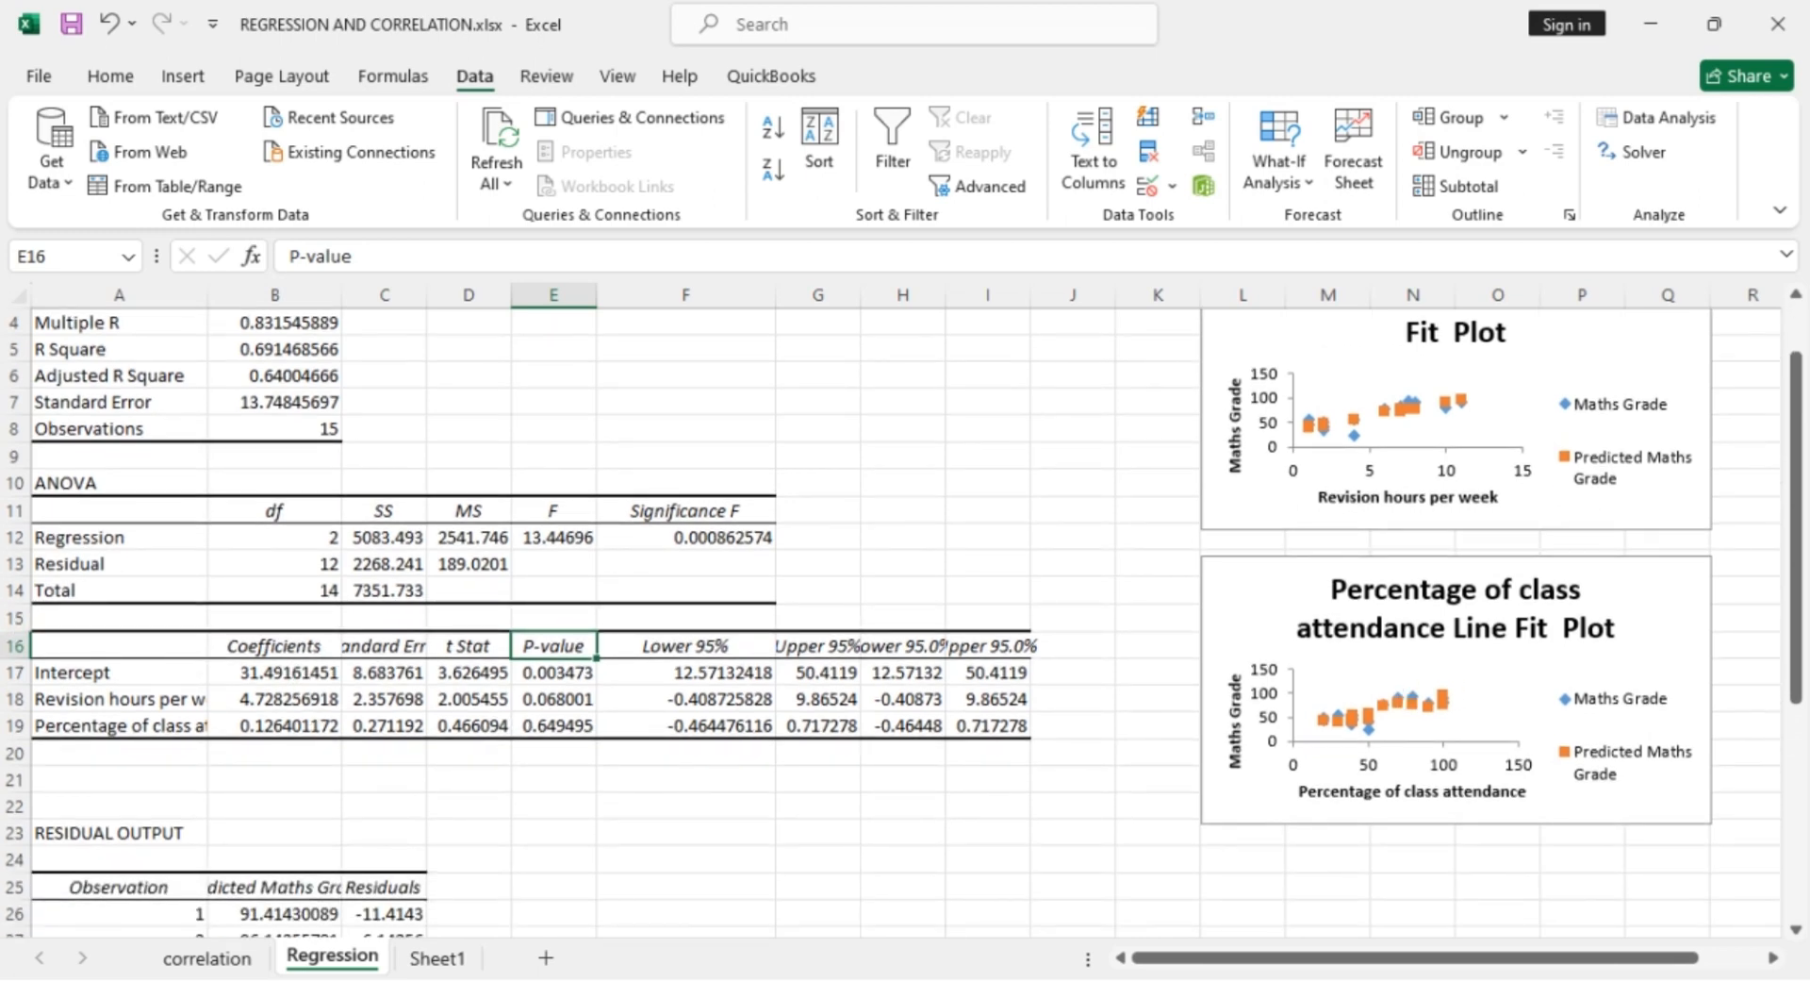
scroll(1058, 709, "up", 1)
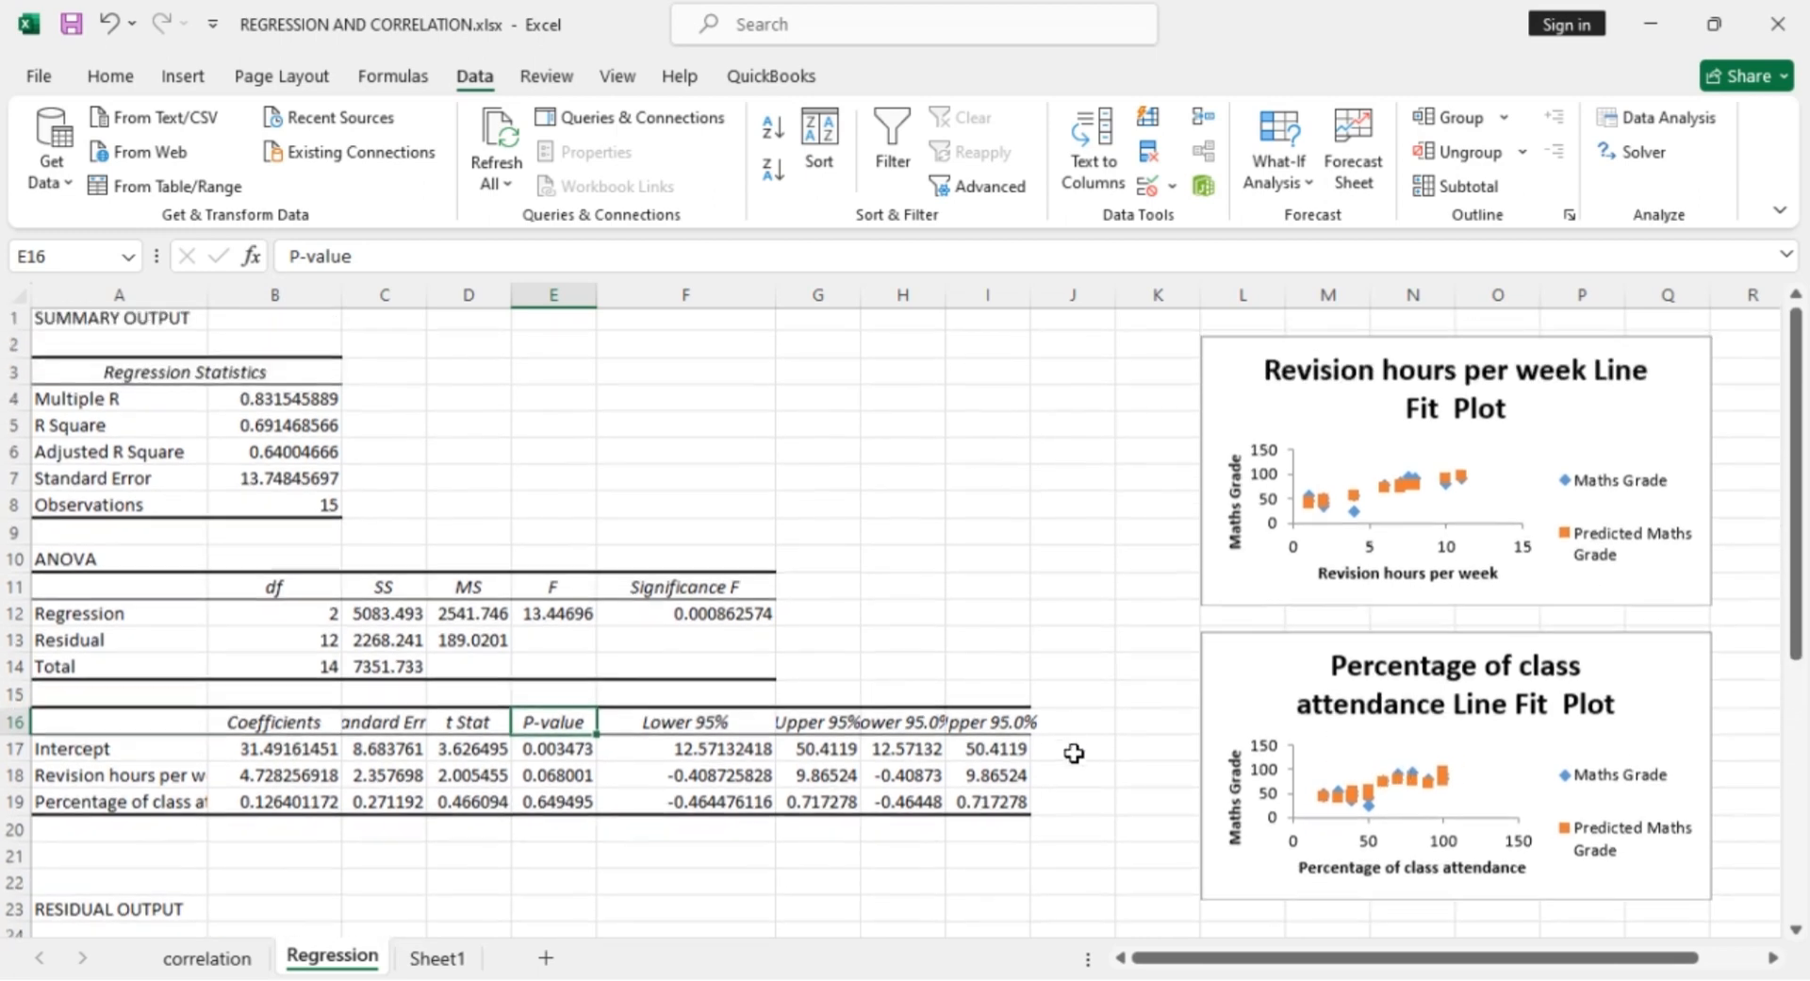
scroll(1074, 752, "down", 3)
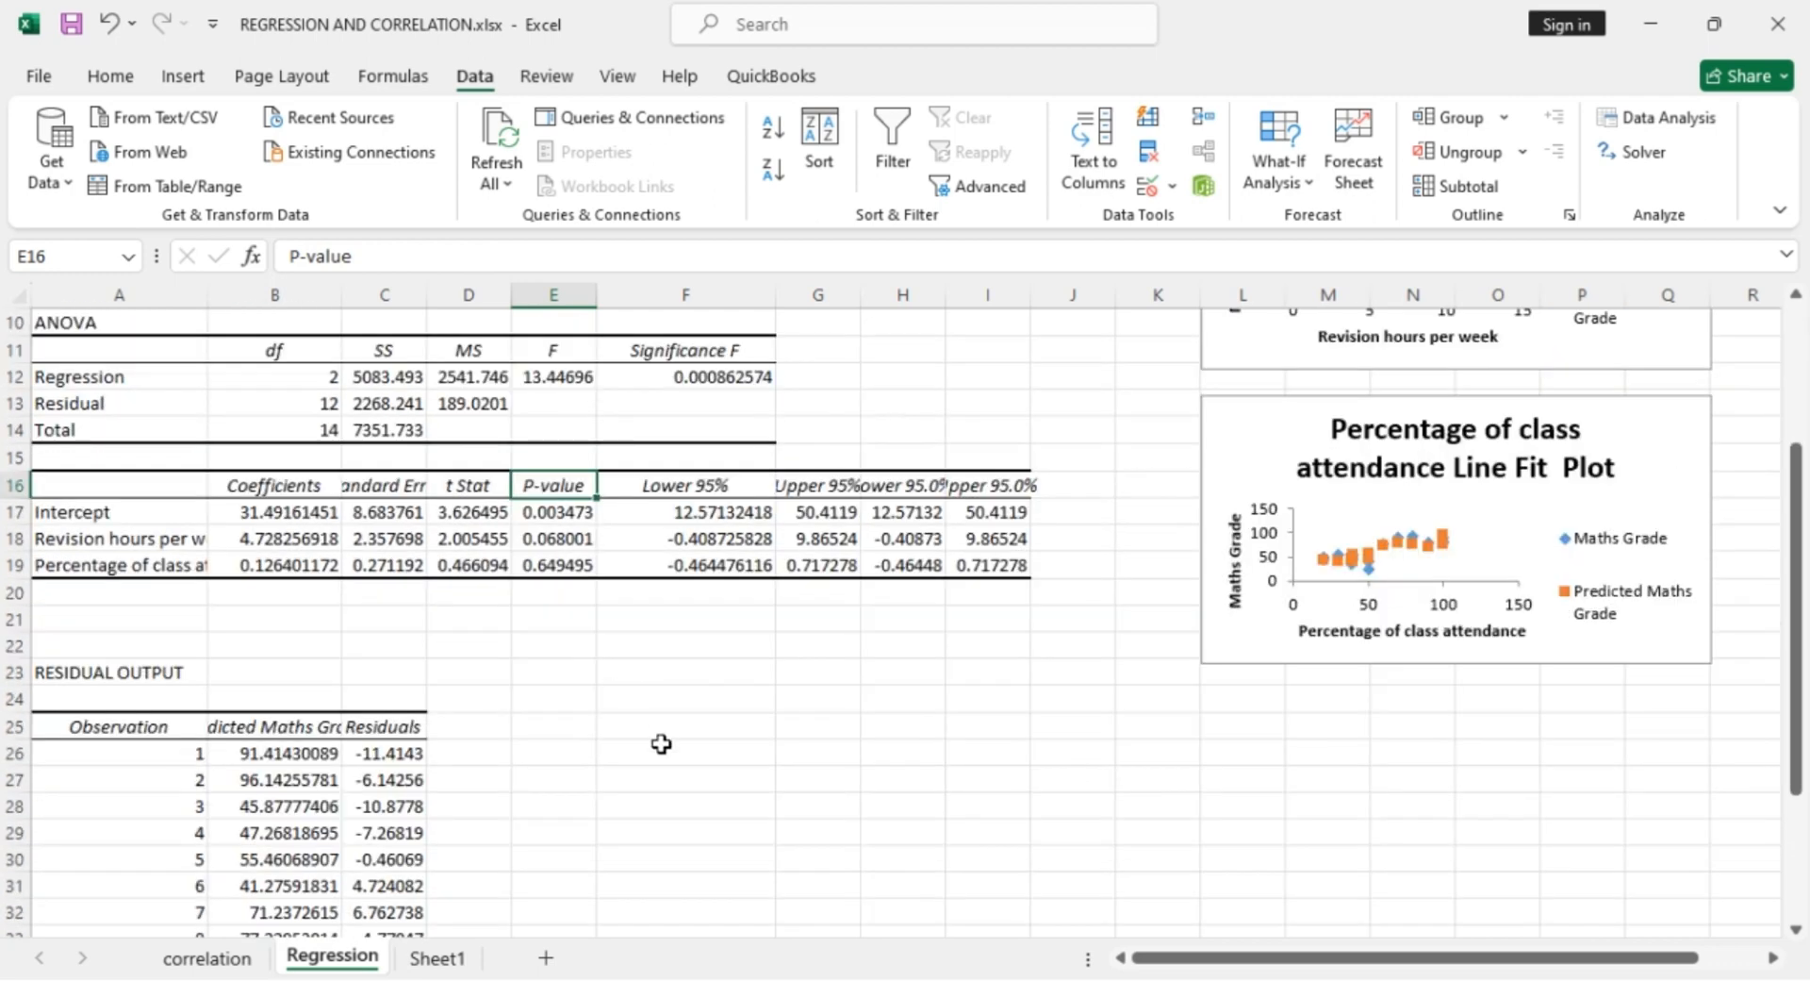
left_click(608, 750)
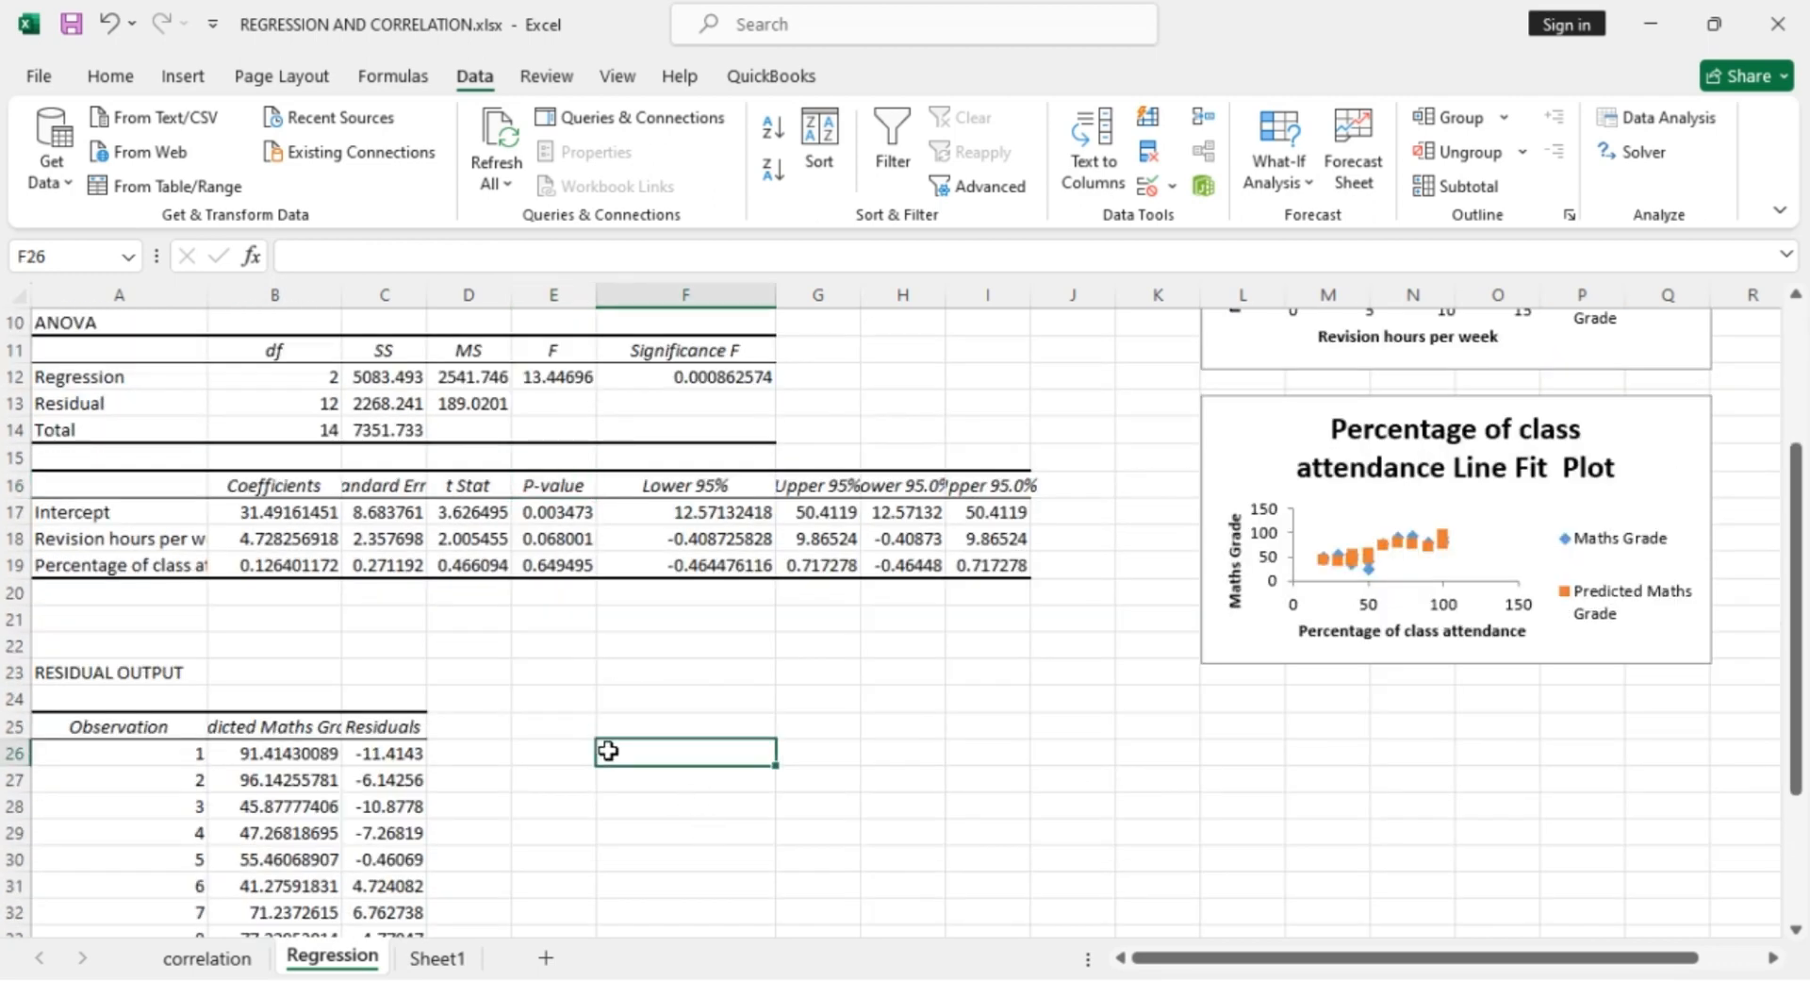
left_click_drag(609, 751, 1499, 887)
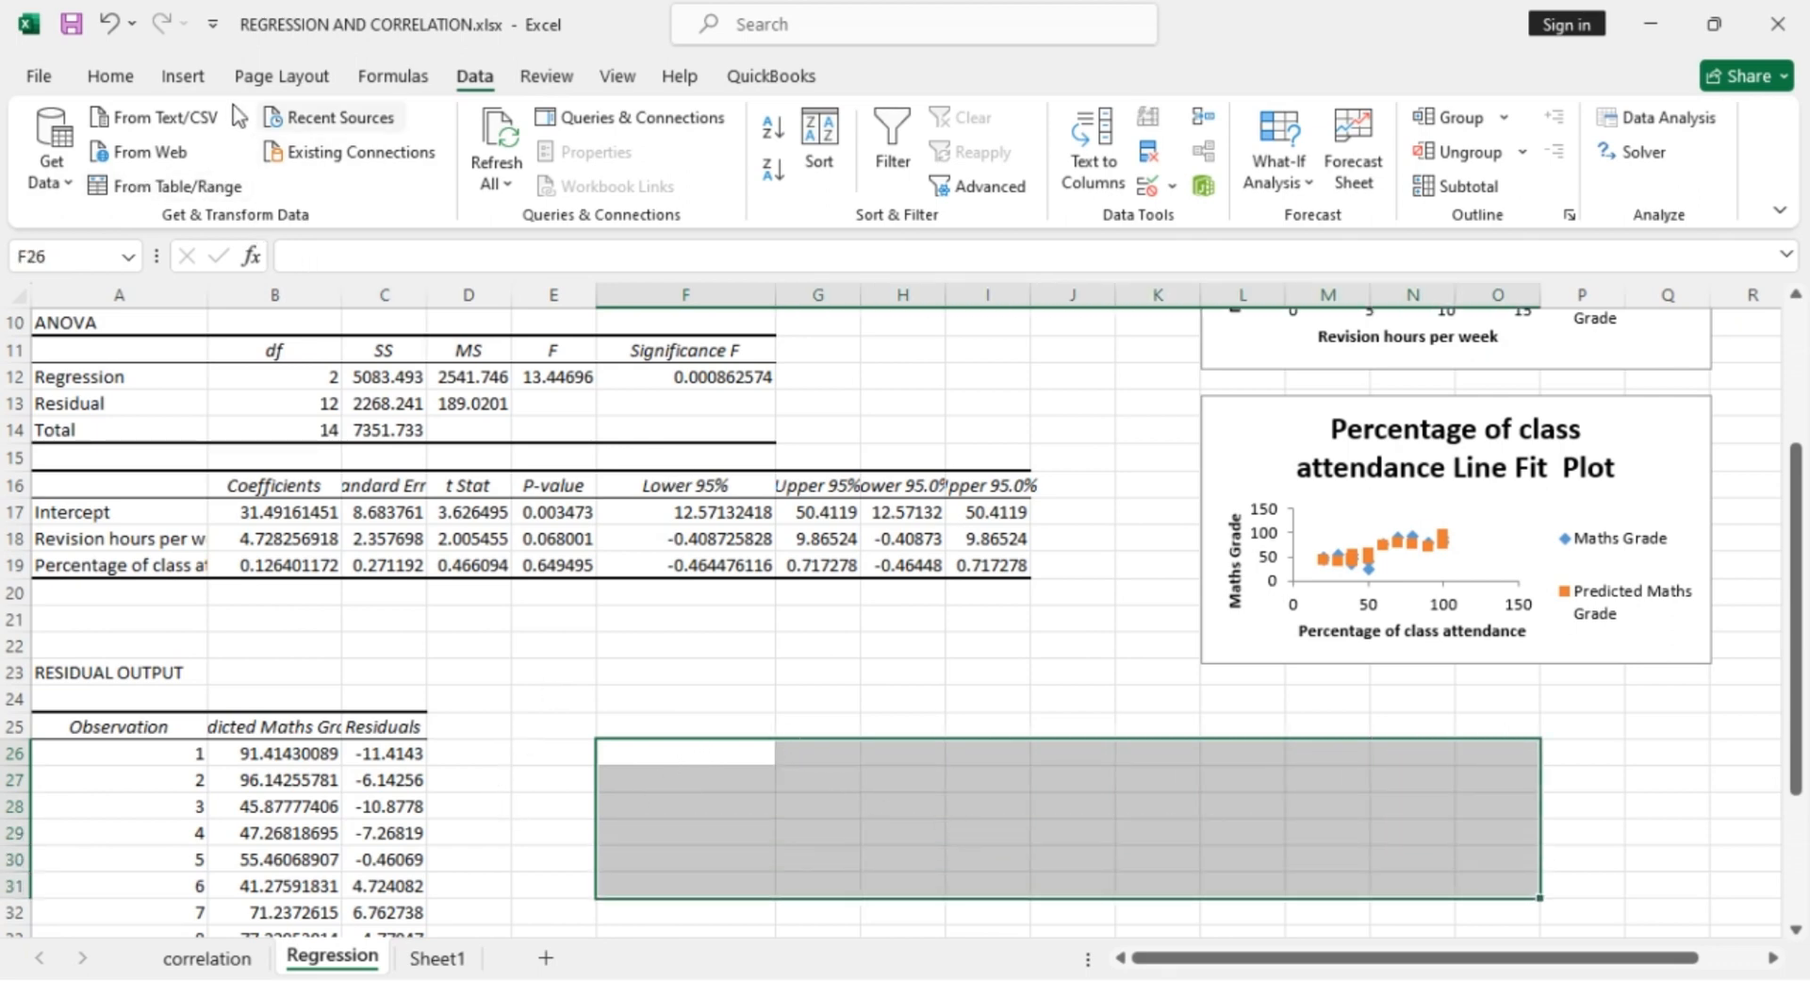
left_click(120, 83)
left_click(358, 169)
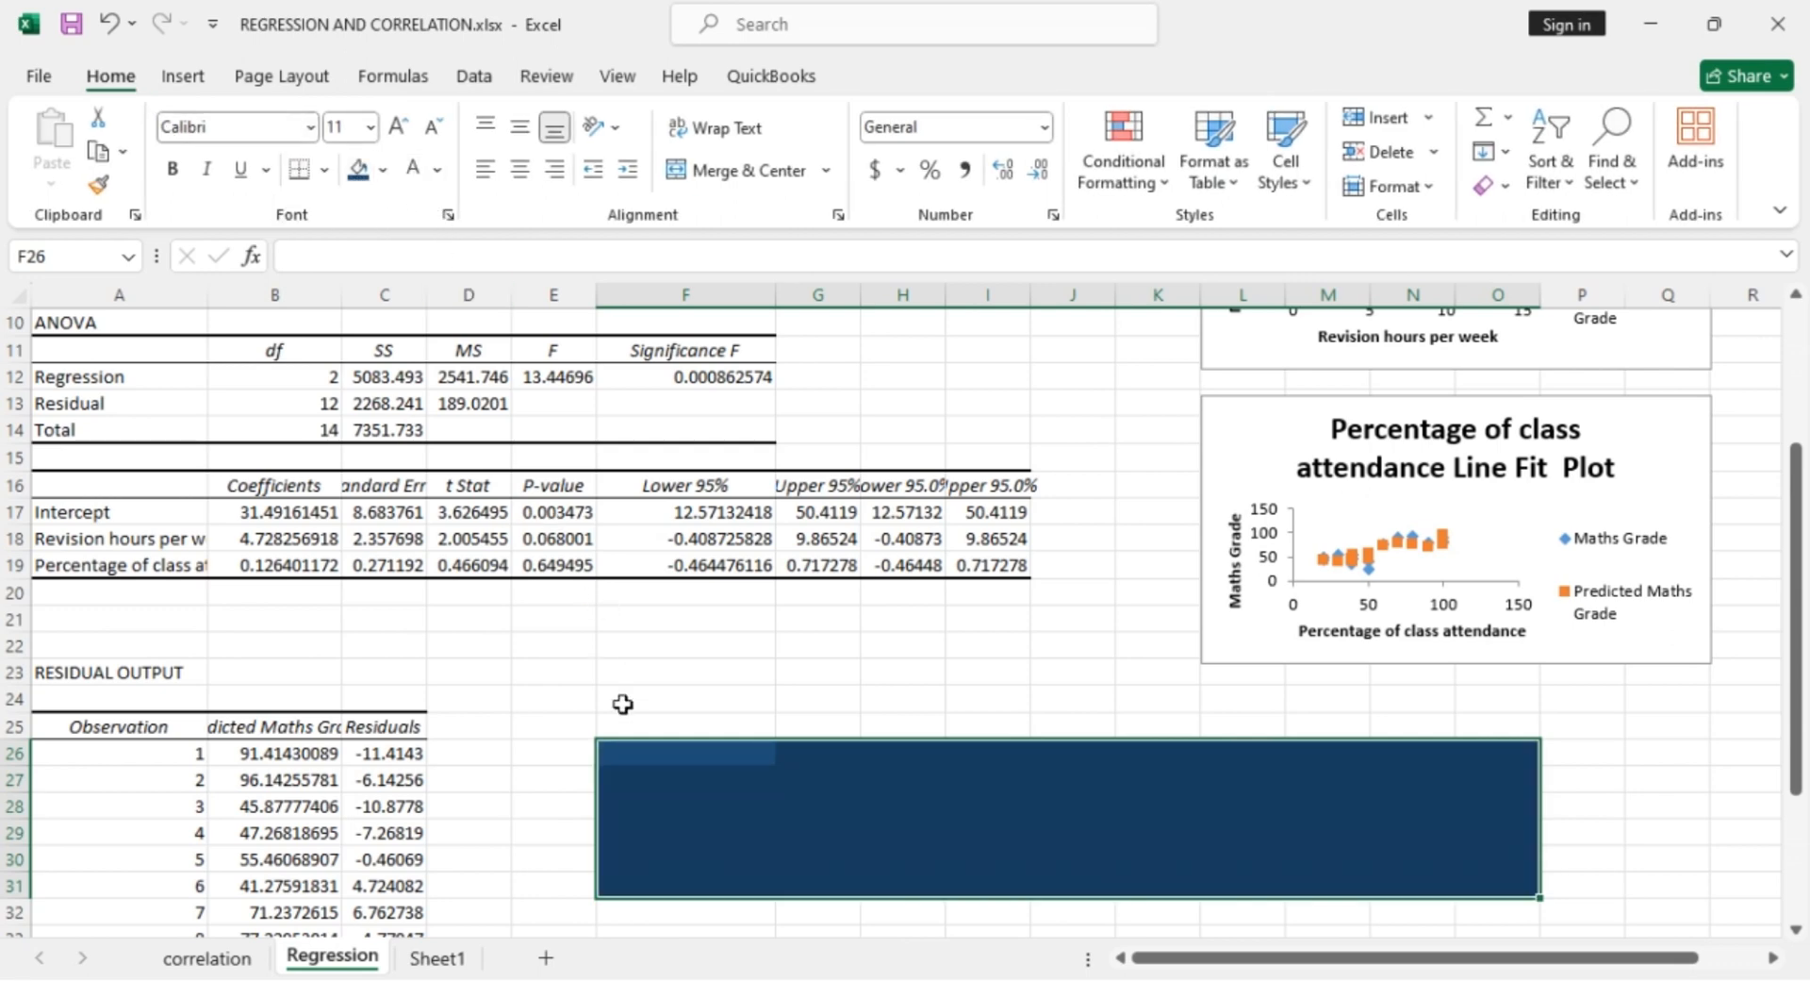
left_click(654, 752)
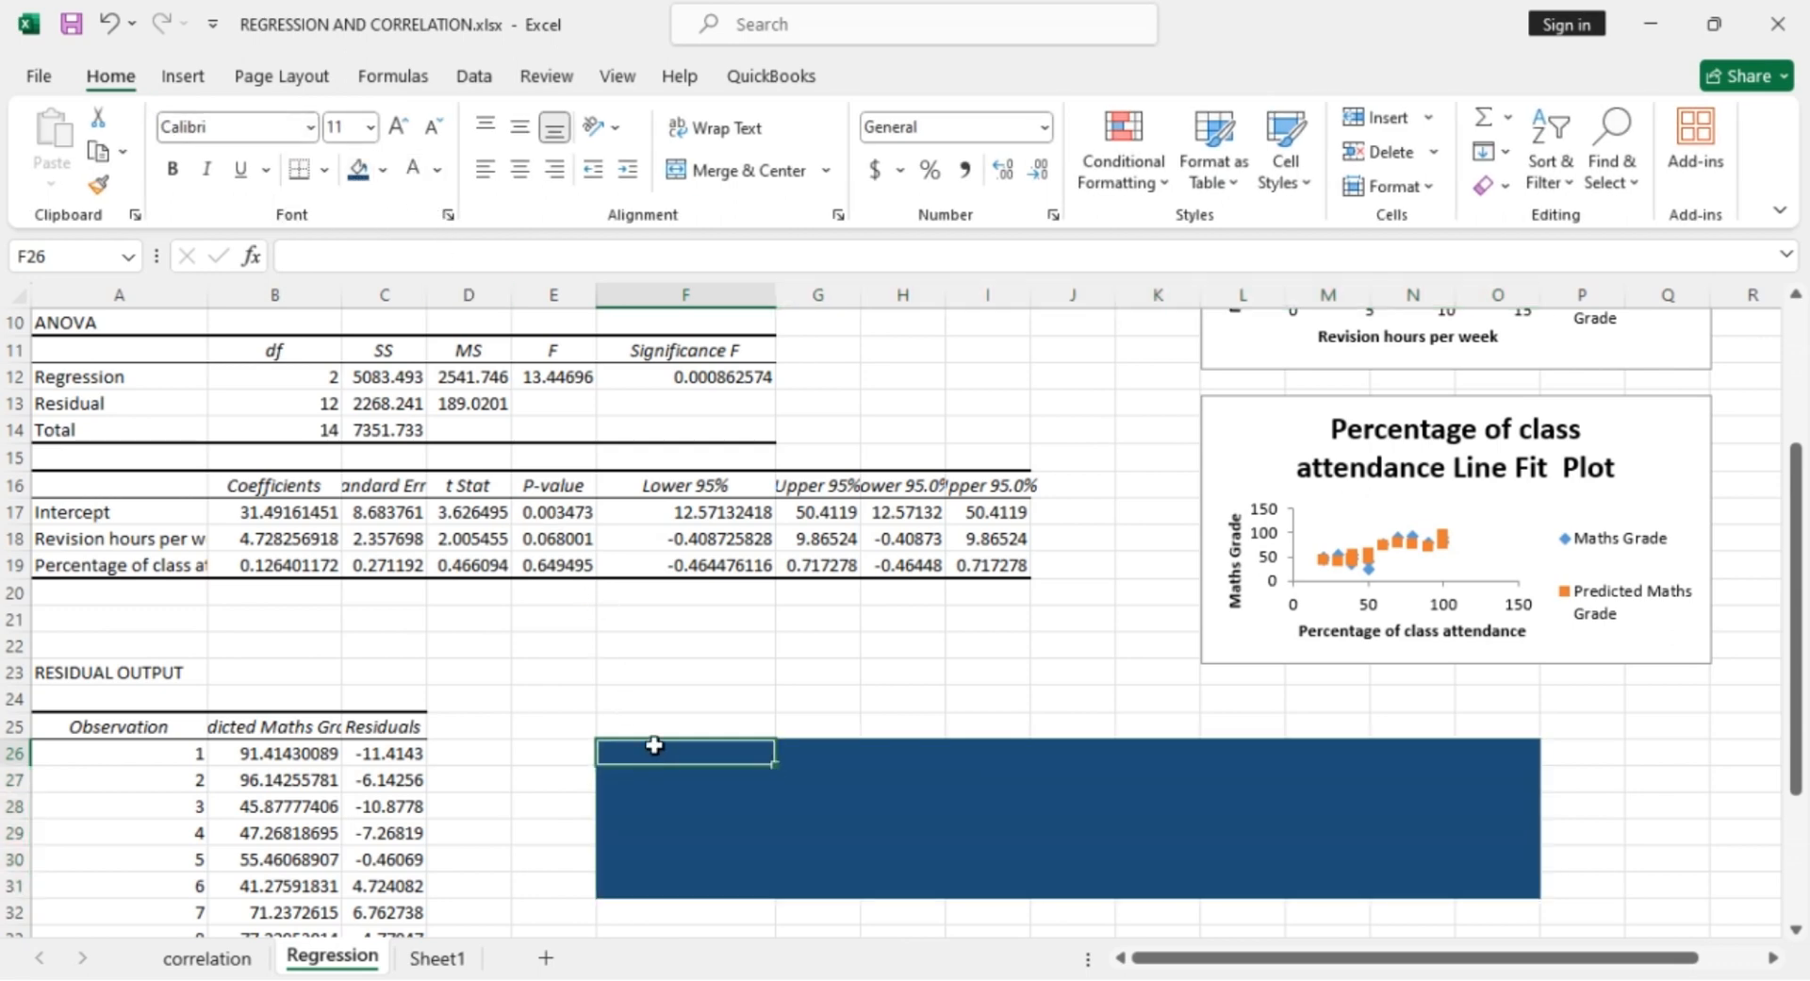
type("Ma")
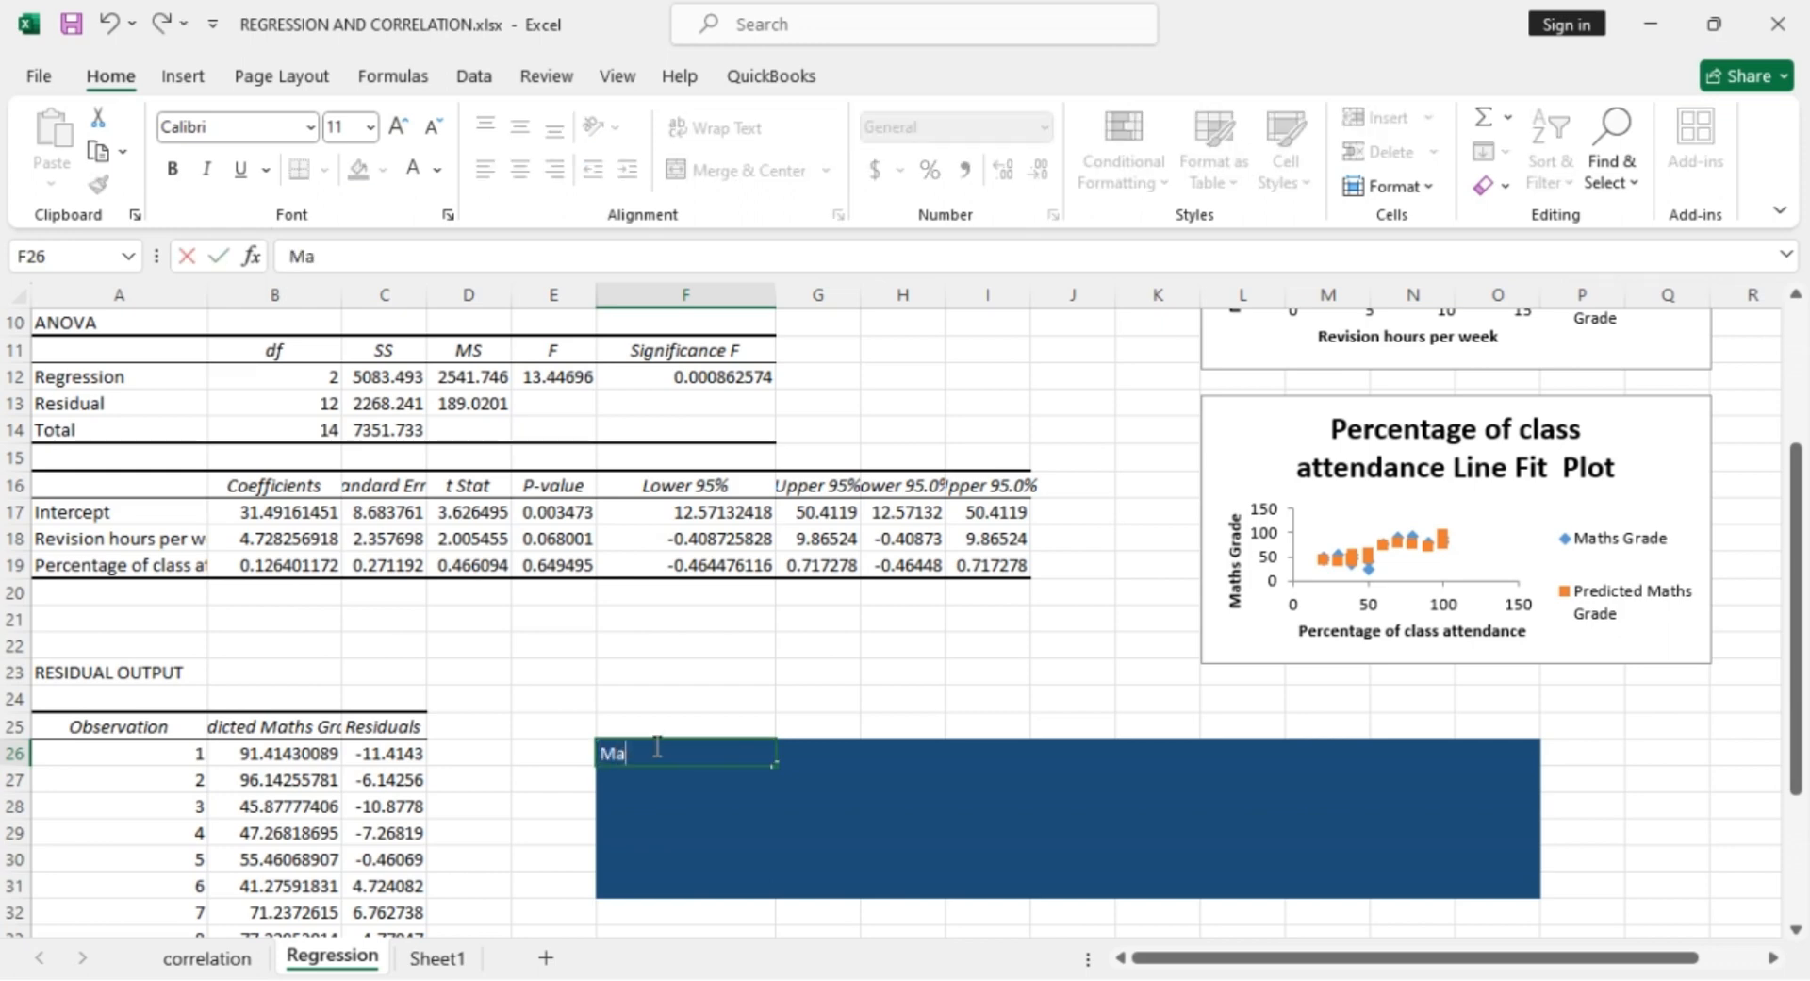
type("ths Grade =")
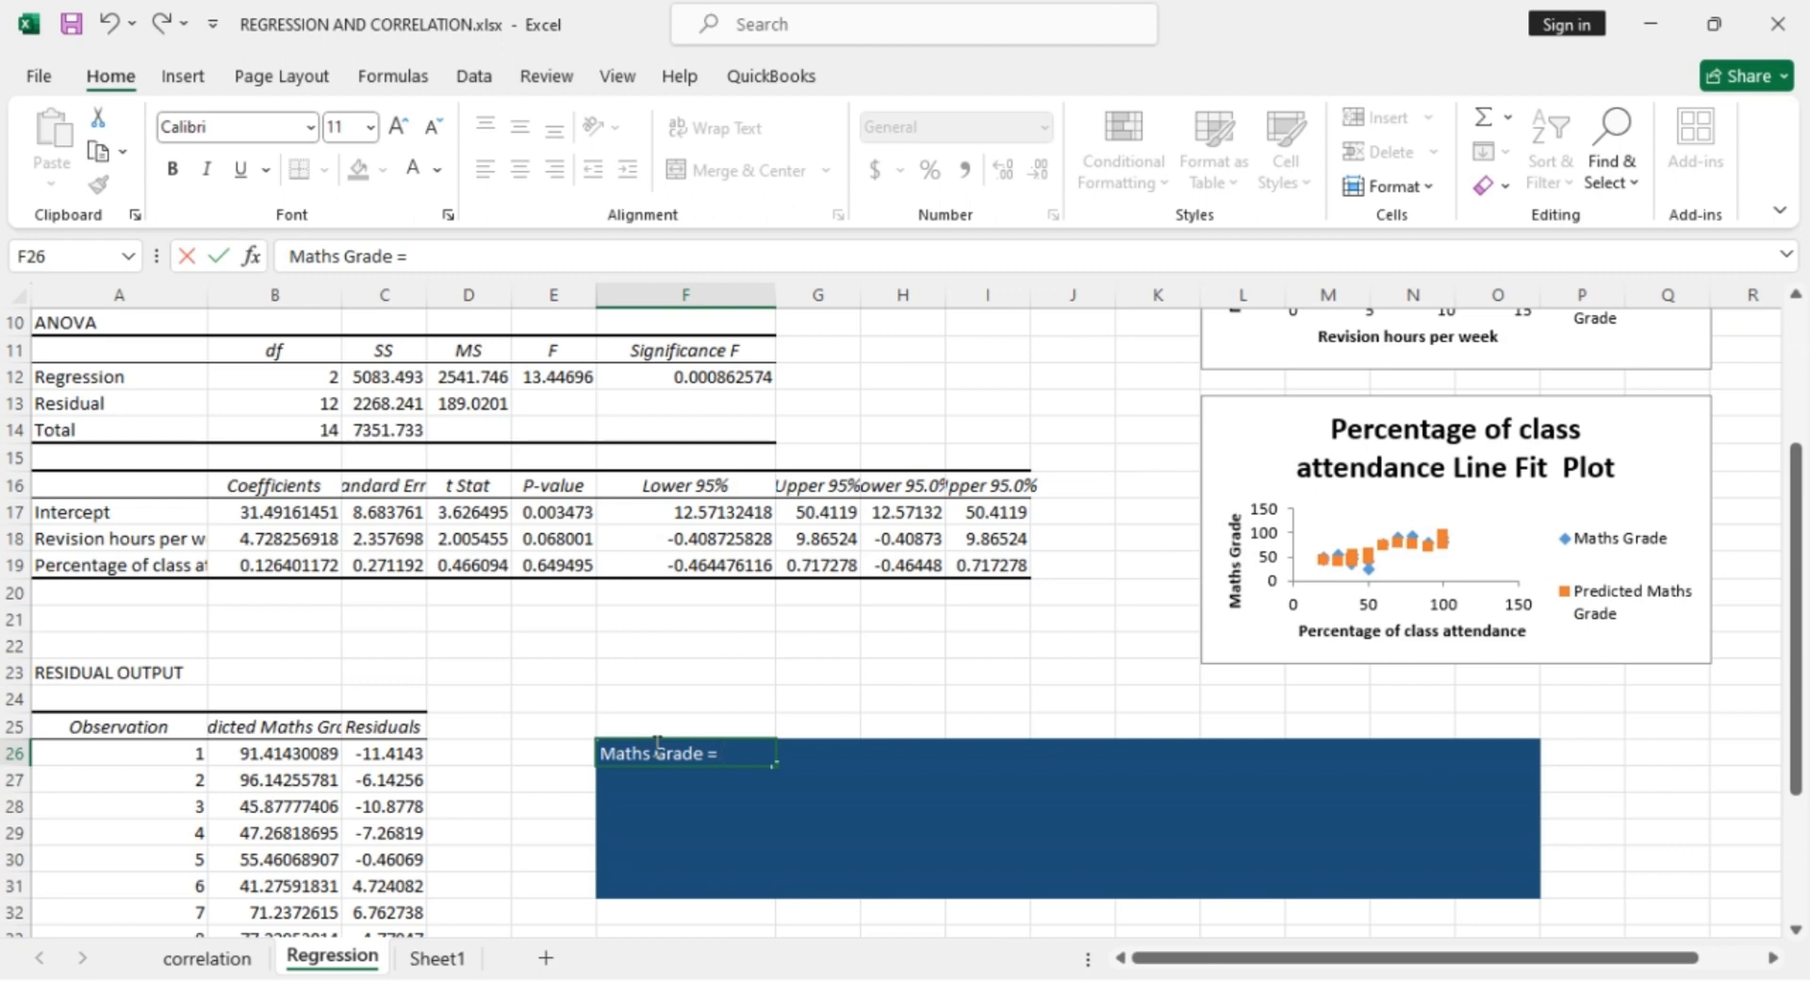
key("BackSpace")
key("BackSpace")
key("BackSpace")
key("BackSpace")
key("BackSpace")
key("BackSpace")
key("BackSpace")
key("BackSpace")
key("BackSpace")
key("BackSpace")
key("BackSpace")
key("BackSpace")
key("BackSpace")
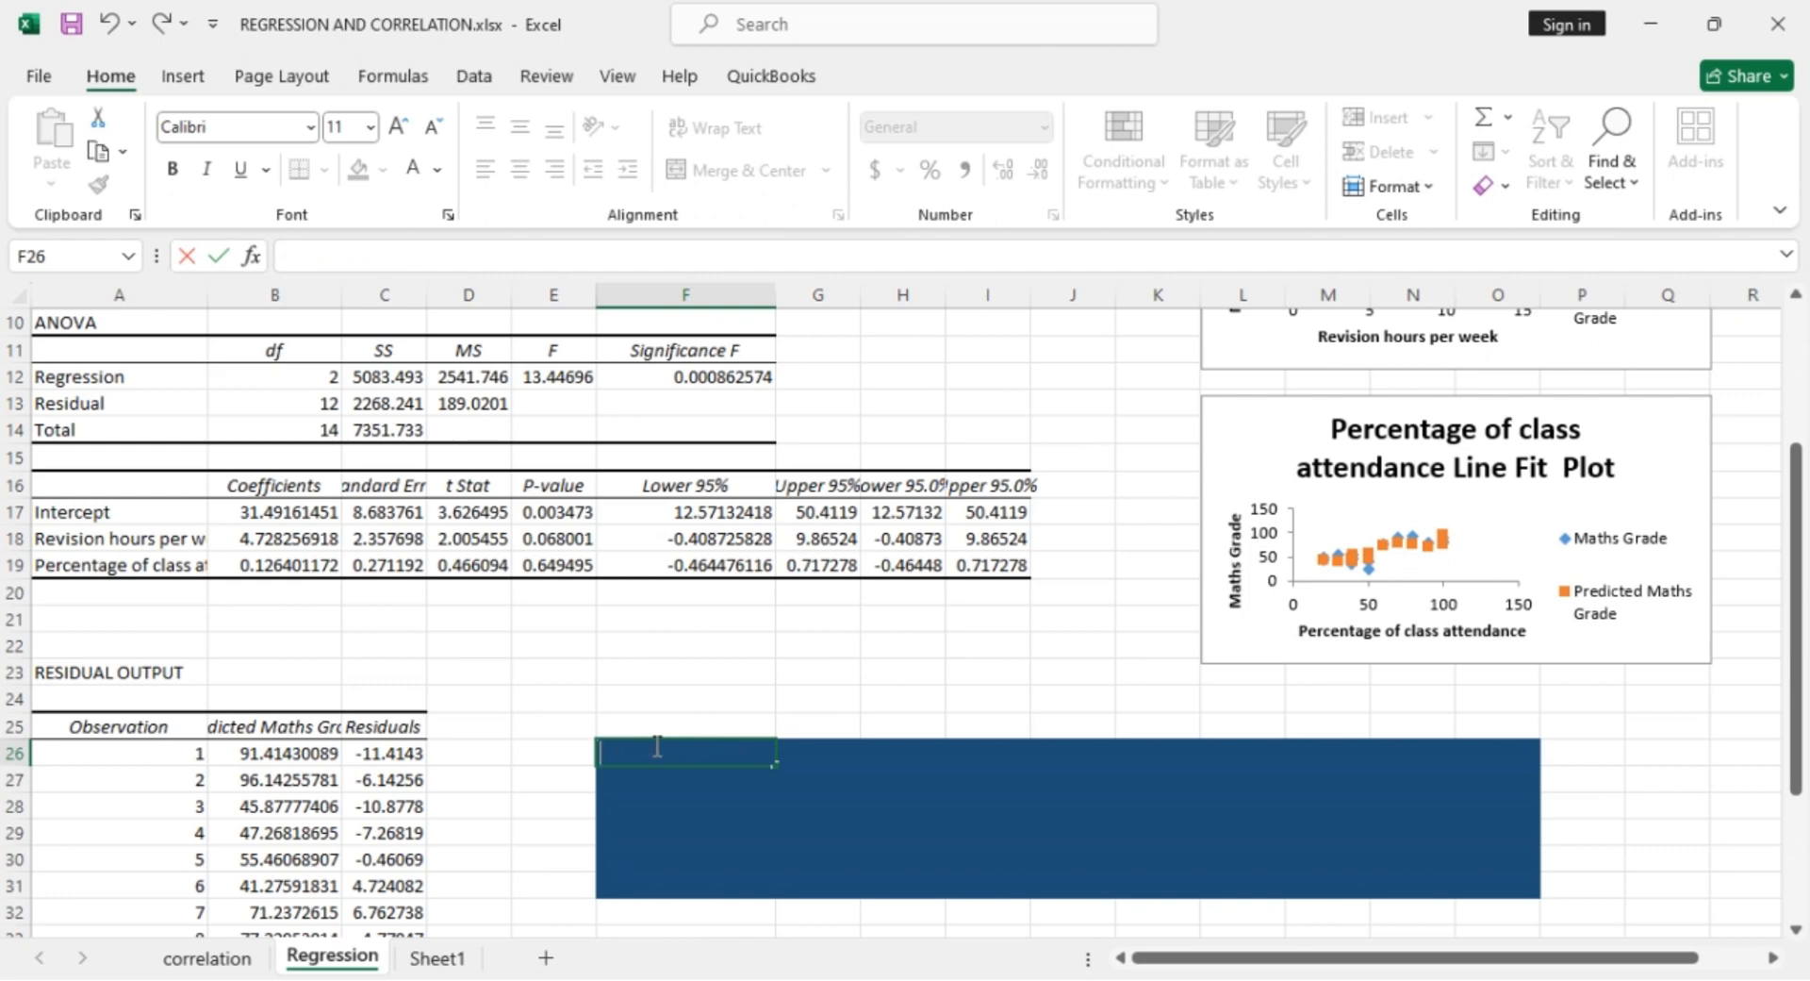
Step: Enter the general line equation "y= mx+c" in F26 of the dark blue block
type("y= mx")
type("+c")
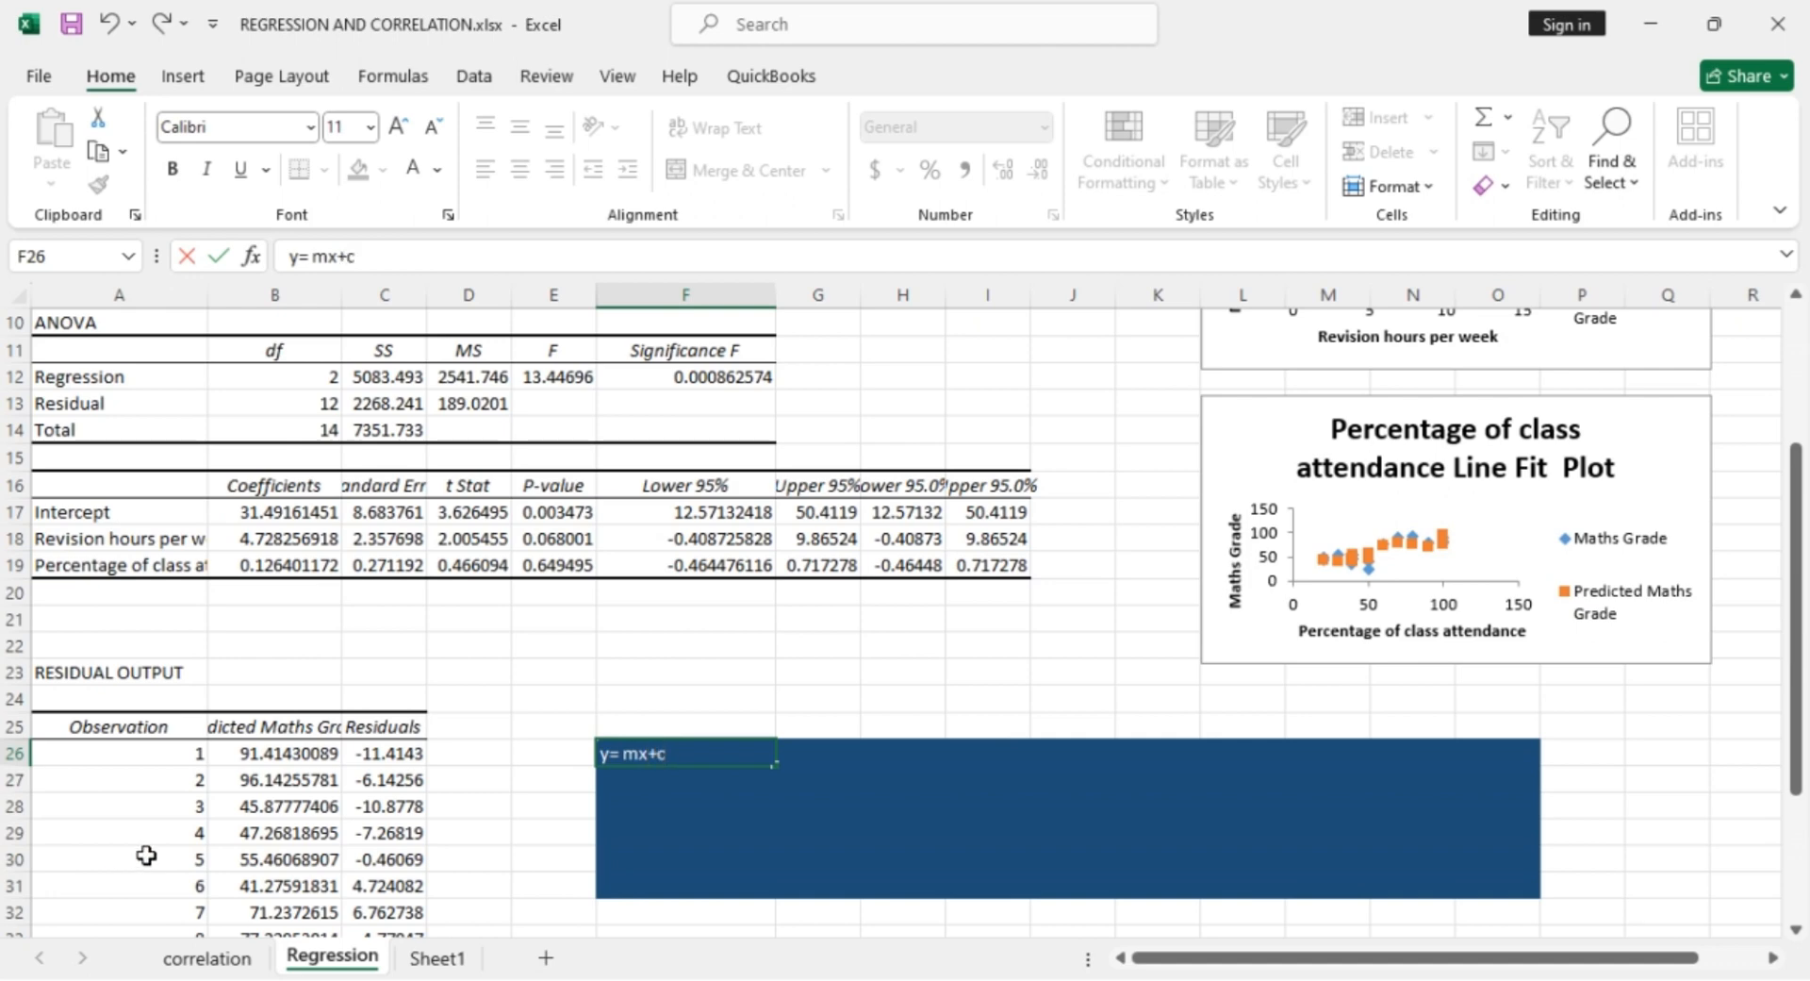
left_click(660, 784)
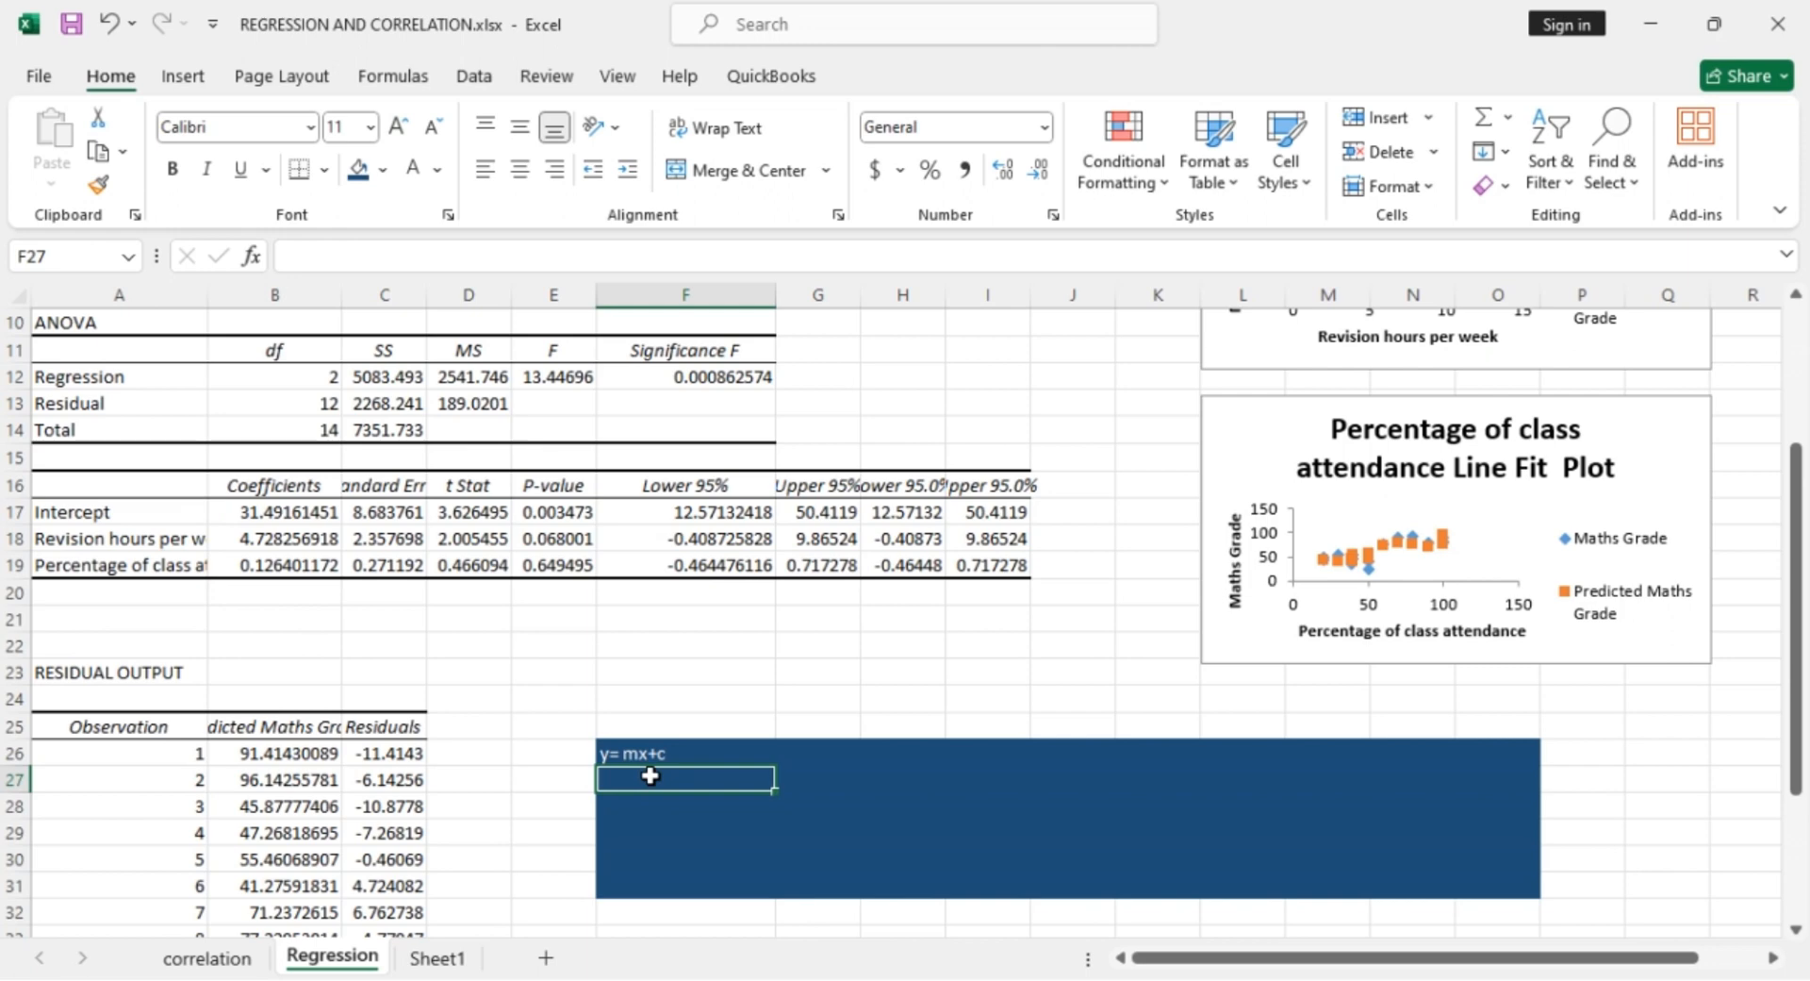
Step: Enter the two-variable equation form "y = ax +bx+c" in F27, beneath the general line equation
type("y")
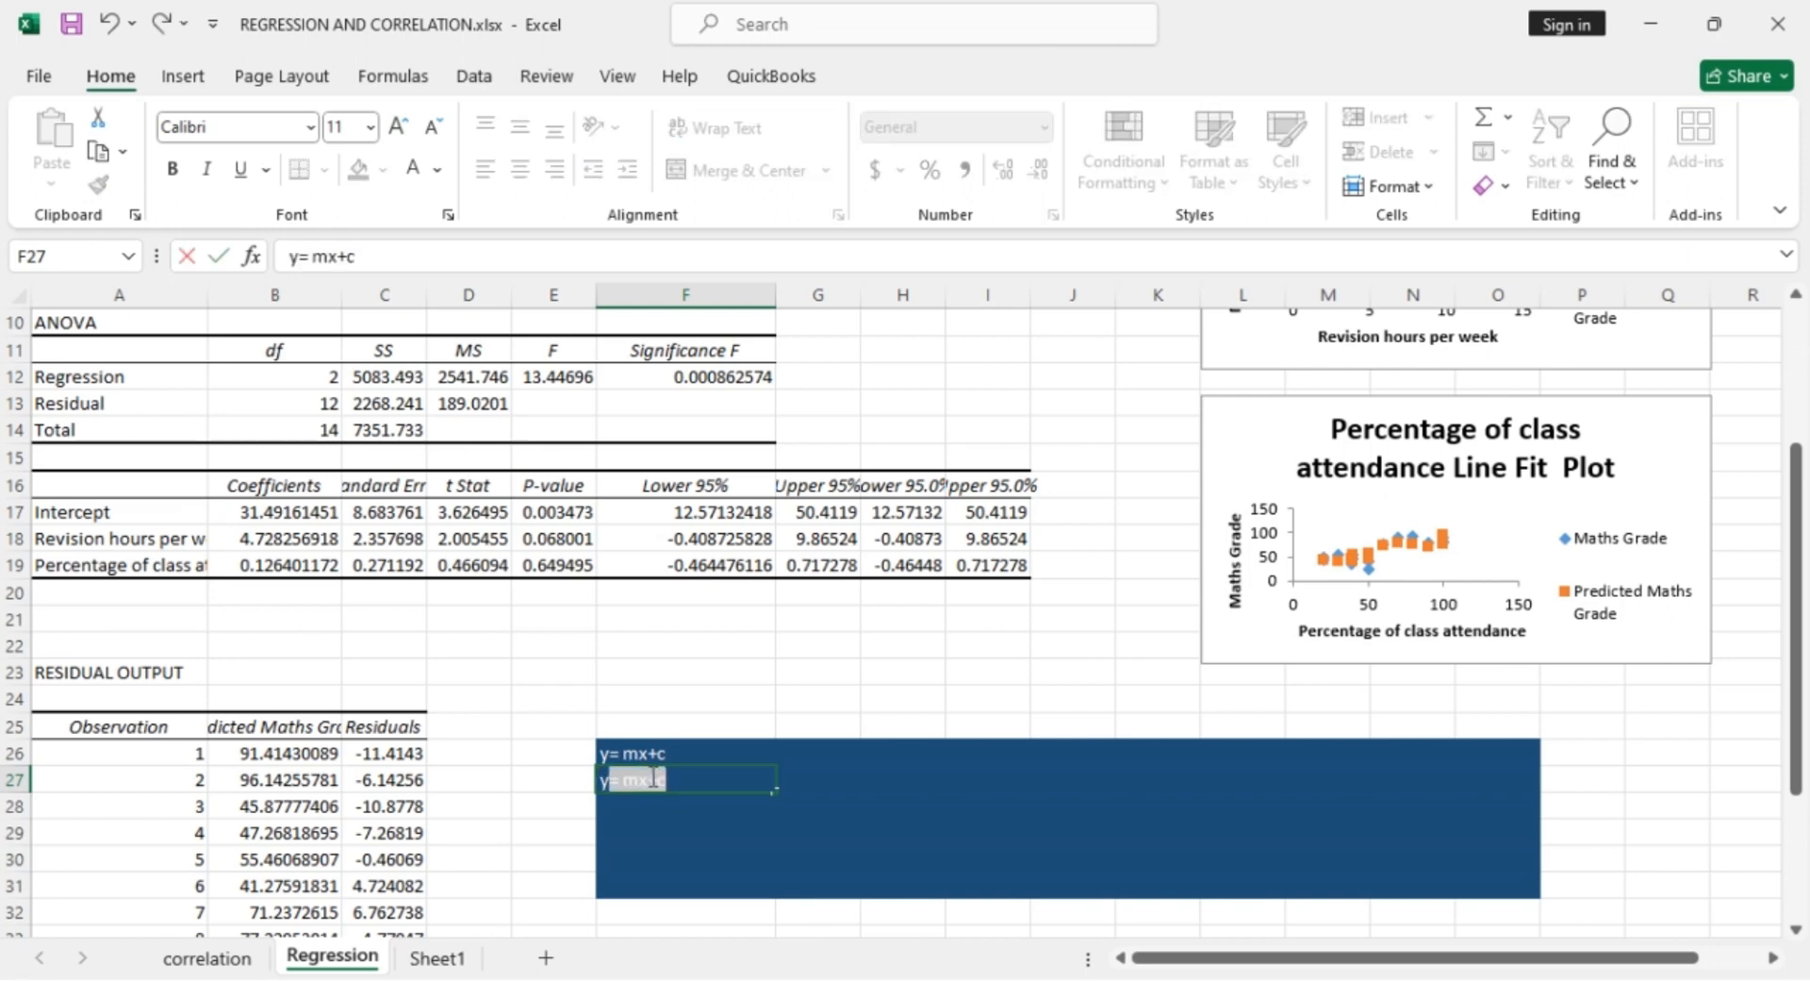
type(" =")
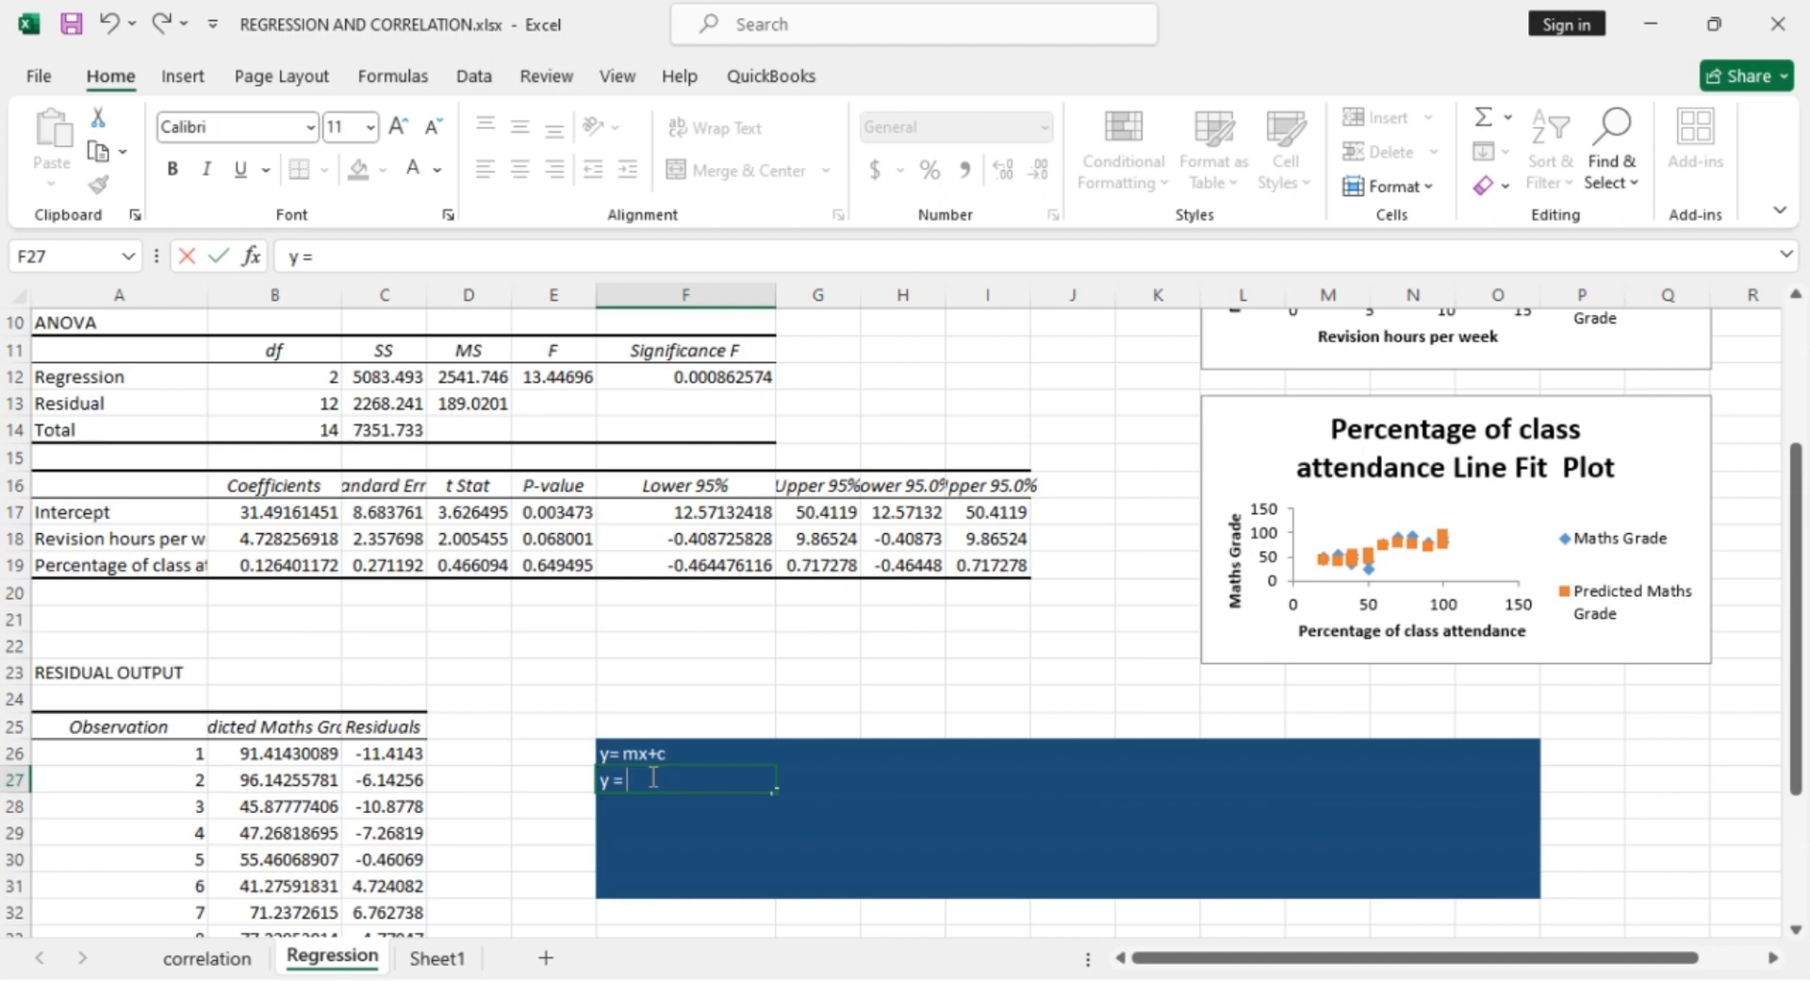
type(" ax +bx=")
key("BackSpace")
type("_")
key("Home")
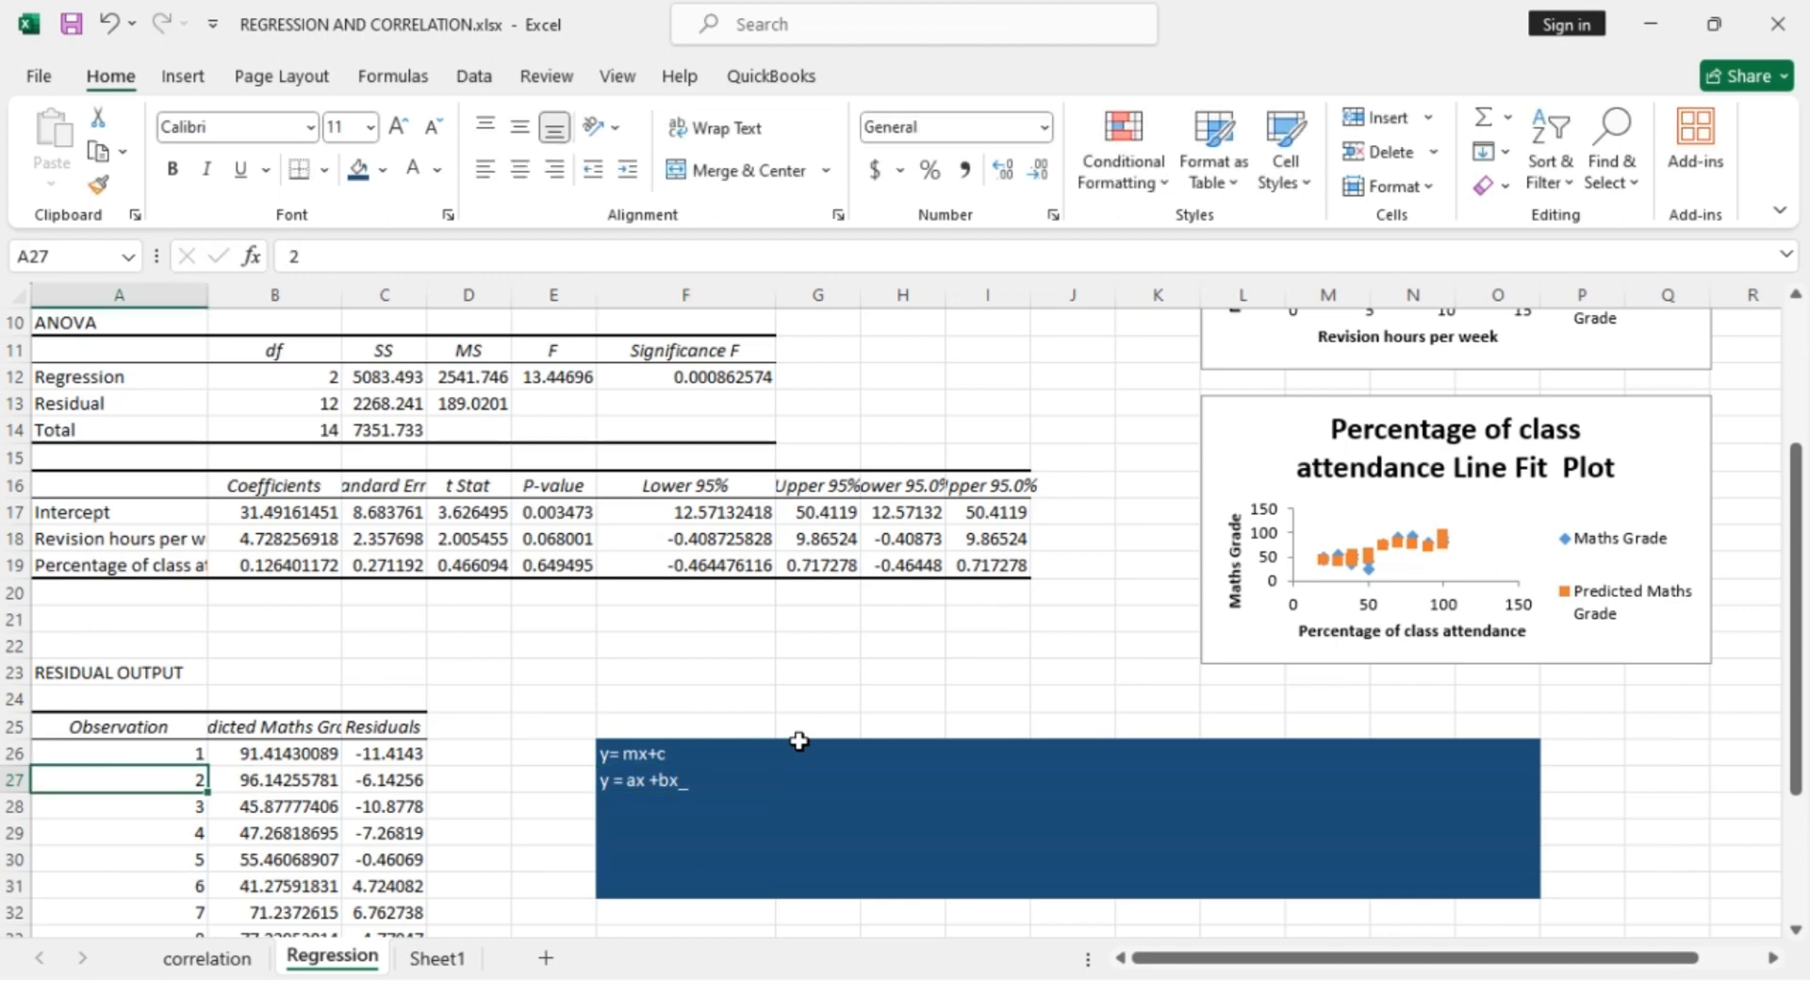
double_click(696, 780)
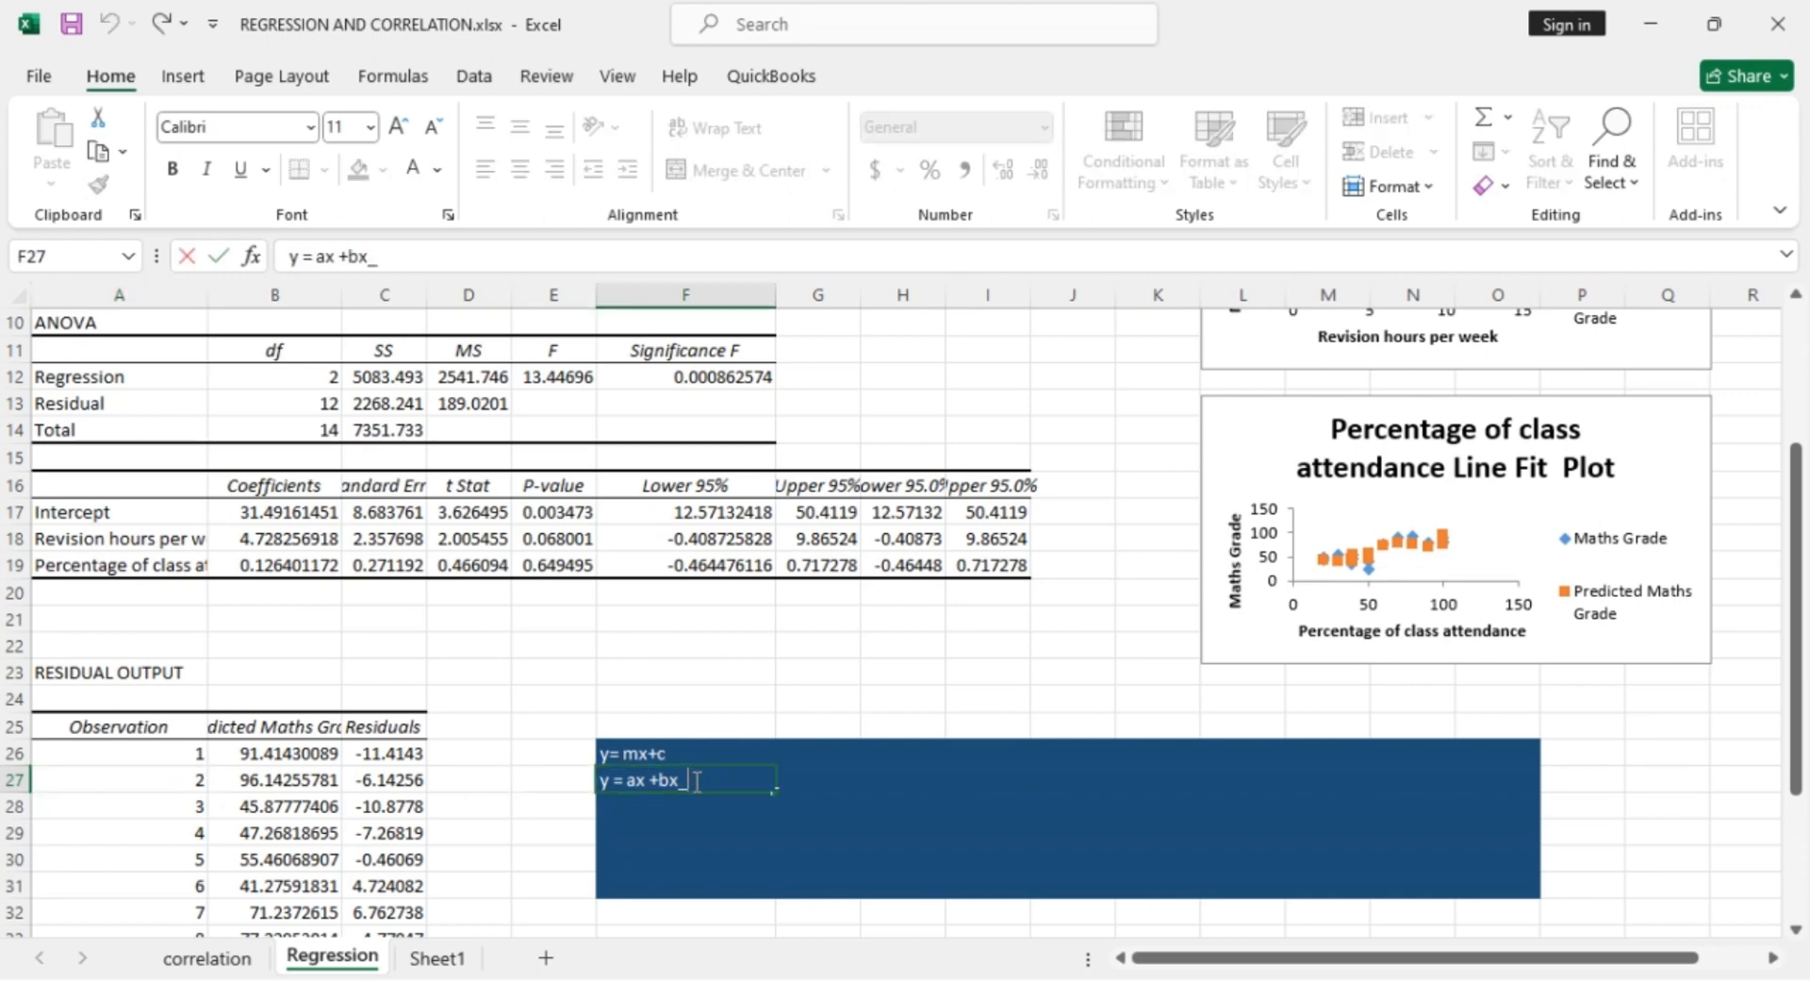
key("BackSpace")
type("+c")
left_click(245, 509)
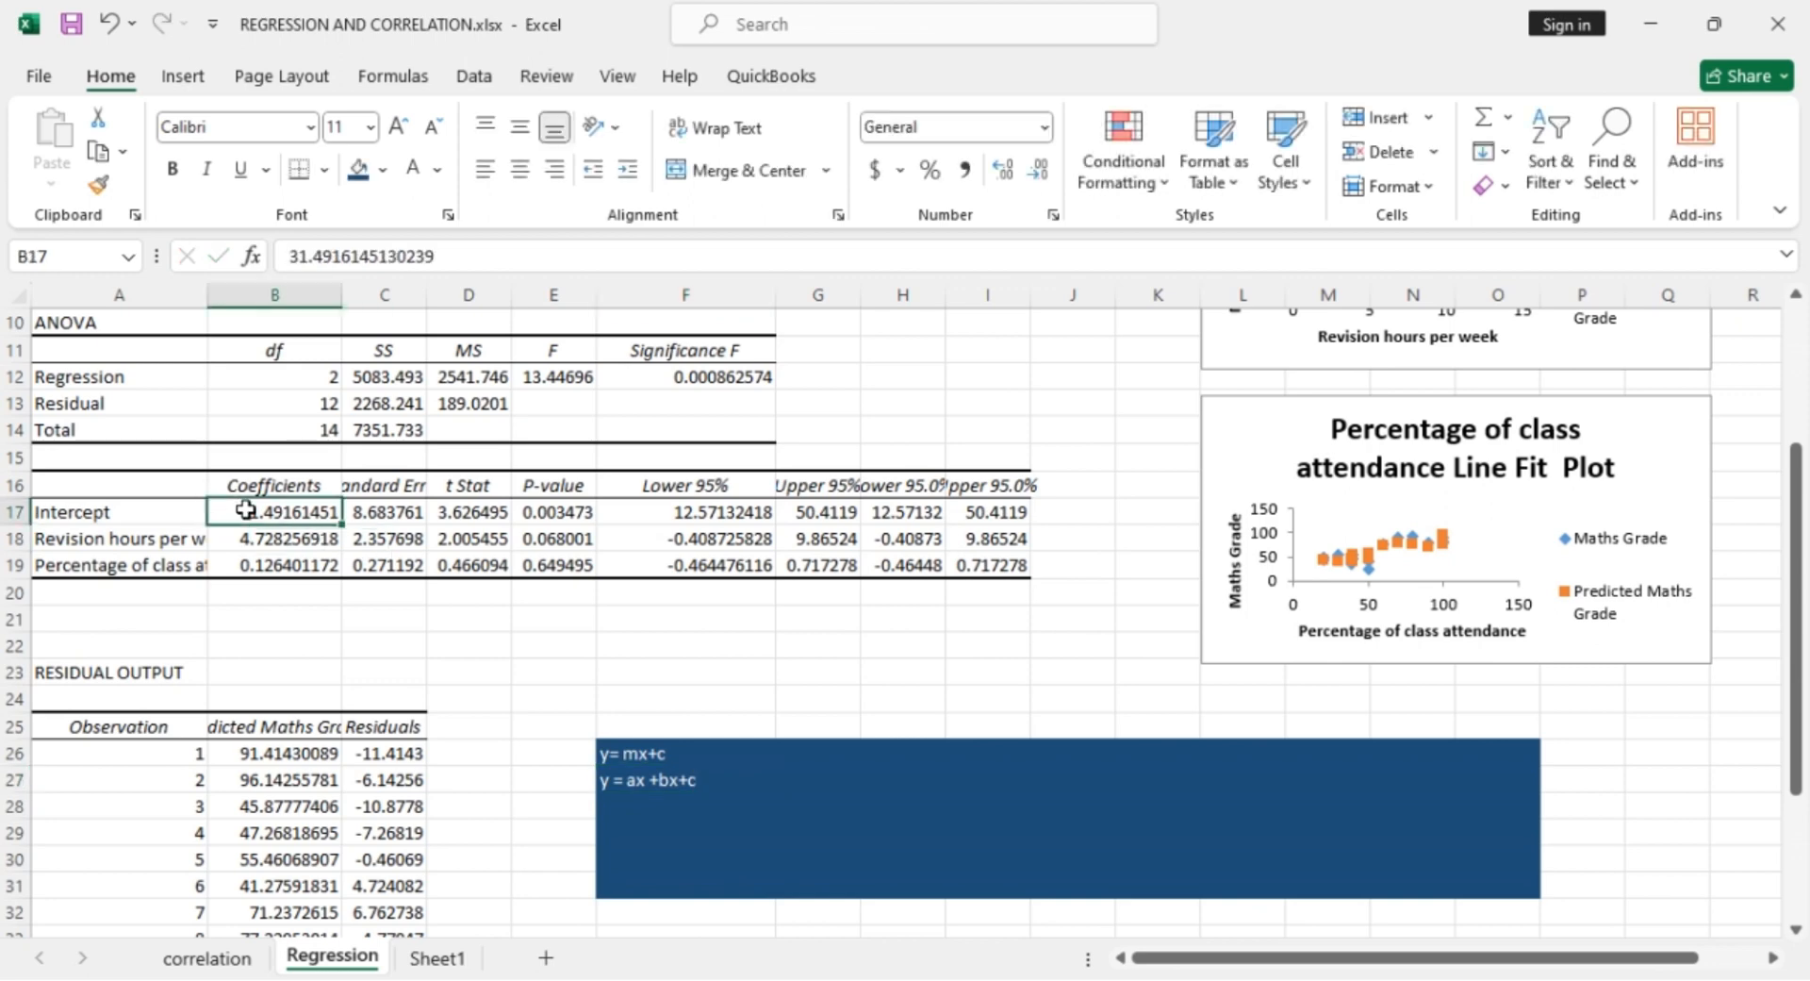
Step: Begin the regression equation in F29 with "Maths grade = 4.7283X revision hours per week", taking the coefficient from the regression output
left_click(287, 535)
left_click(297, 567)
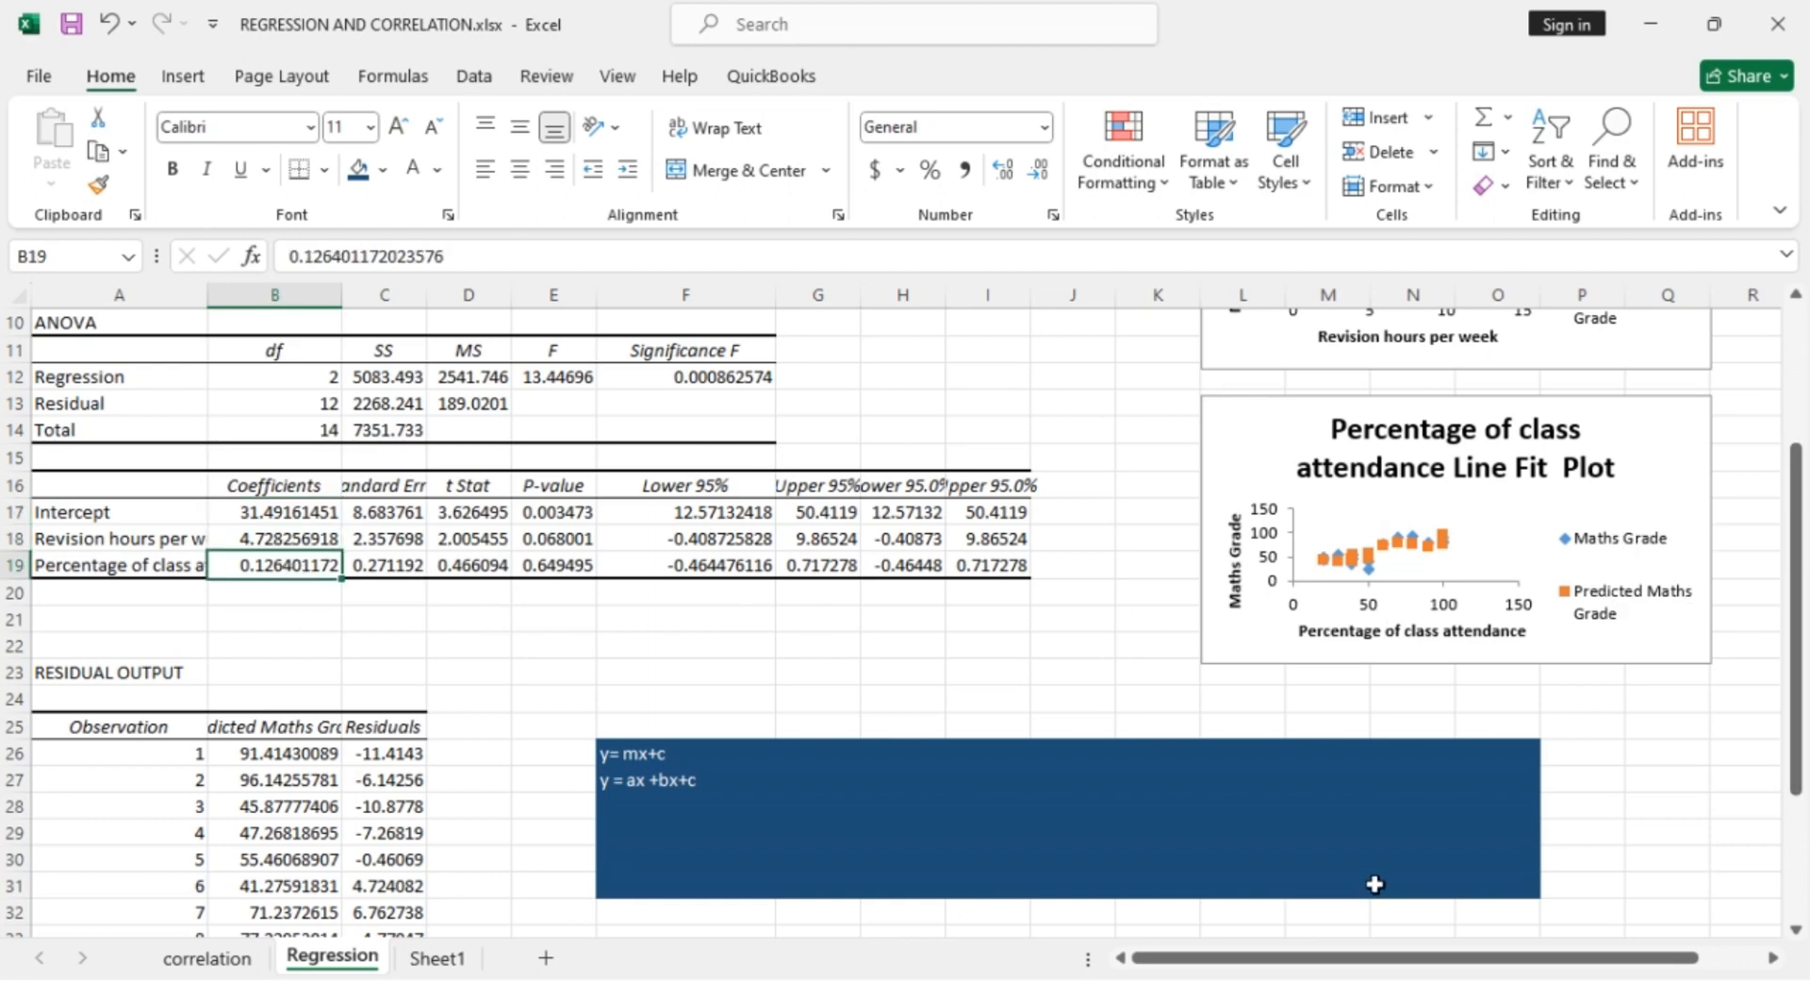
left_click(621, 826)
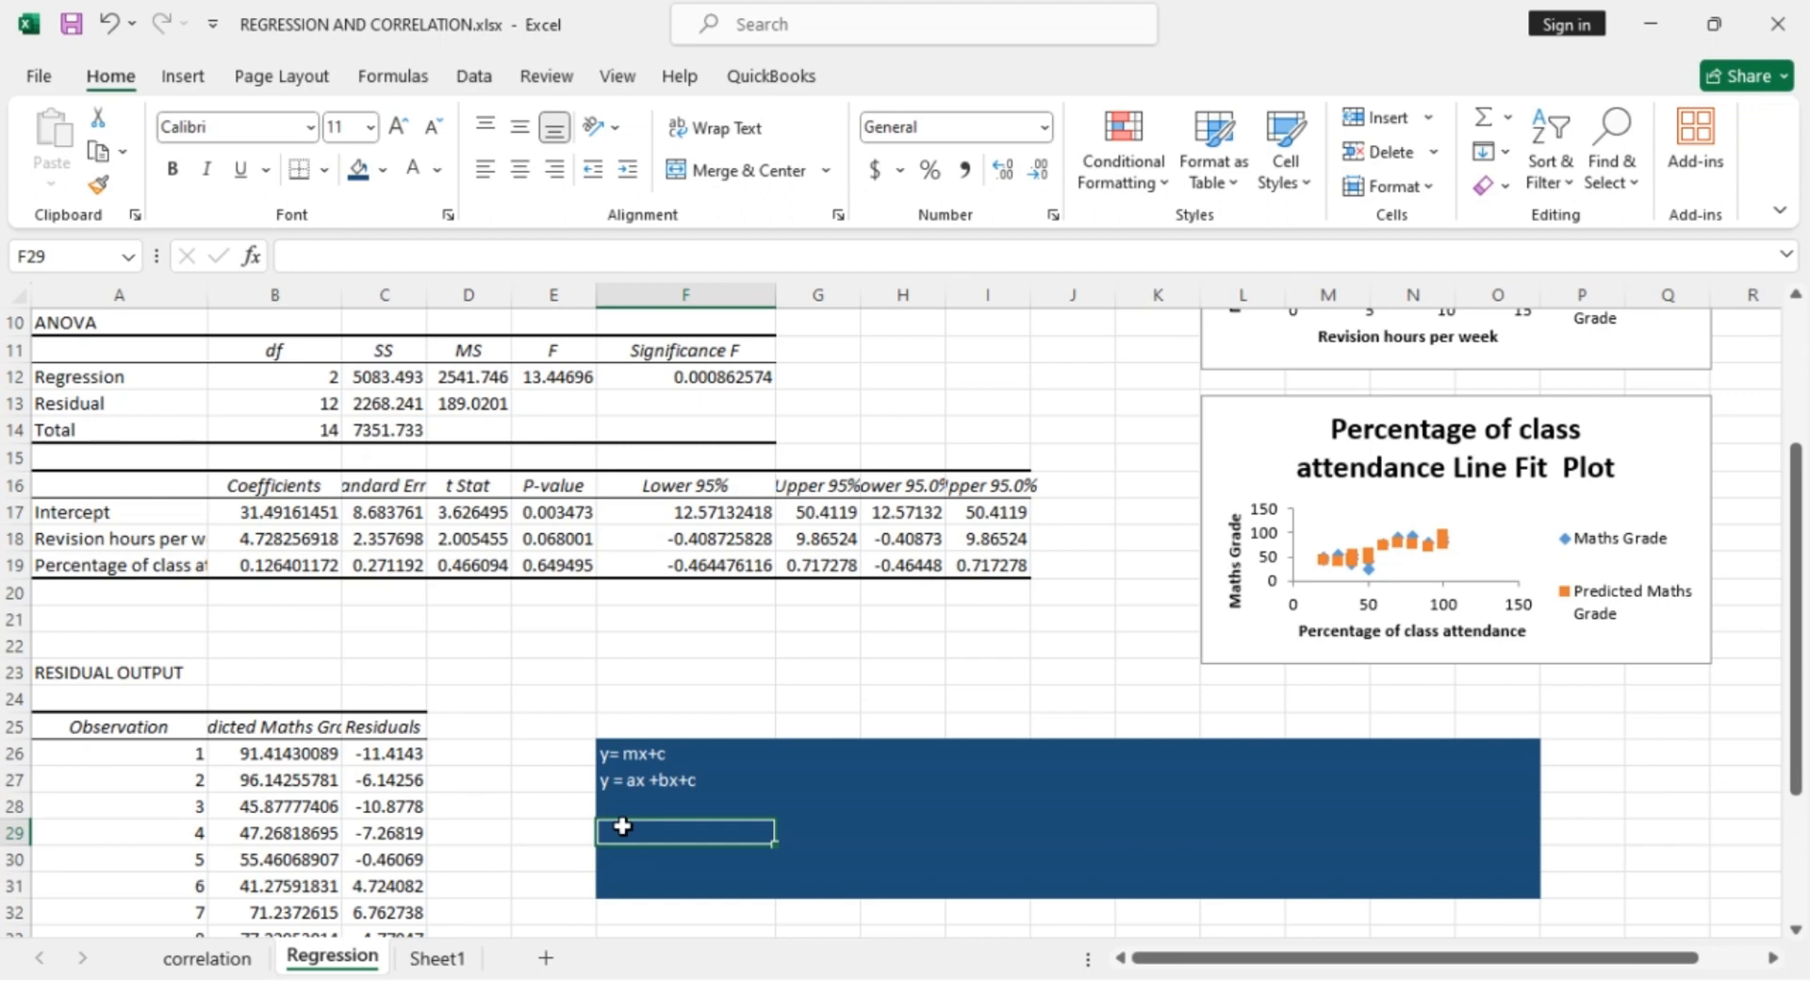
type("Maths")
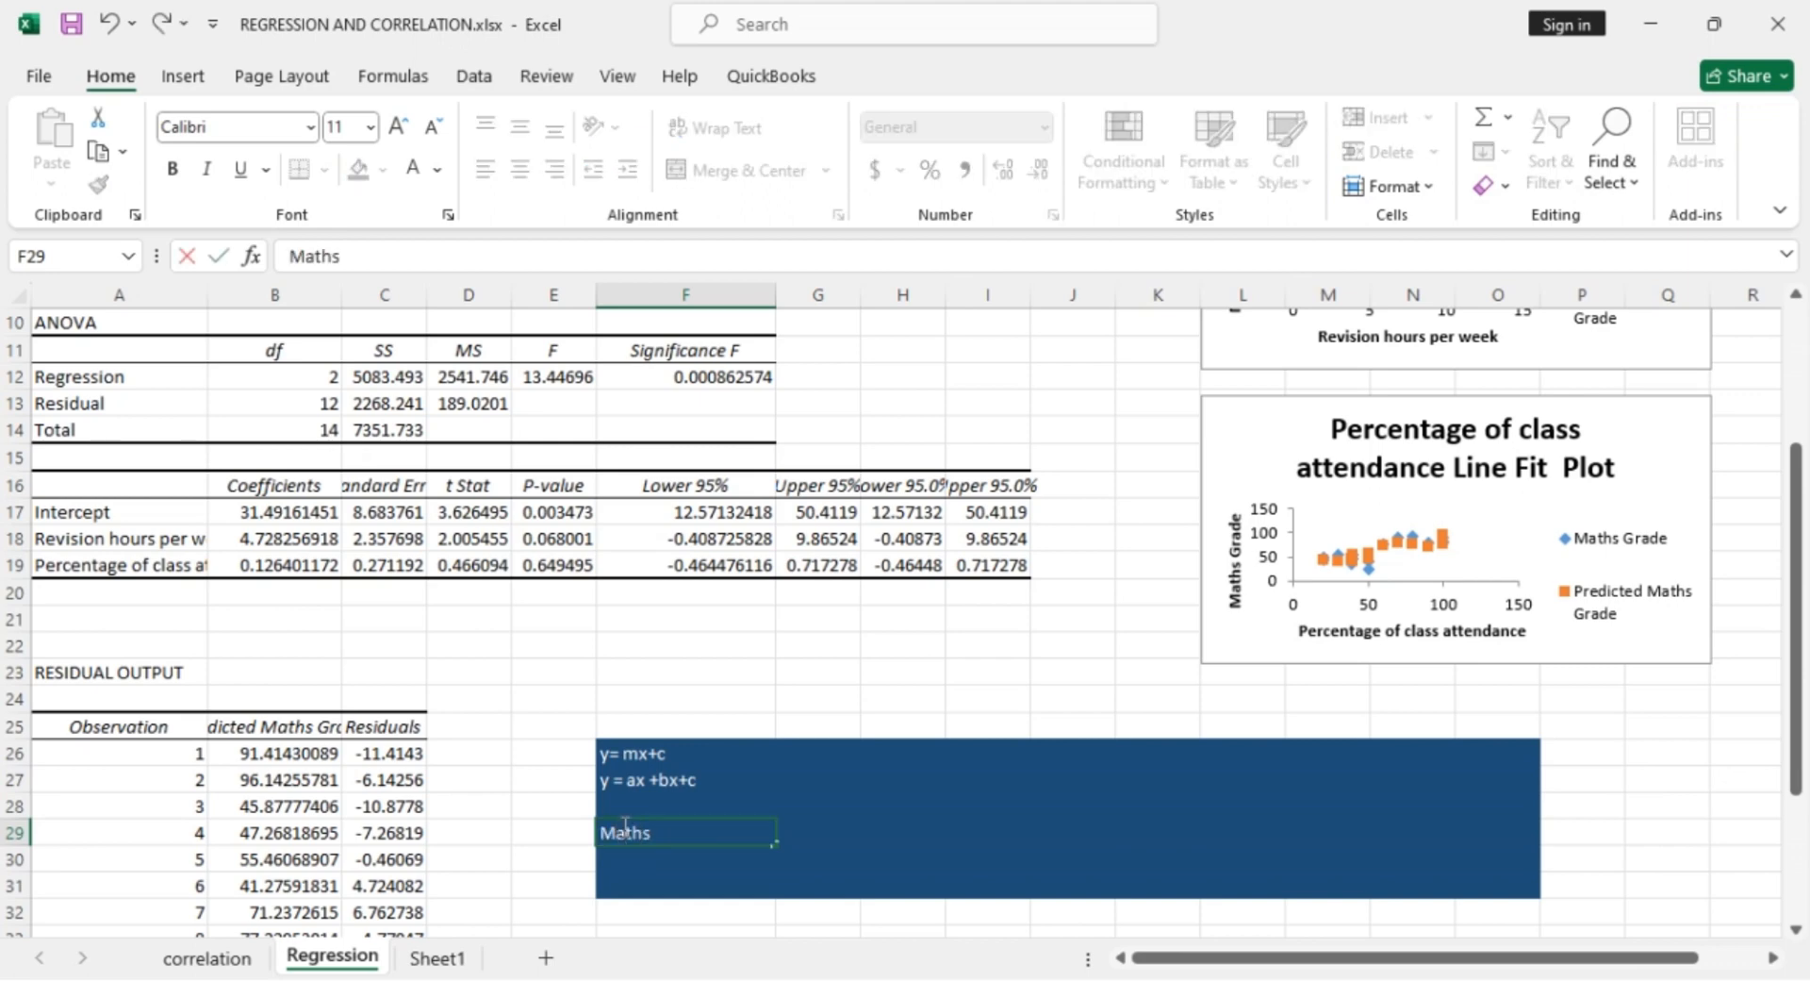
type(" grade =")
type("4")
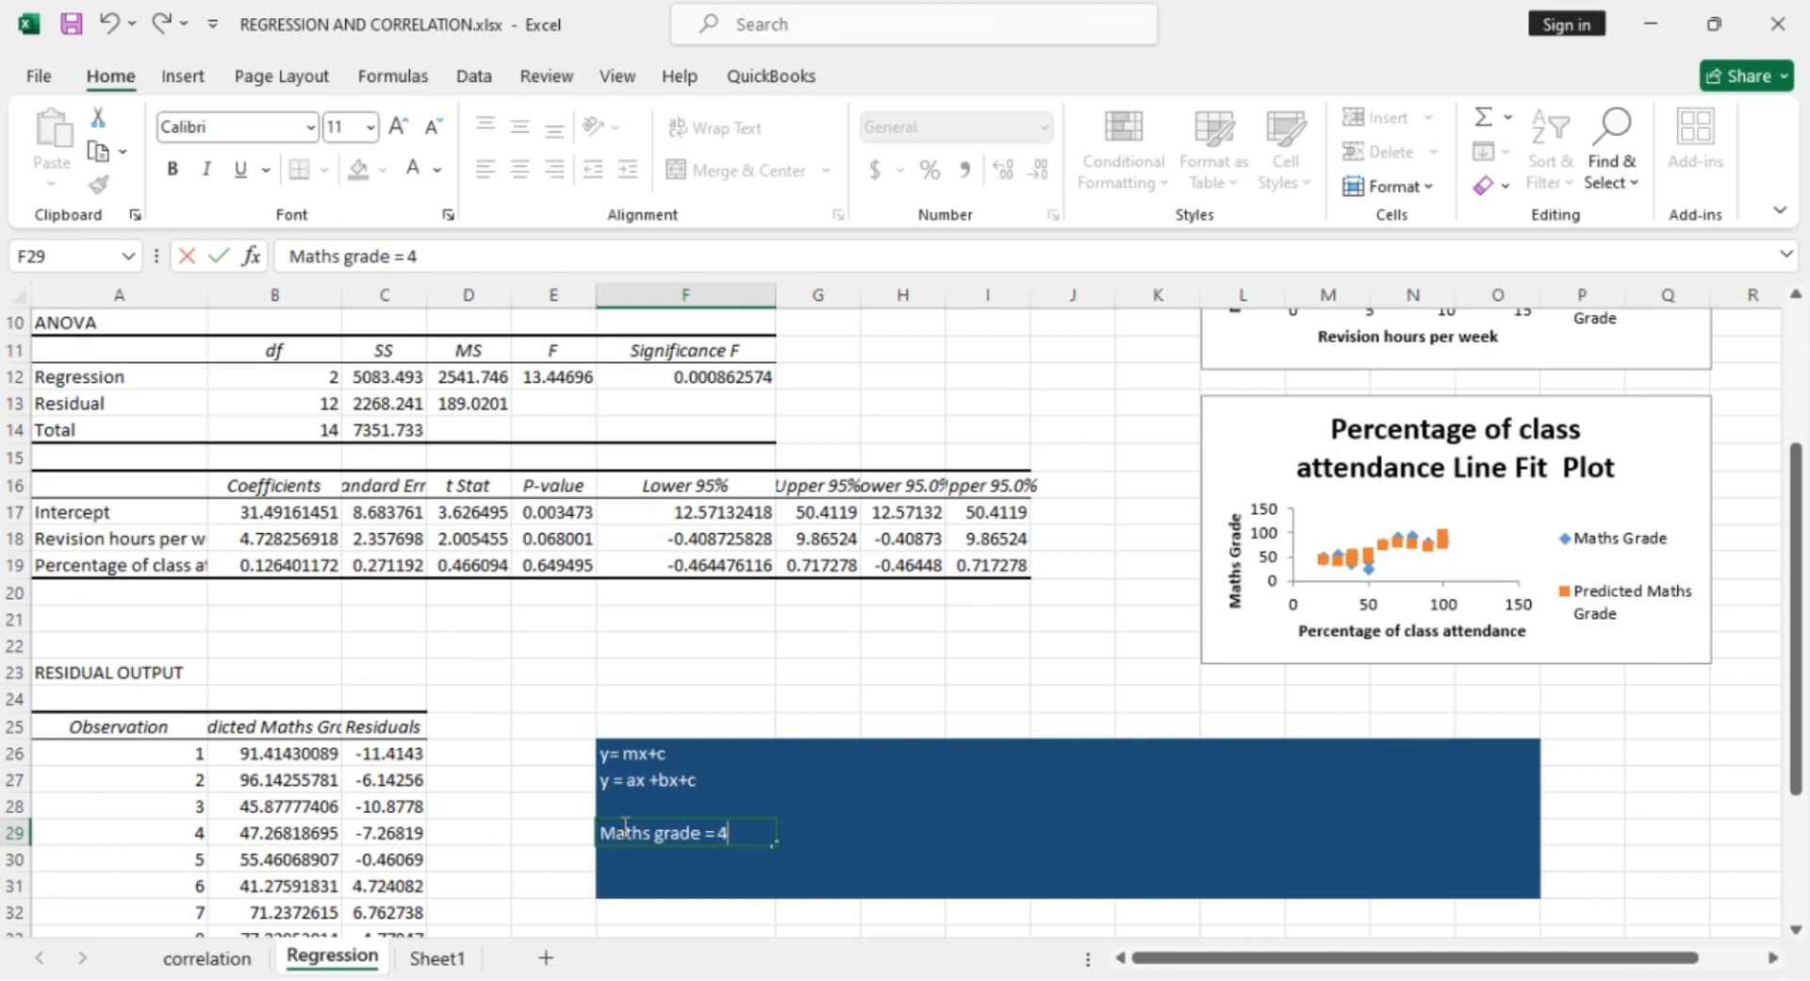
type(".7283X revi")
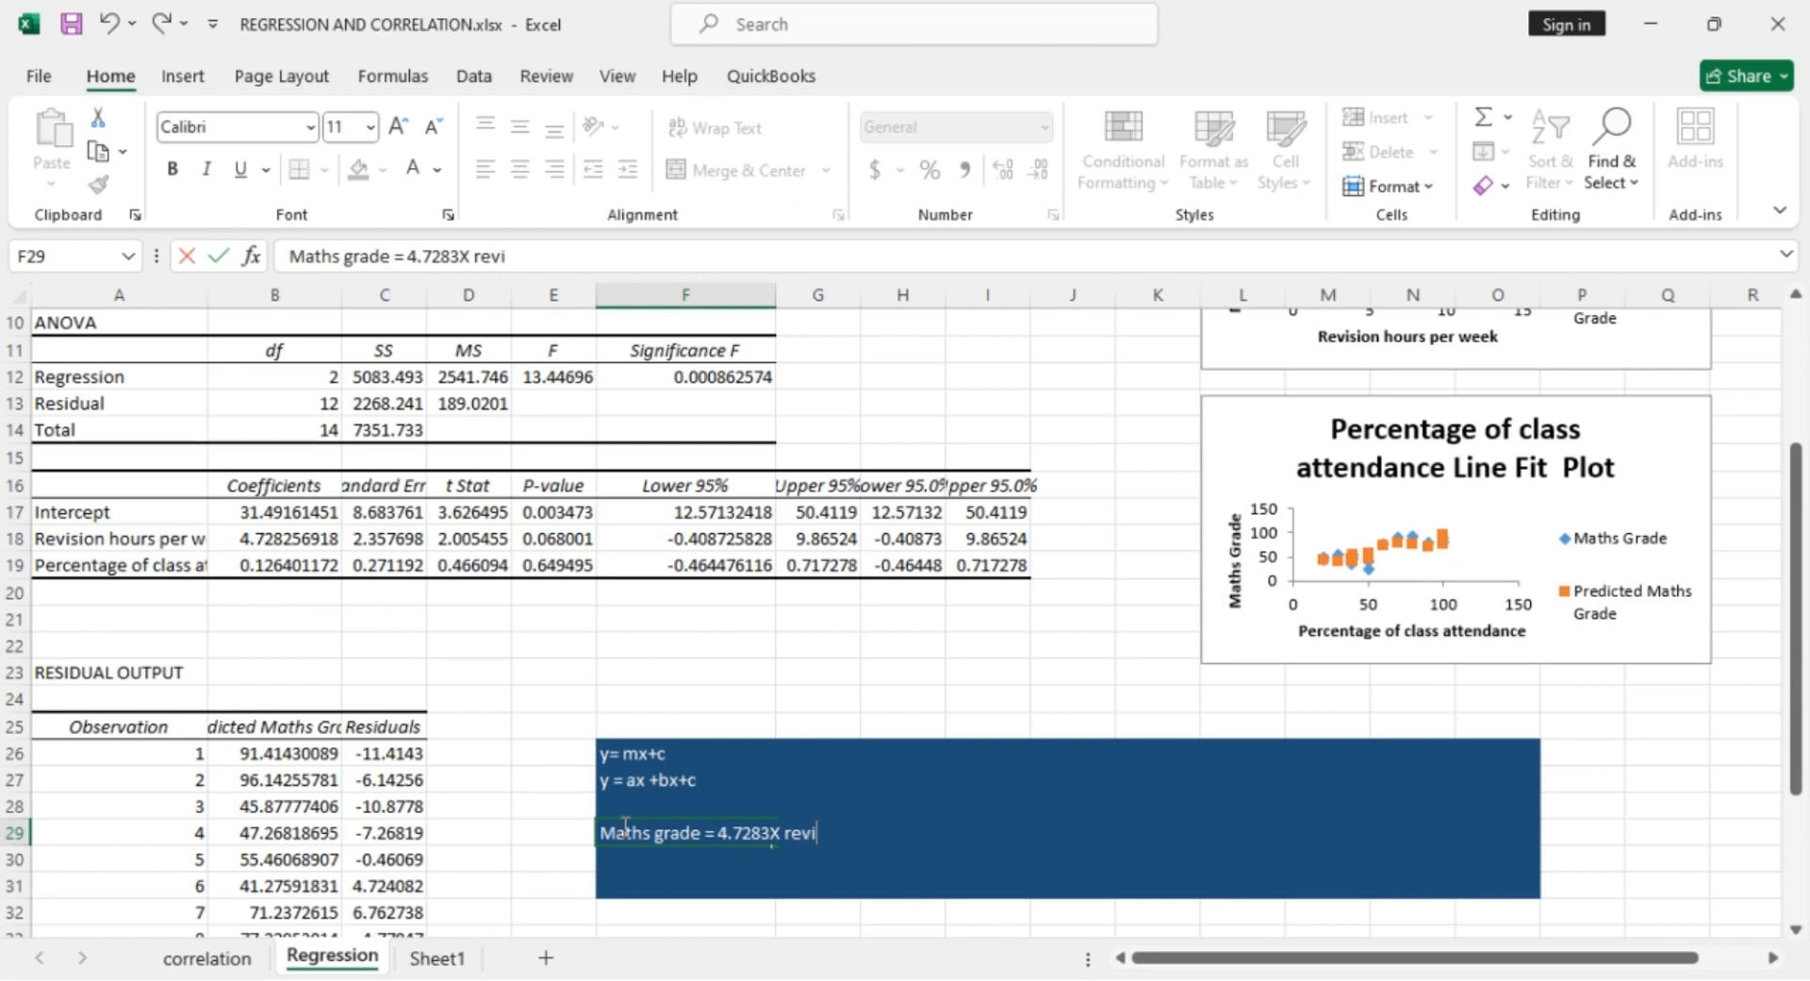
type("sion hours per week")
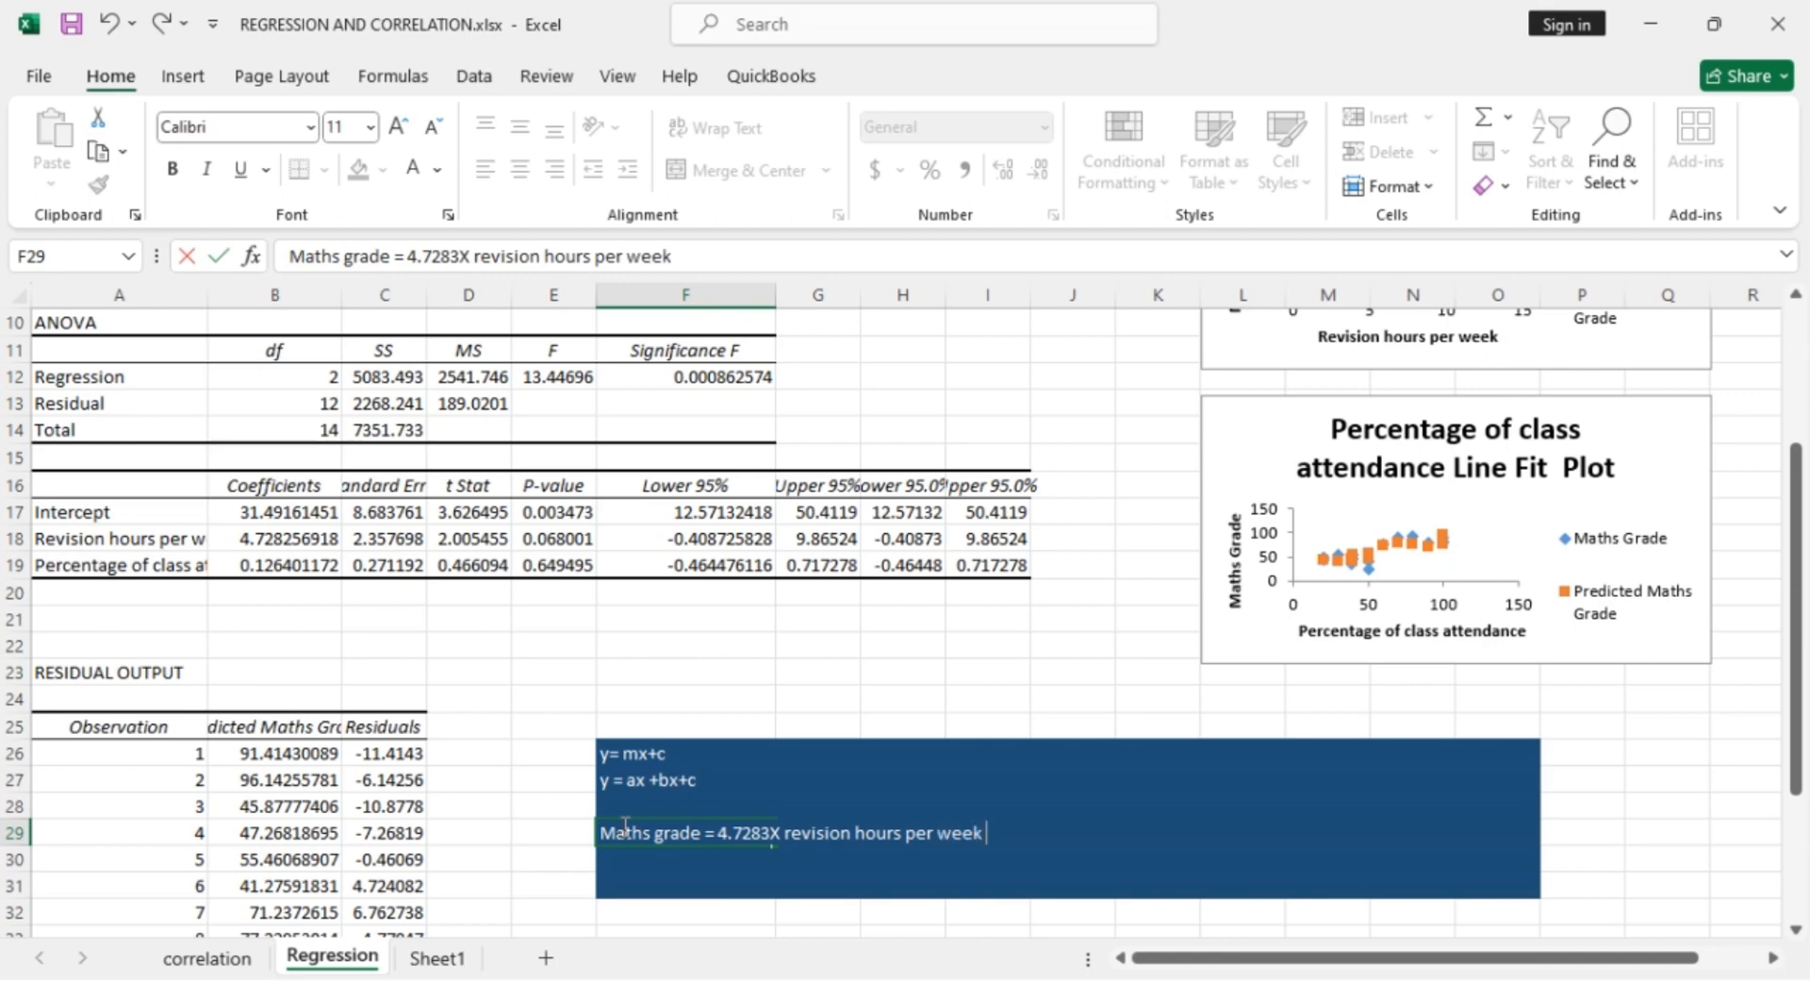
Step: Complete the F29 equation with "+ 0.1264X percentage of class attendance." and check it against the regression output
type(" + 0.1264")
type("X")
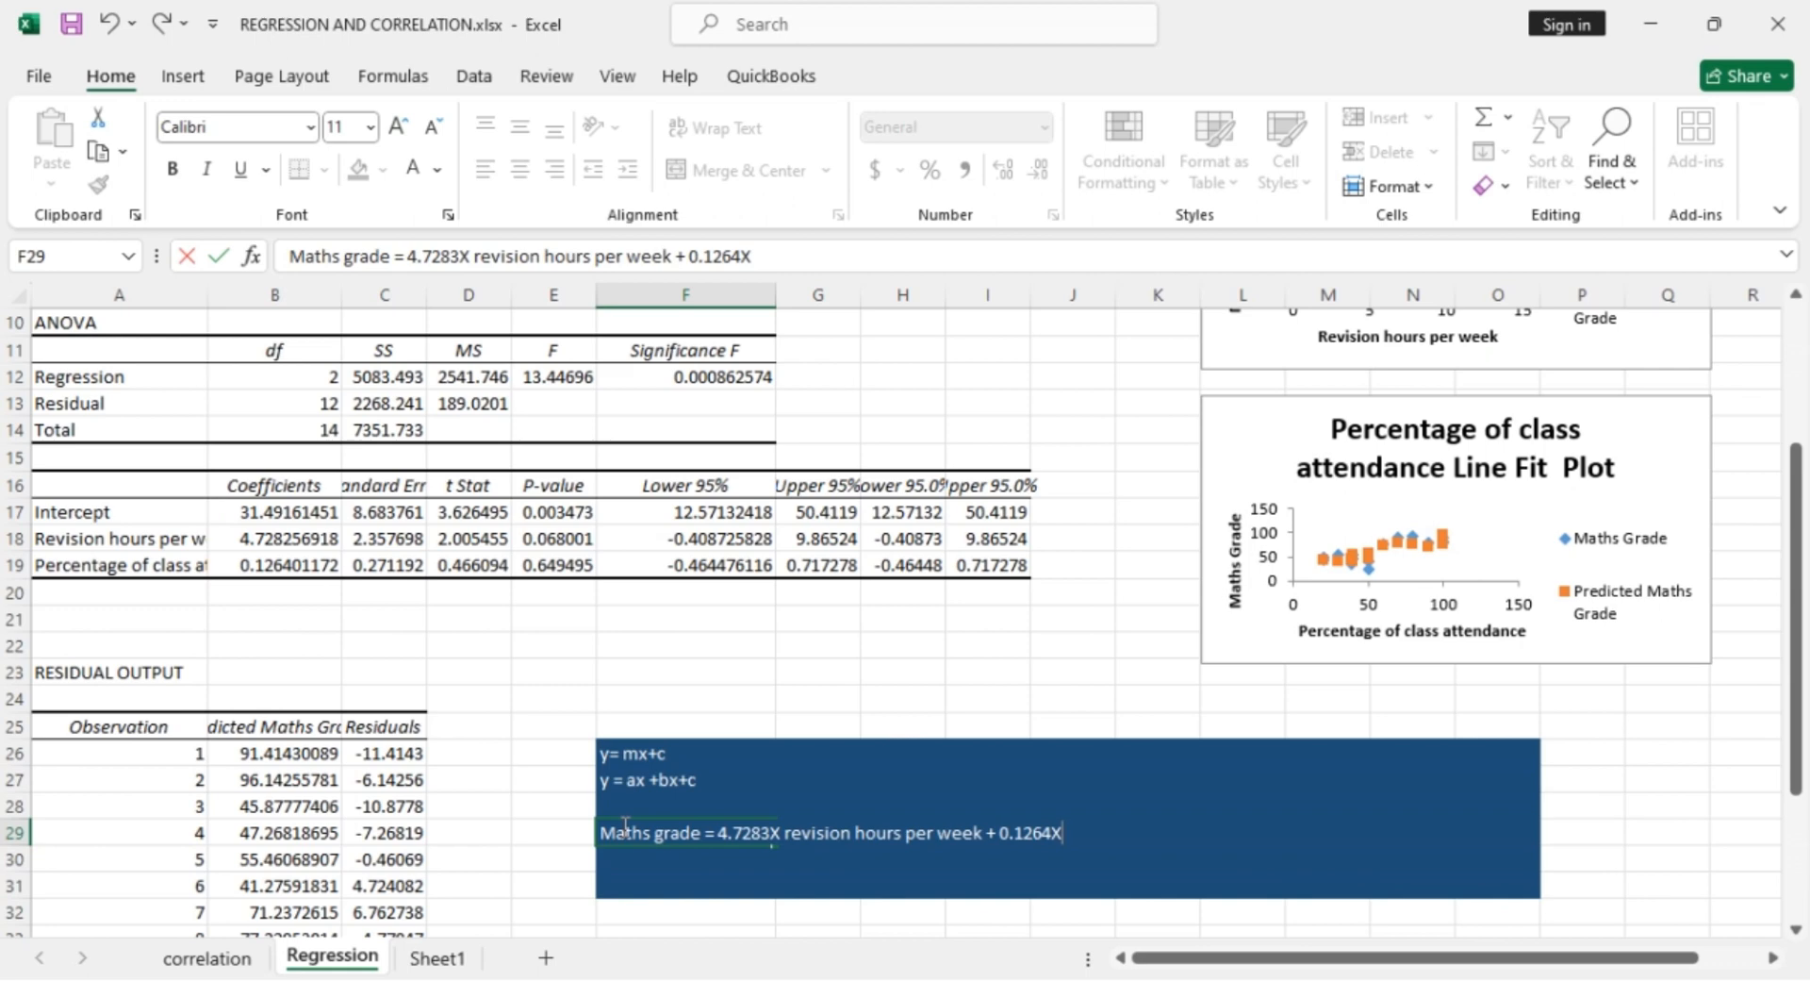
type(" percentage of cl")
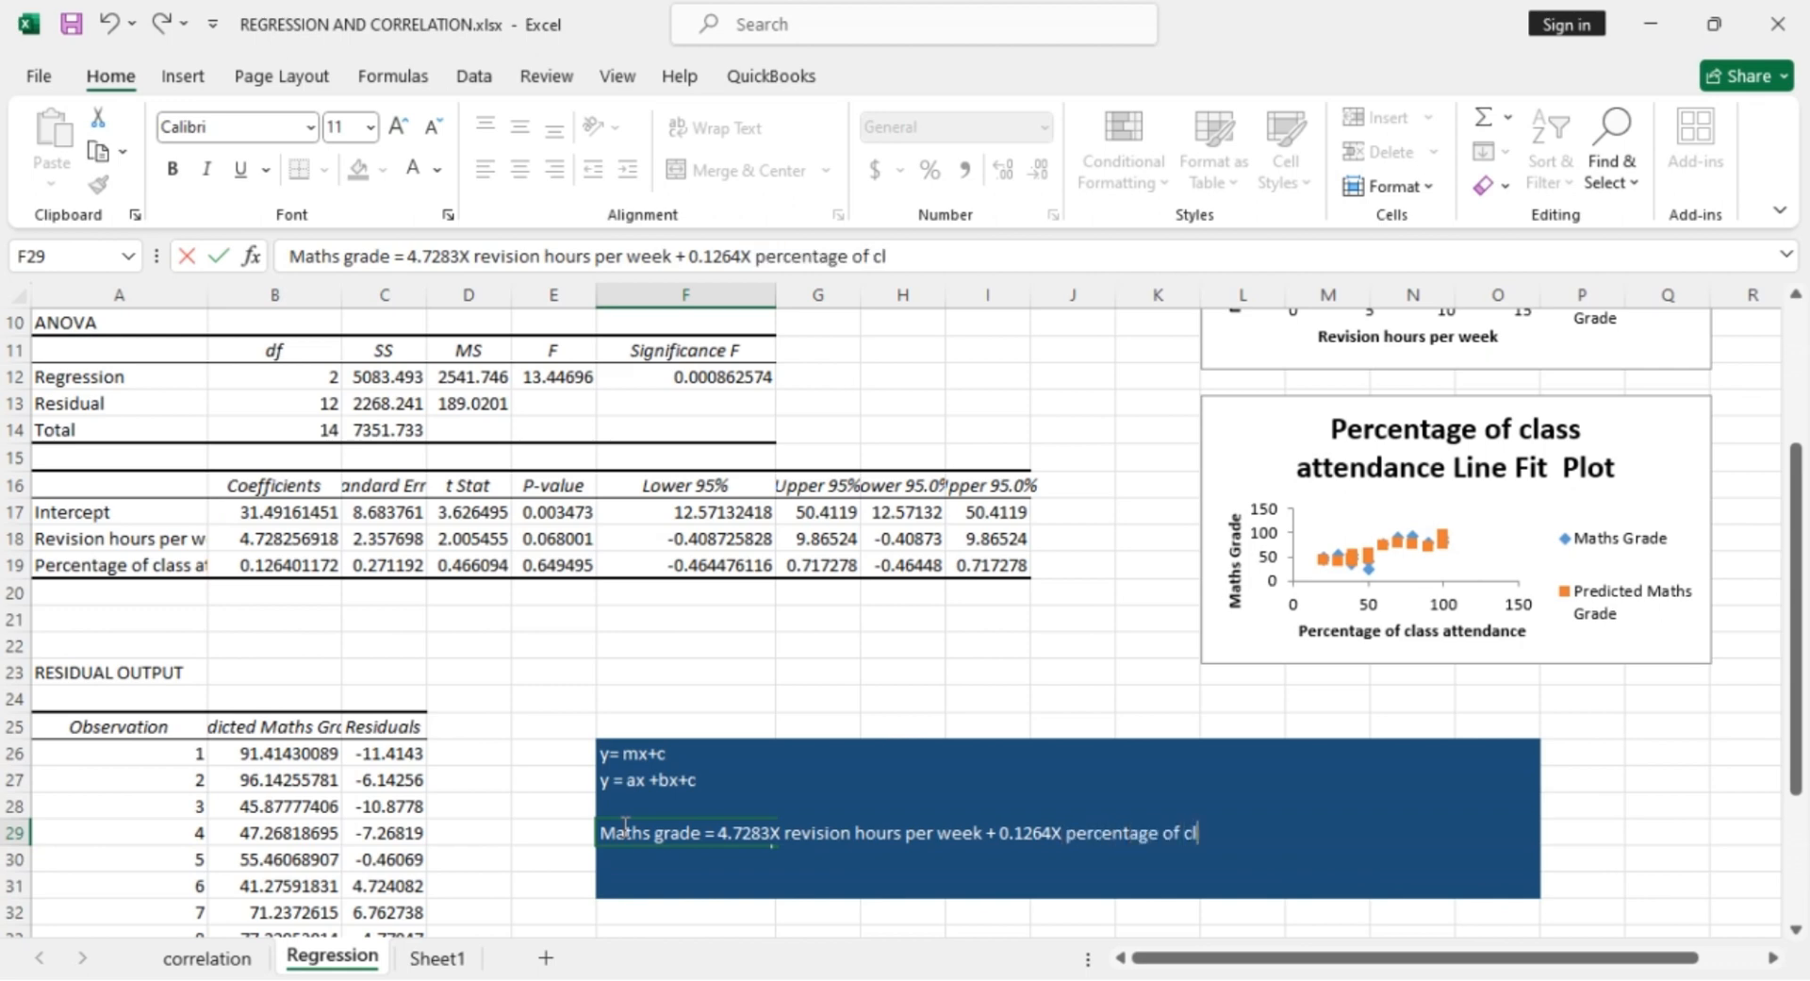
type("ass attendance.")
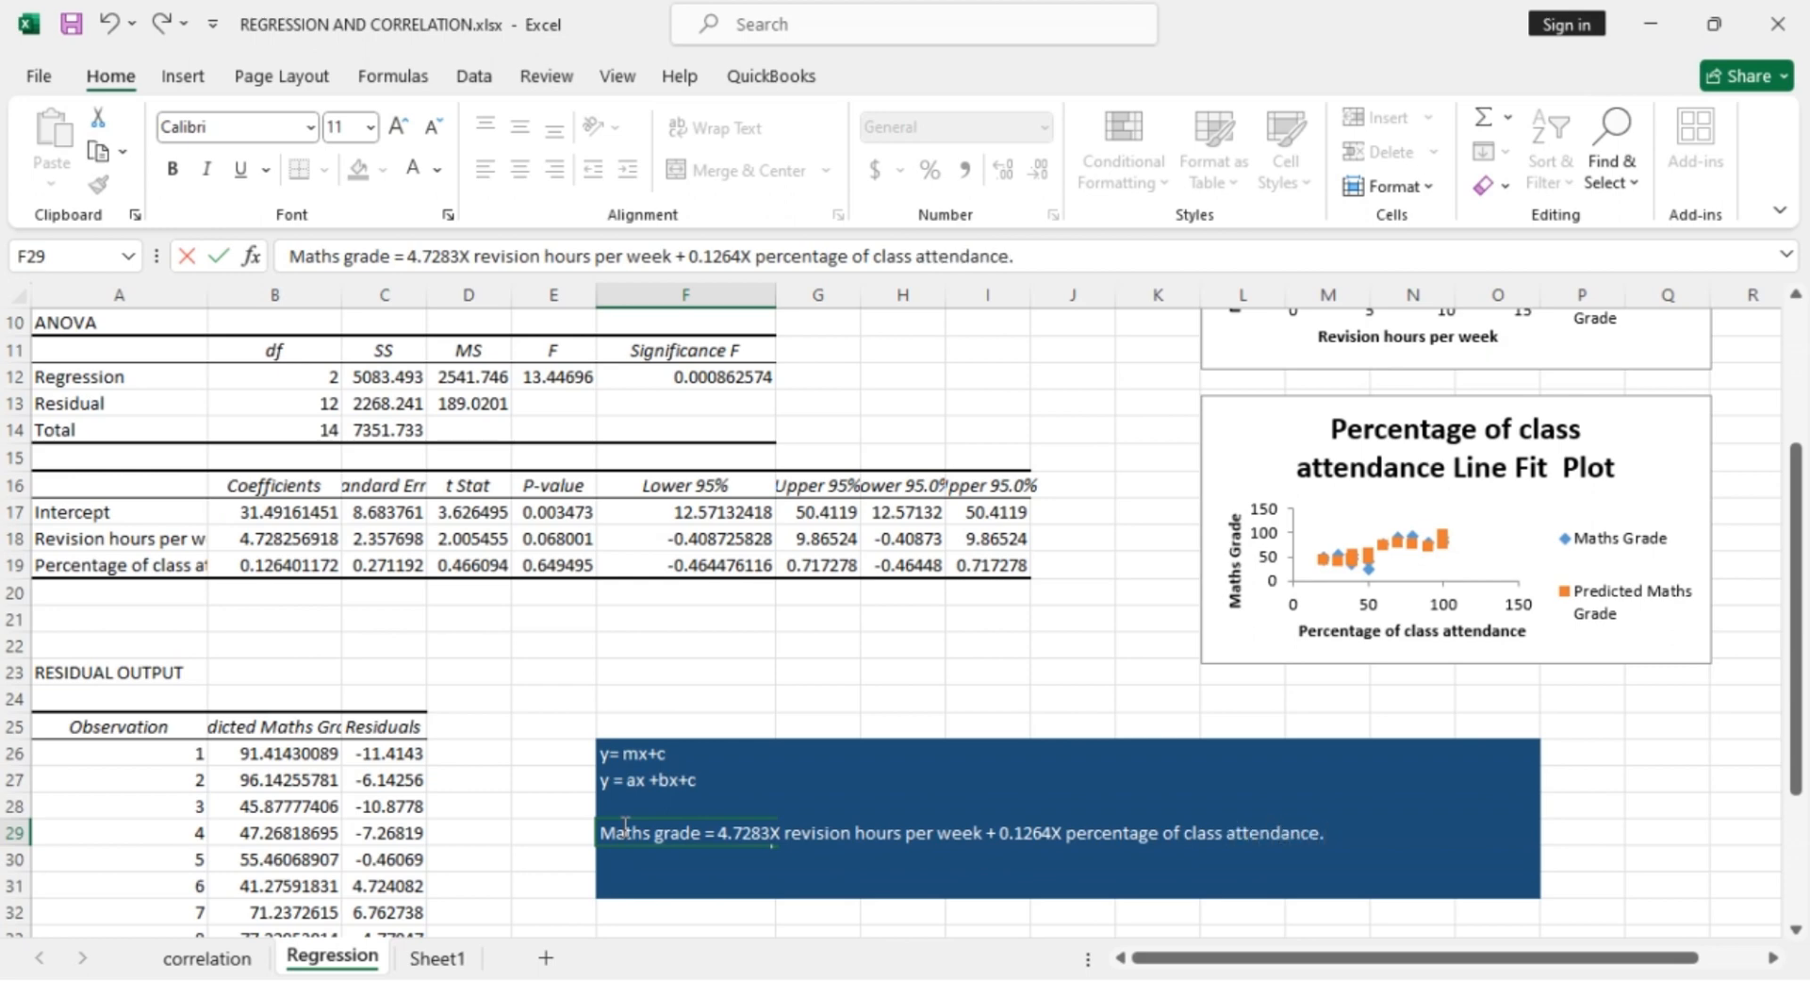
scroll(497, 513, "up", 3)
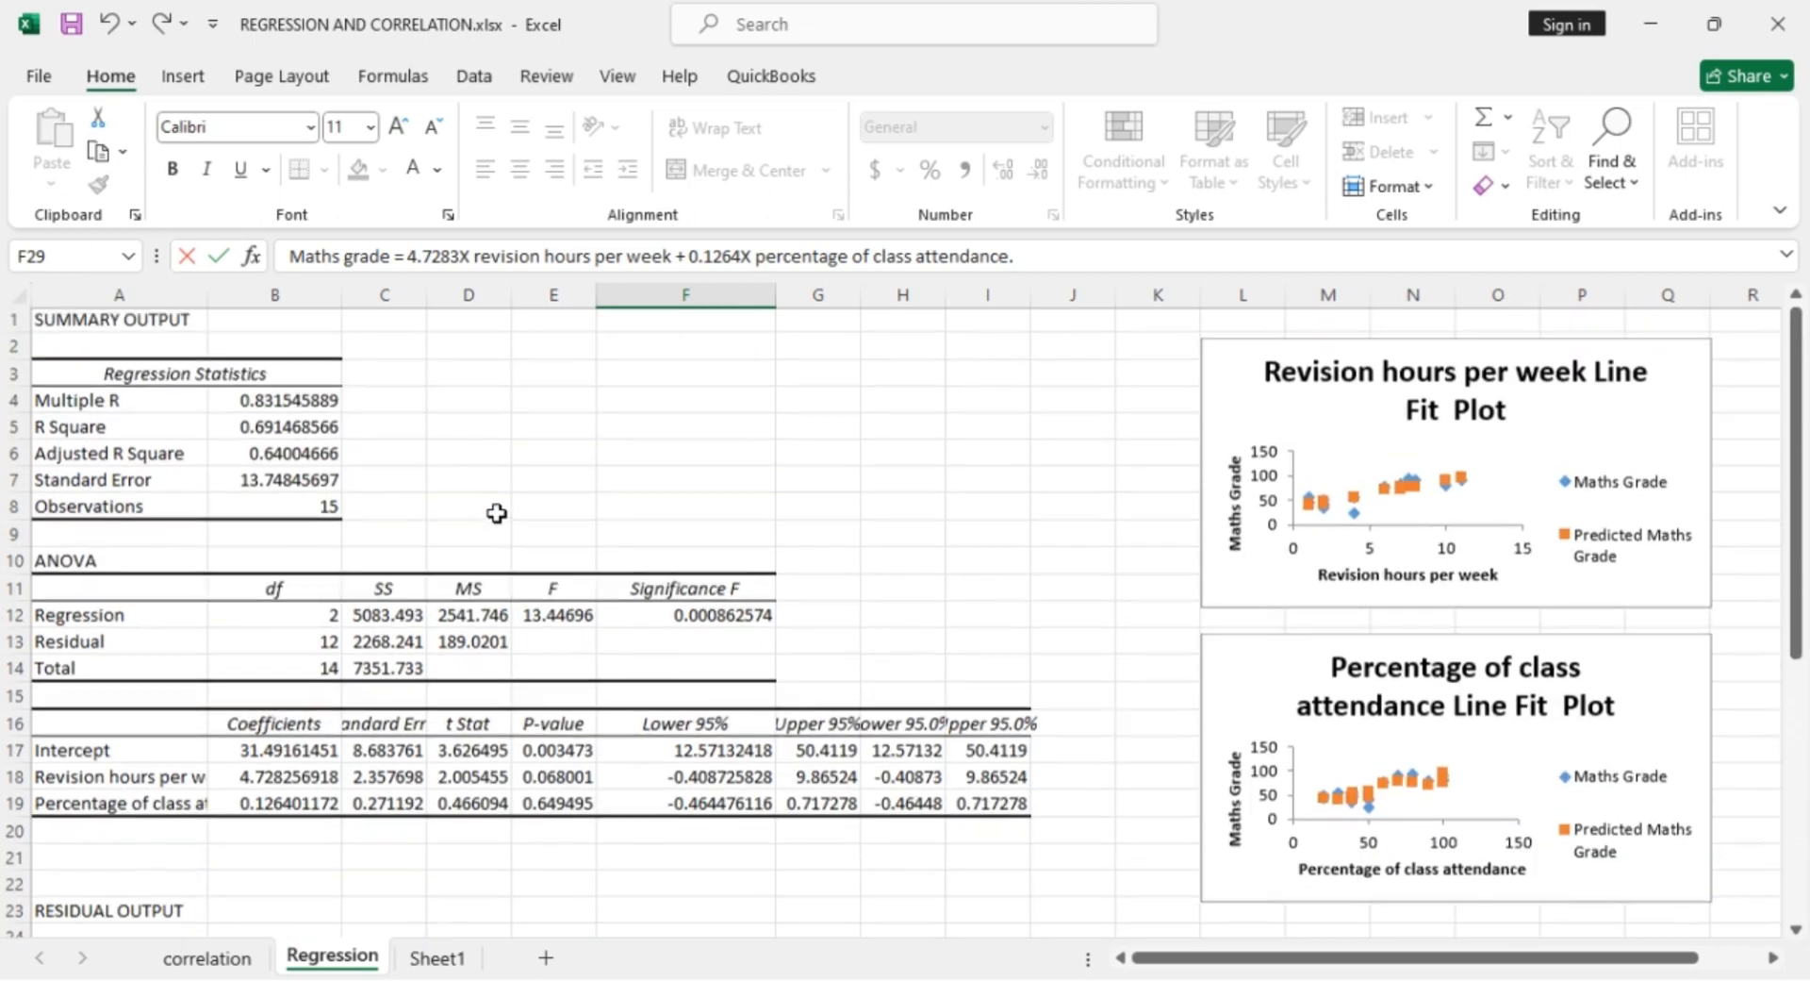
scroll(497, 513, "down", 7)
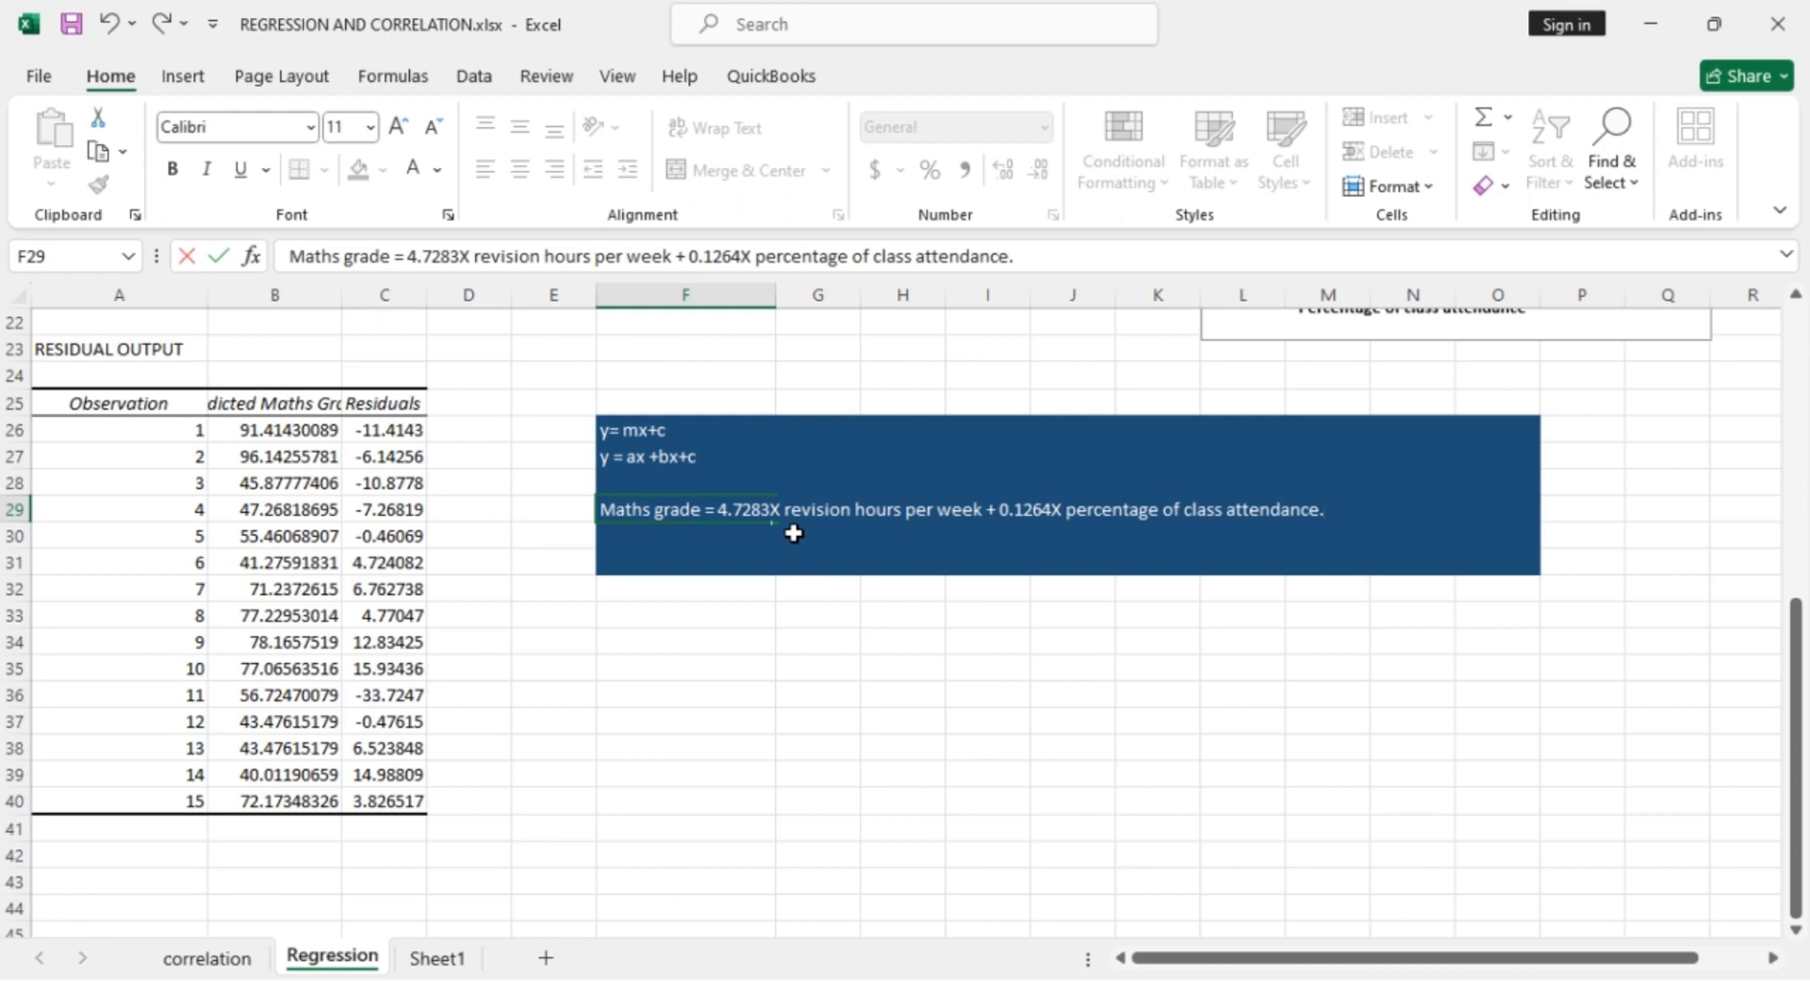
scroll(794, 533, "up", 7)
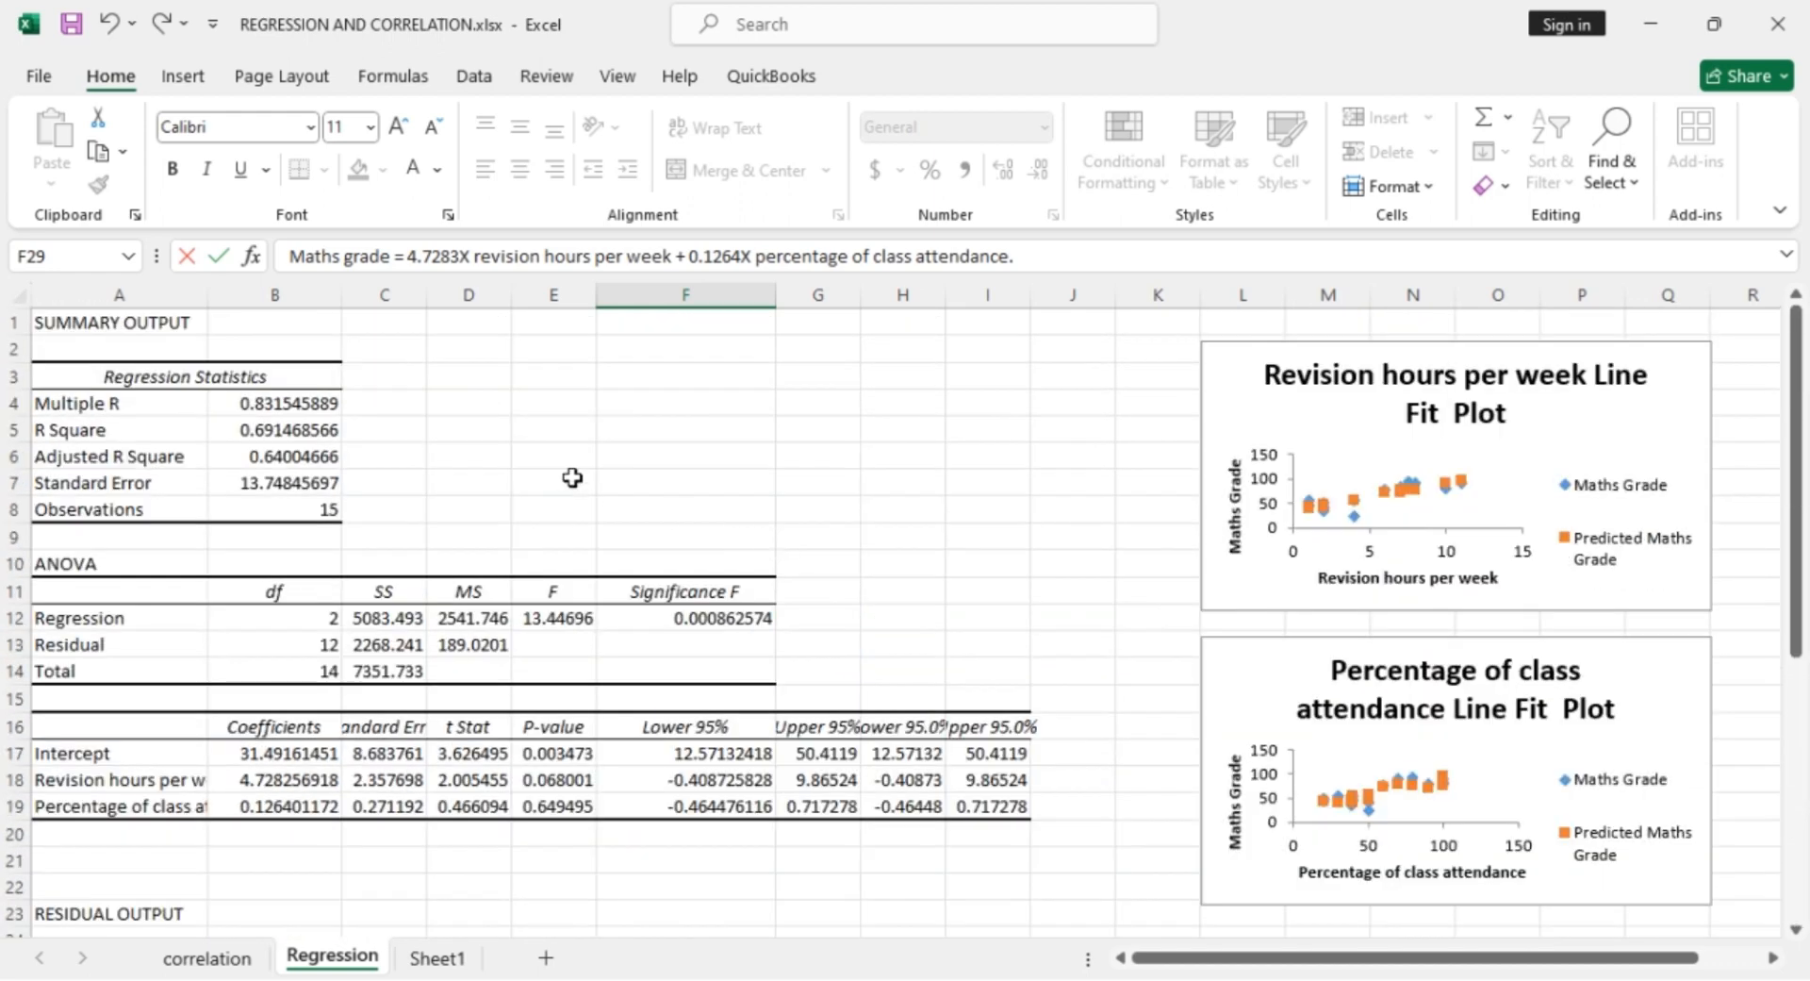
scroll(573, 478, "down", 3)
scroll(537, 481, "down", 4)
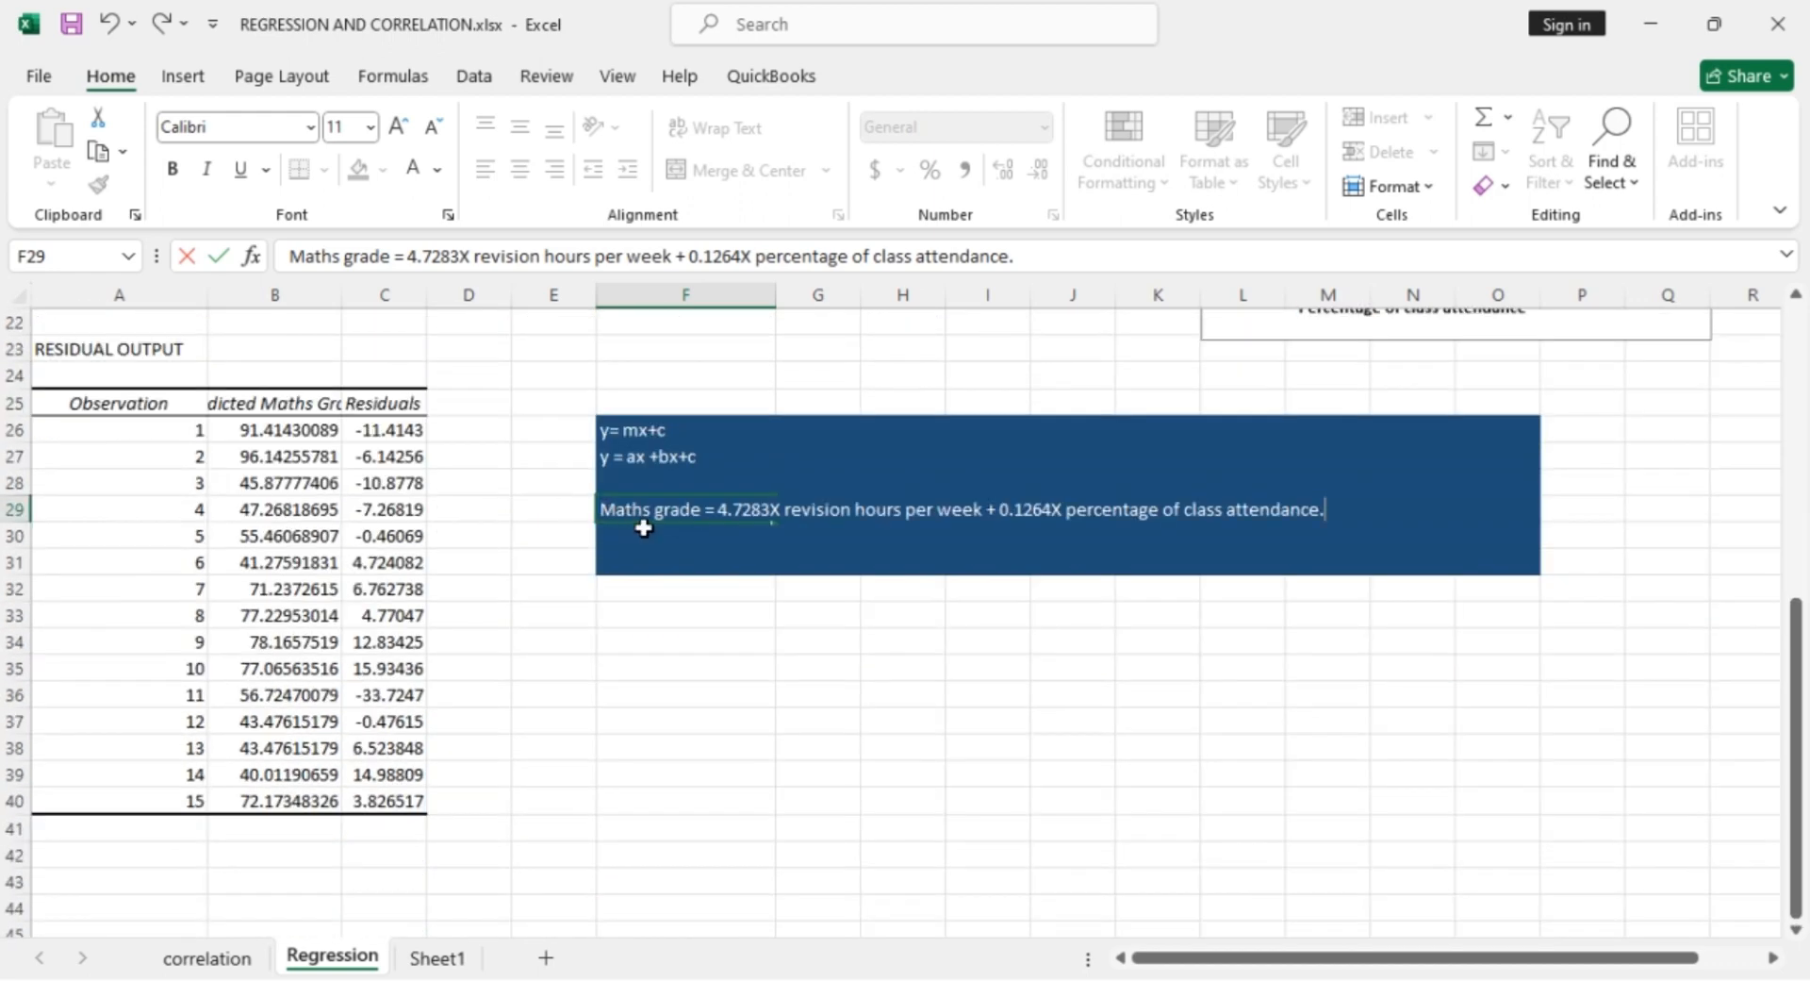
scroll(644, 528, "up", 2)
left_click(676, 594)
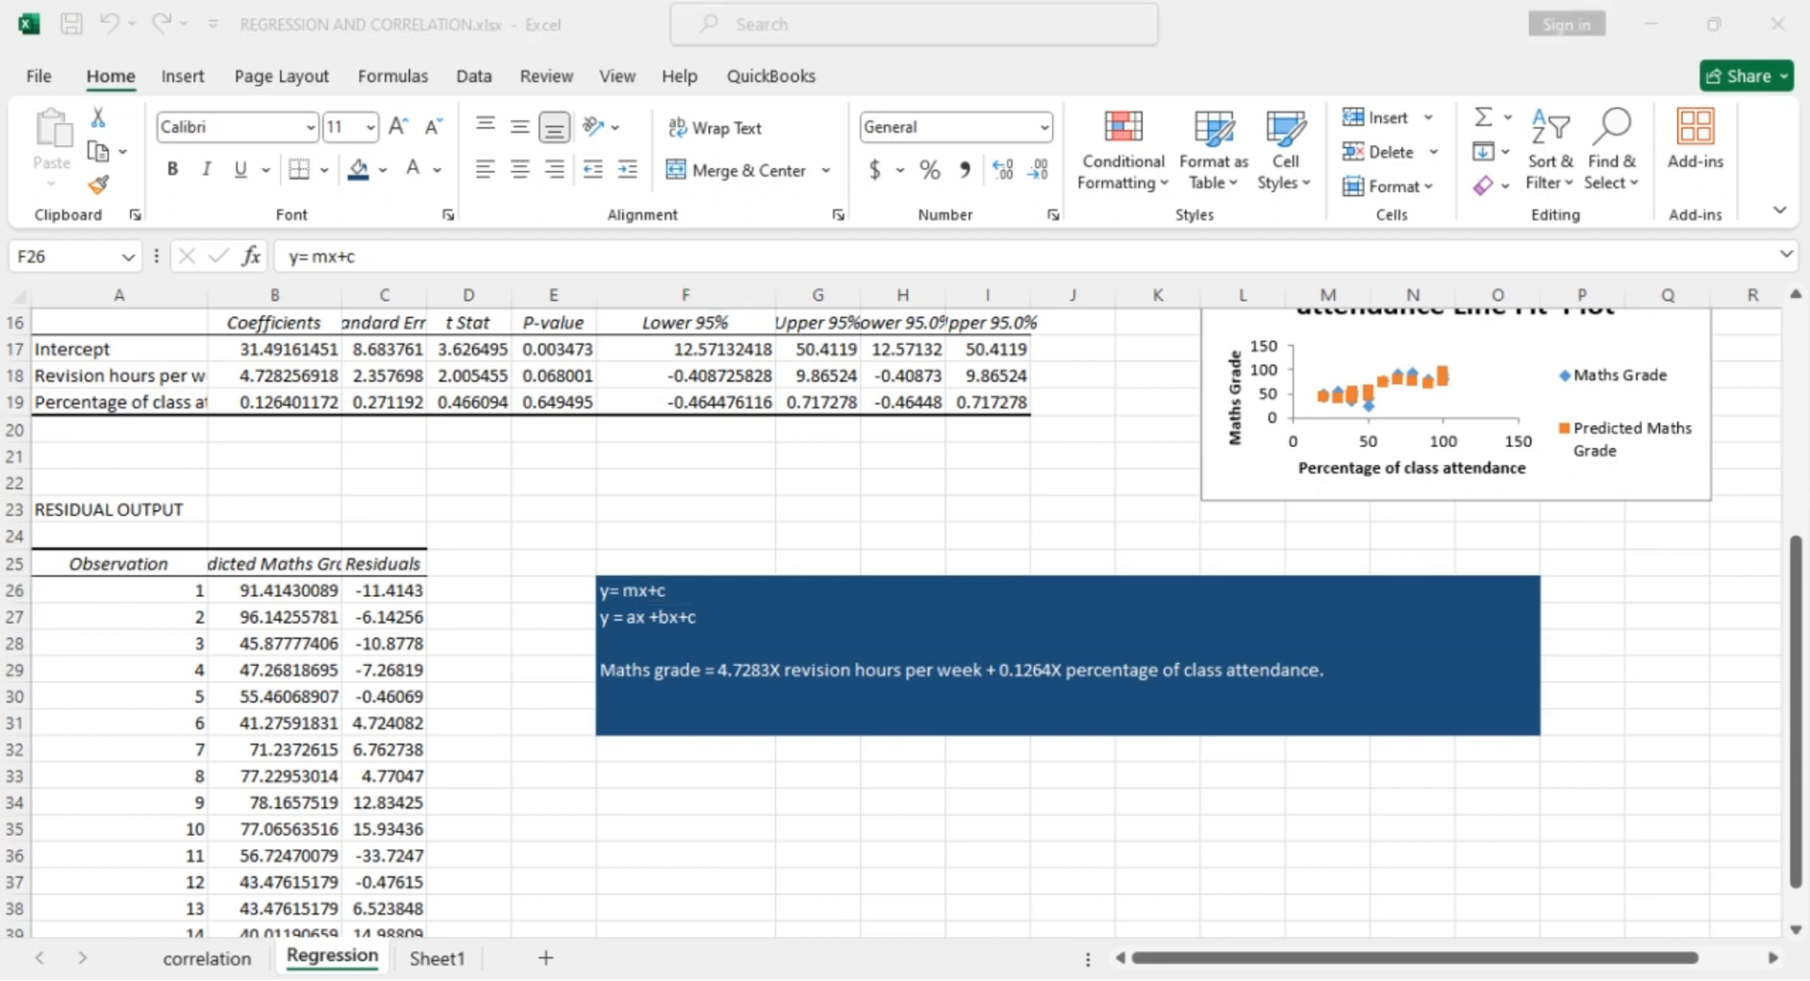
Step: Switch to the REGRESSION AND CORRELATION presentation in PowerPoint and view its title slide and the Introduction to Regression slide
key("alt+Tab")
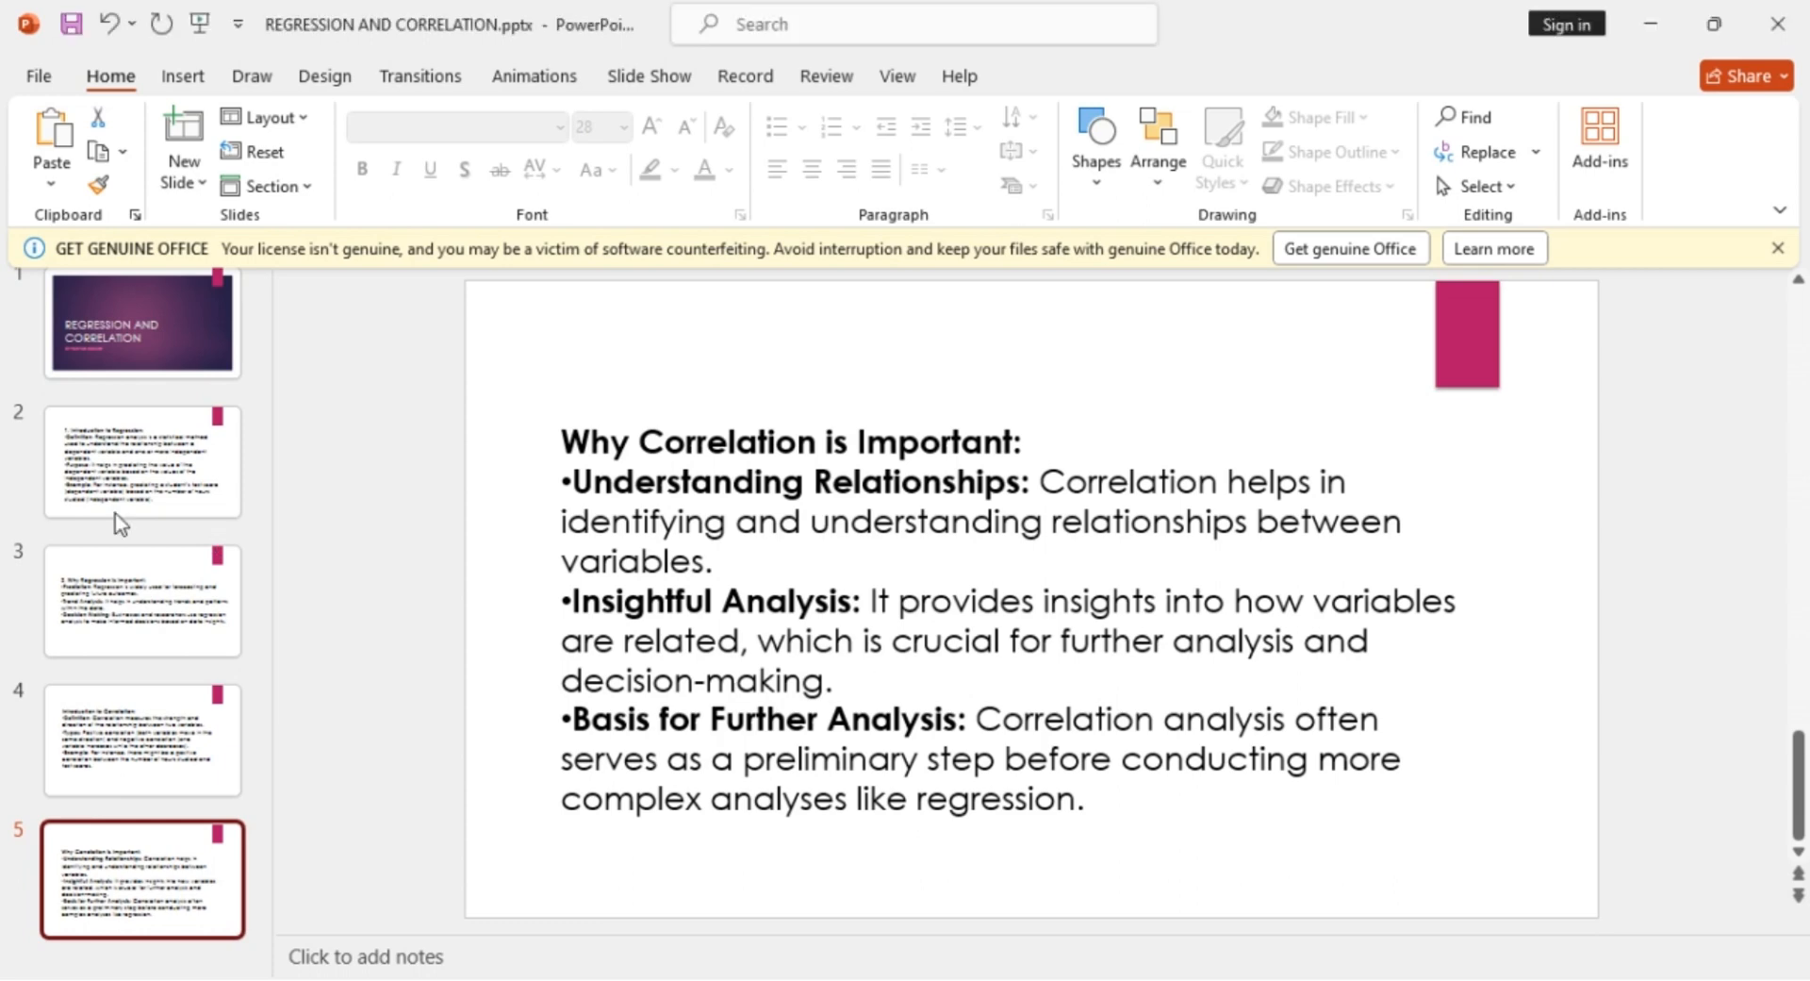
left_click(126, 342)
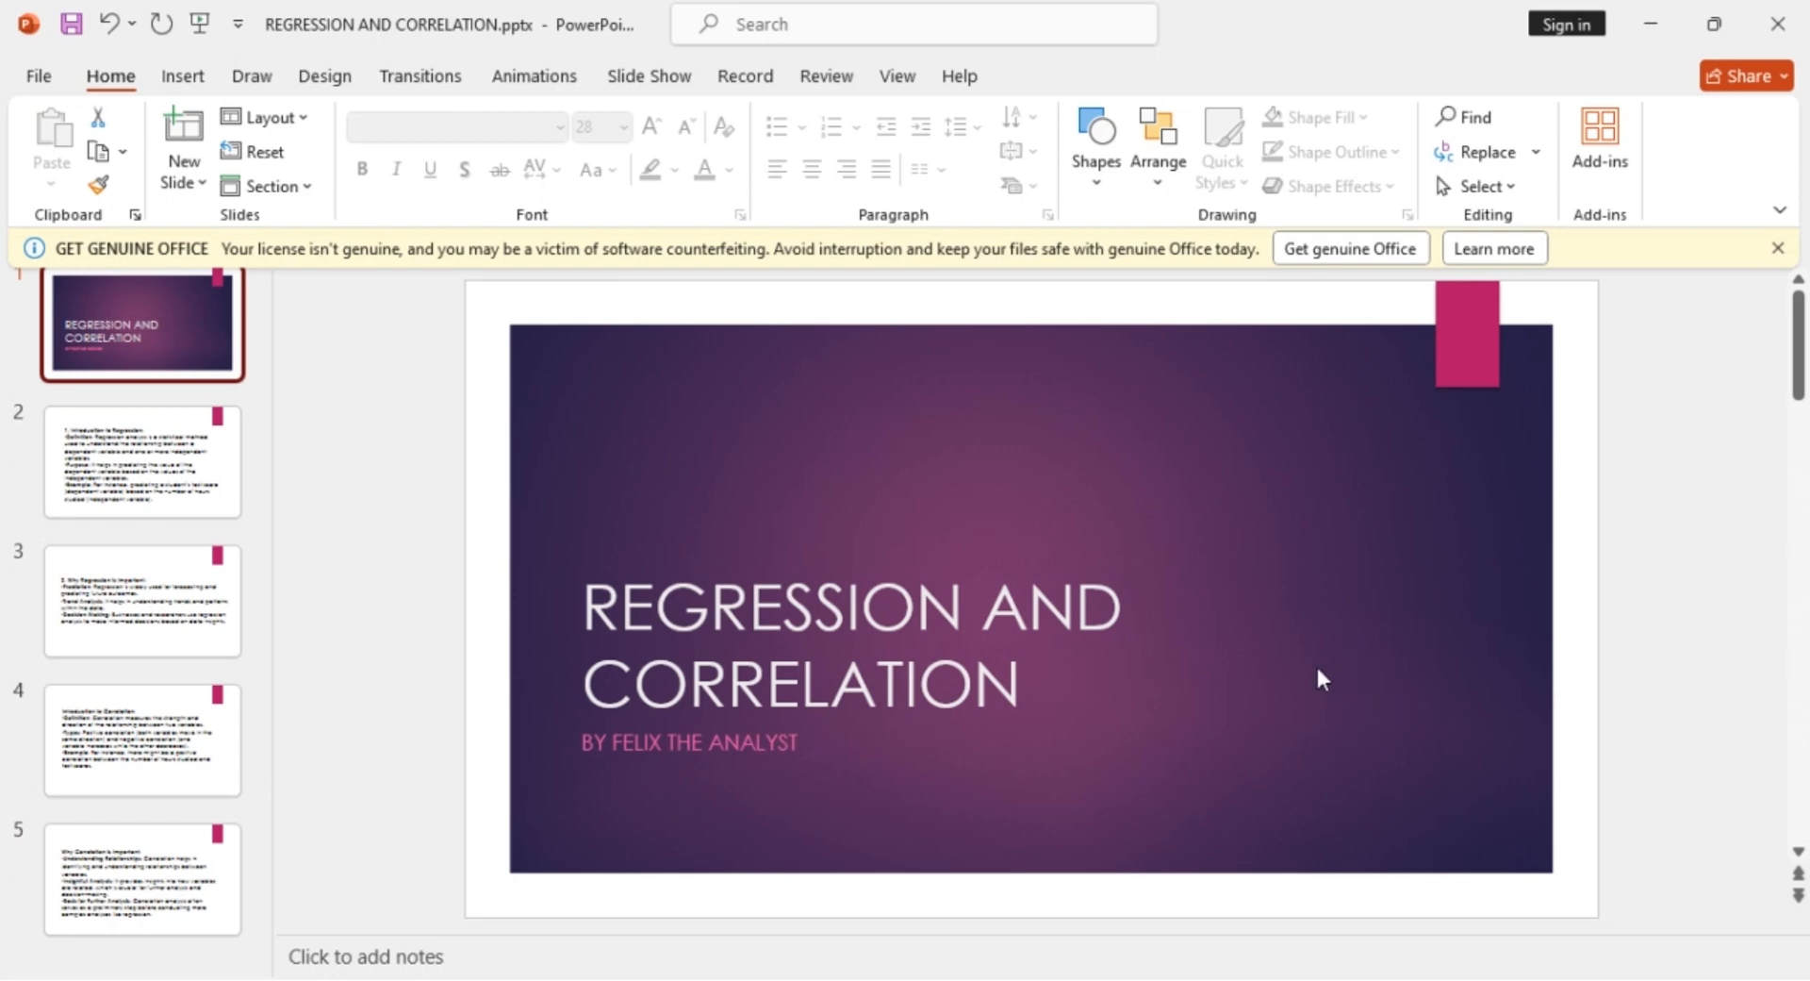
scroll(1317, 669, "down", 1)
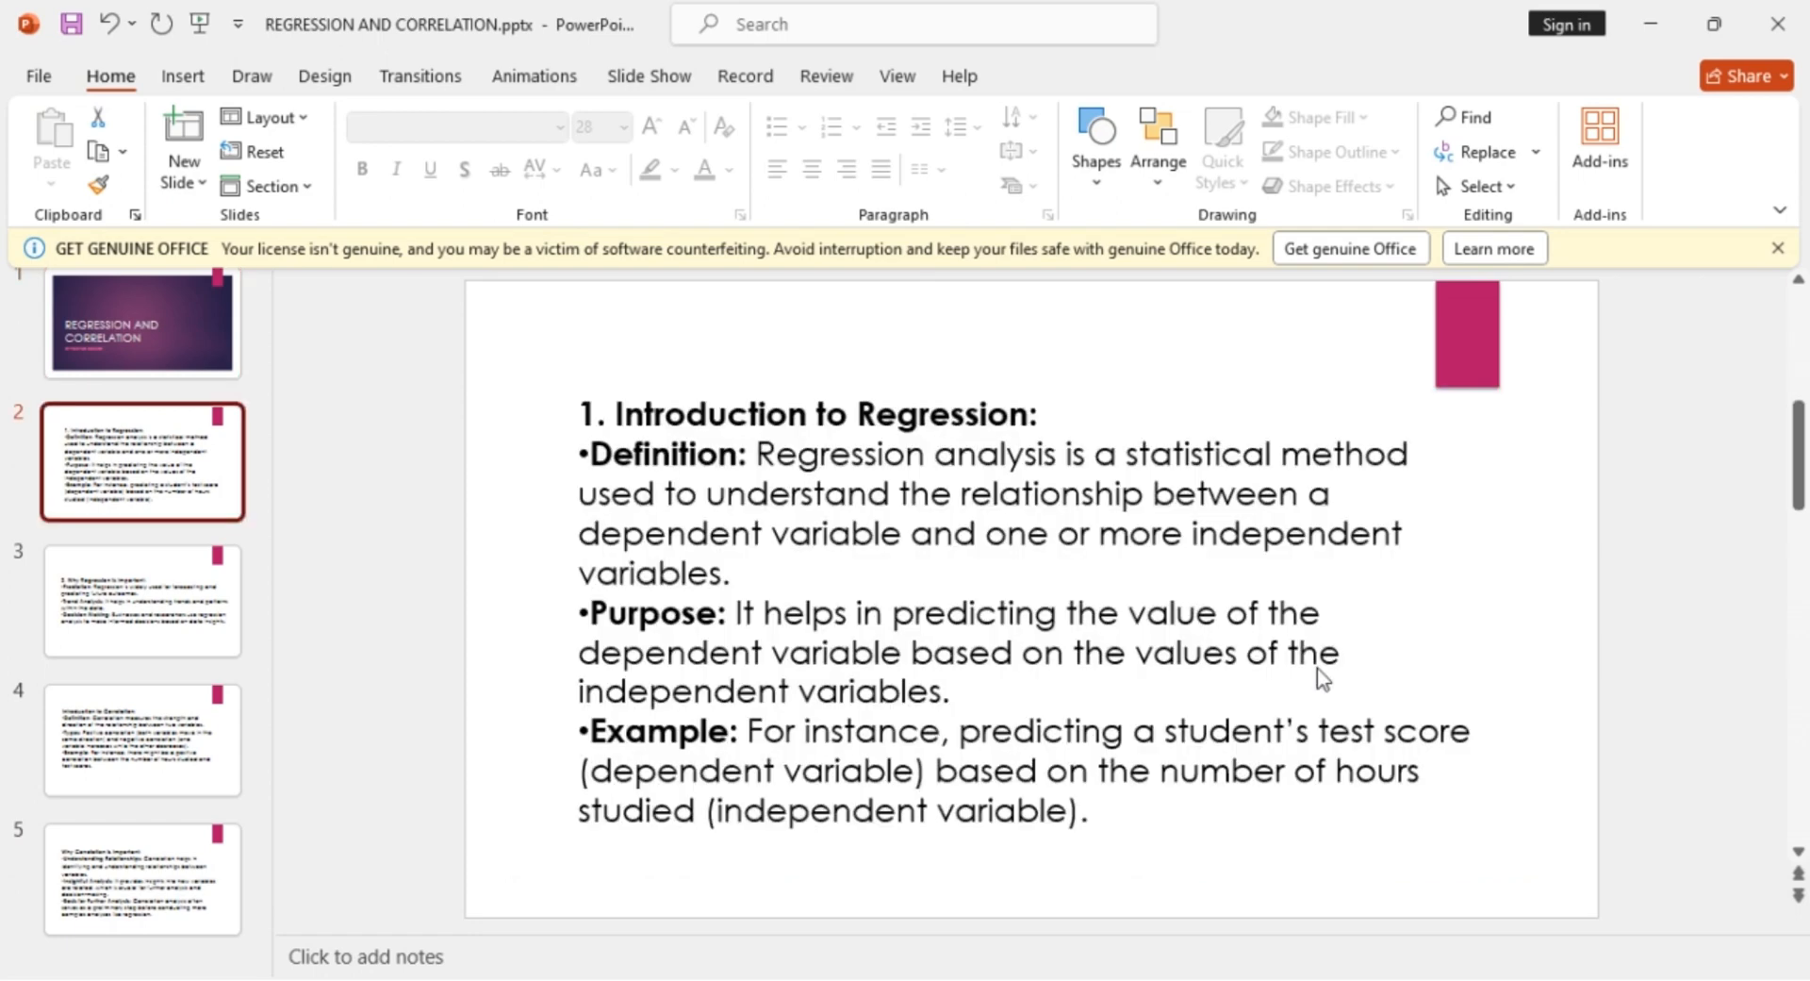